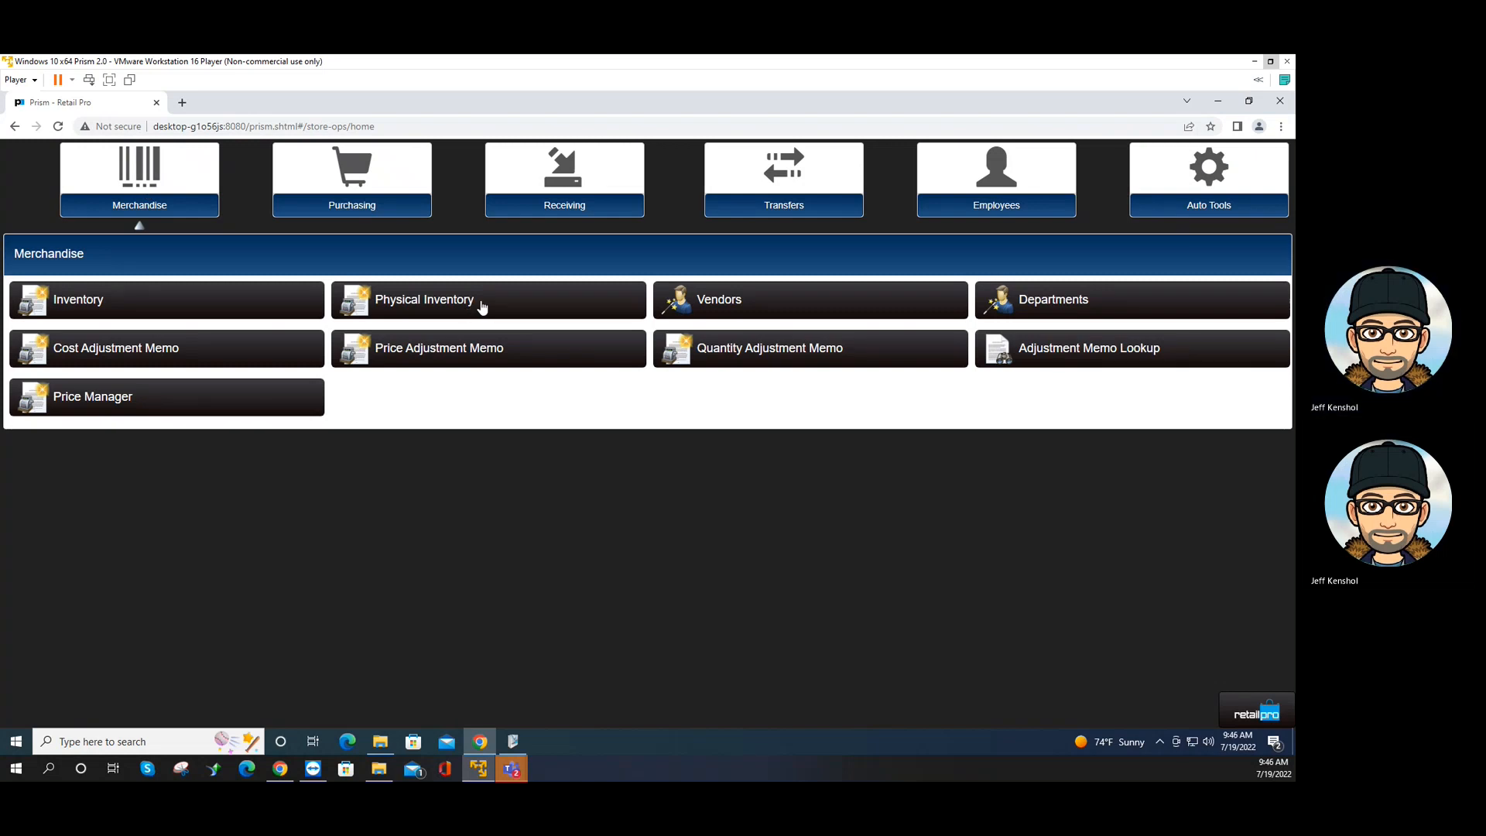
# Create a new physical inventory sheet named "PI 2.1 07/19/22" for store 001, without filters
pyautogui.click(481, 307)
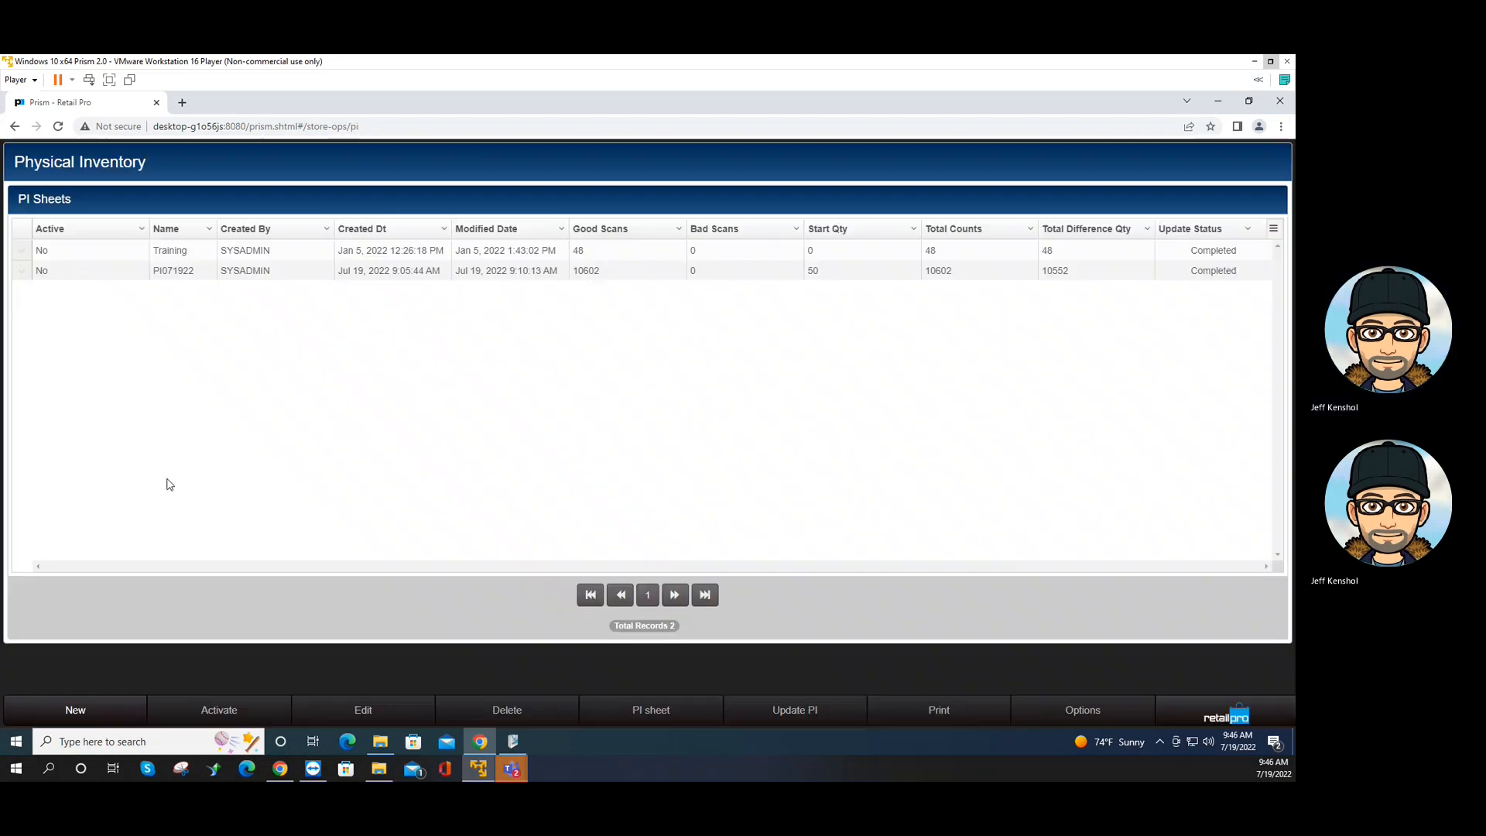
pyautogui.click(77, 710)
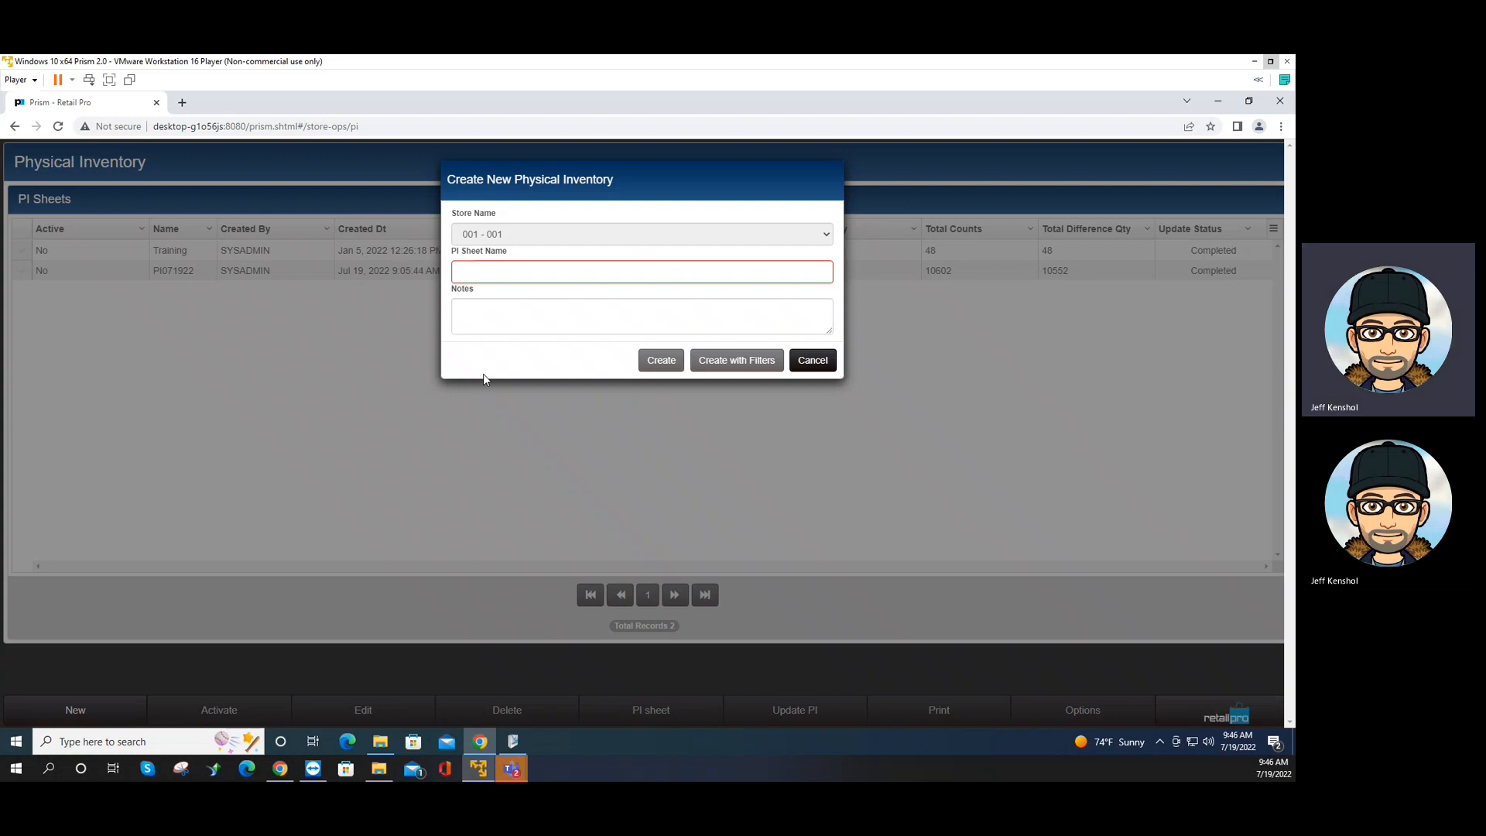
pyautogui.click(512, 275)
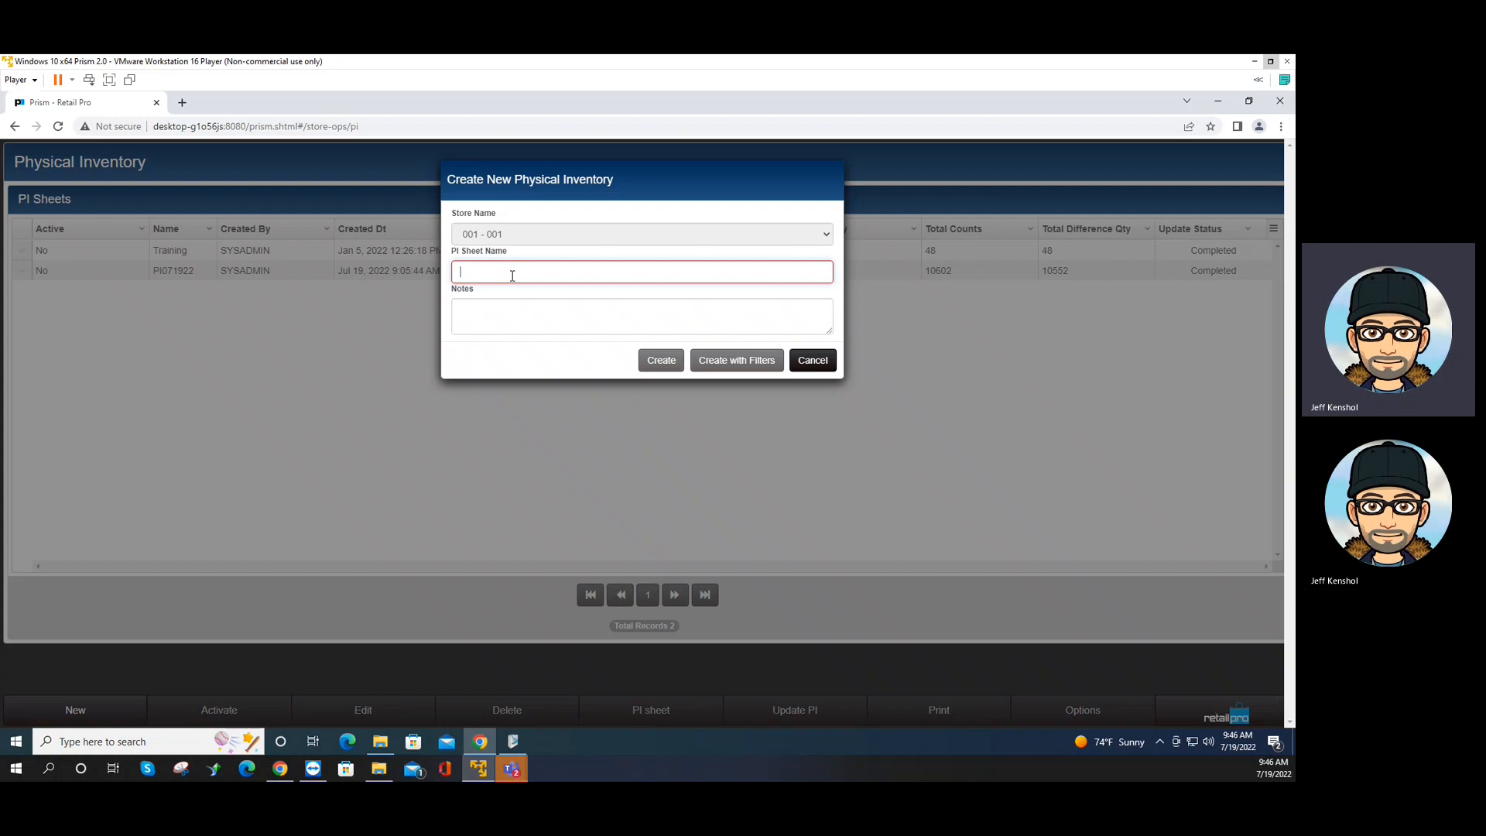
pyautogui.write('PI')
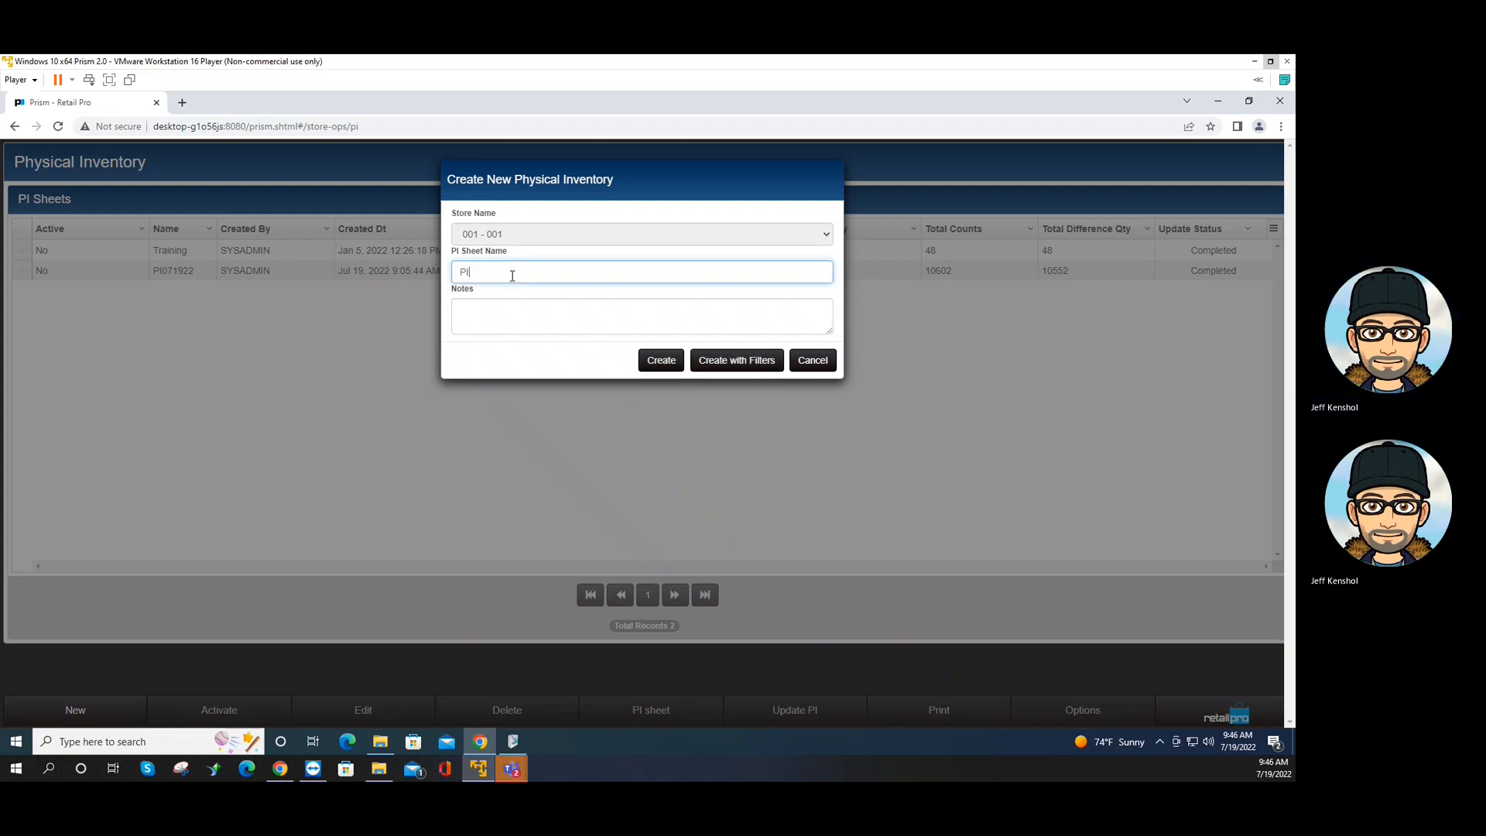
pyautogui.write(' 2.1 07/19/22')
pyautogui.click(660, 362)
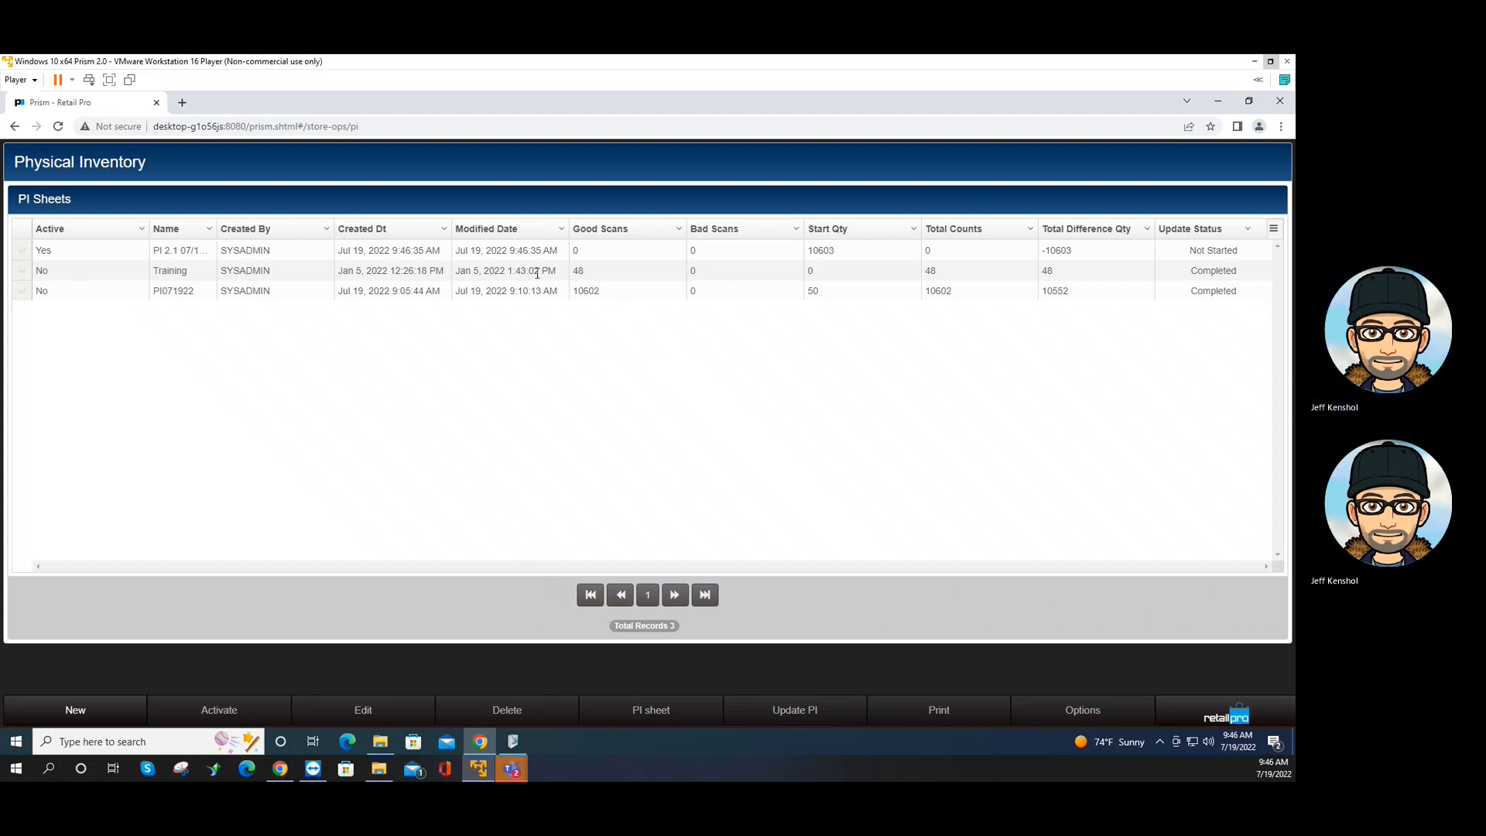
# Open the PI 2.1 07/19/22 sheet and look through its list of items
pyautogui.click(24, 252)
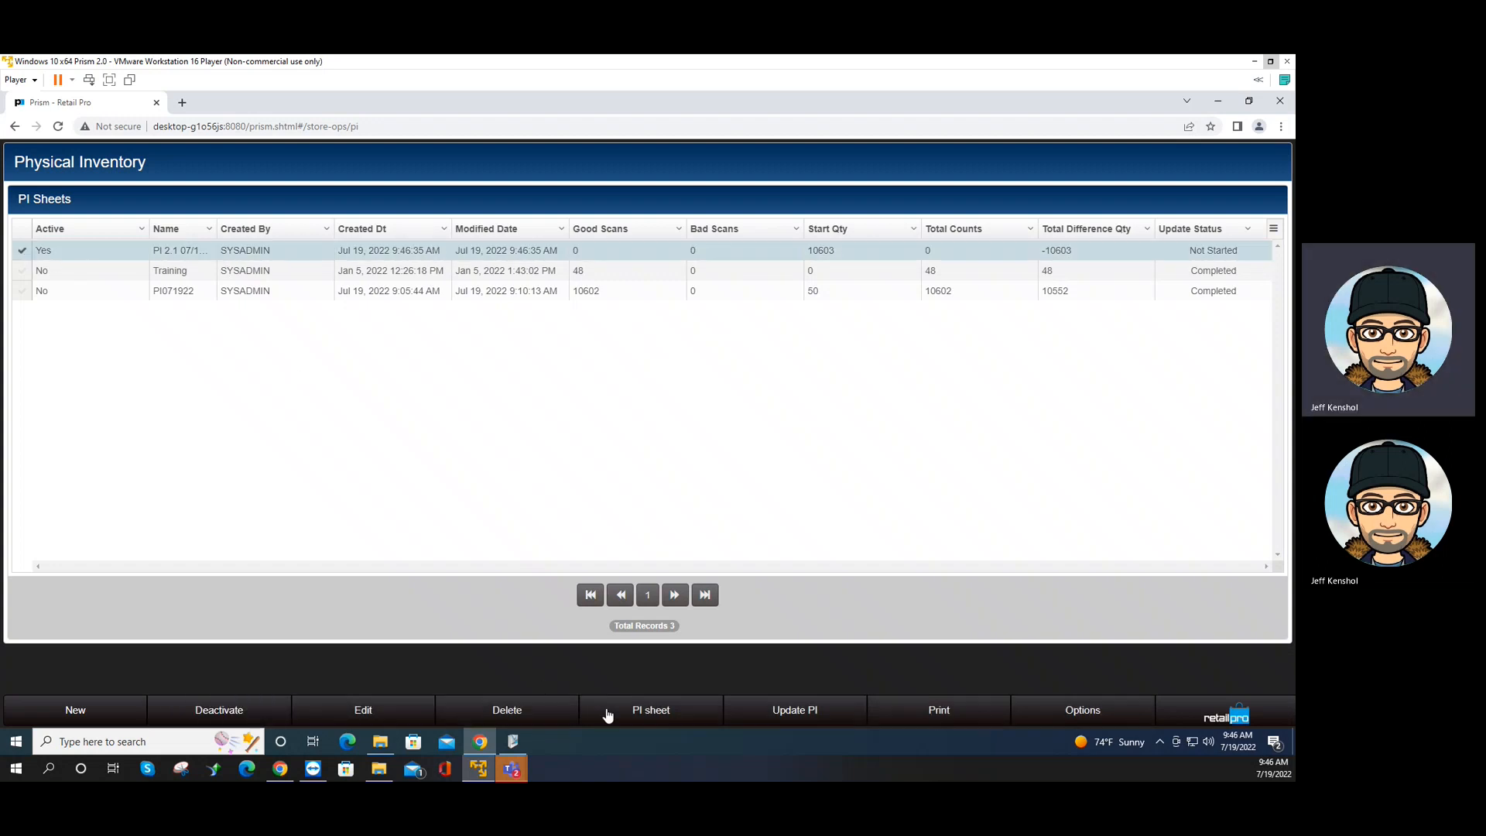
pyautogui.click(658, 712)
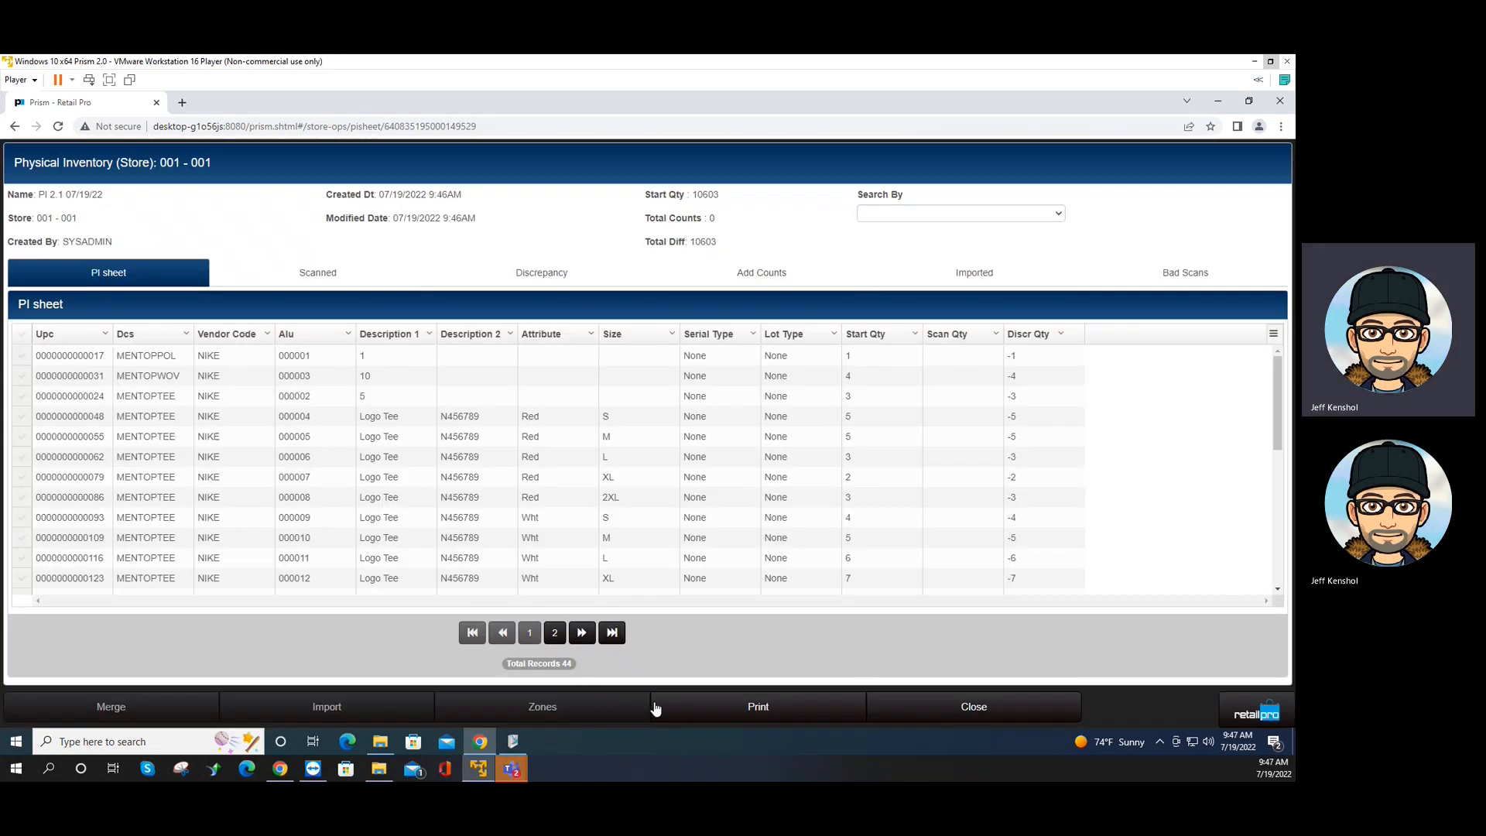
pyautogui.scroll(-2, 921, 437)
pyautogui.scroll(-3, 920, 438)
pyautogui.scroll(5, 913, 446)
# Look at the sheet's scanned items and its search field choices
pyautogui.click(376, 275)
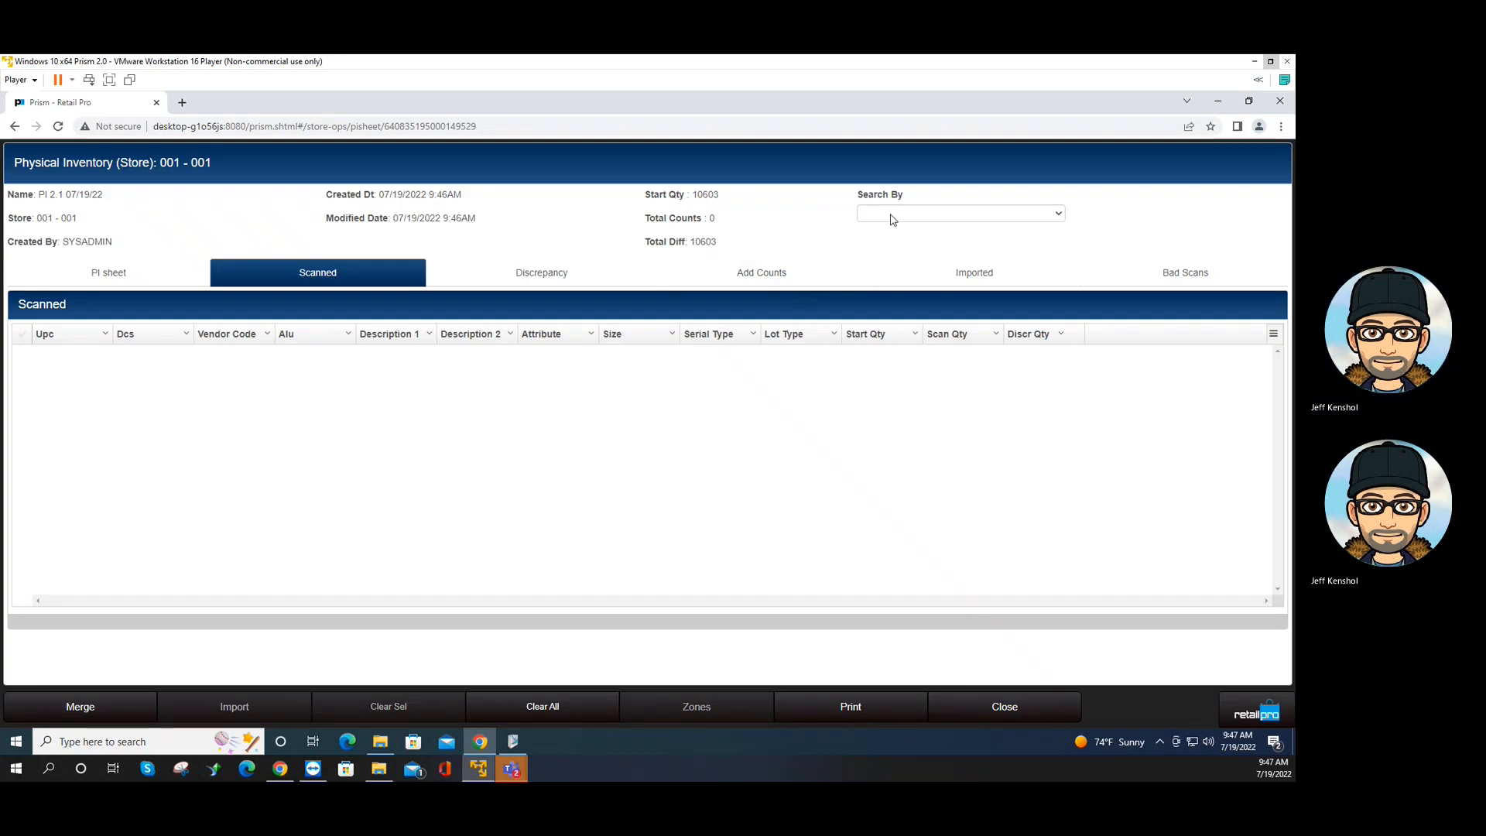
pyautogui.click(894, 216)
pyautogui.click(893, 219)
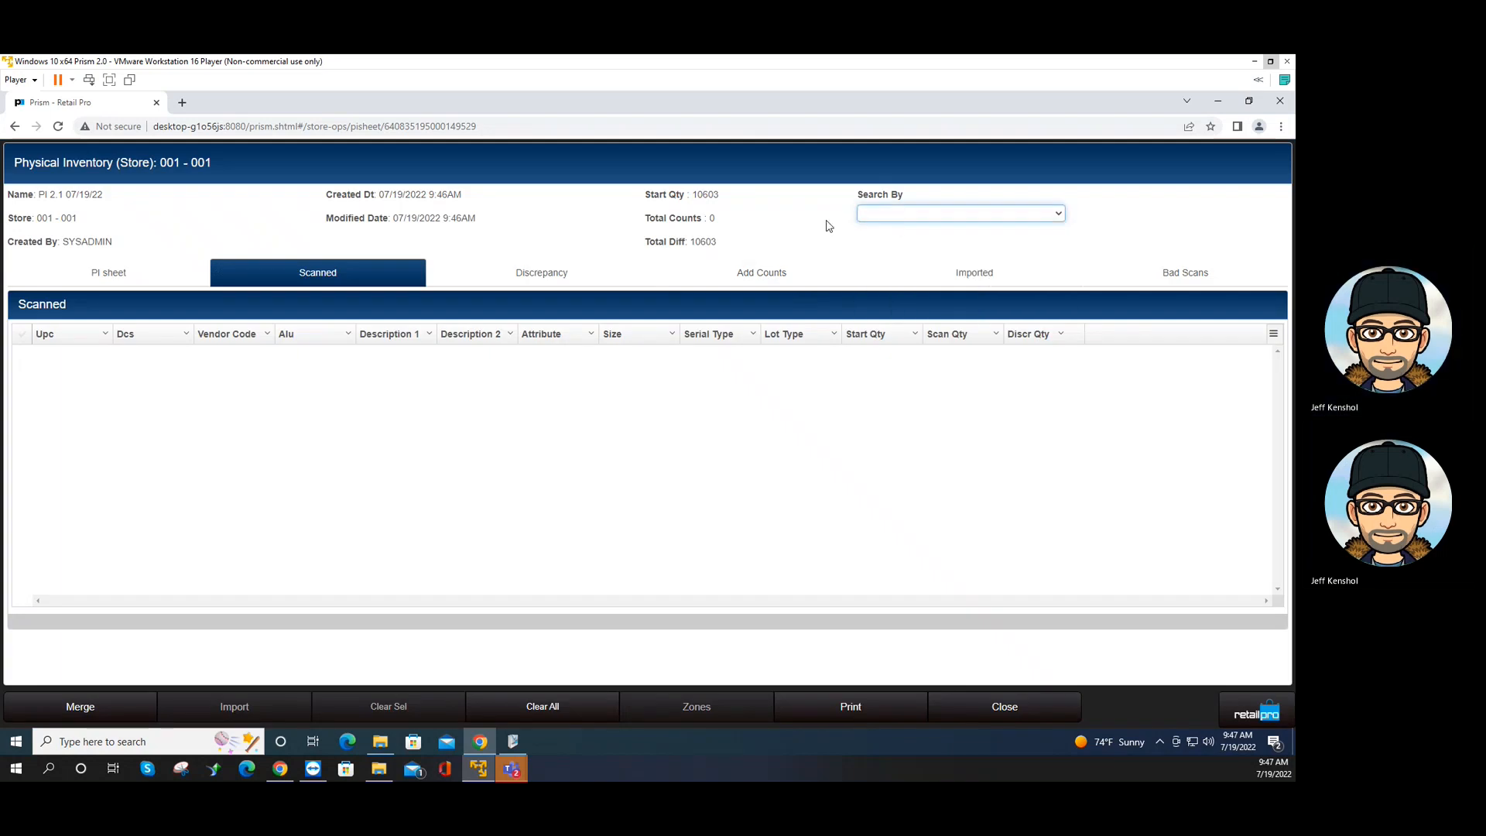
pyautogui.click(738, 277)
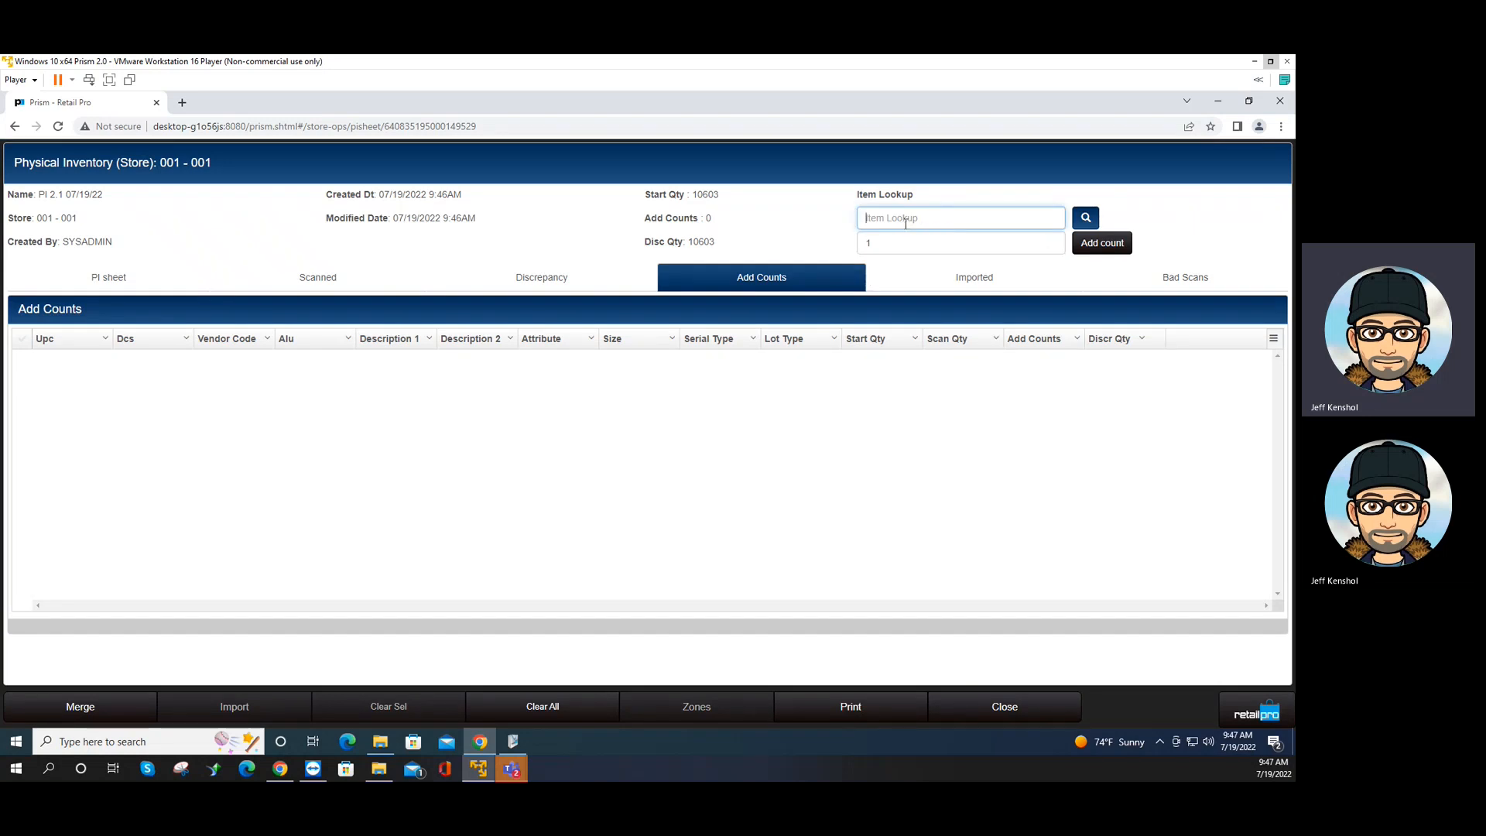
pyautogui.write('11')
pyautogui.press('Return')
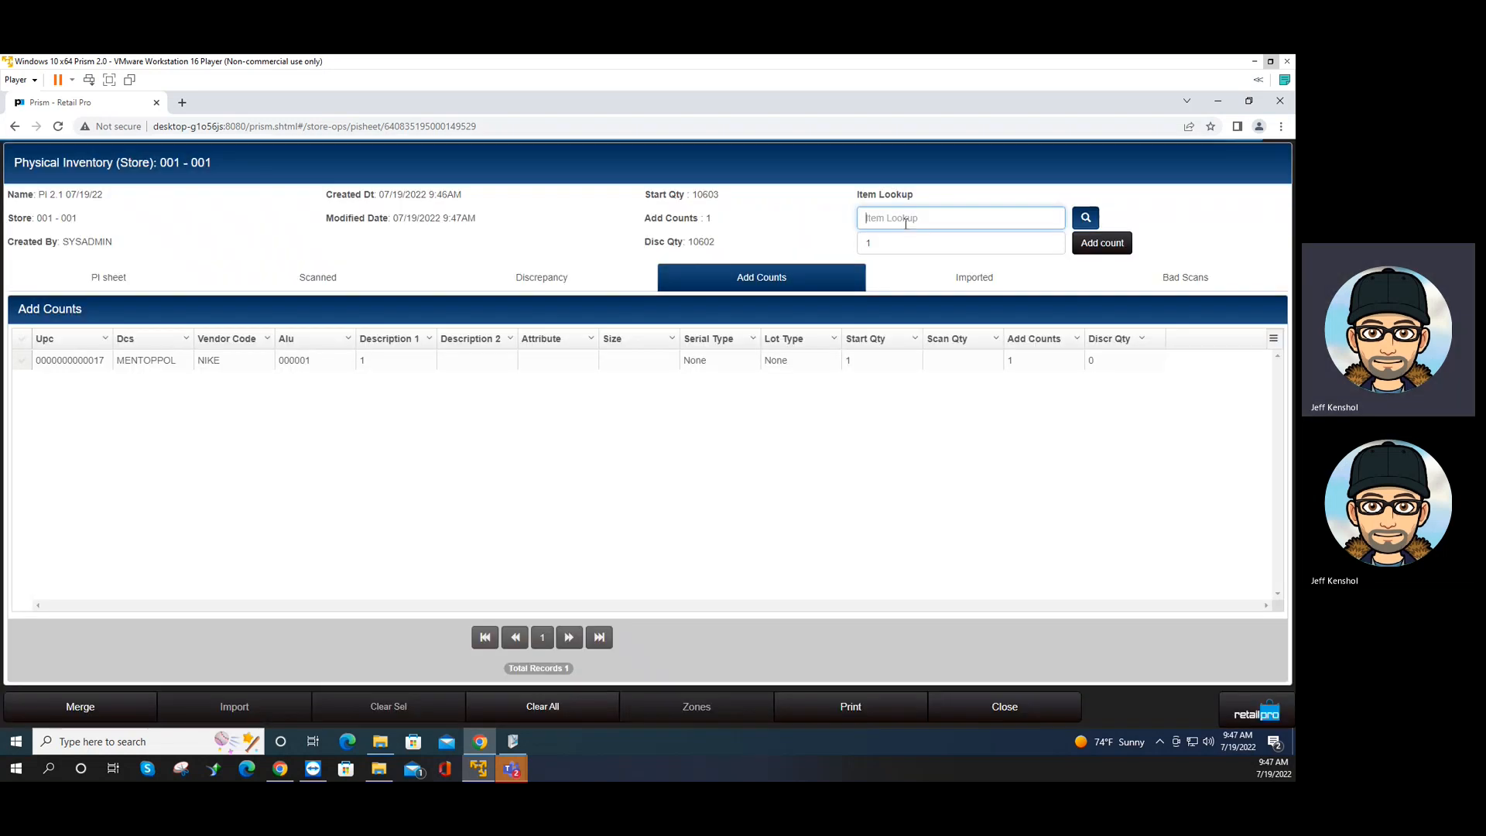
pyautogui.write('17')
pyautogui.press('Return')
pyautogui.write('1')
pyautogui.press('Return')
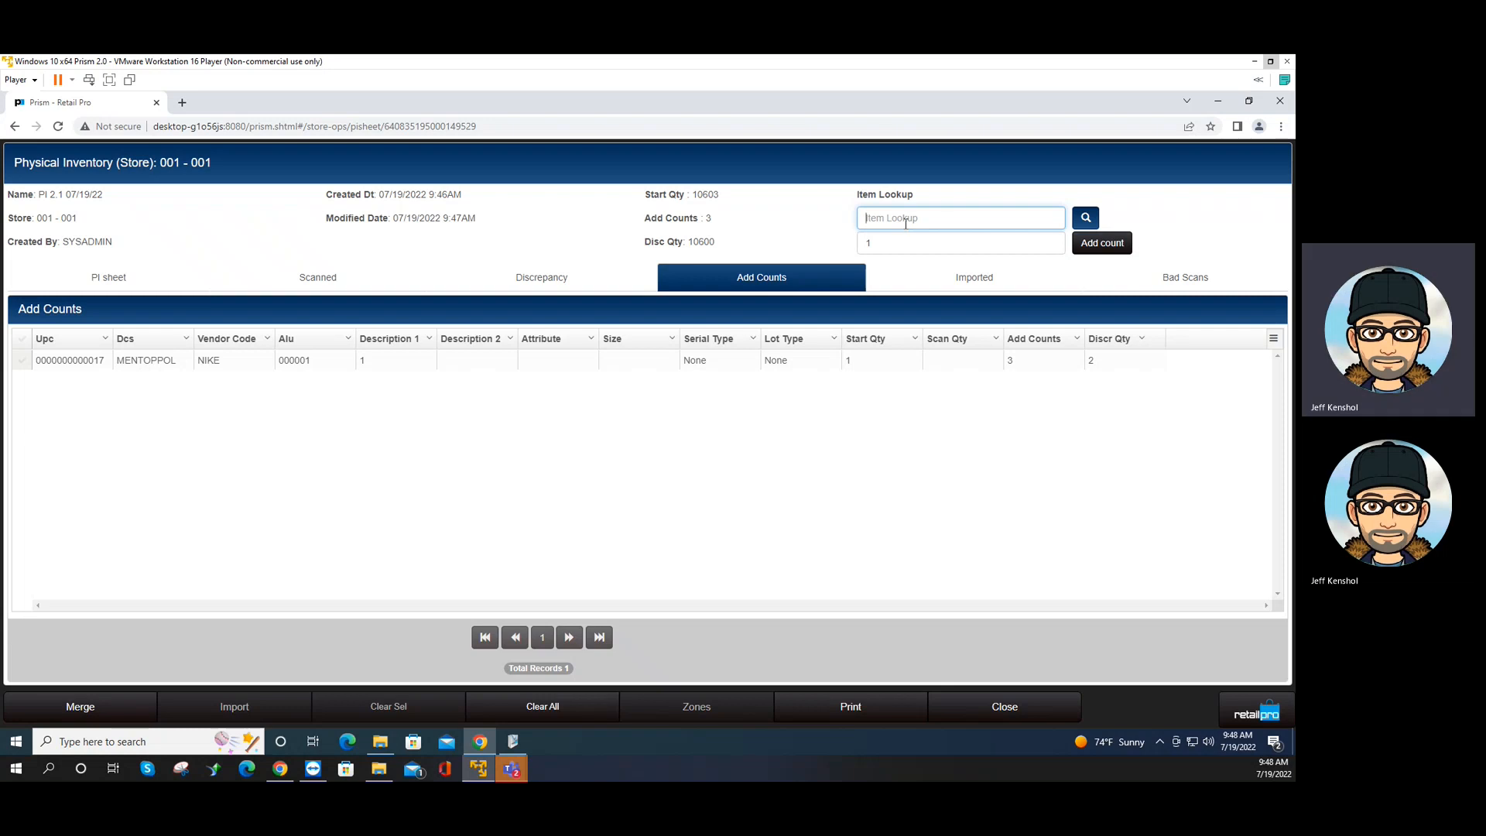
# Start importing counts into the sheet and create a new mapping schema named "PI UPC Import Count"
pyautogui.click(966, 284)
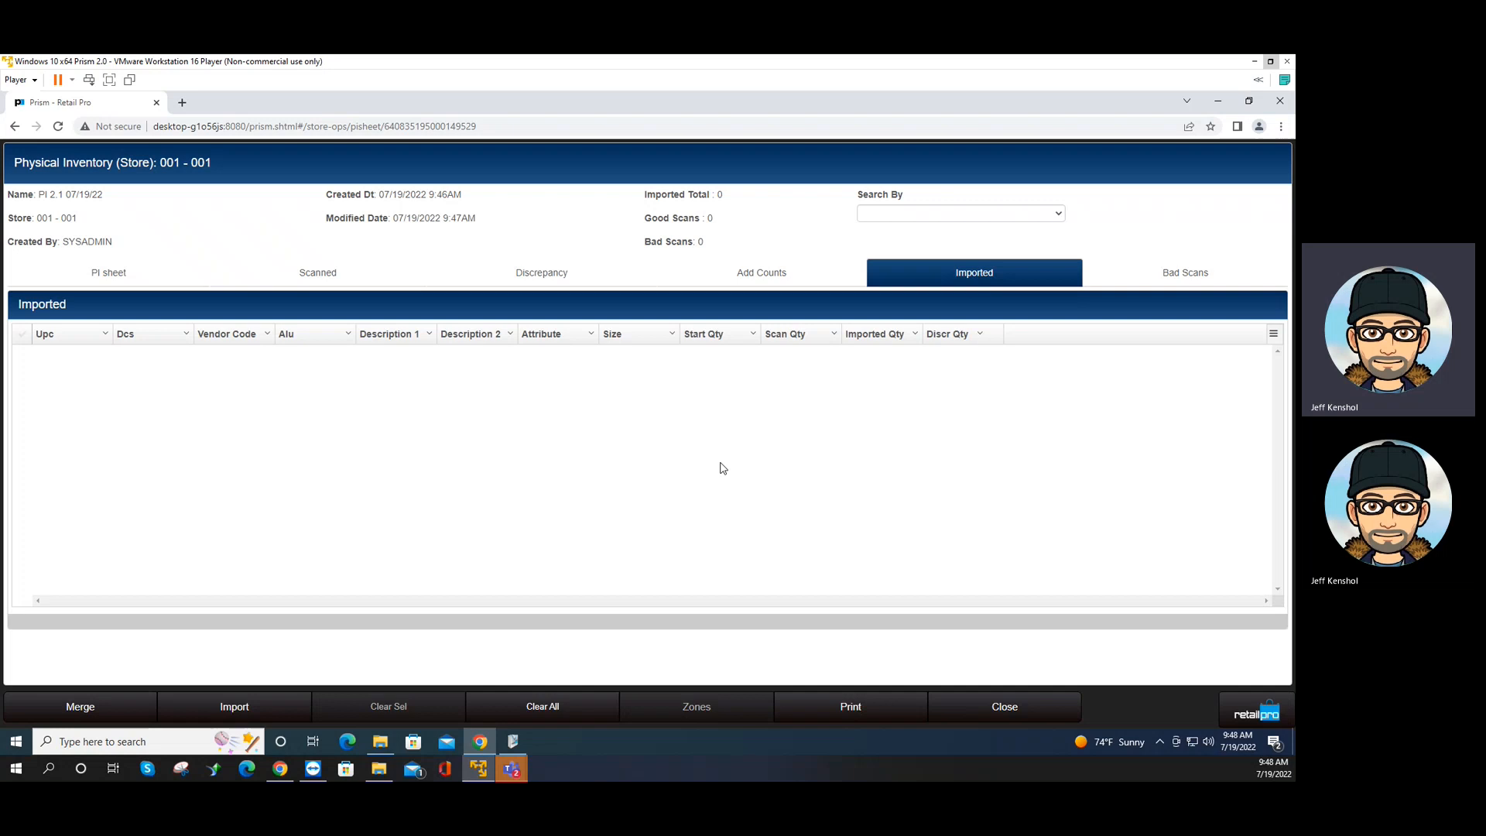
pyautogui.click(248, 706)
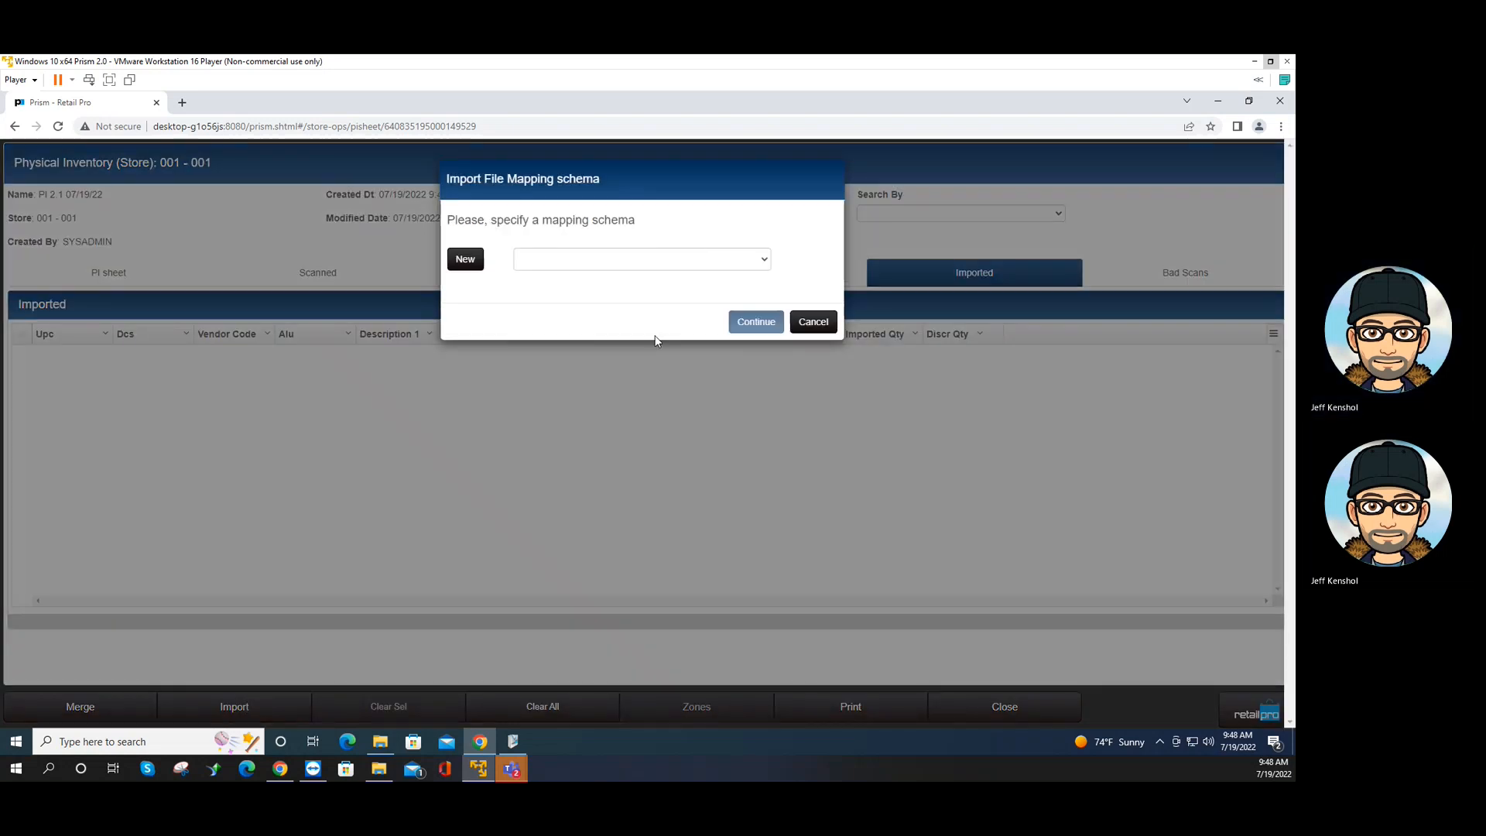
pyautogui.click(699, 260)
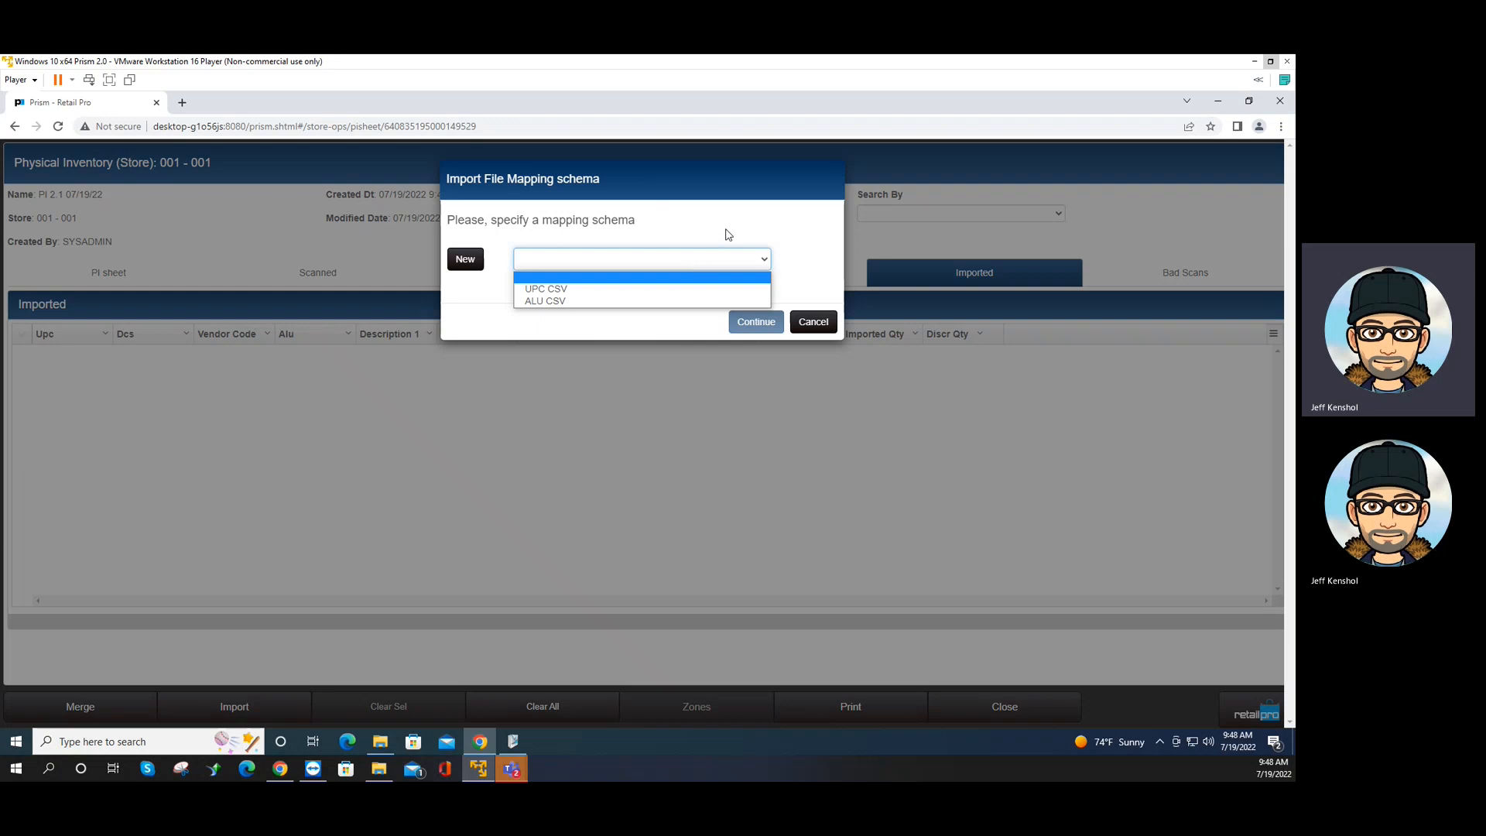
pyautogui.click(729, 235)
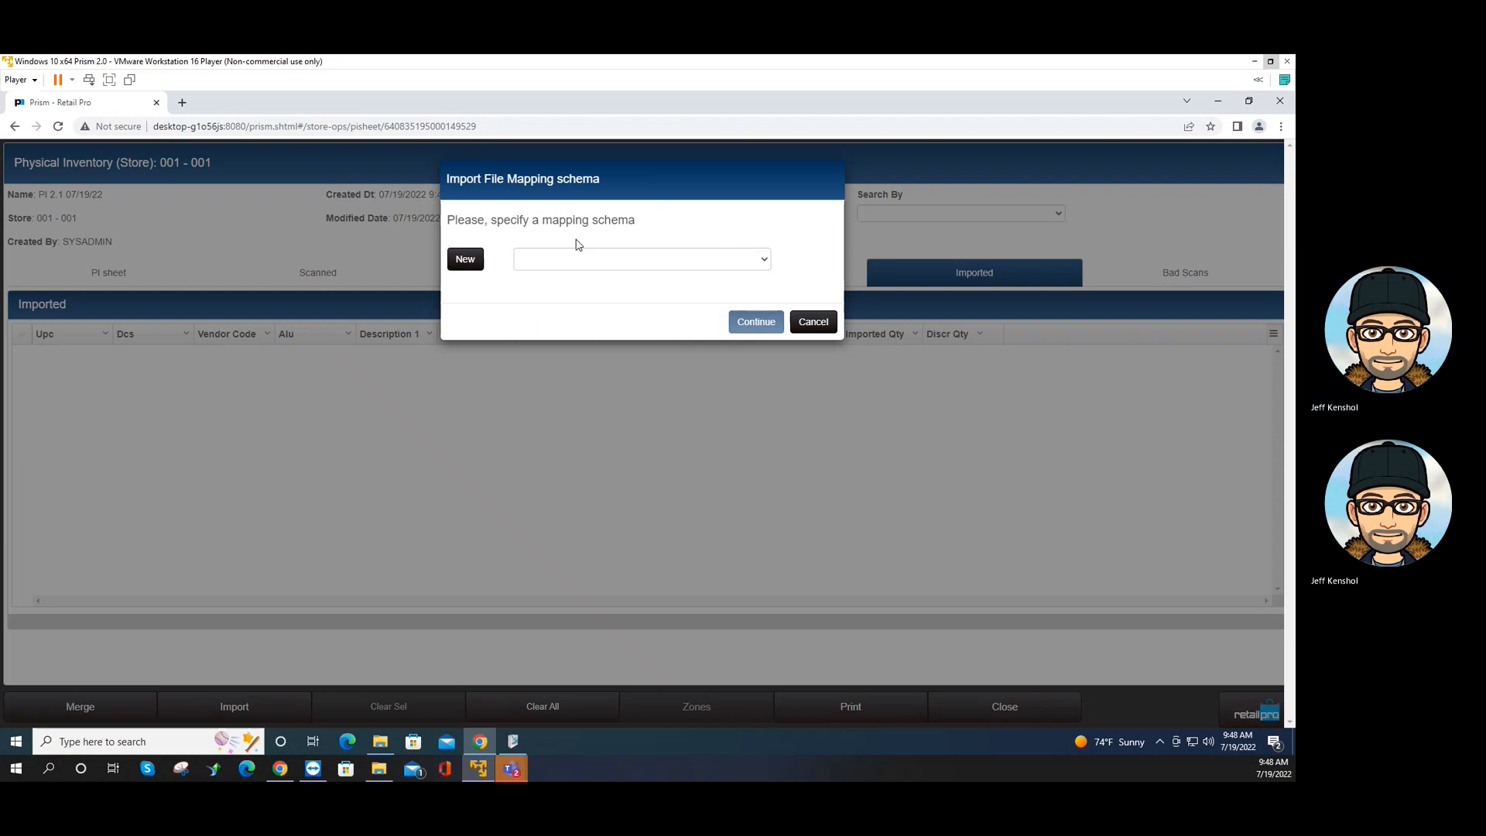
pyautogui.click(466, 260)
pyautogui.click(545, 260)
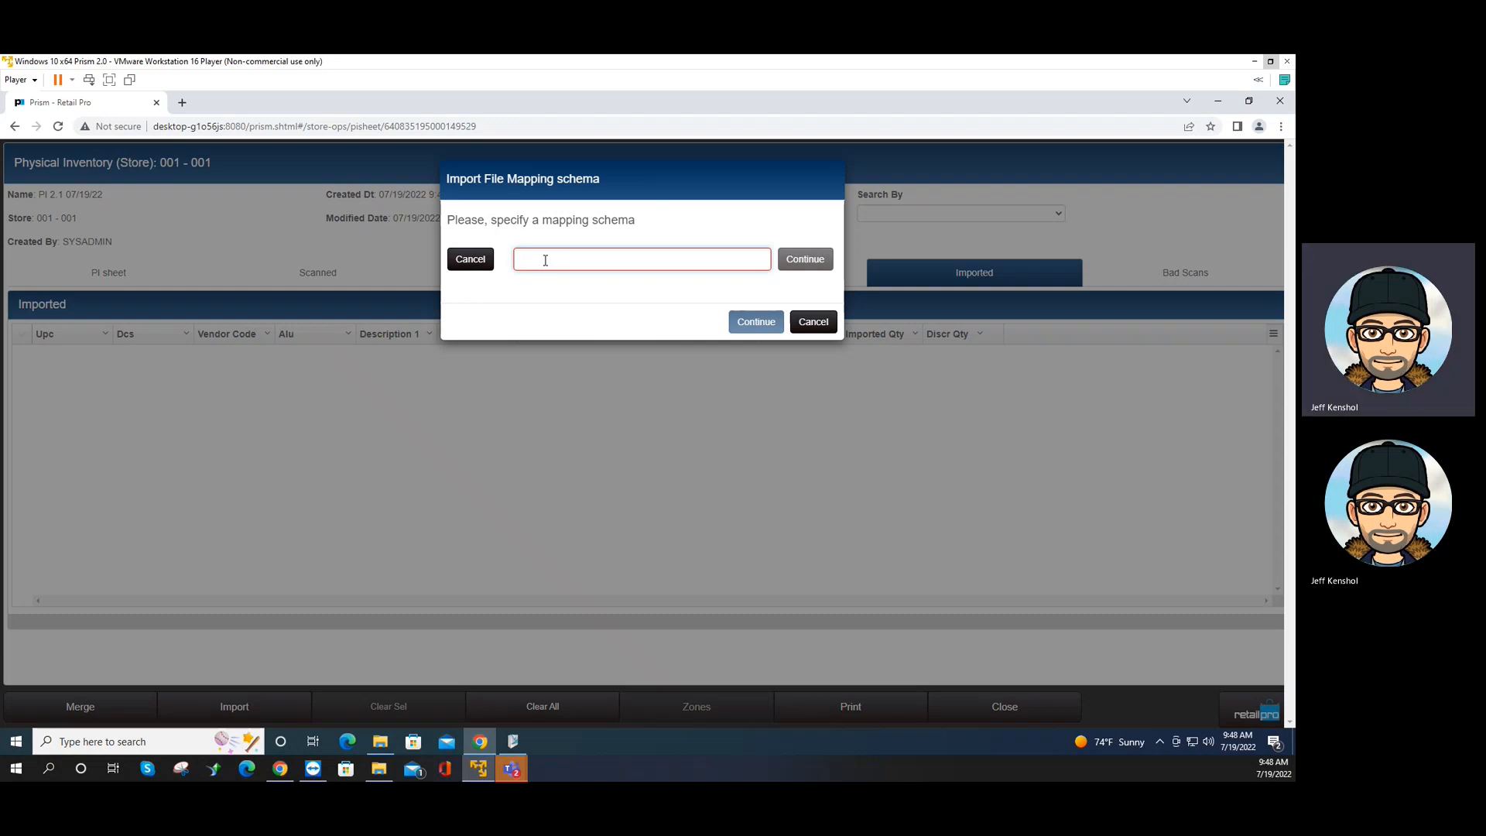
pyautogui.write('PI')
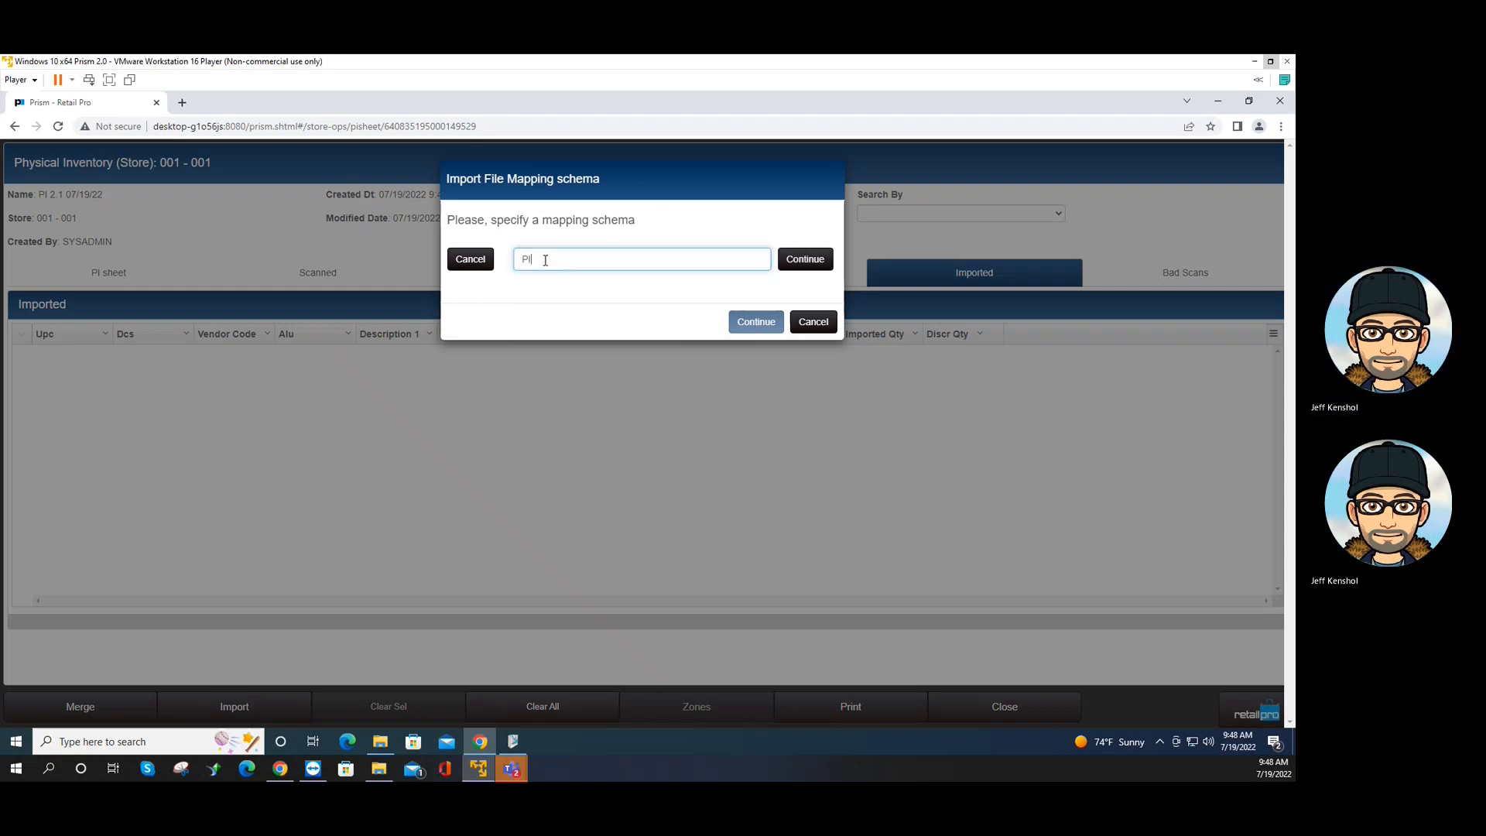
pyautogui.write(' UPC ')
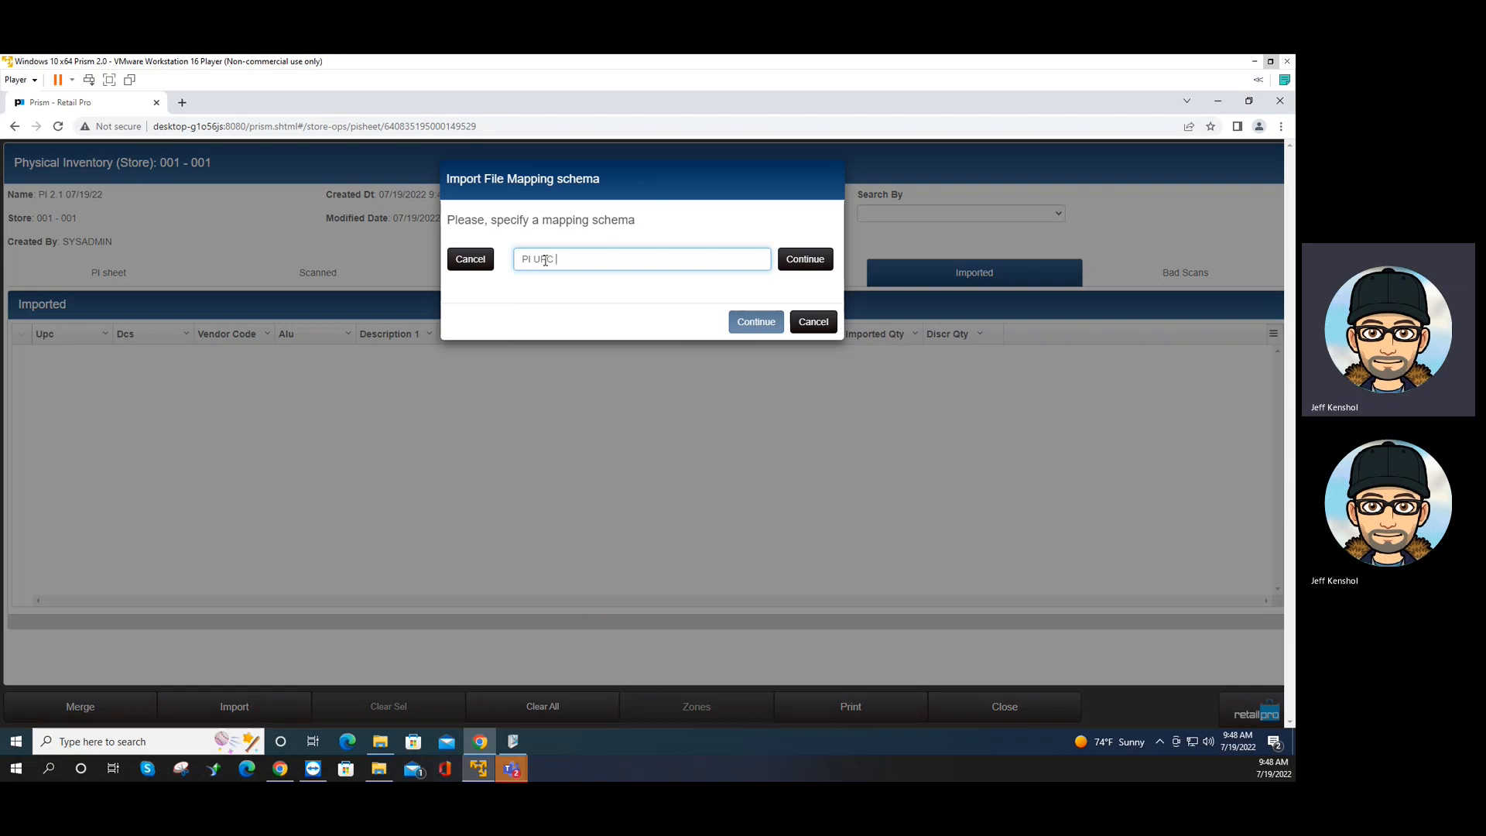
pyautogui.write('Import')
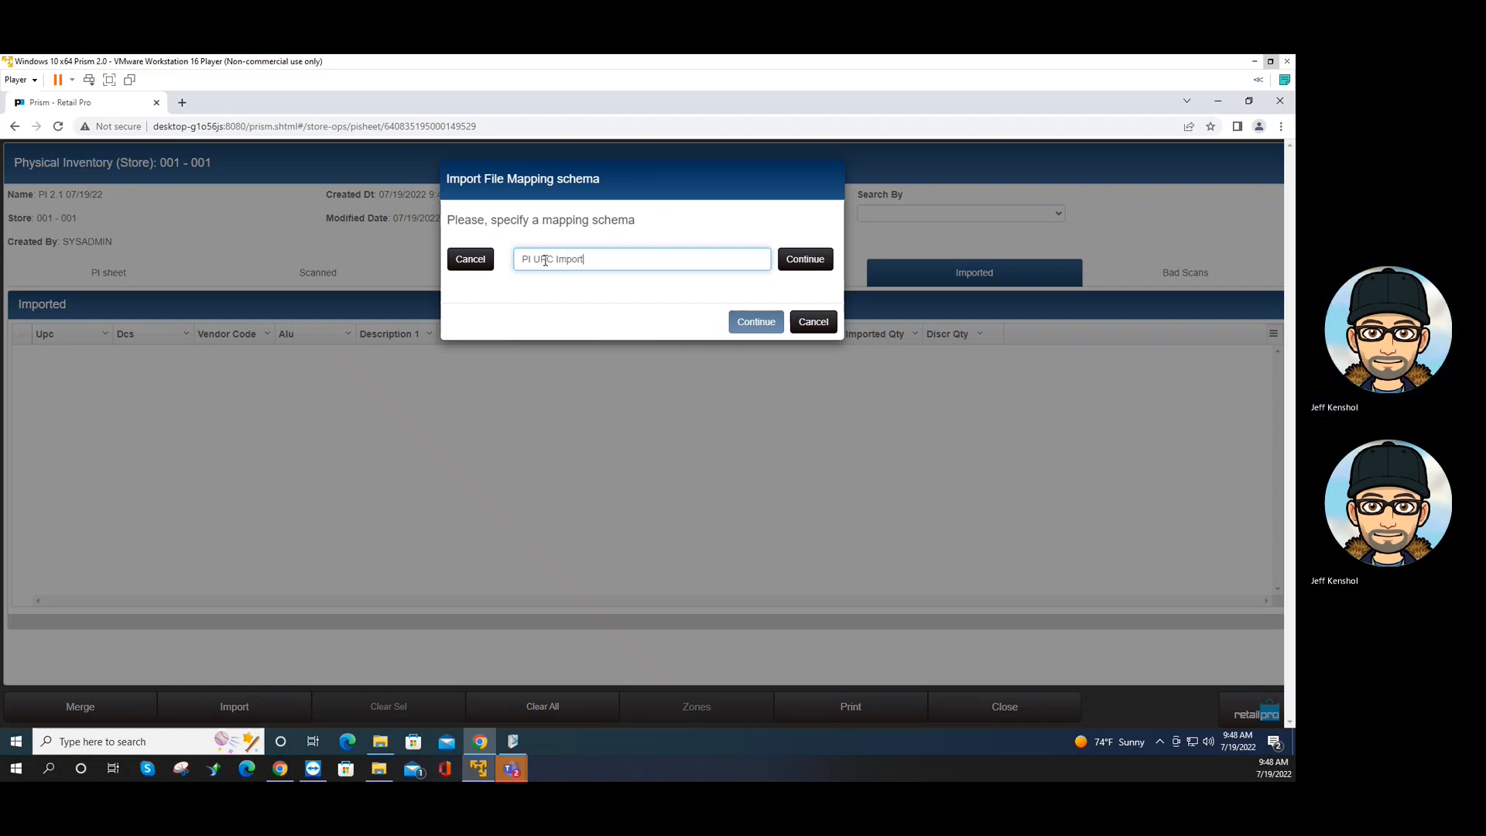
pyautogui.write(' Count')
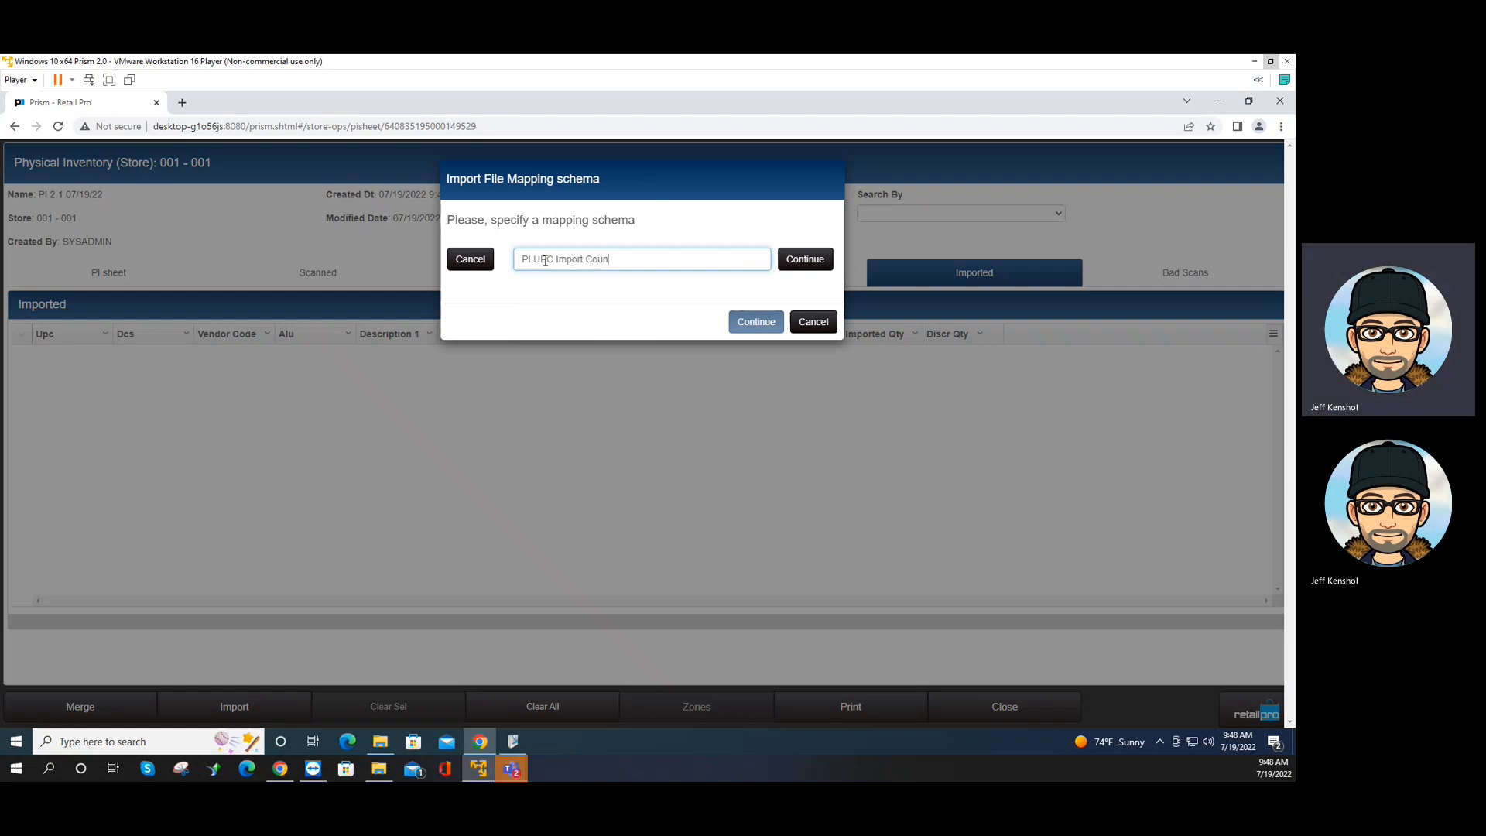
pyautogui.click(796, 265)
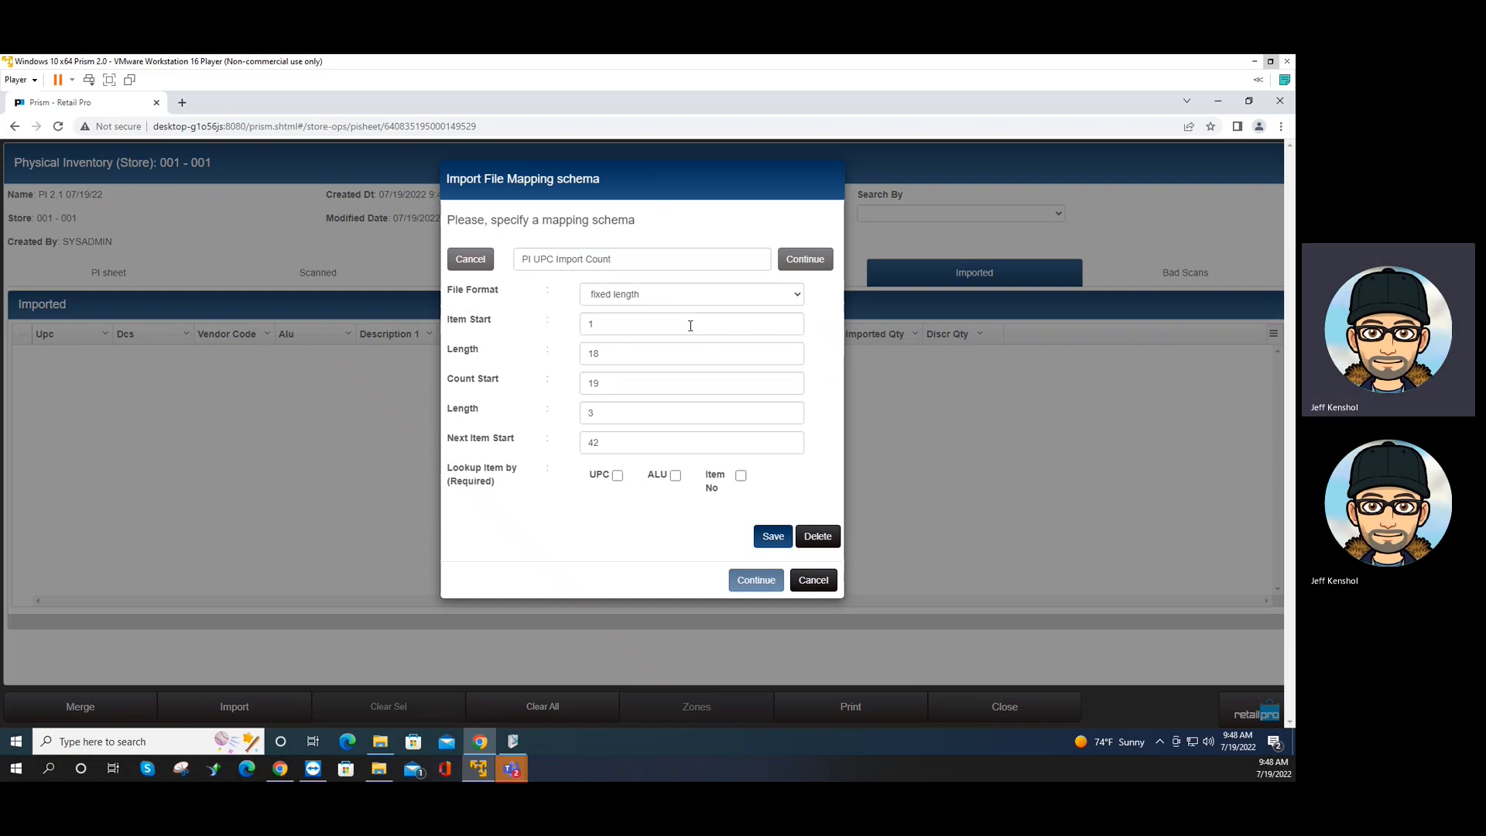
# Set the new schema's file format to delimited with items looked up by UPC, and save the schema
pyautogui.click(743, 295)
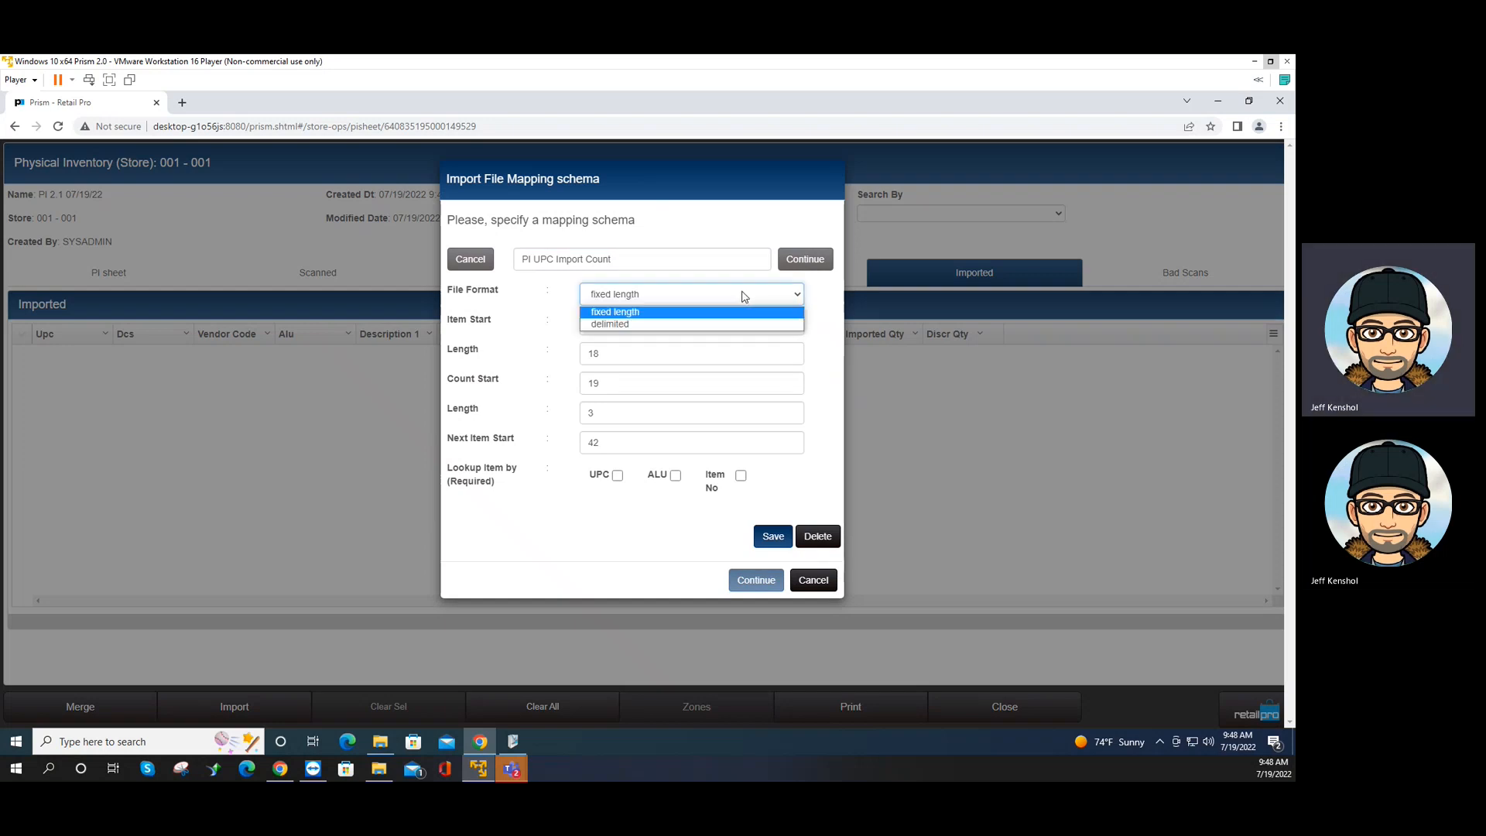
pyautogui.click(743, 295)
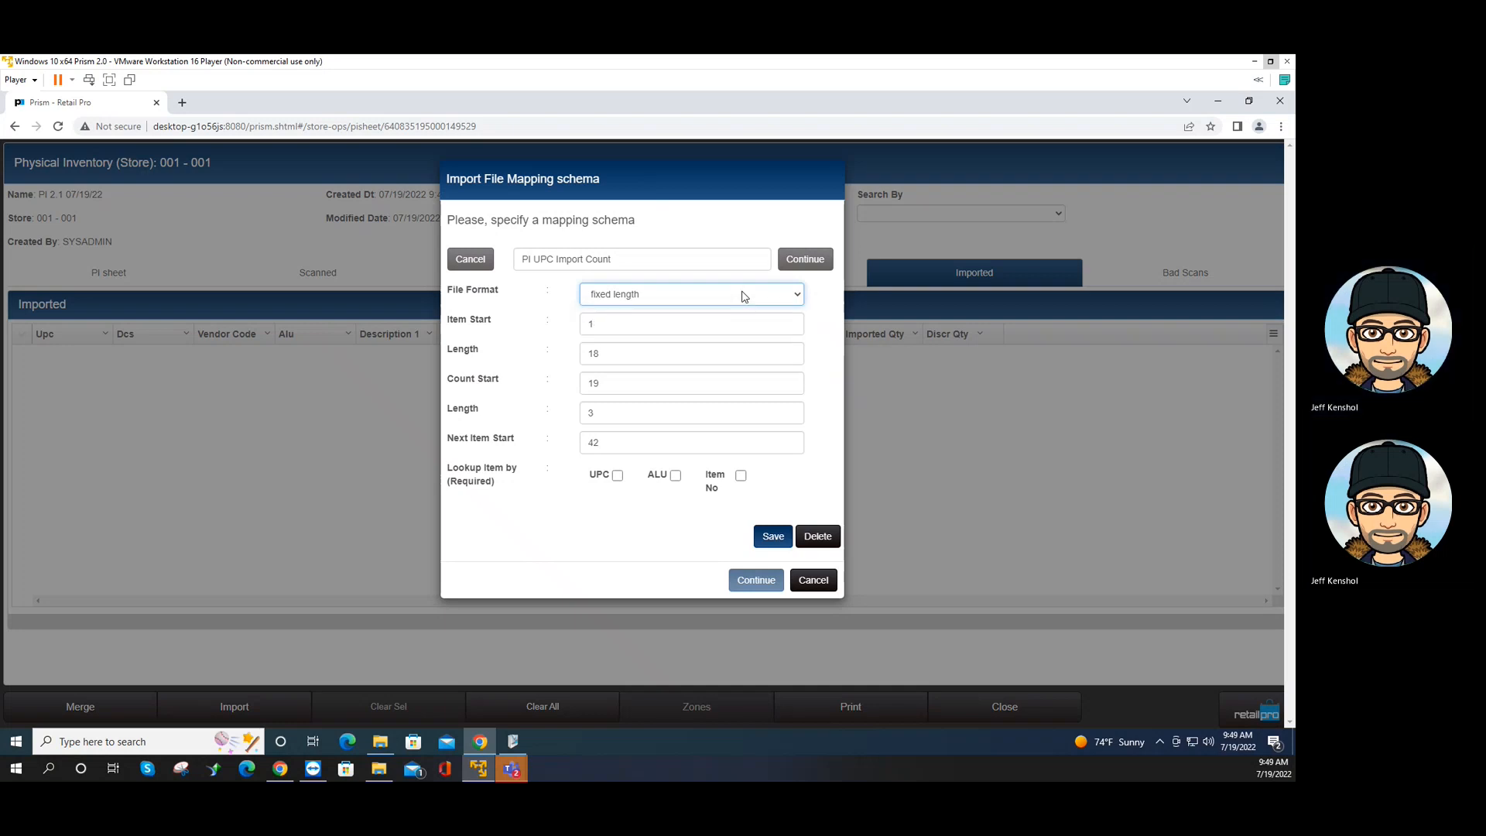
pyautogui.doubleClick(599, 353)
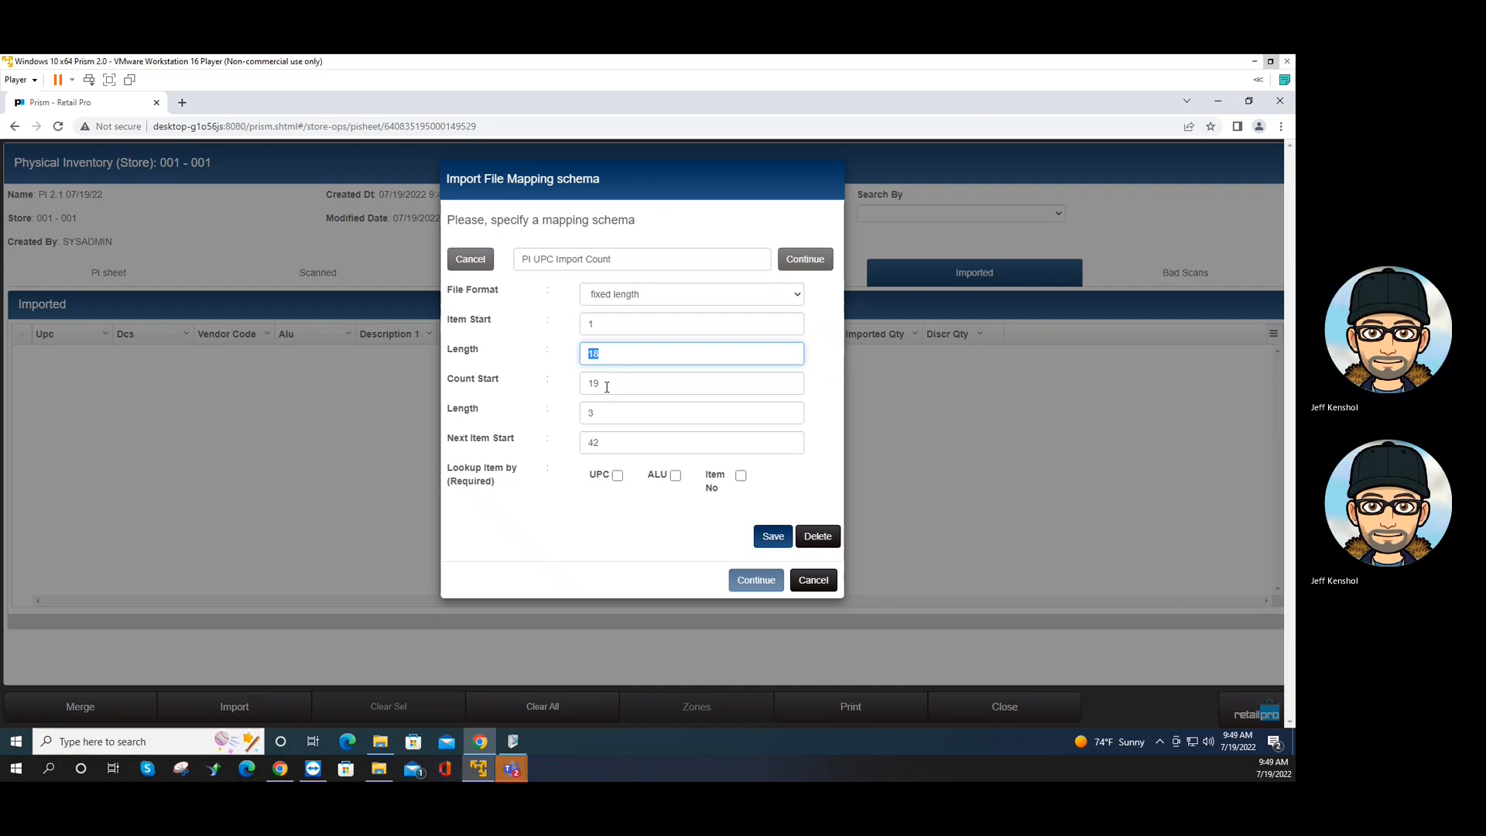
pyautogui.press('Tab')
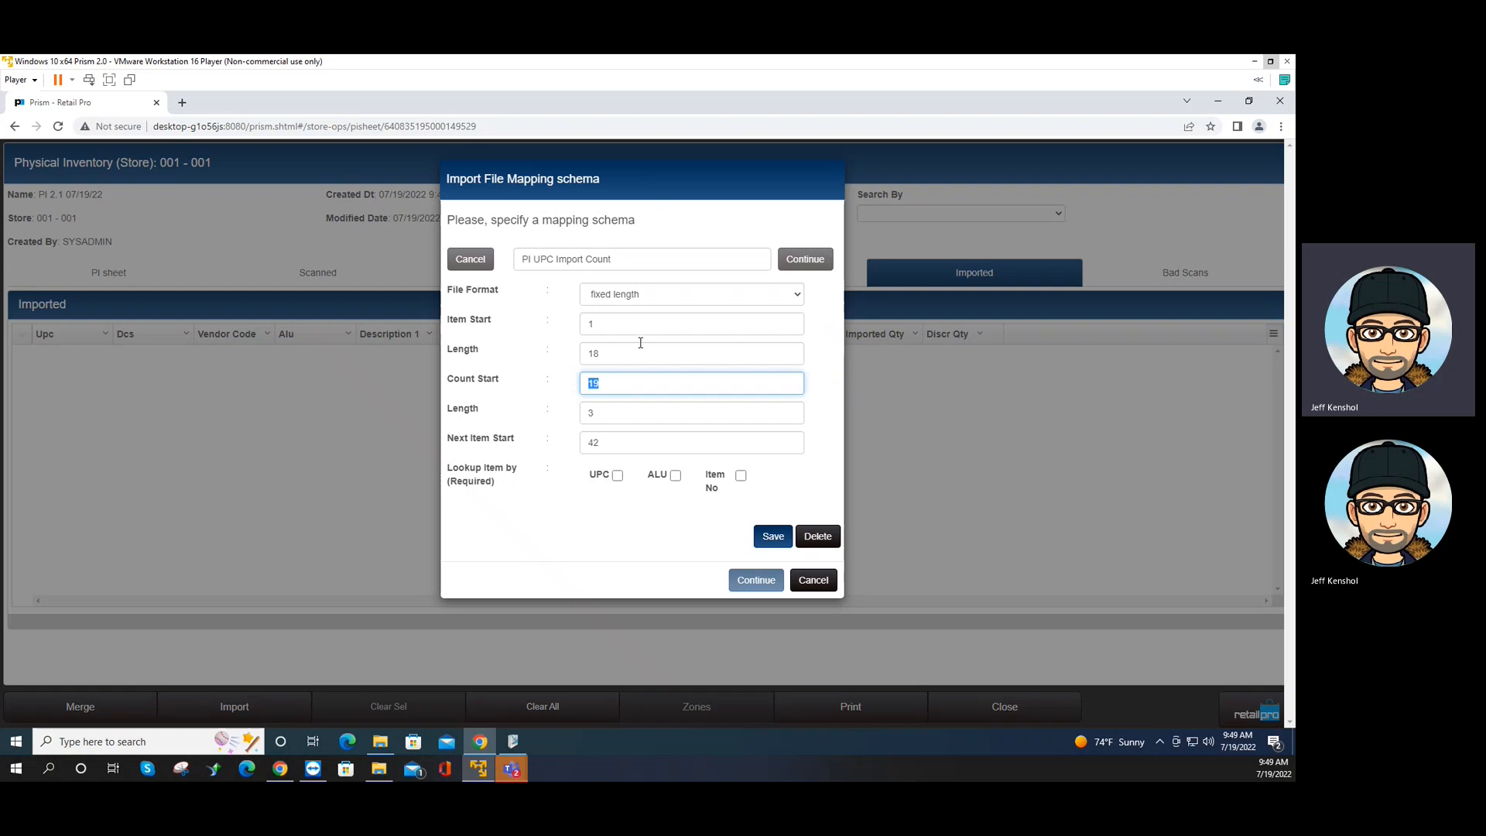
pyautogui.click(662, 294)
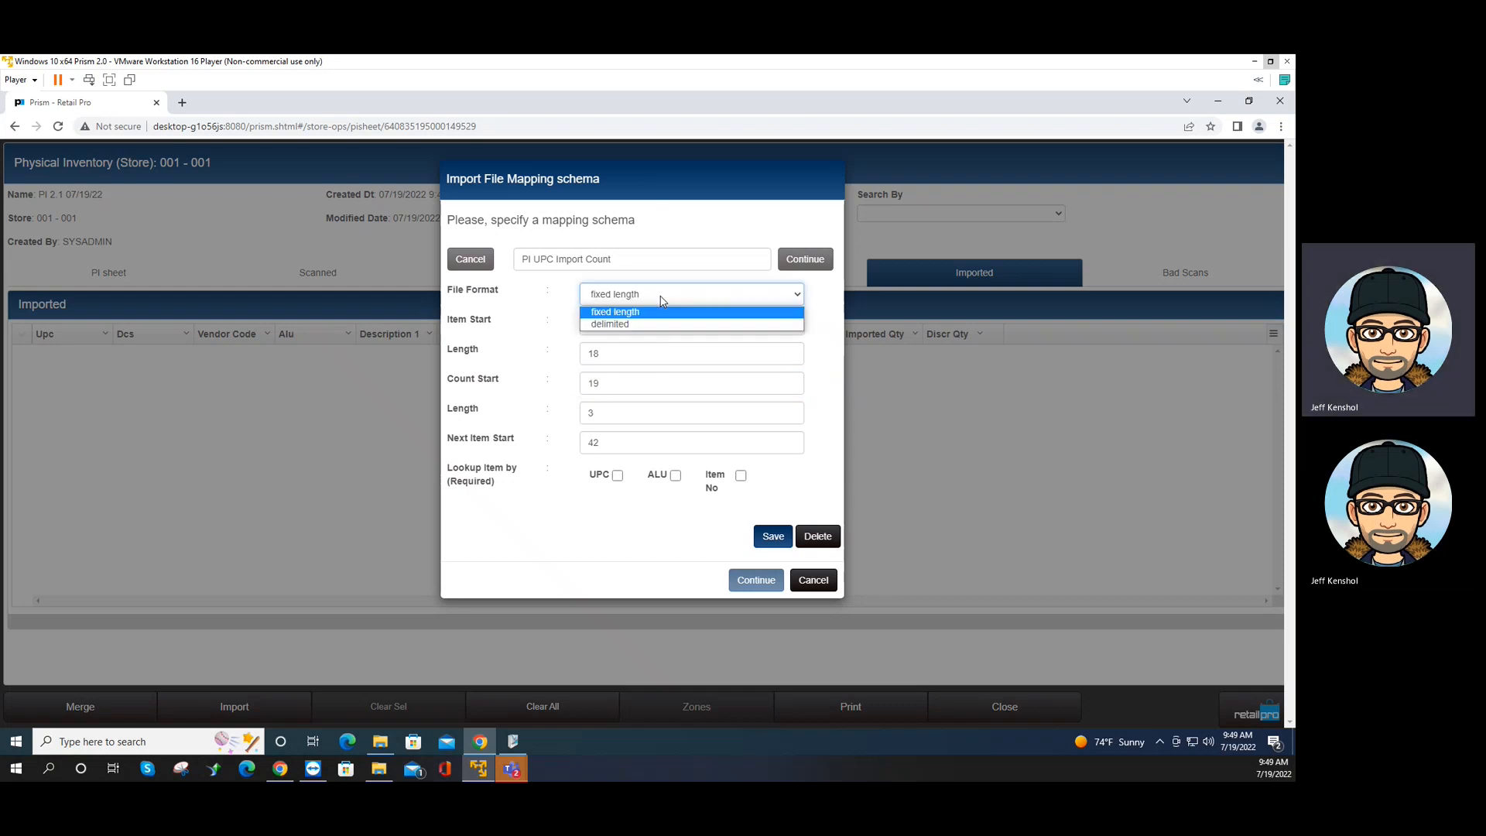
pyautogui.click(632, 325)
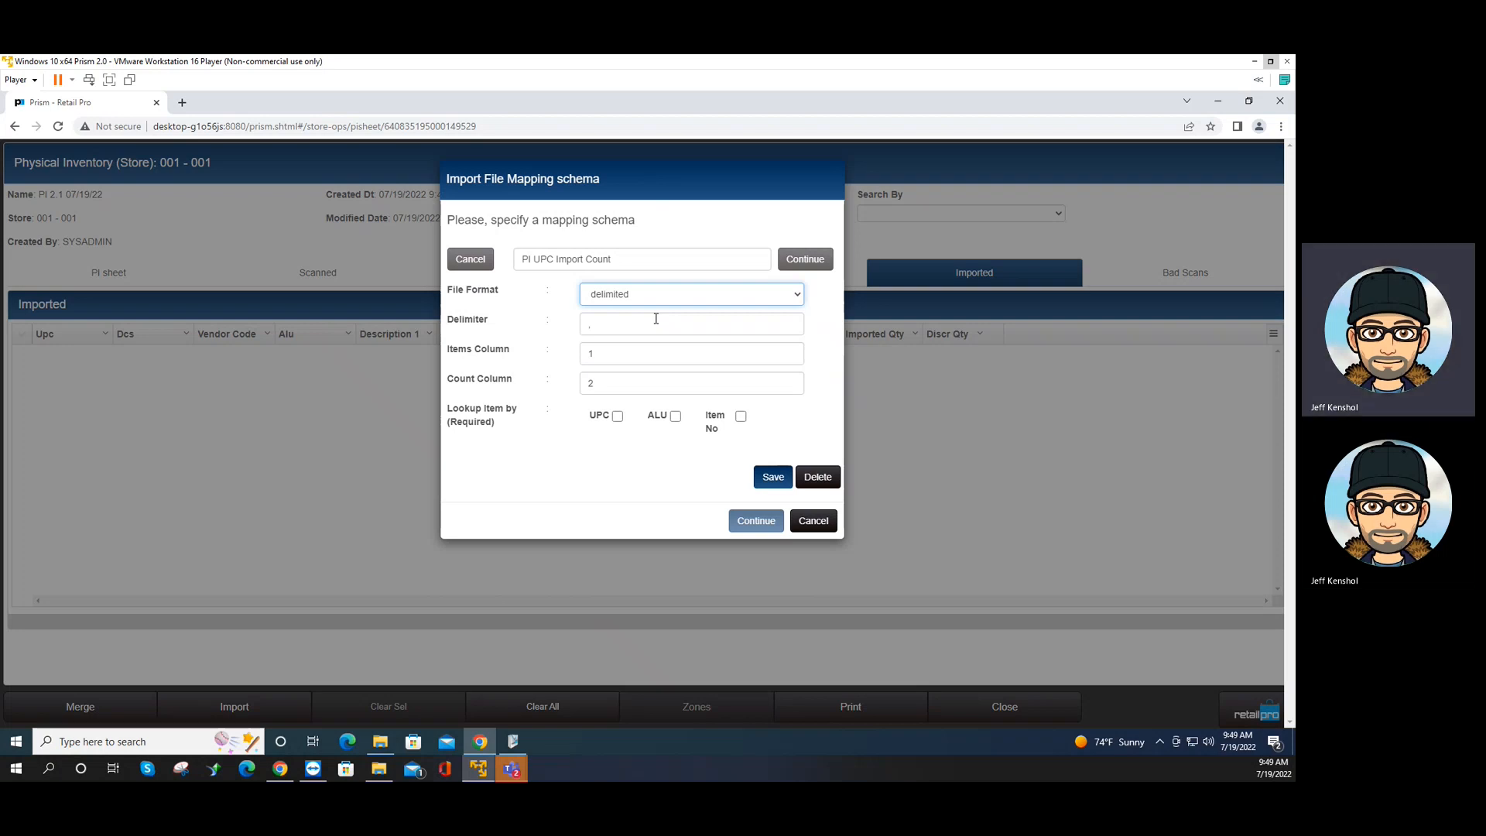
pyautogui.click(617, 416)
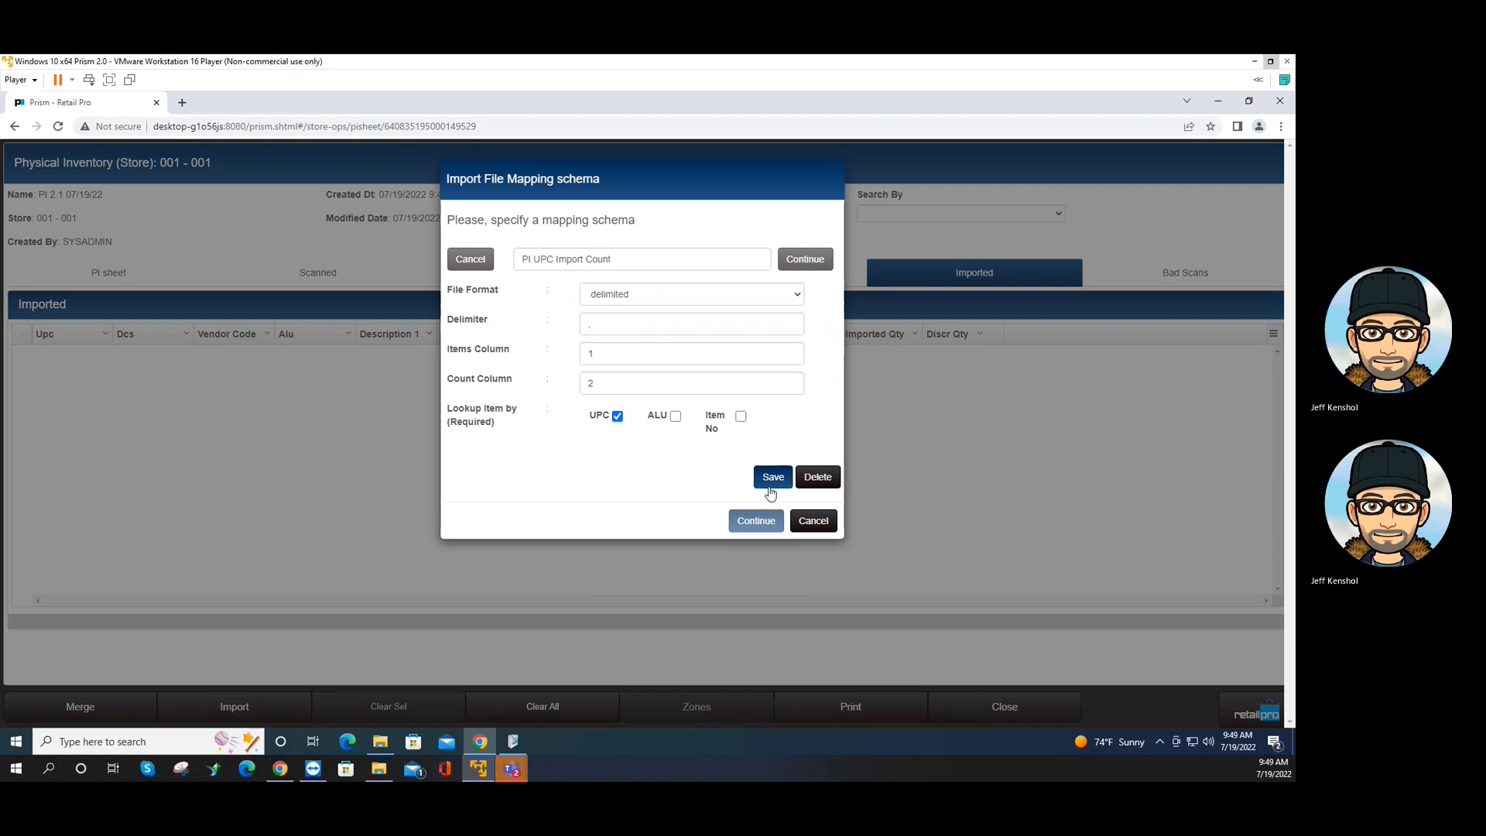
pyautogui.click(773, 476)
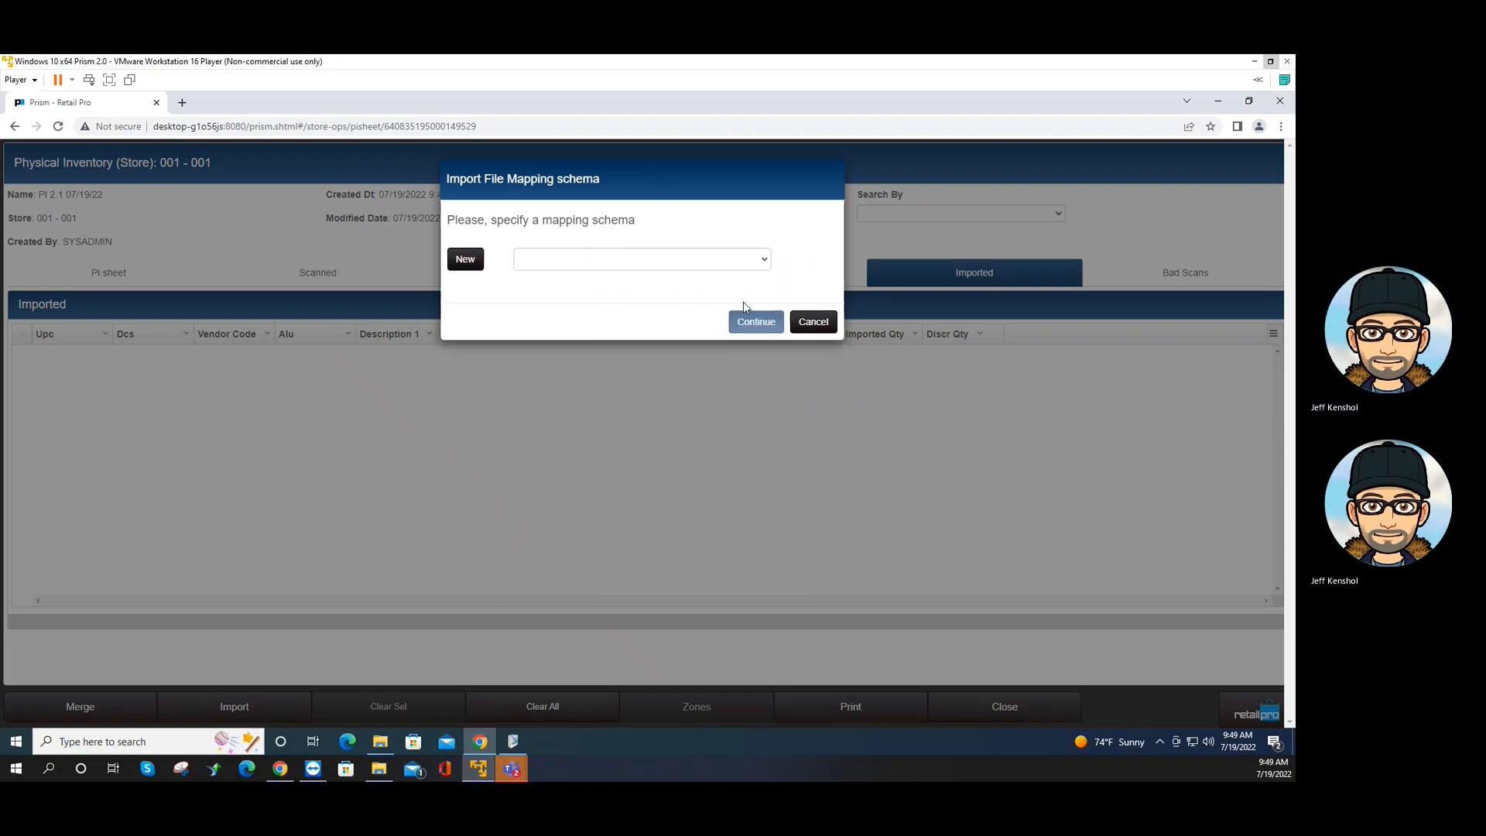
# Choose the PI UPC Import Count mapping schema for the import and proceed to the scan file selection
pyautogui.click(763, 262)
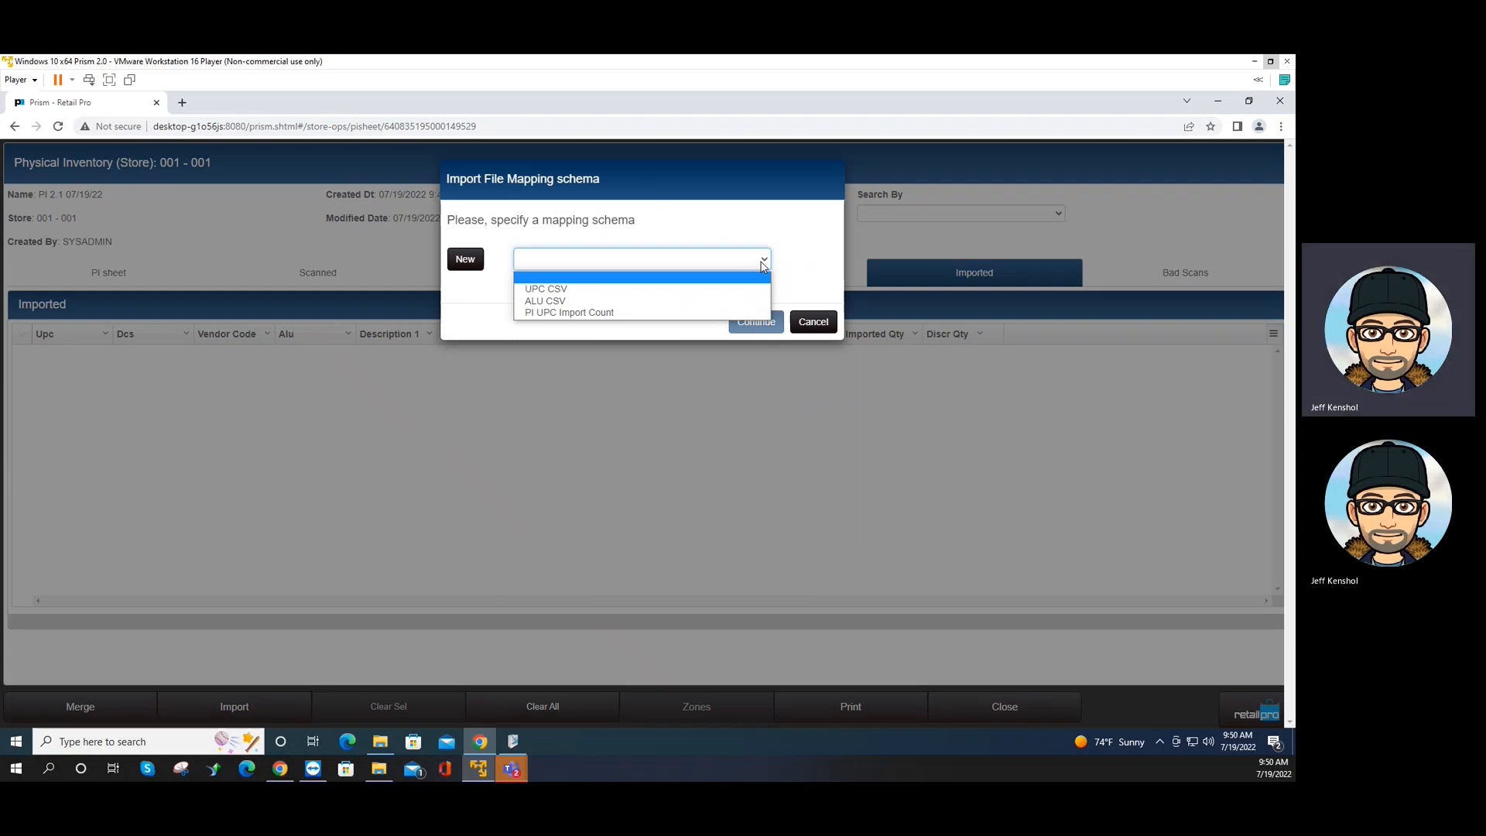
pyautogui.click(580, 289)
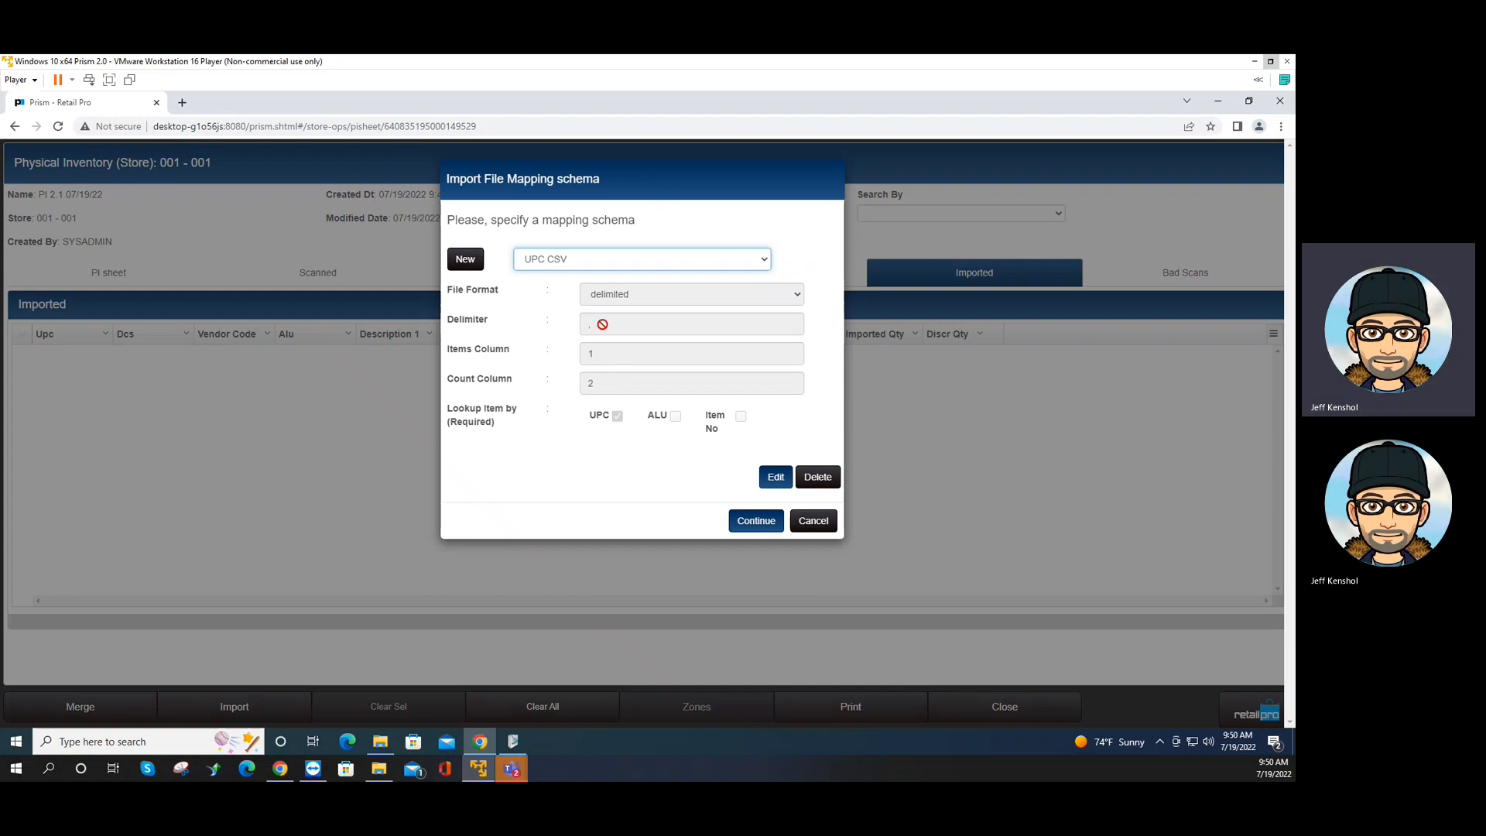
pyautogui.click(668, 267)
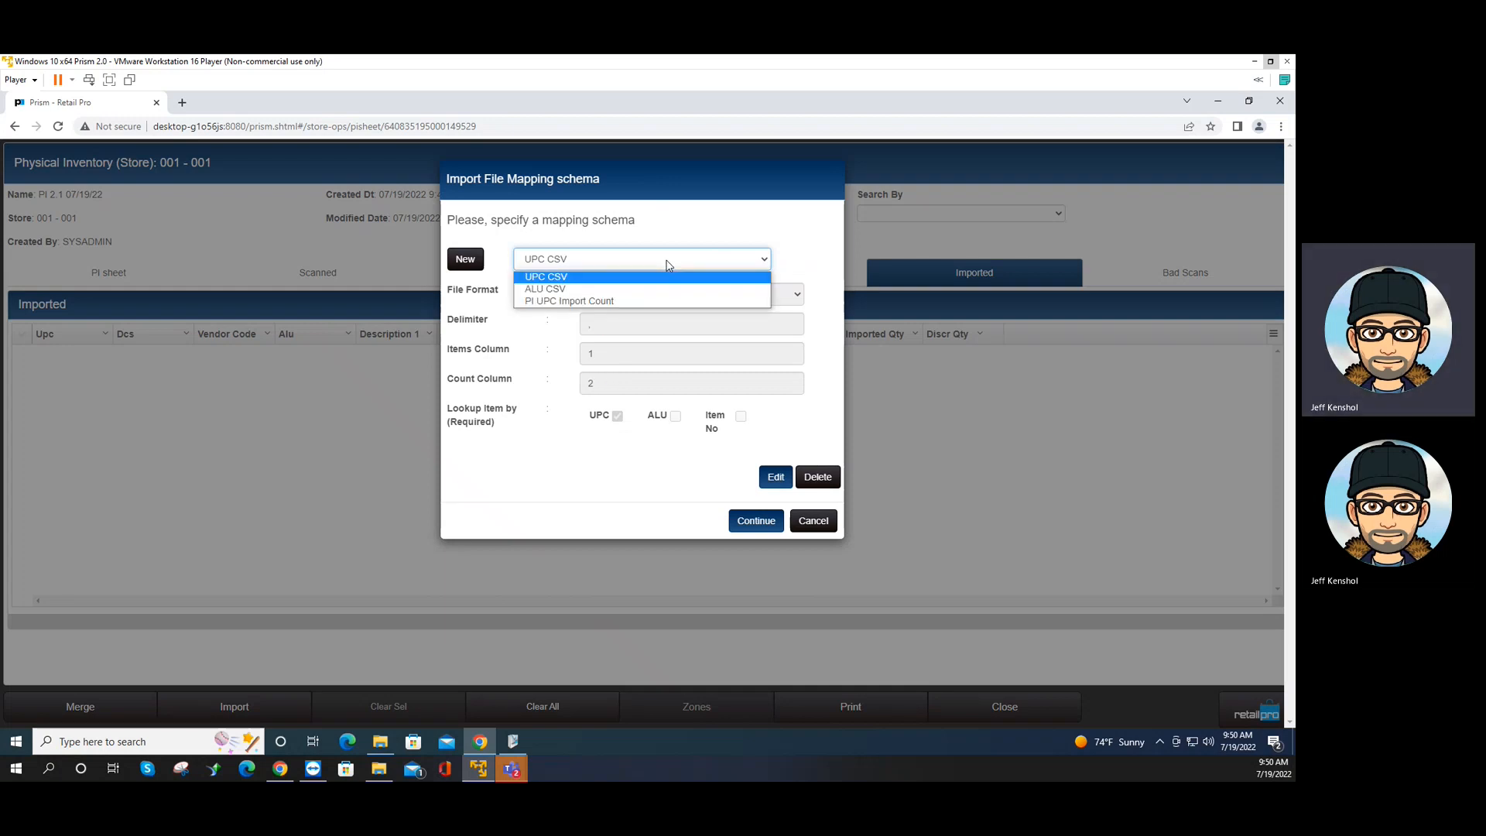
pyautogui.click(598, 301)
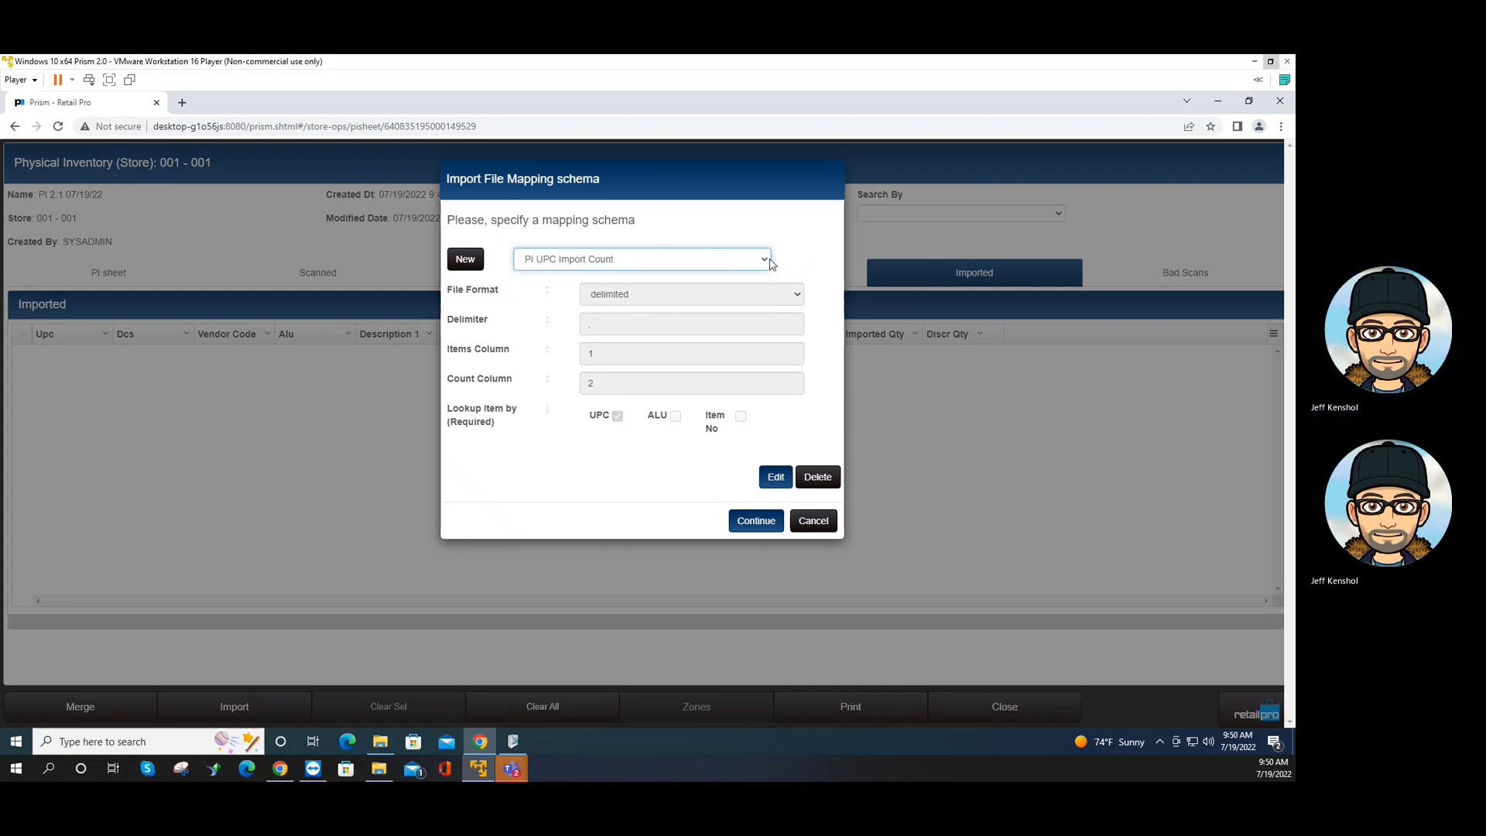
pyautogui.click(752, 522)
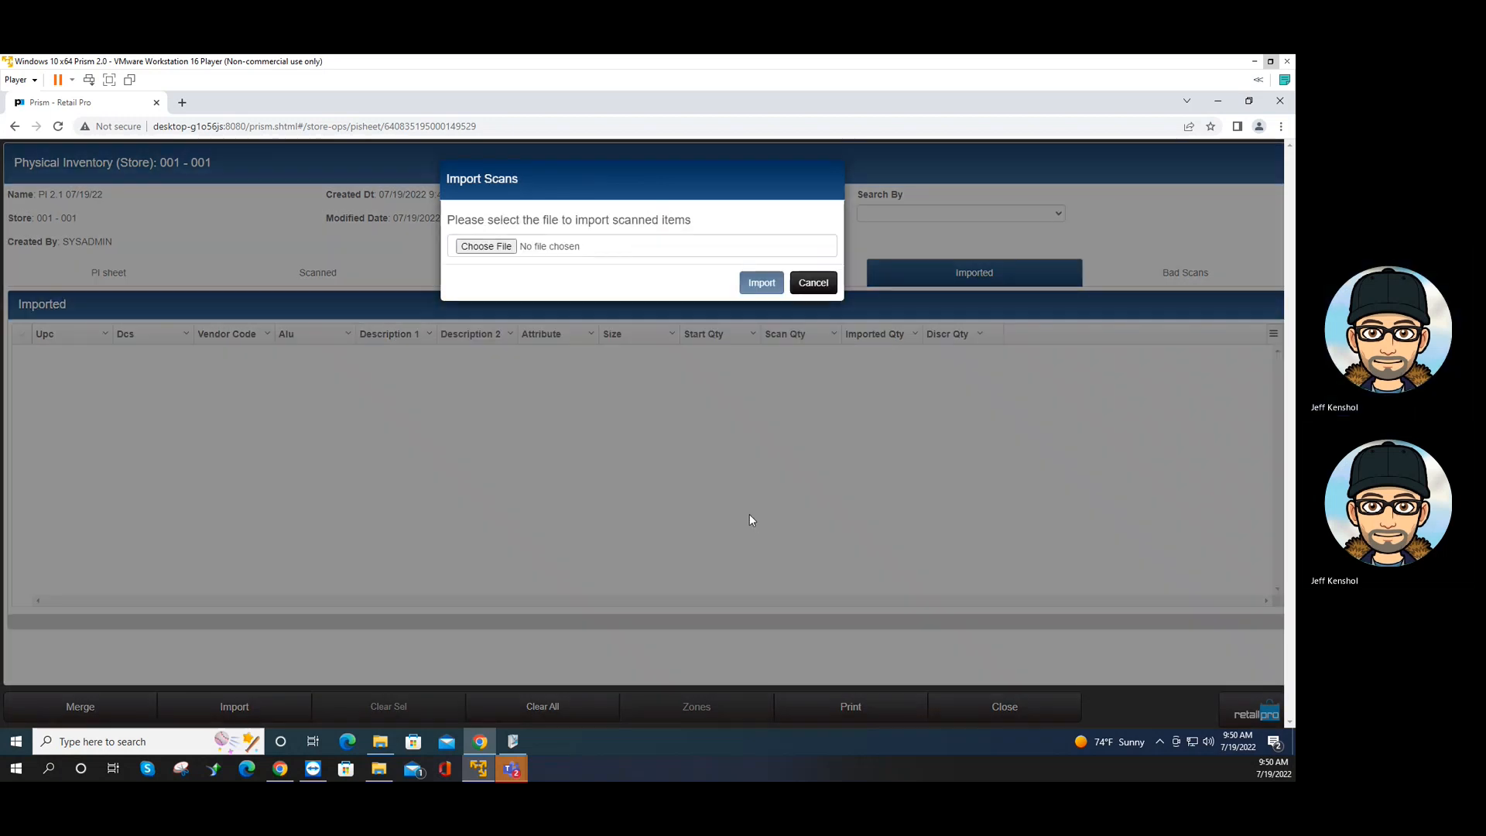
# Open the scan file selection and rename the file UPC Zone 3.csv in the Zone folder to UPC Zone 3.dat
pyautogui.click(499, 252)
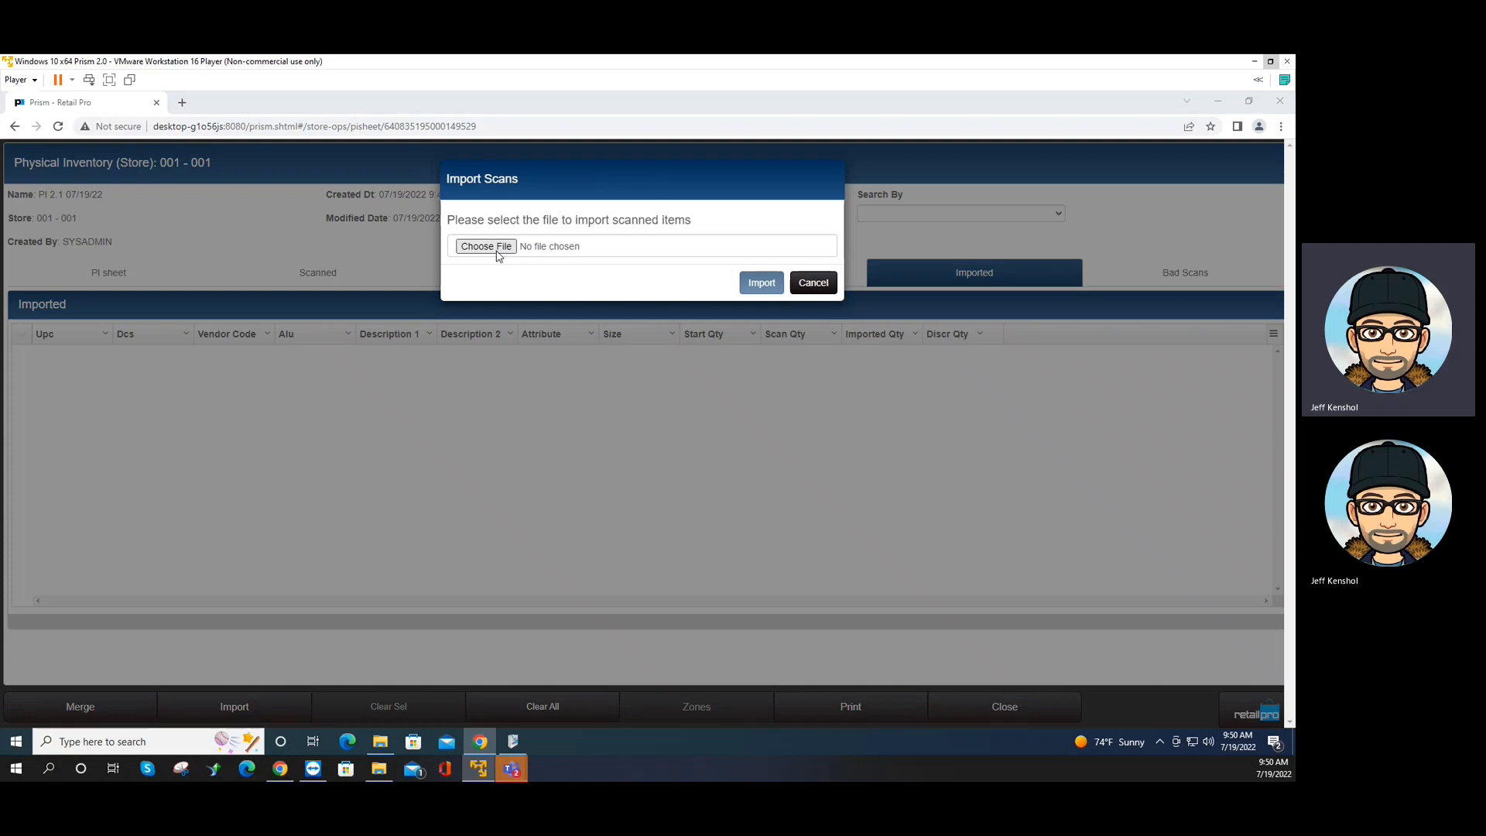
pyautogui.click(233, 232)
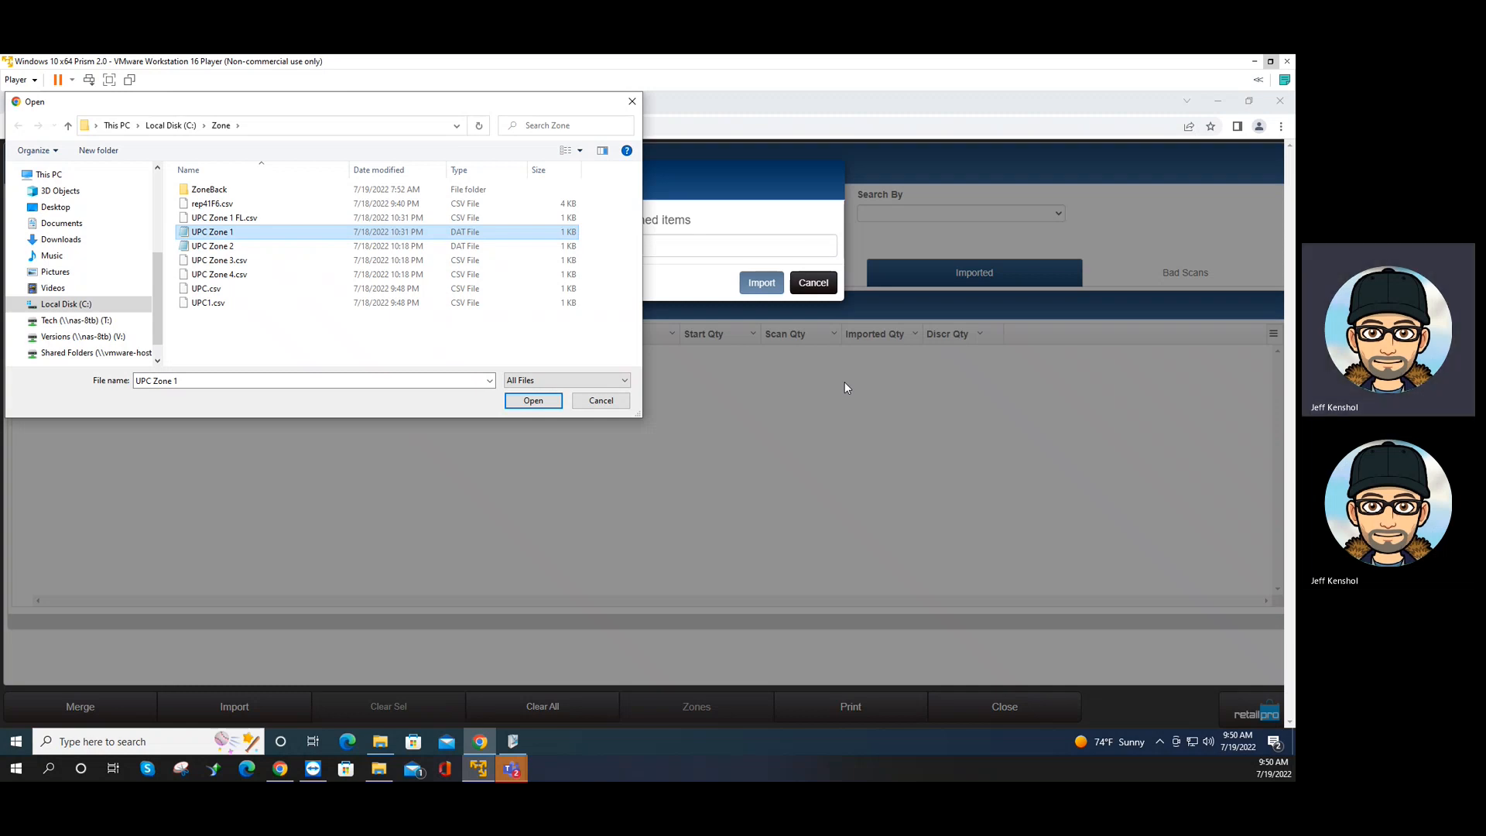
pyautogui.doubleClick(304, 234)
pyautogui.rightClick(304, 234)
pyautogui.click(249, 263)
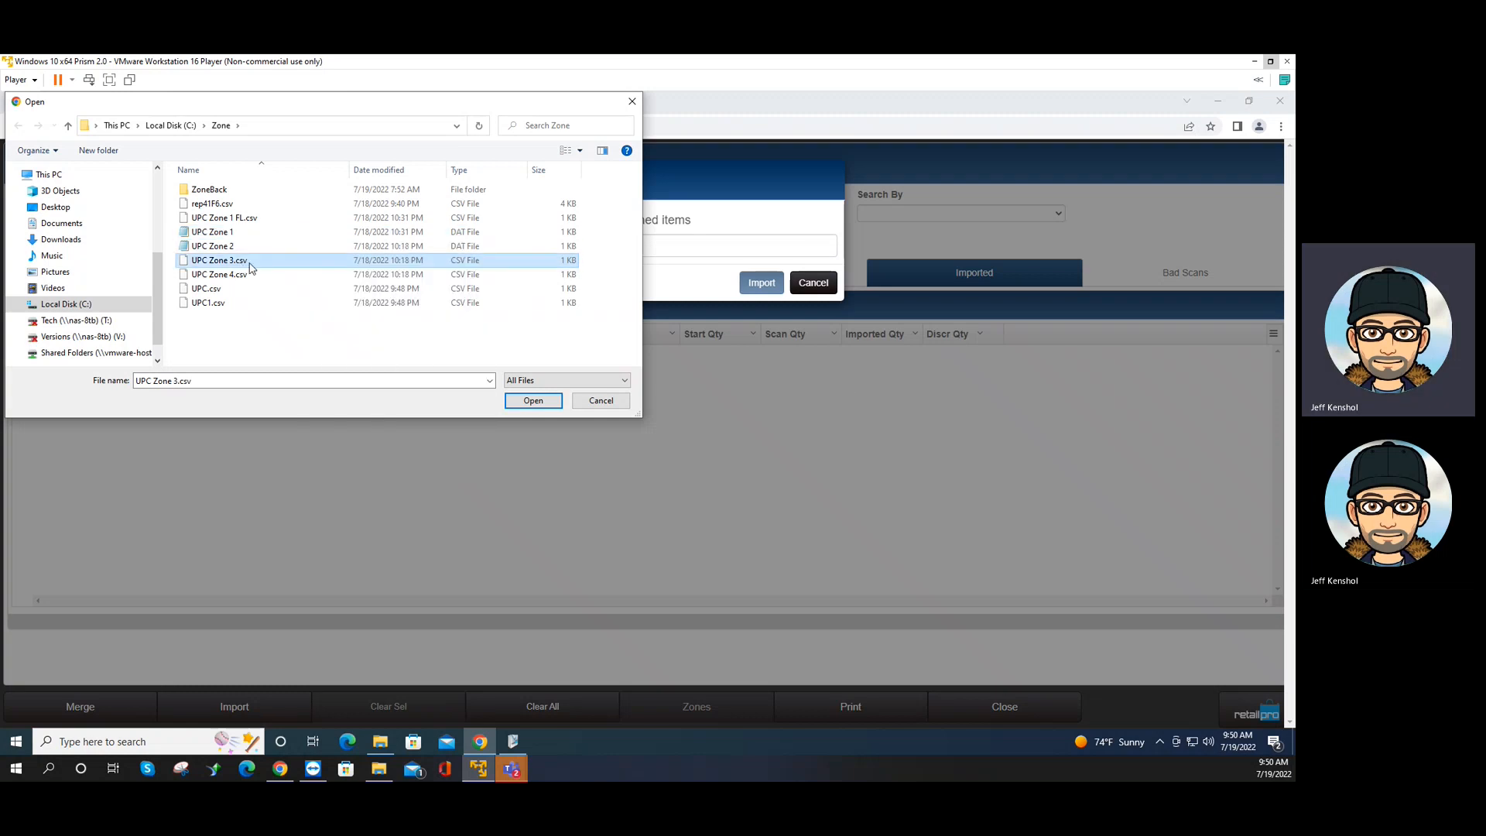
pyautogui.click(249, 263)
pyautogui.click(250, 263)
pyautogui.press('BackSpace')
pyautogui.press('BackSpace')
pyautogui.press('BackSpace')
pyautogui.write('dat')
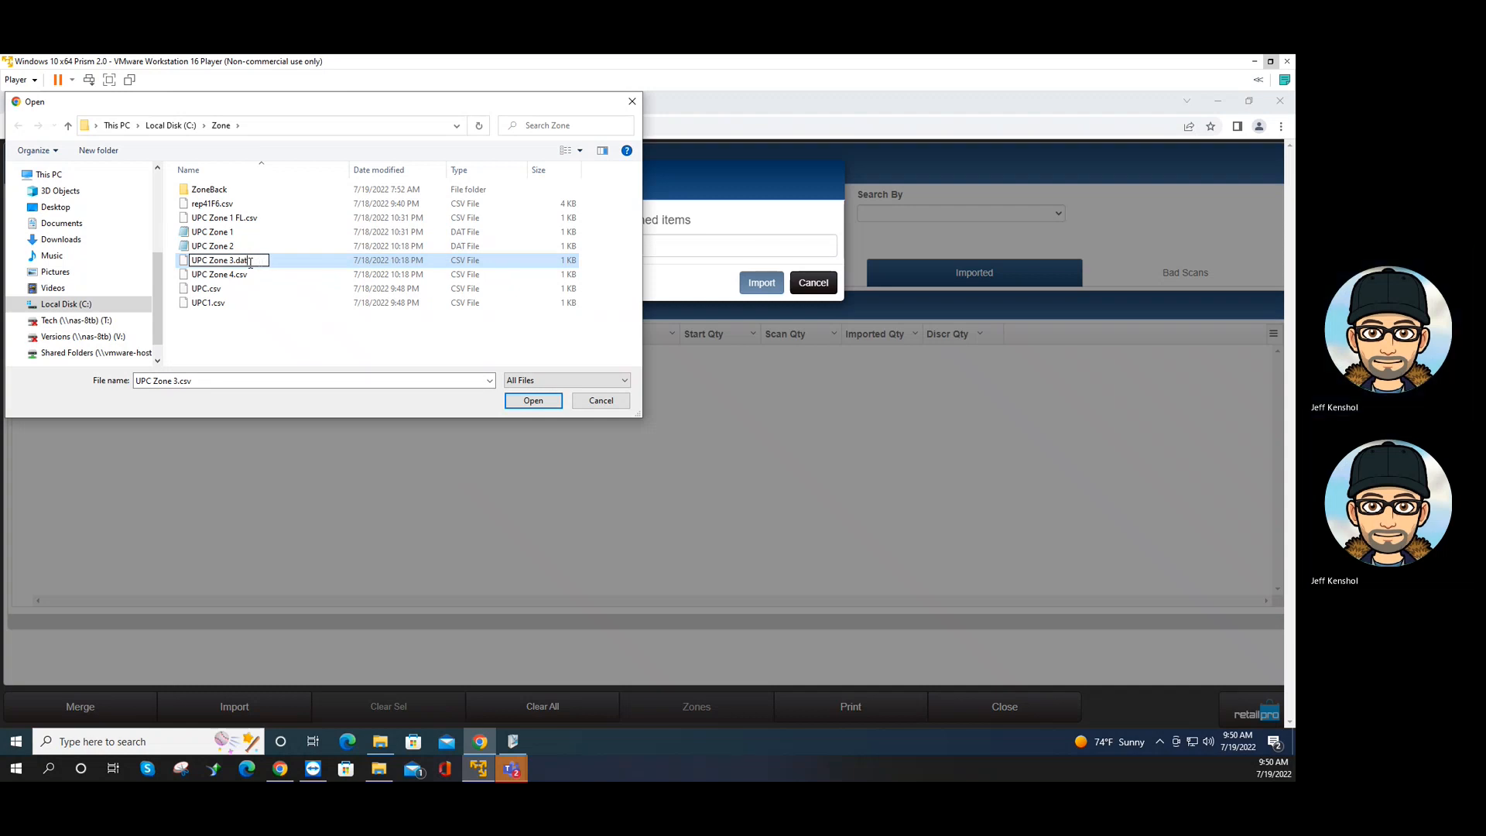
pyautogui.press('Return')
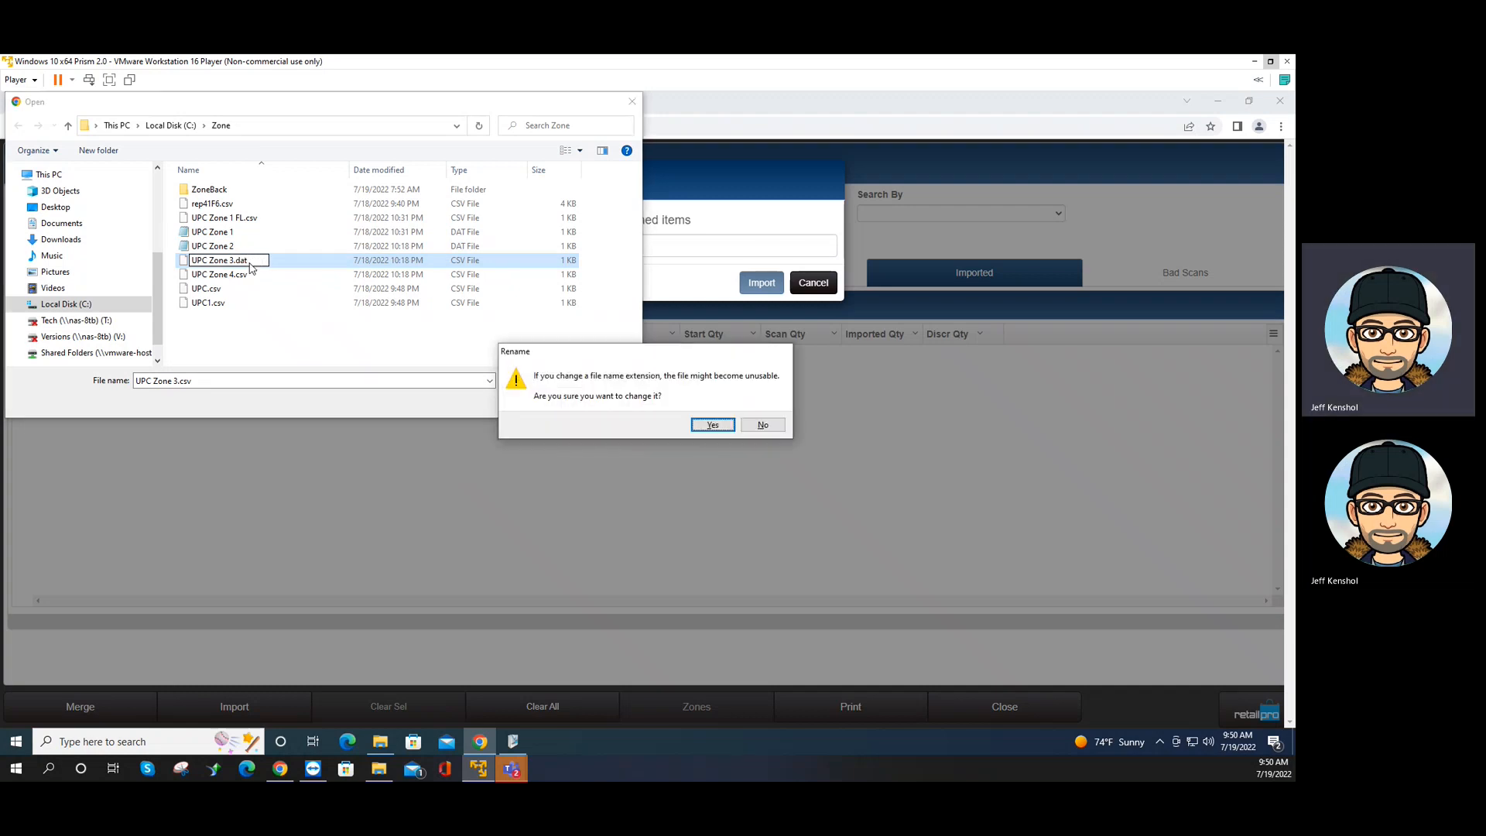
pyautogui.click(703, 423)
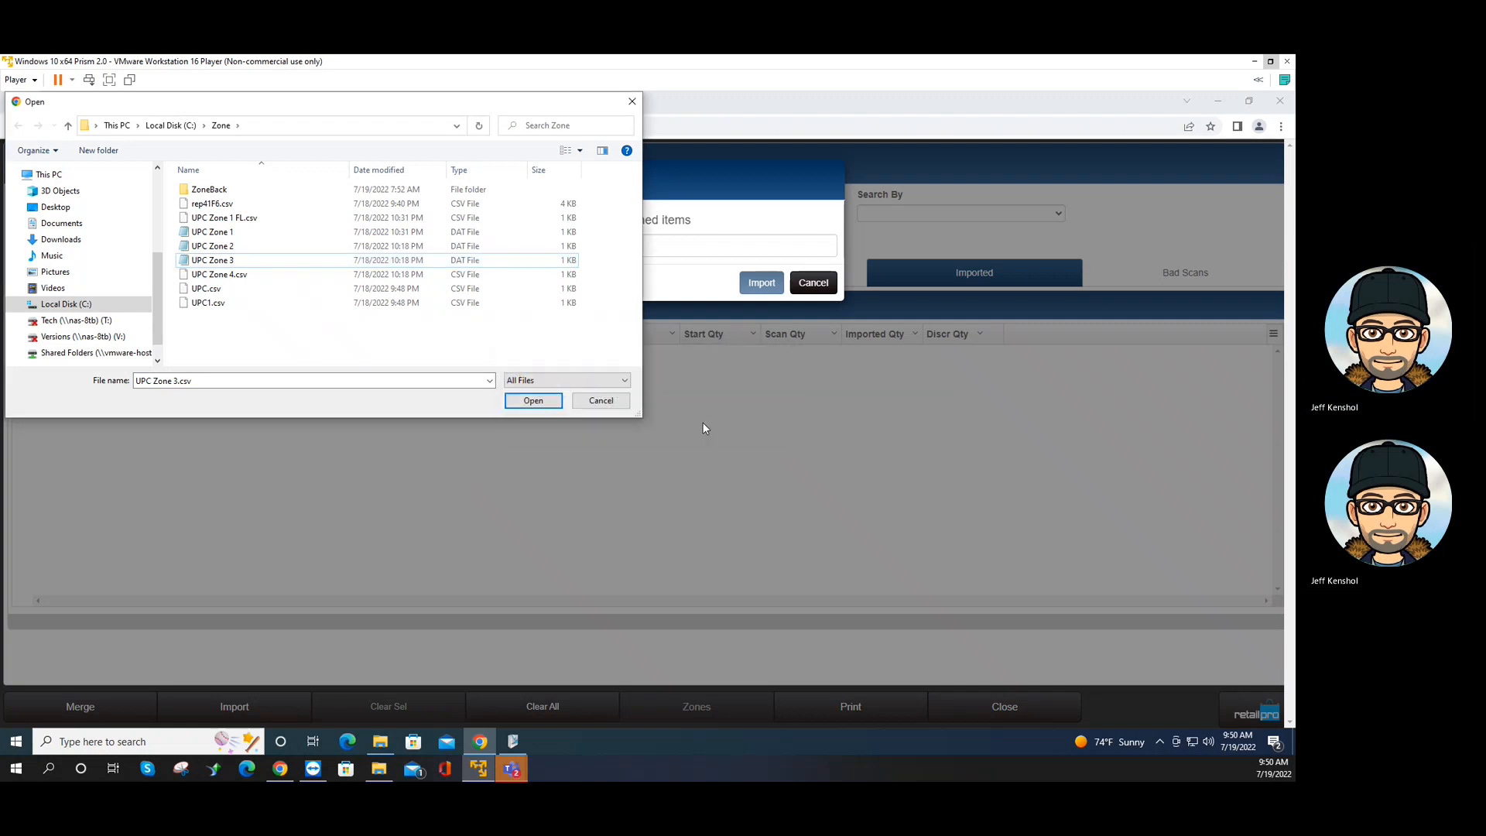
# Choose the UPC Zone 1 DAT file as the scan file and import its counts
pyautogui.click(229, 233)
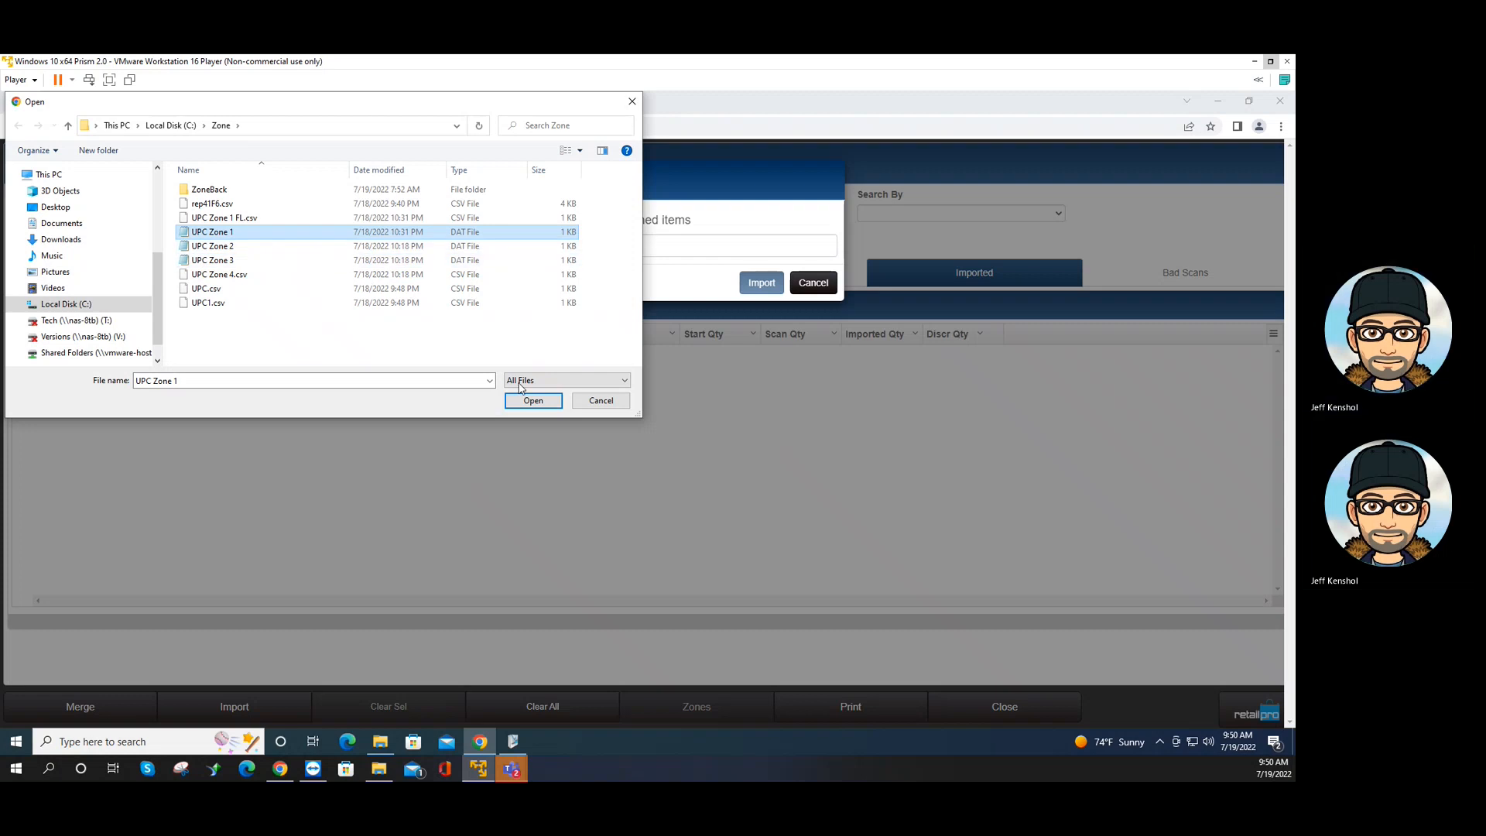
pyautogui.click(535, 406)
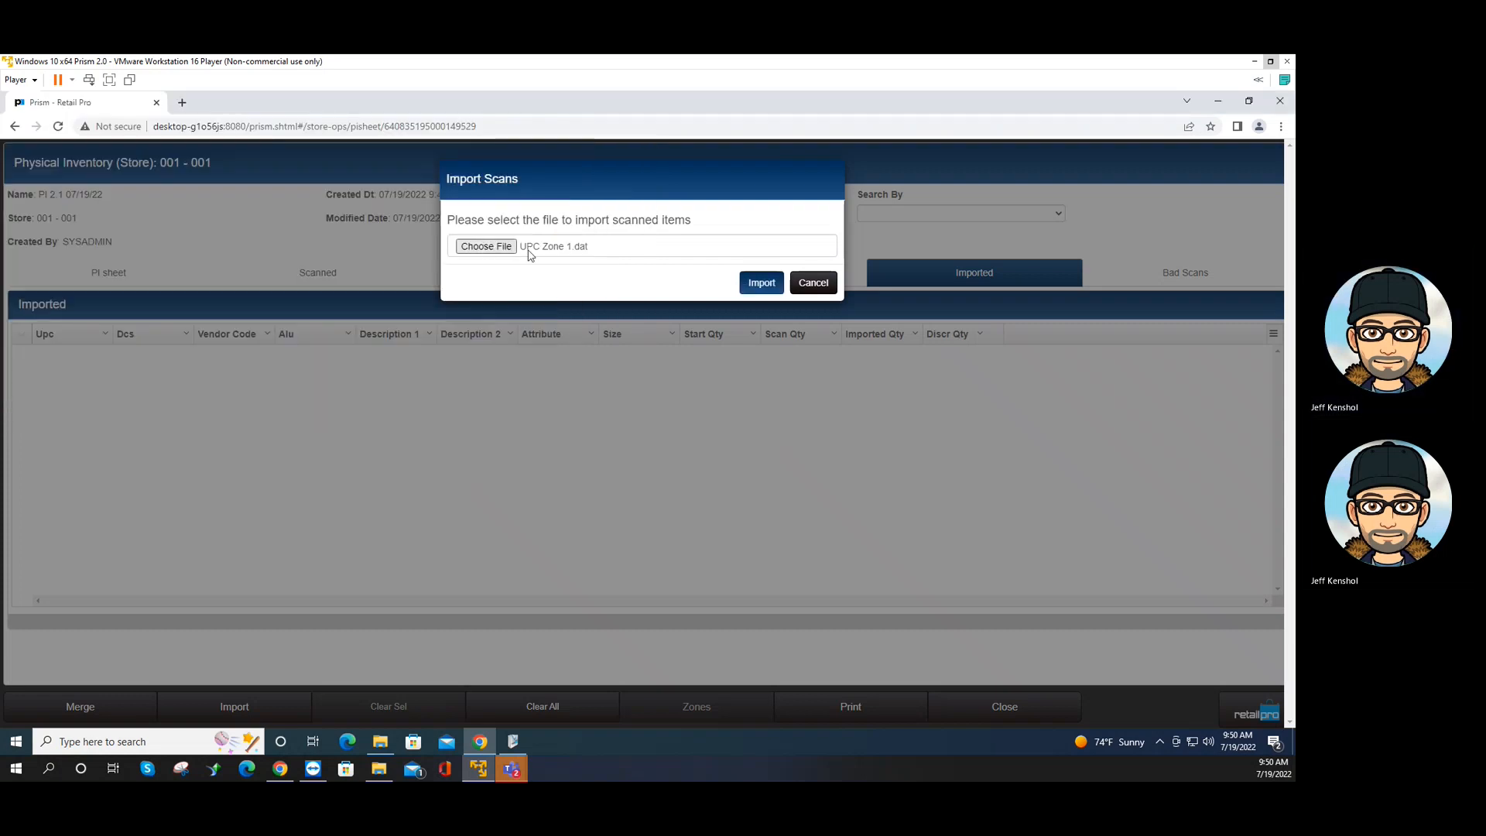
pyautogui.click(761, 285)
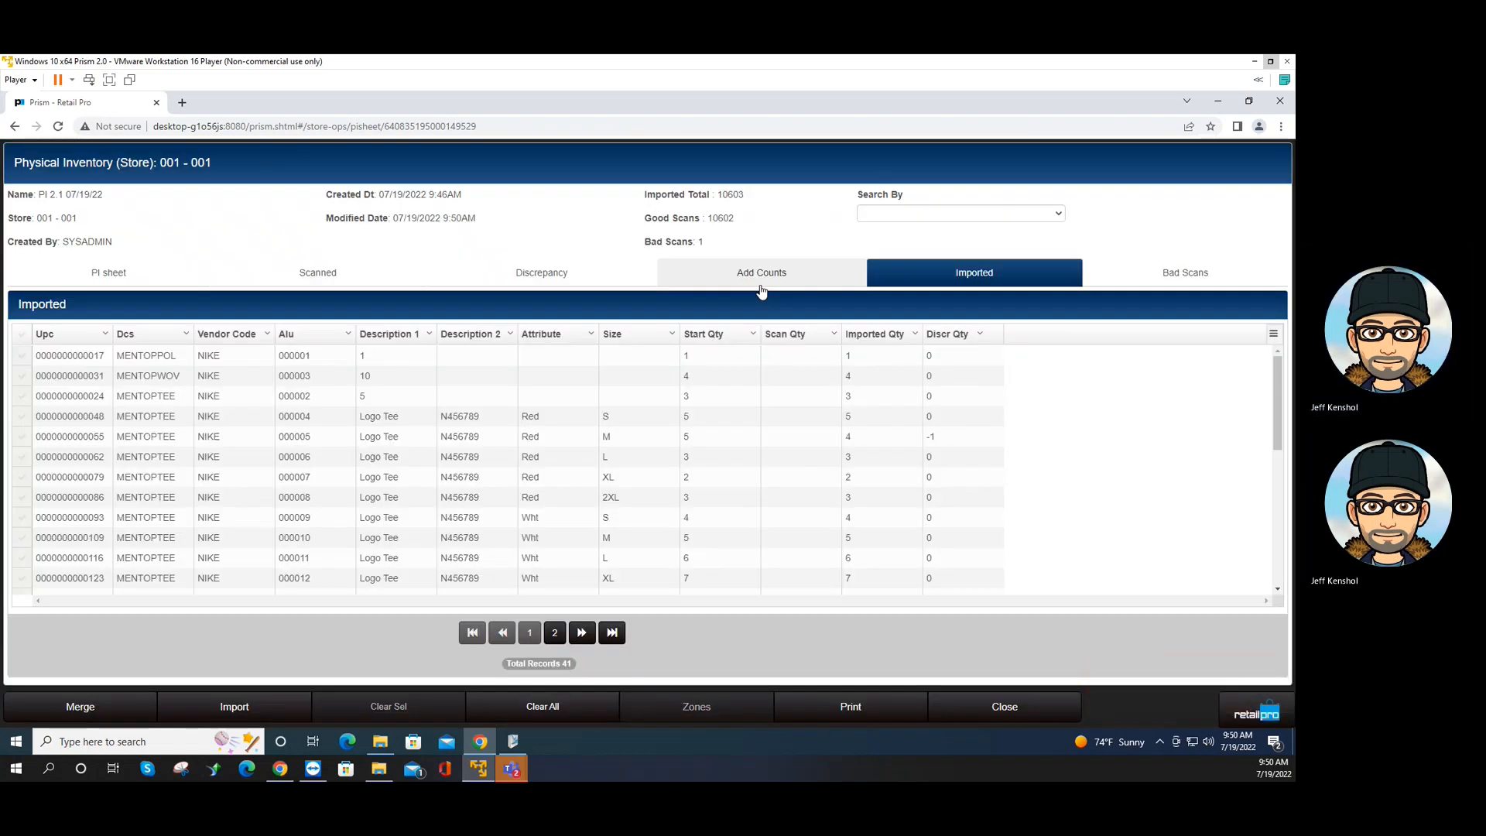
# Review the imported quantities and try to merge the imported counts into the sheet
pyautogui.scroll(-5, 919, 431)
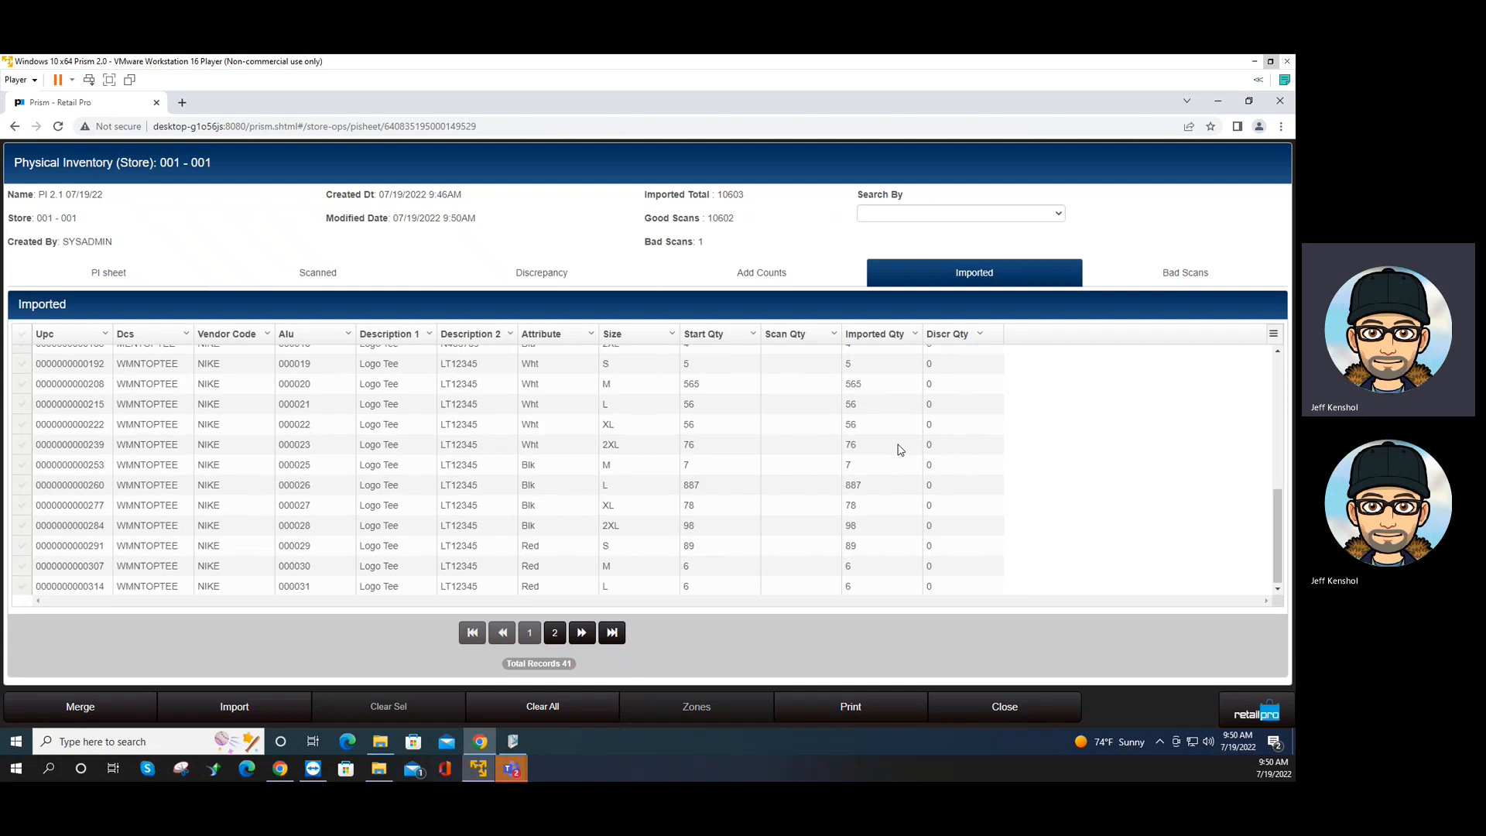
pyautogui.click(861, 488)
pyautogui.scroll(1, 912, 503)
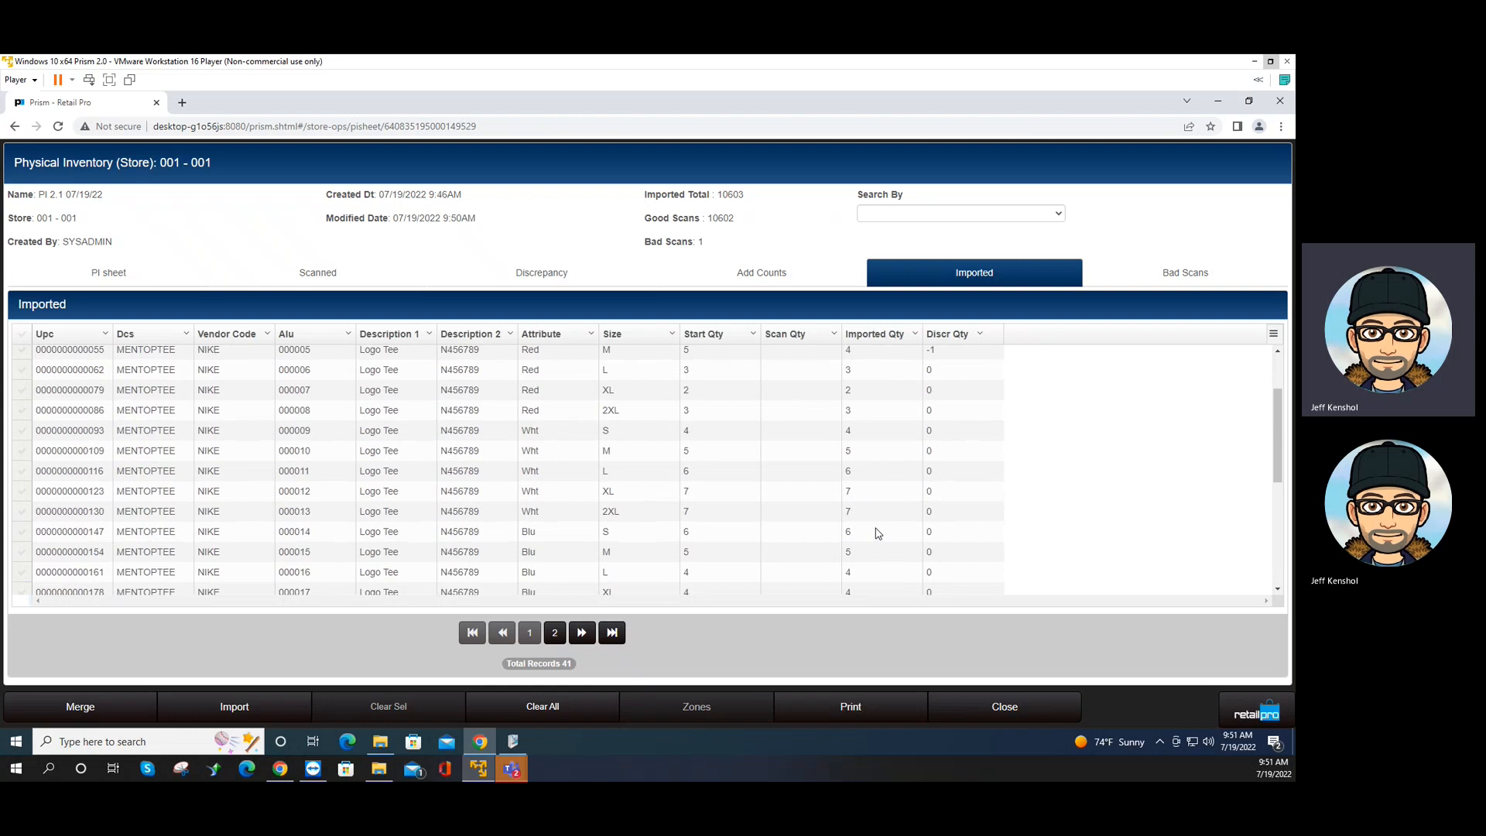
pyautogui.scroll(-1, 878, 533)
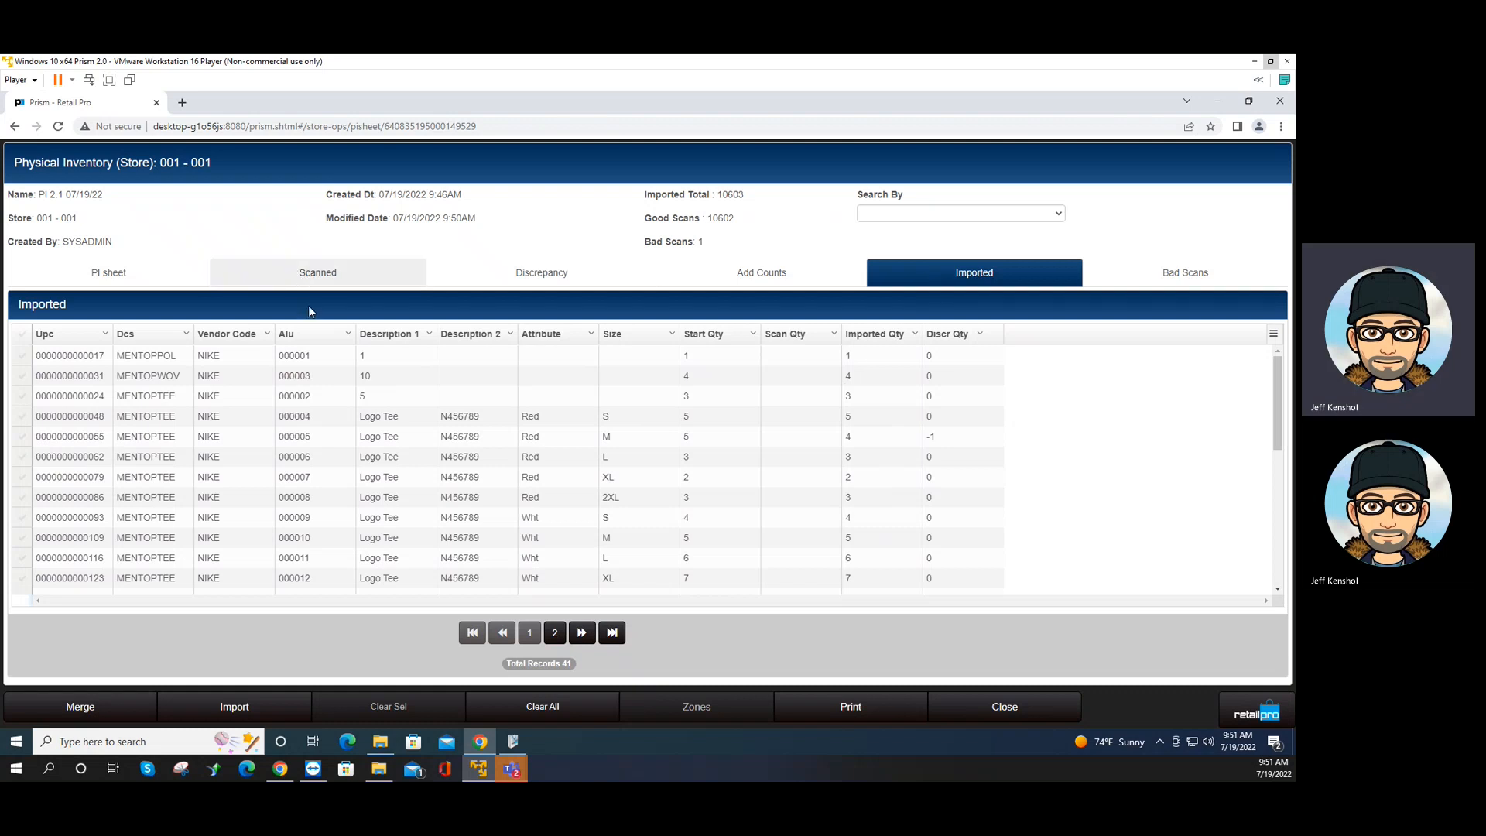
pyautogui.click(77, 705)
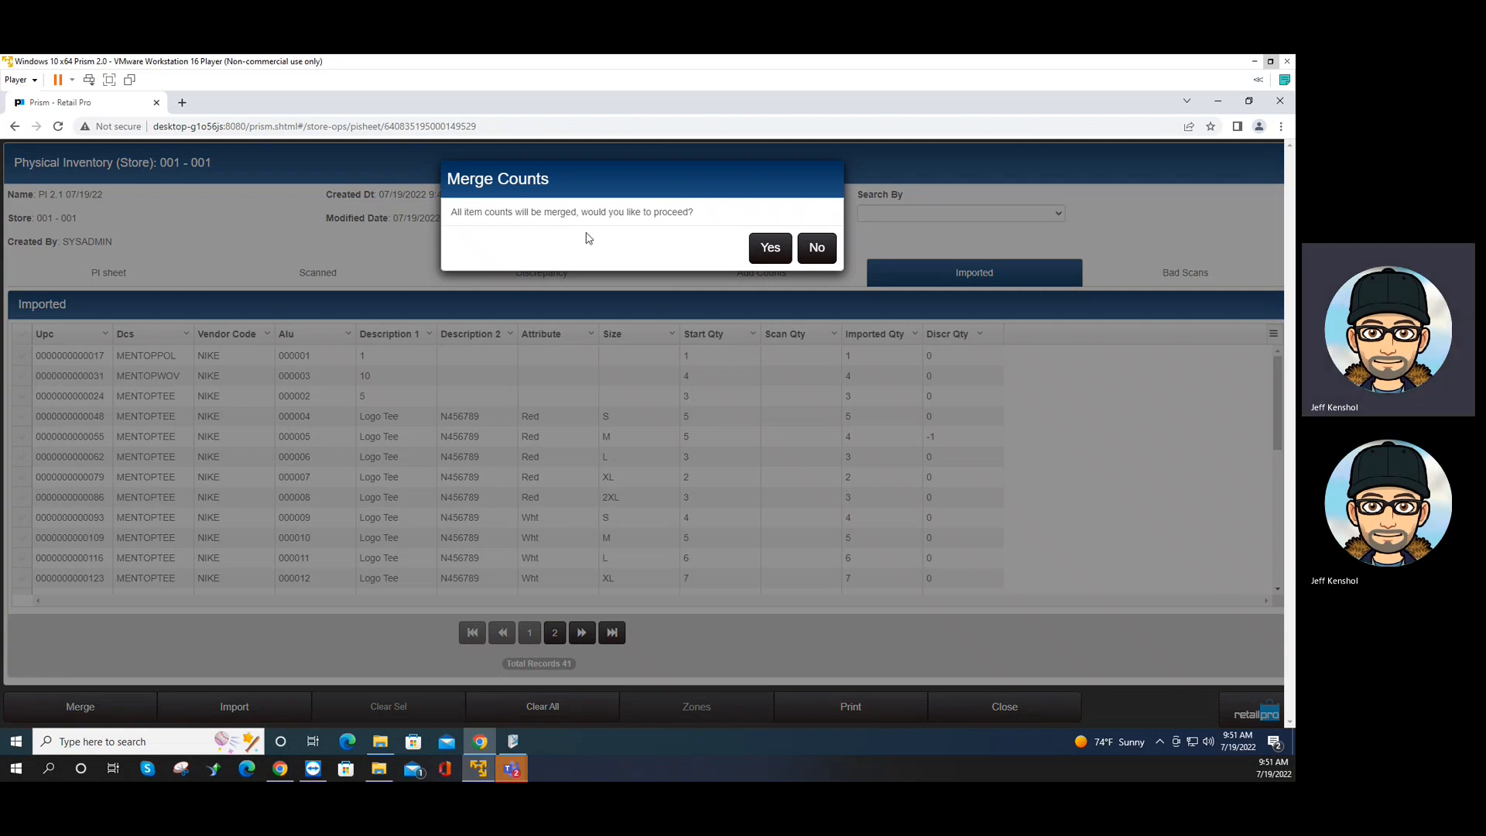
pyautogui.click(764, 247)
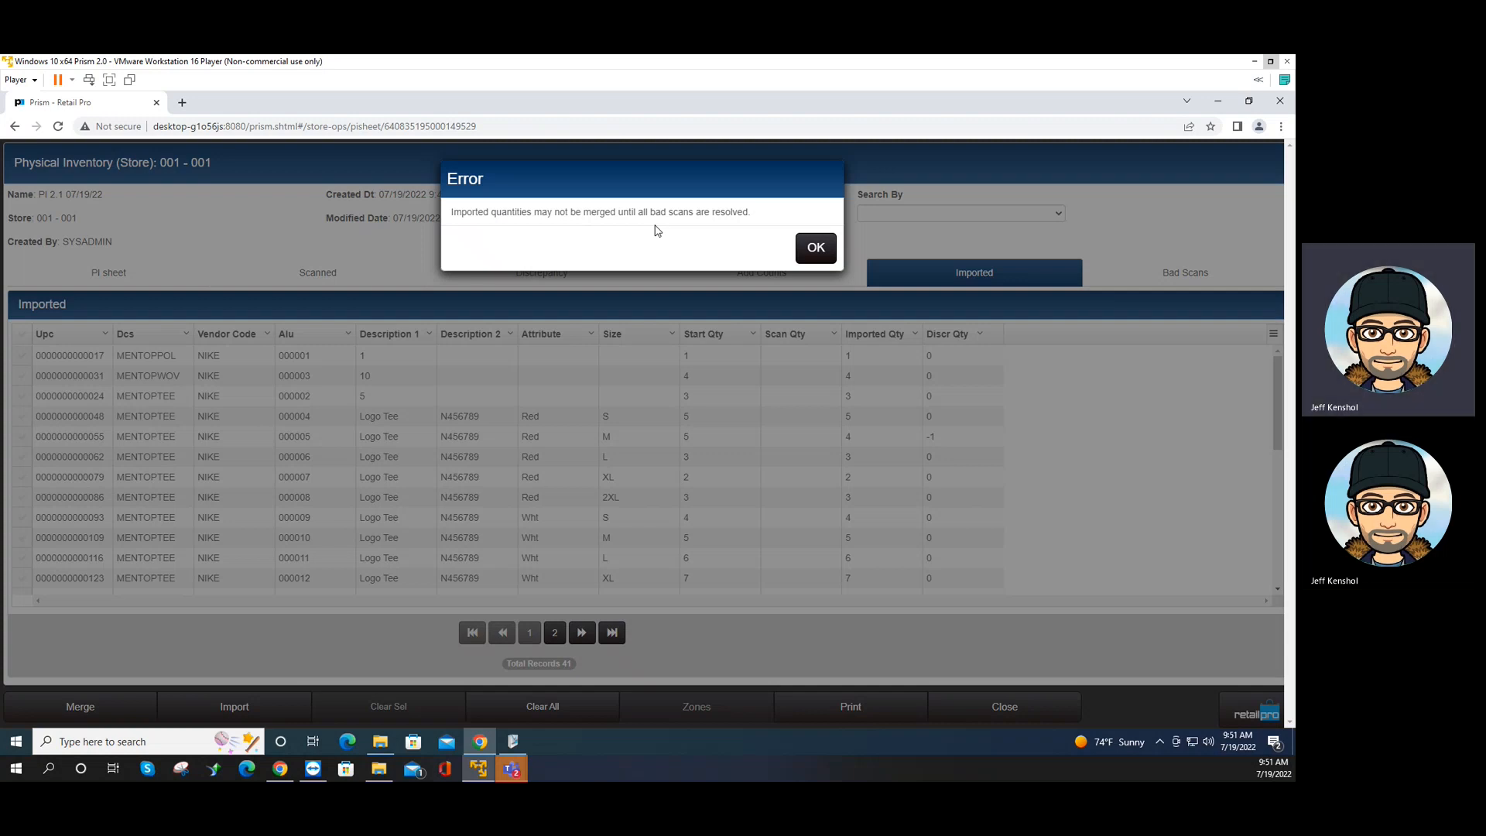
pyautogui.click(807, 249)
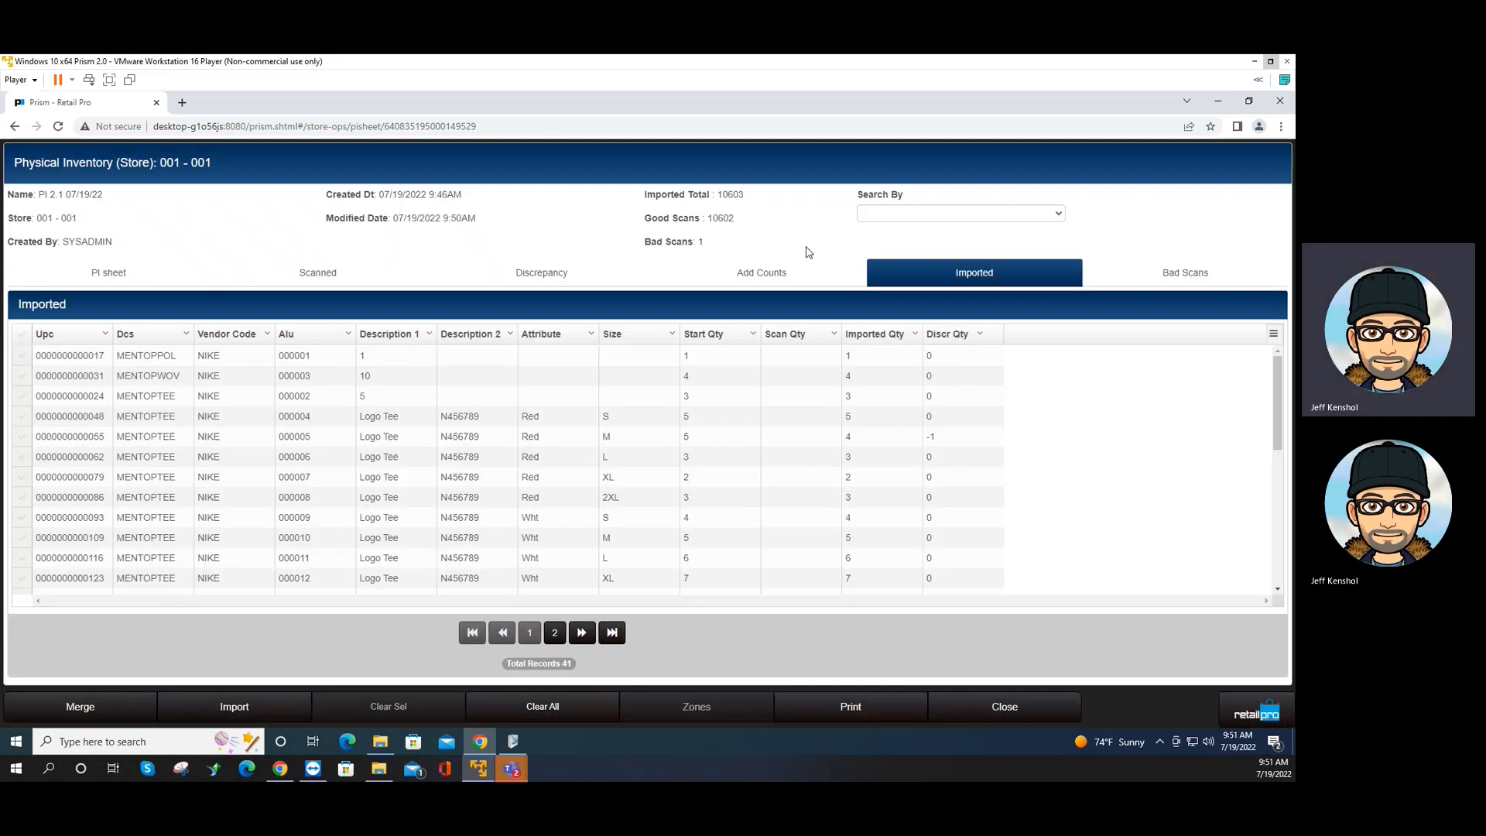
pyautogui.click(1158, 272)
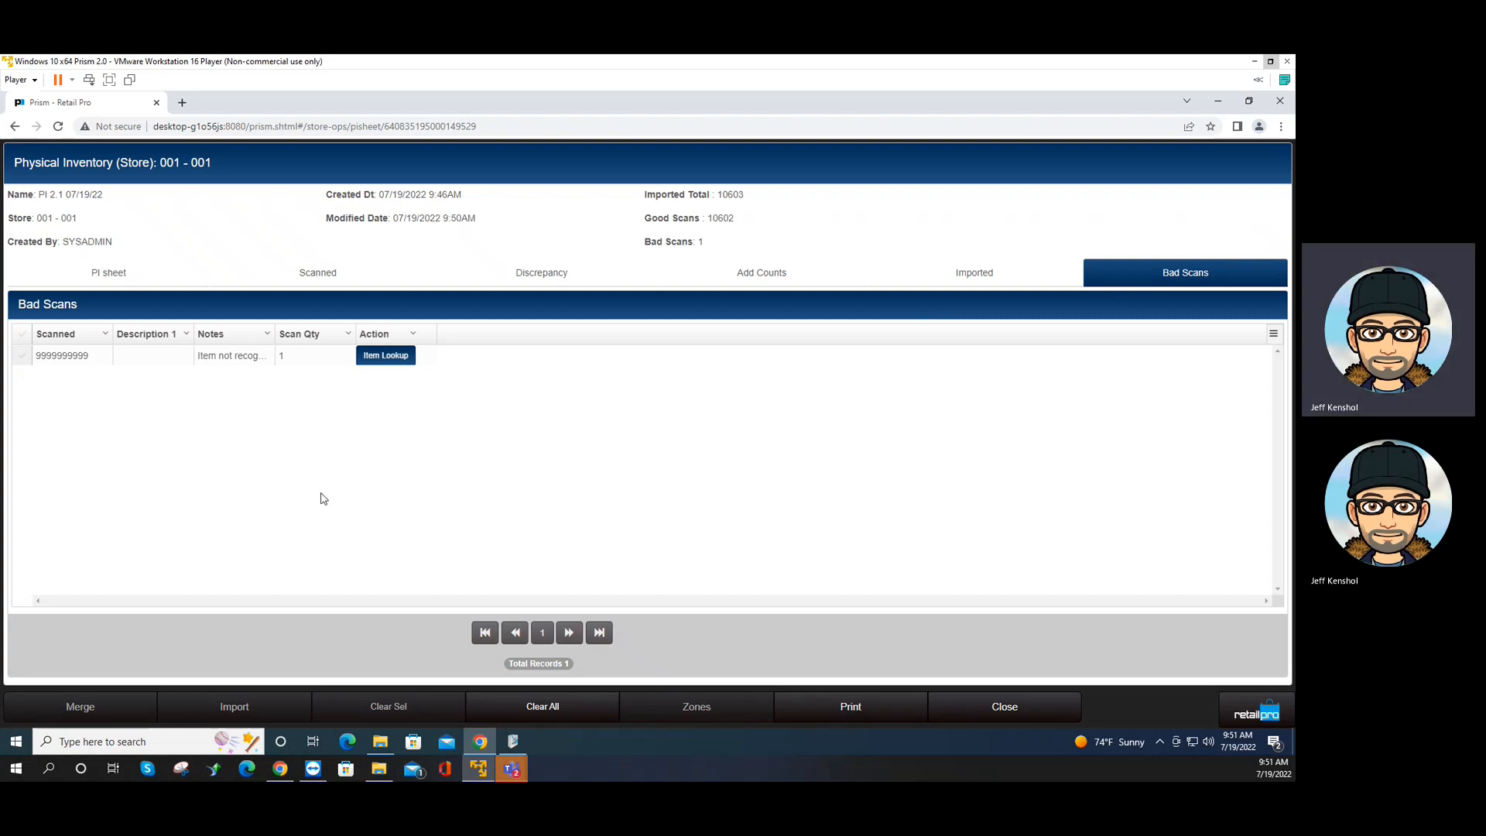
pyautogui.click(31, 358)
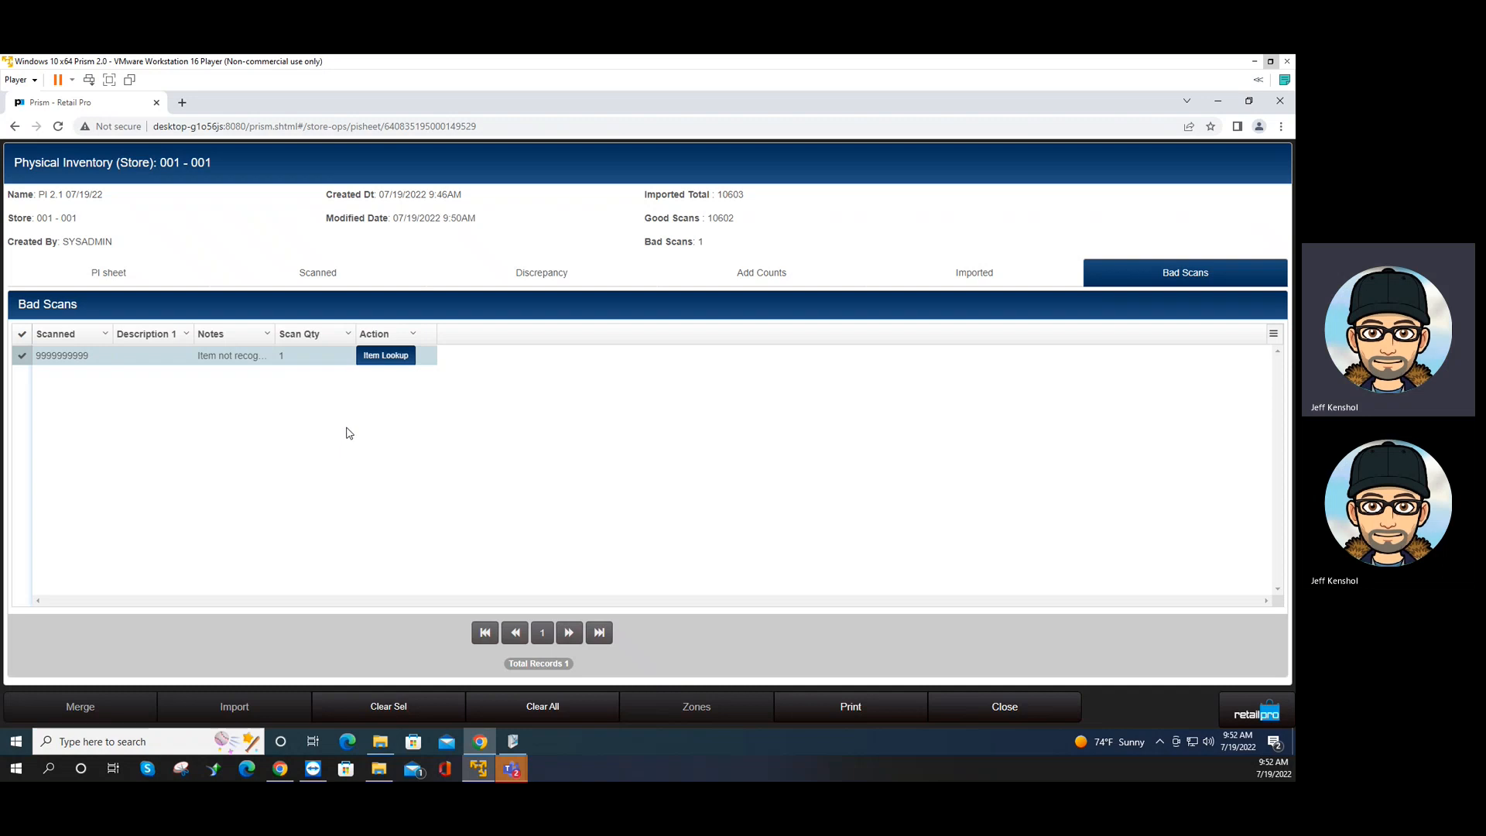
pyautogui.click(382, 358)
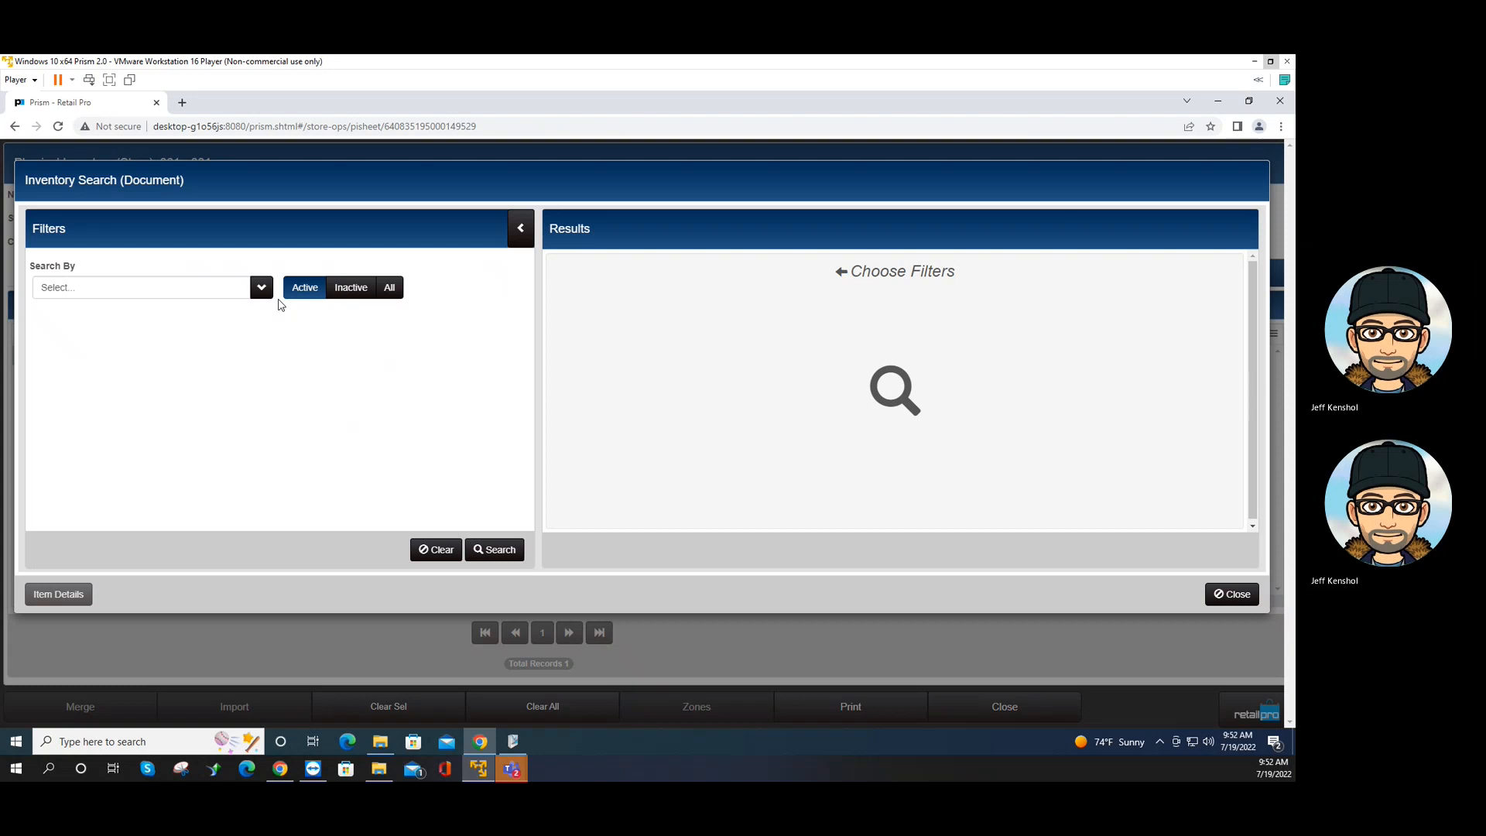
pyautogui.click(261, 293)
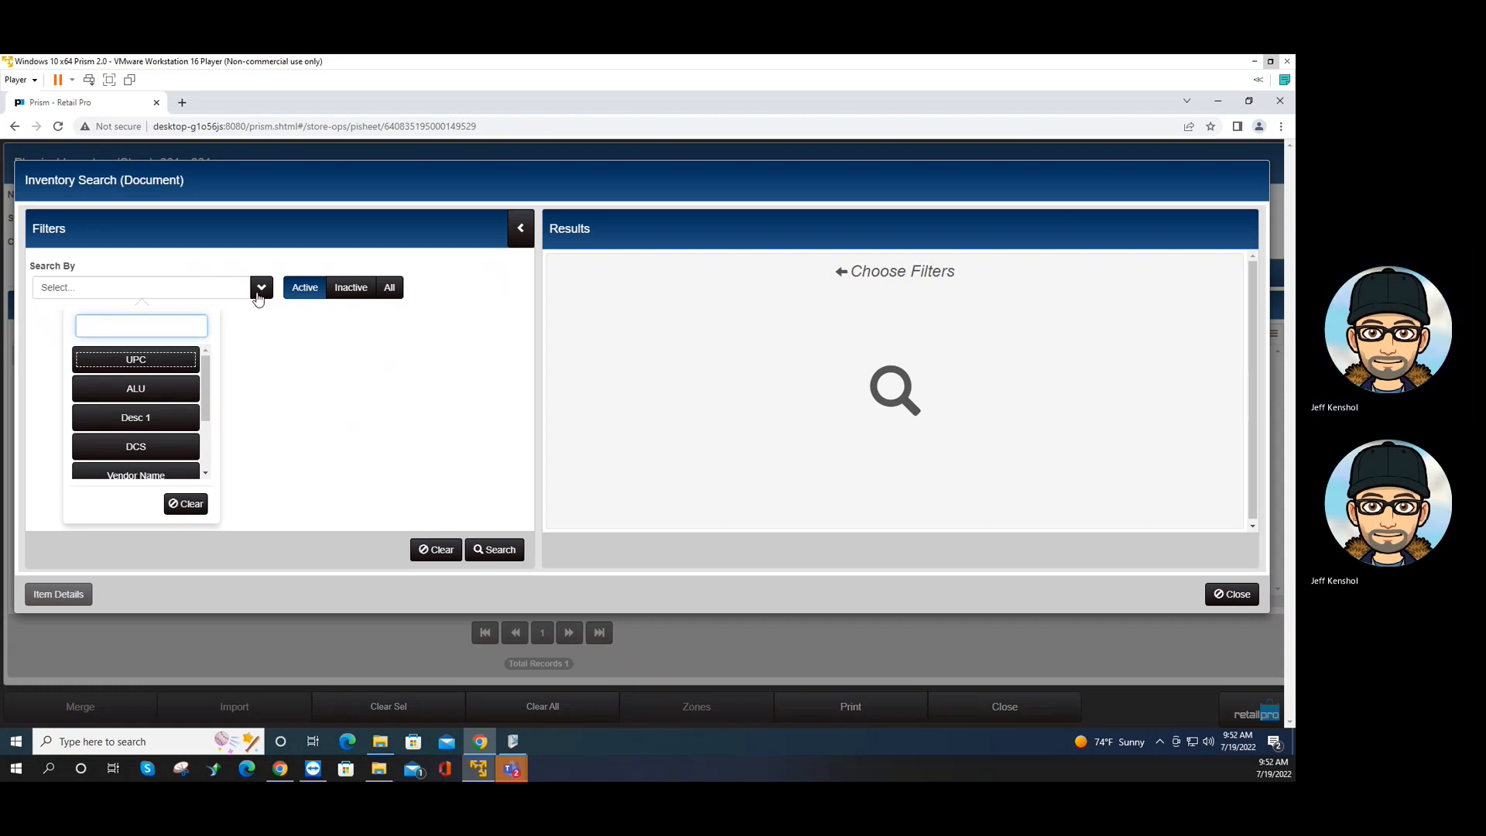
pyautogui.click(258, 299)
pyautogui.click(493, 550)
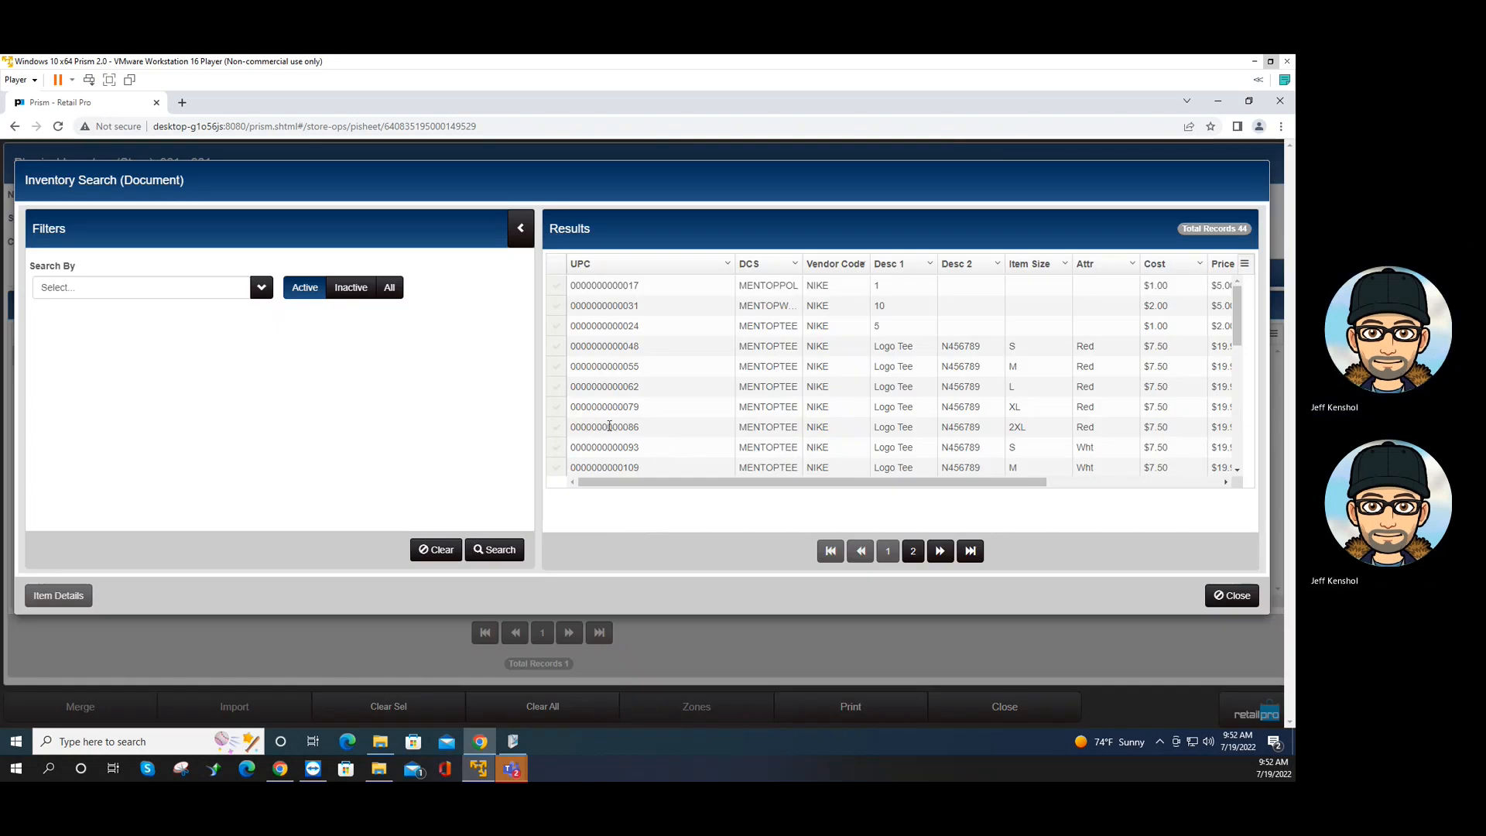
pyautogui.doubleClick(557, 387)
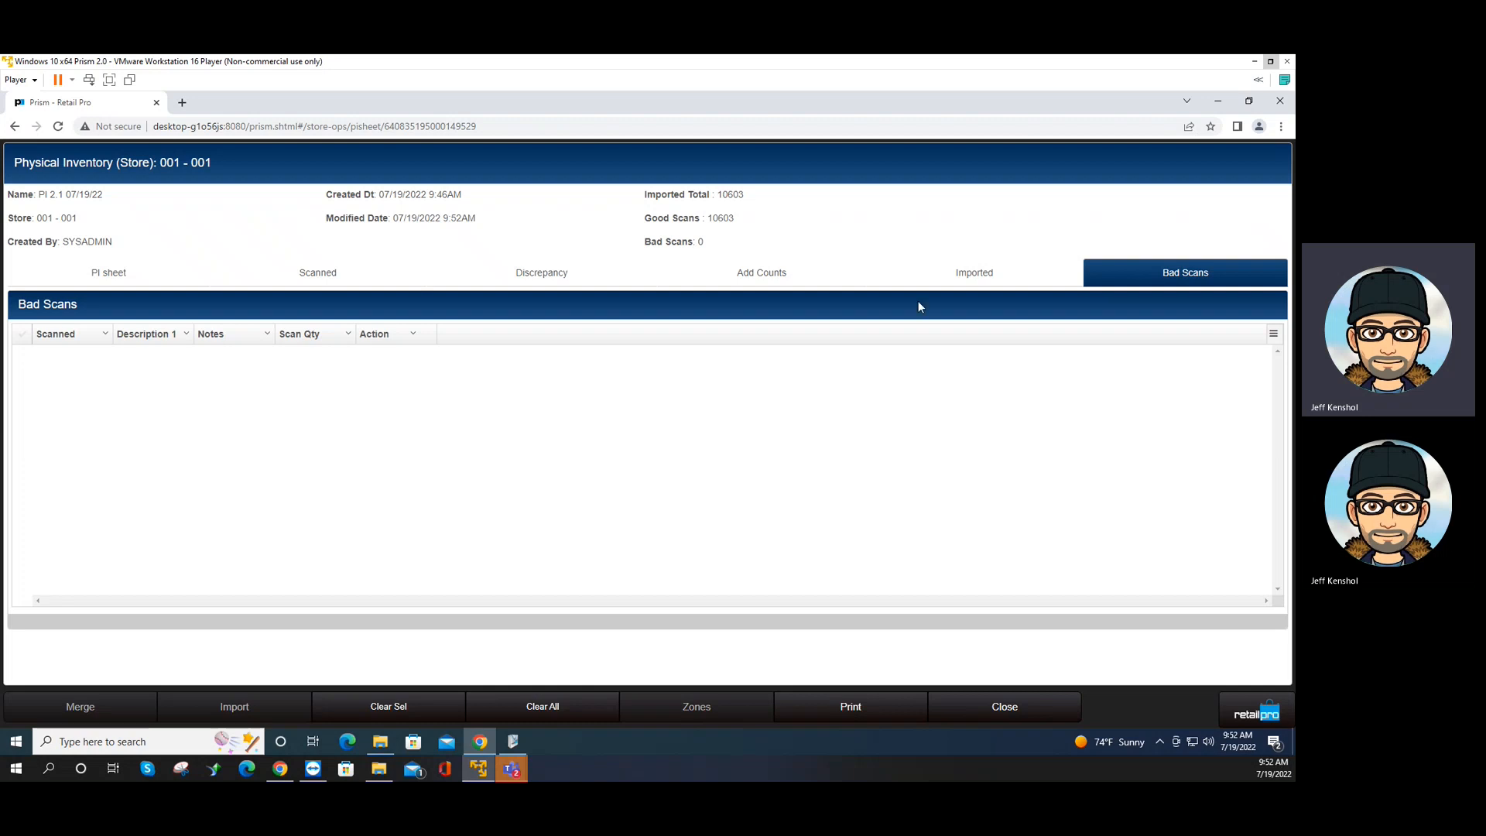
# Merge the imported counts into the sheet and check the scanned and imported lists
pyautogui.click(957, 279)
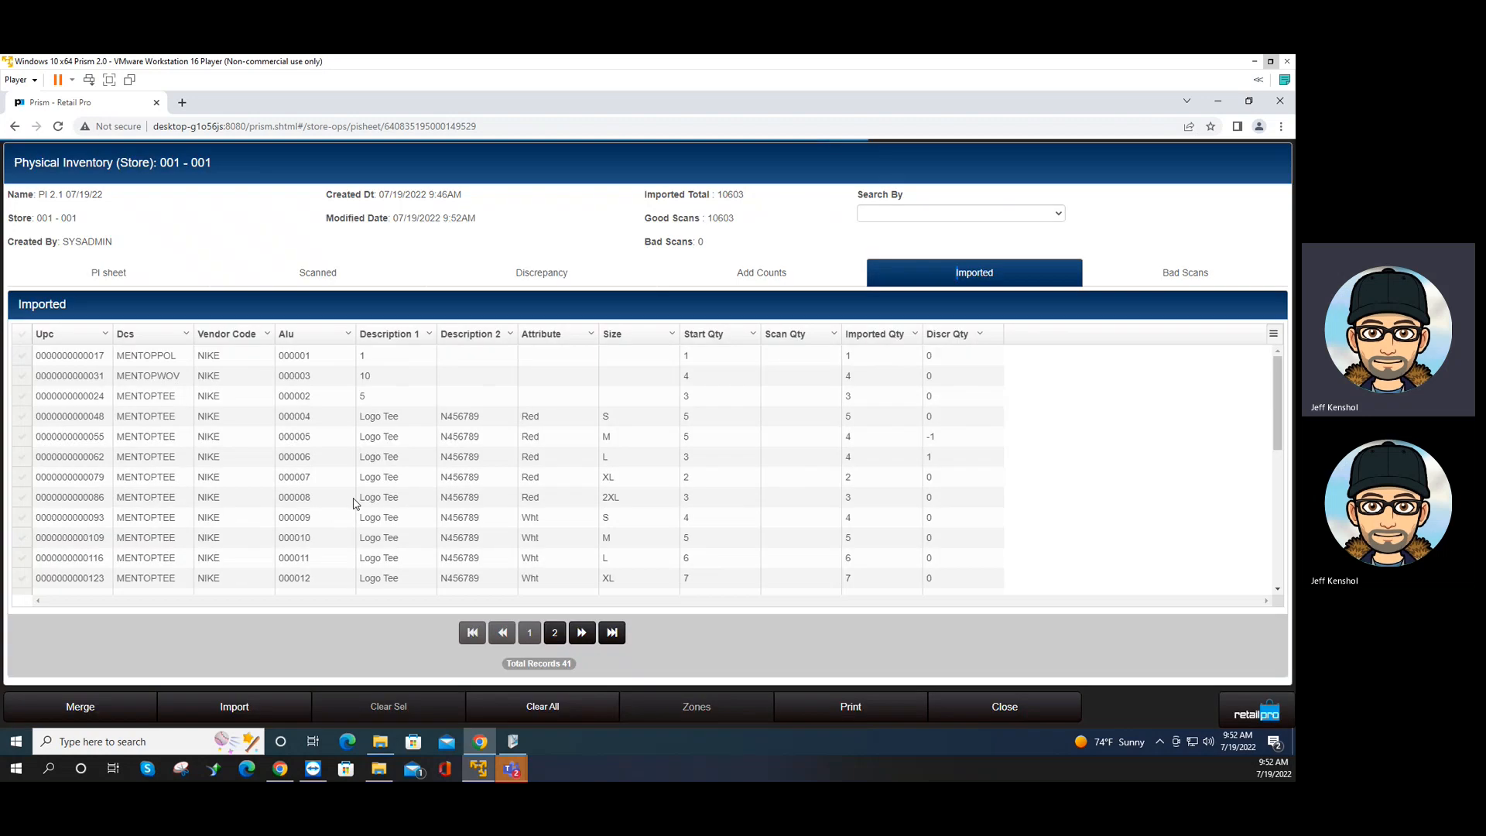
pyautogui.click(98, 708)
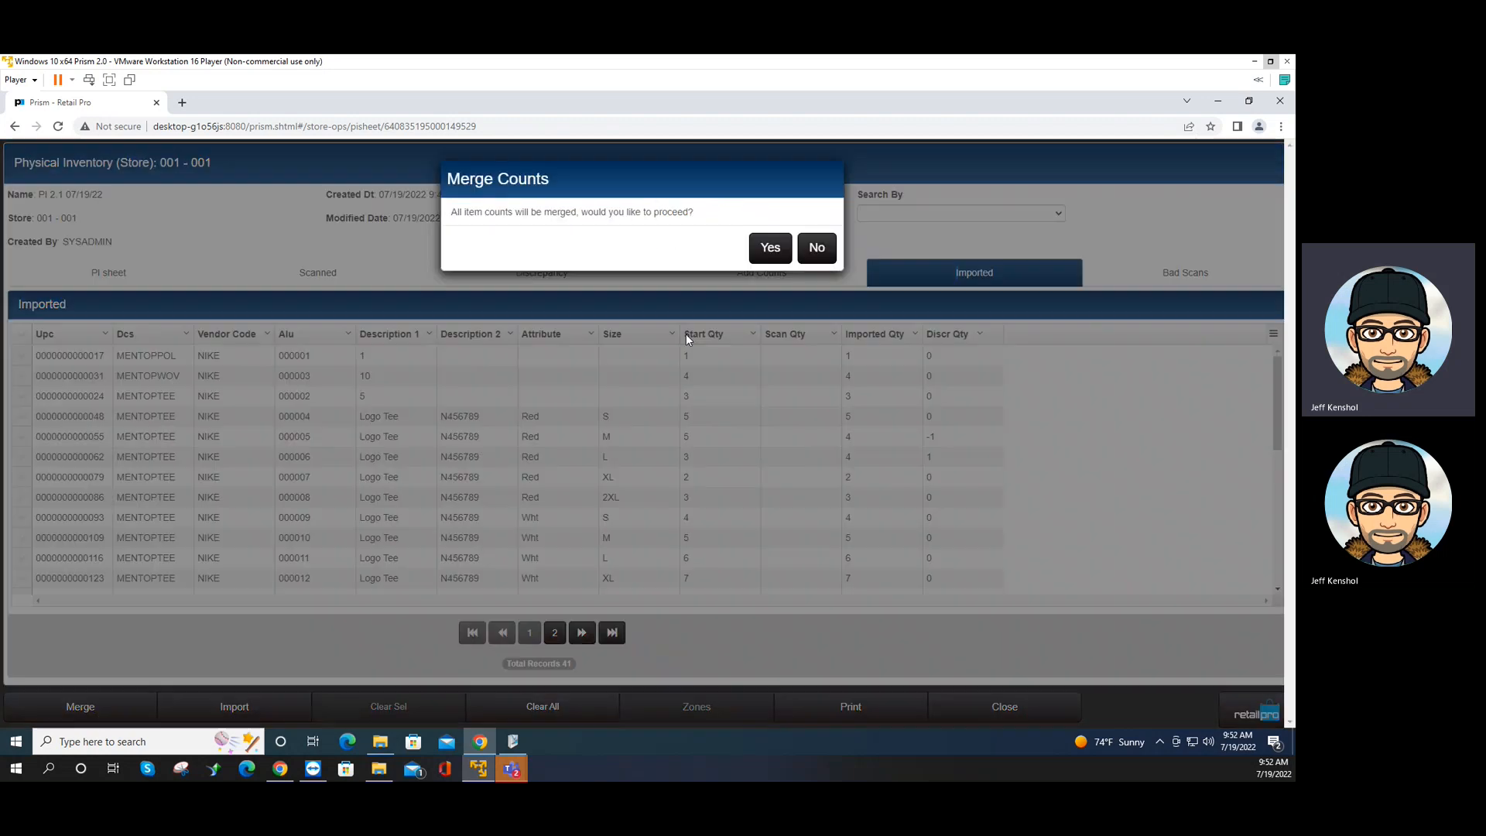
pyautogui.click(767, 249)
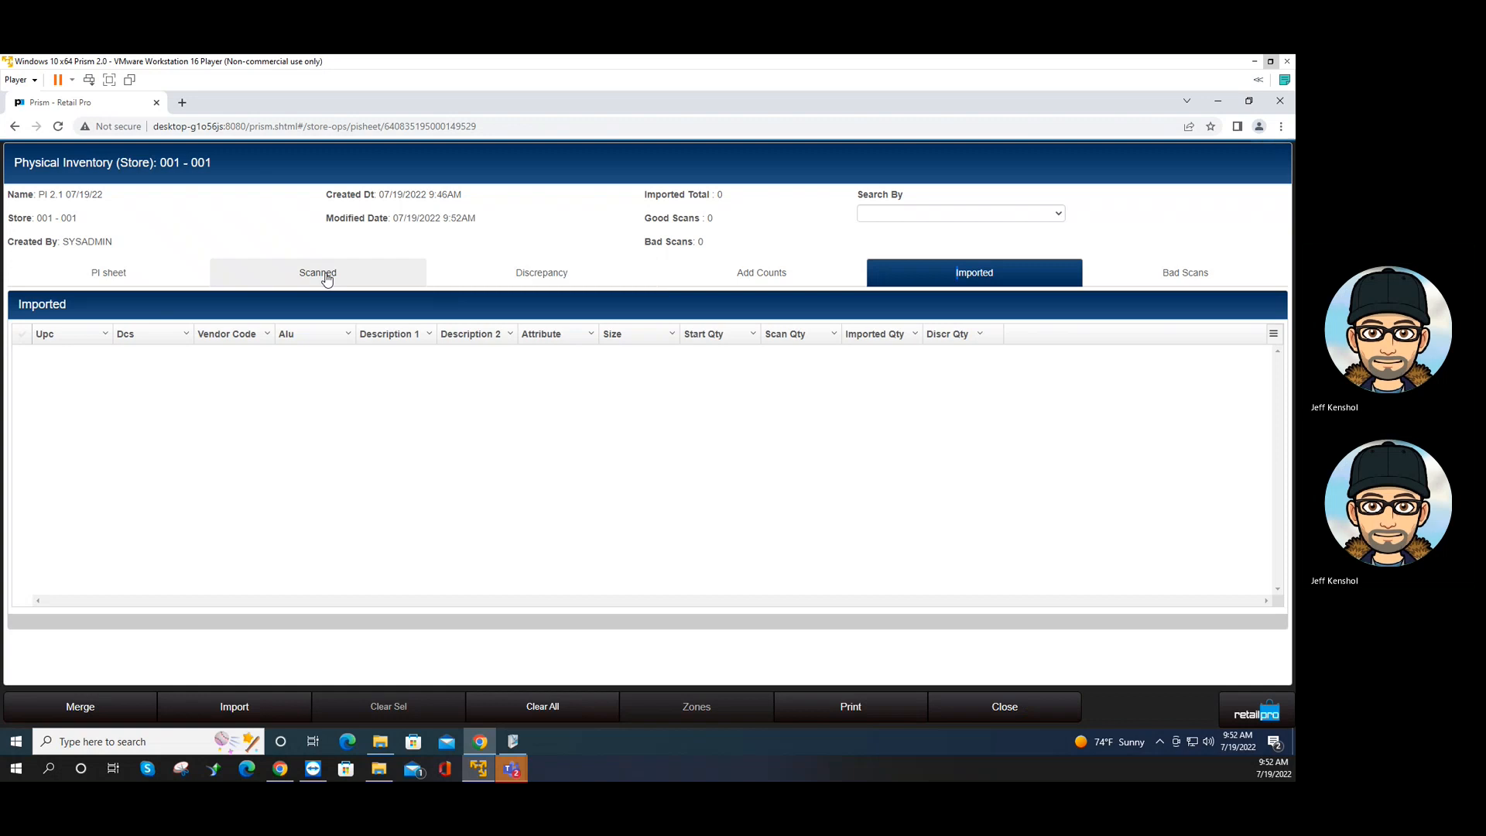
pyautogui.click(320, 272)
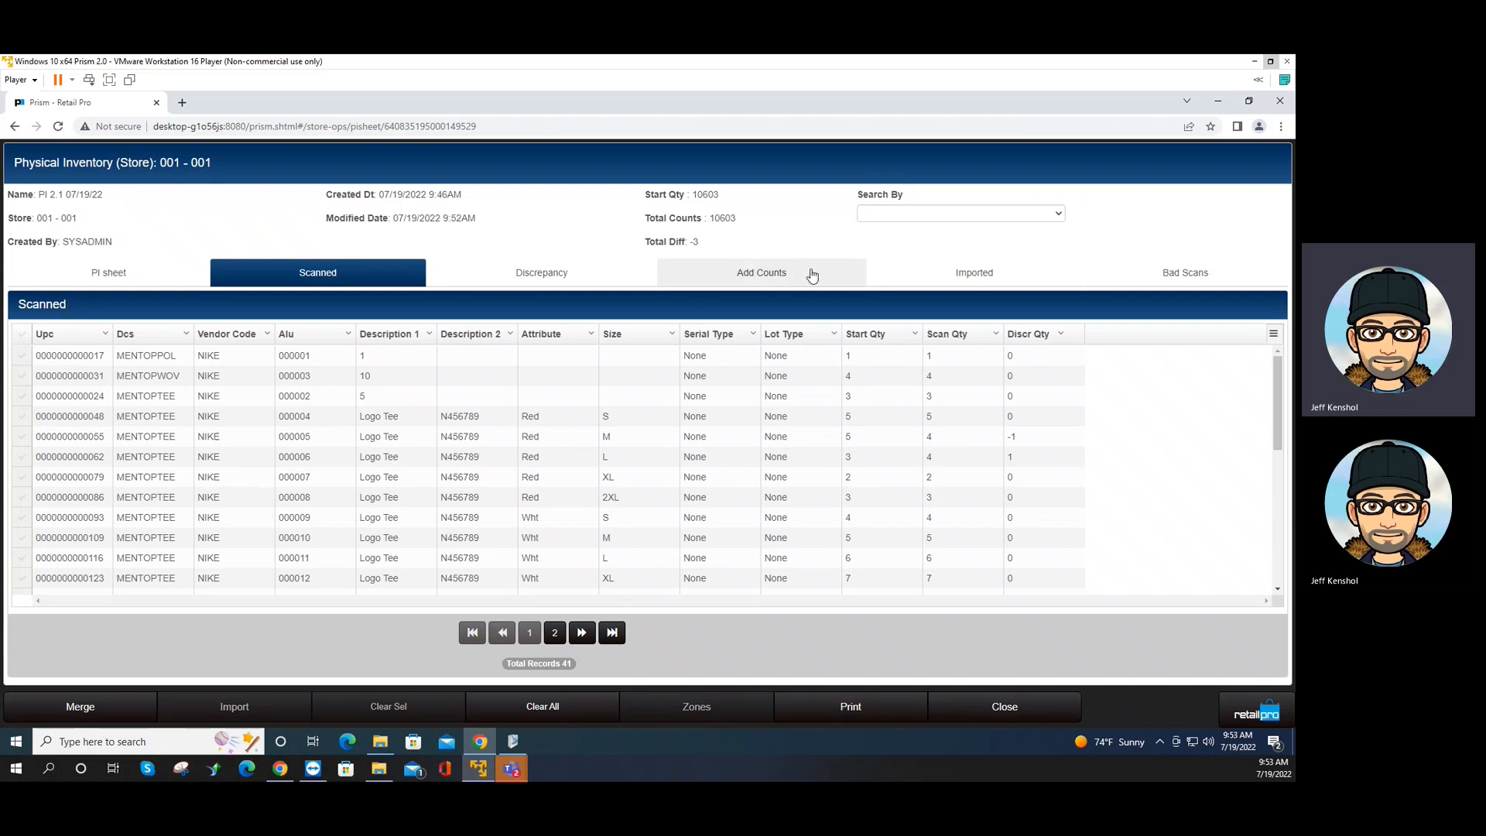
pyautogui.click(931, 273)
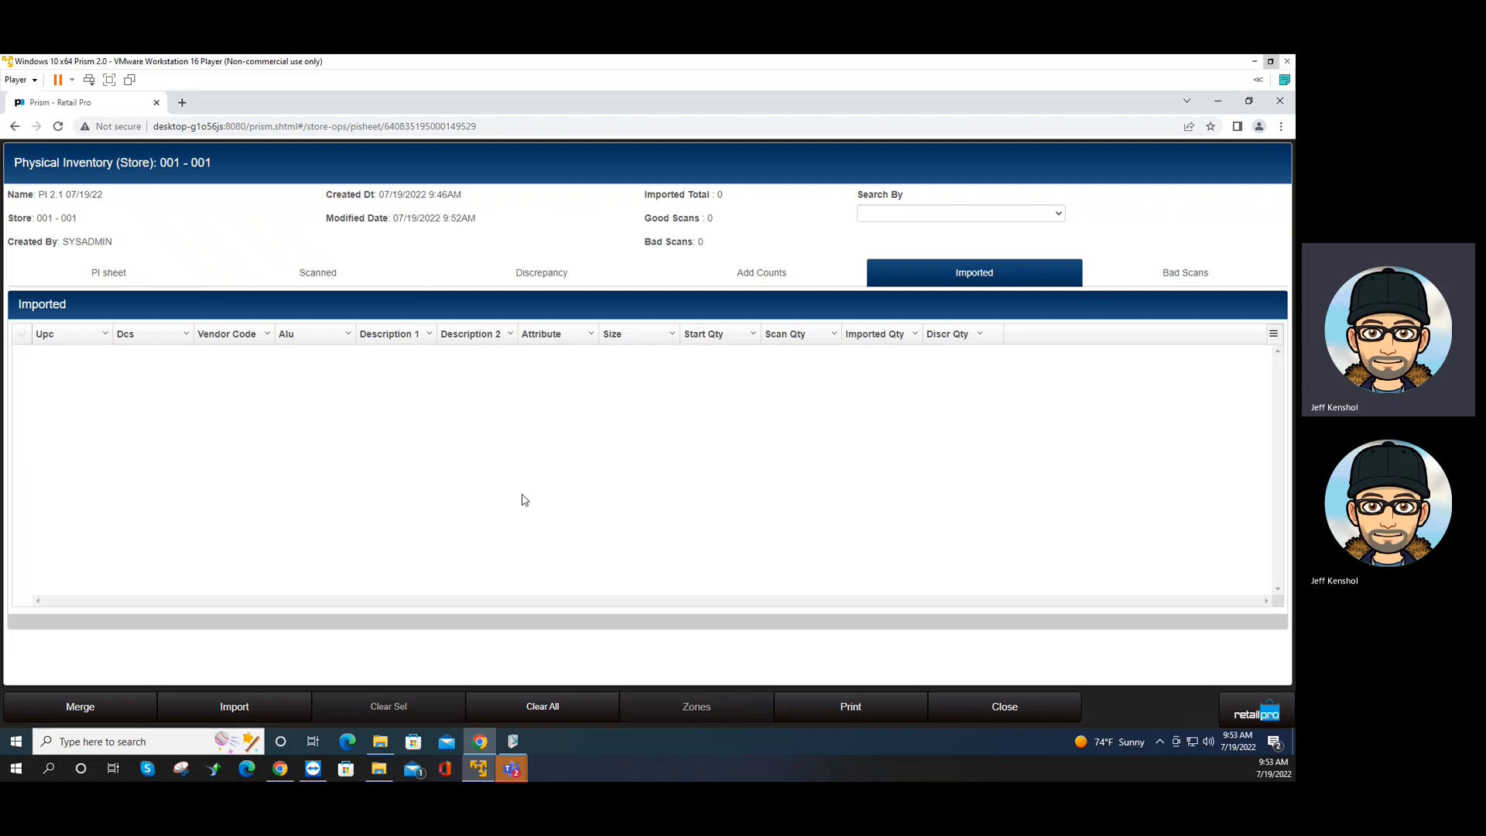
pyautogui.click(379, 739)
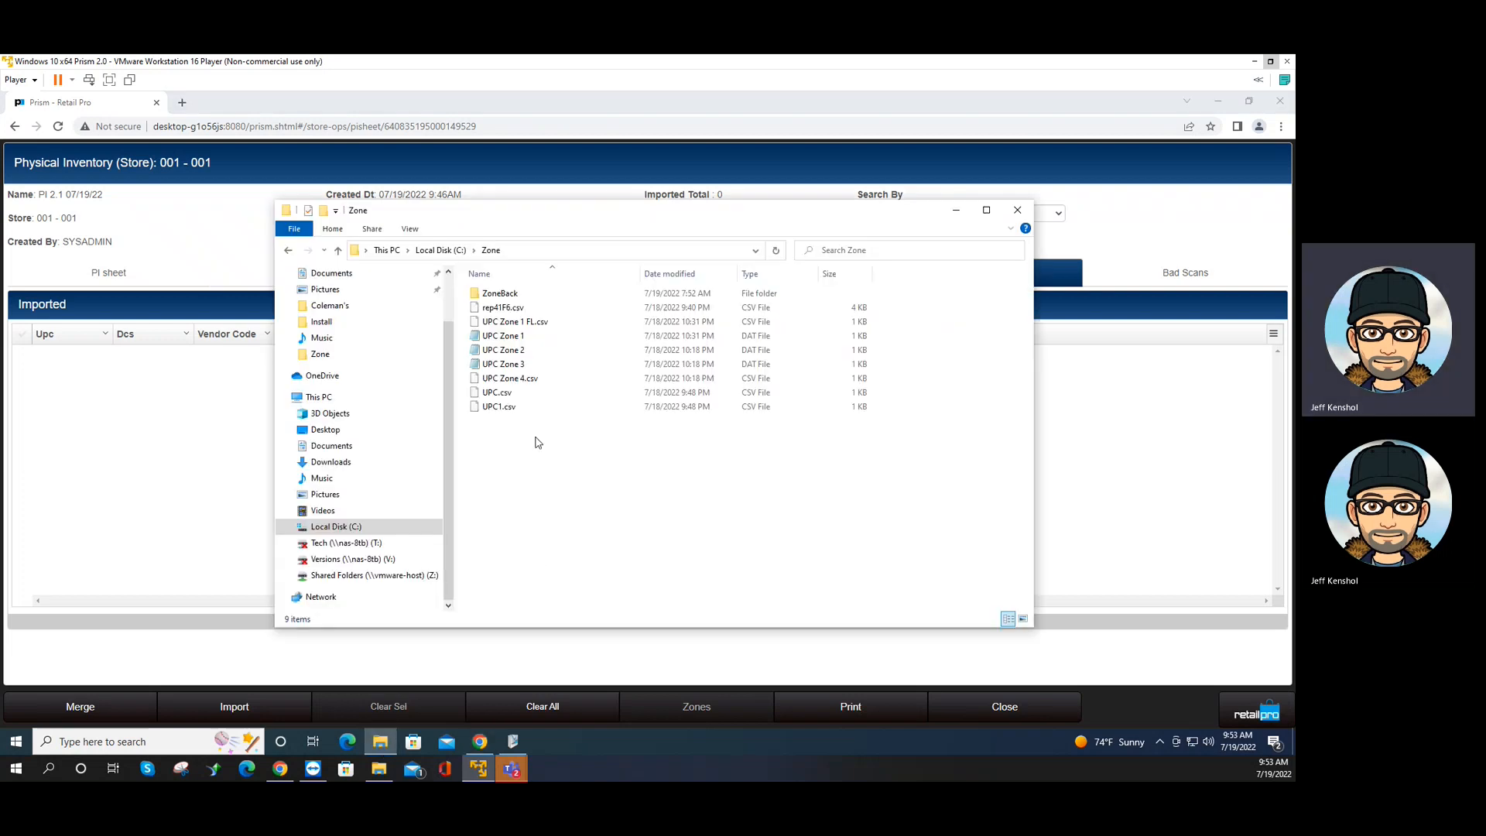
pyautogui.click(536, 338)
pyautogui.rightClick(537, 340)
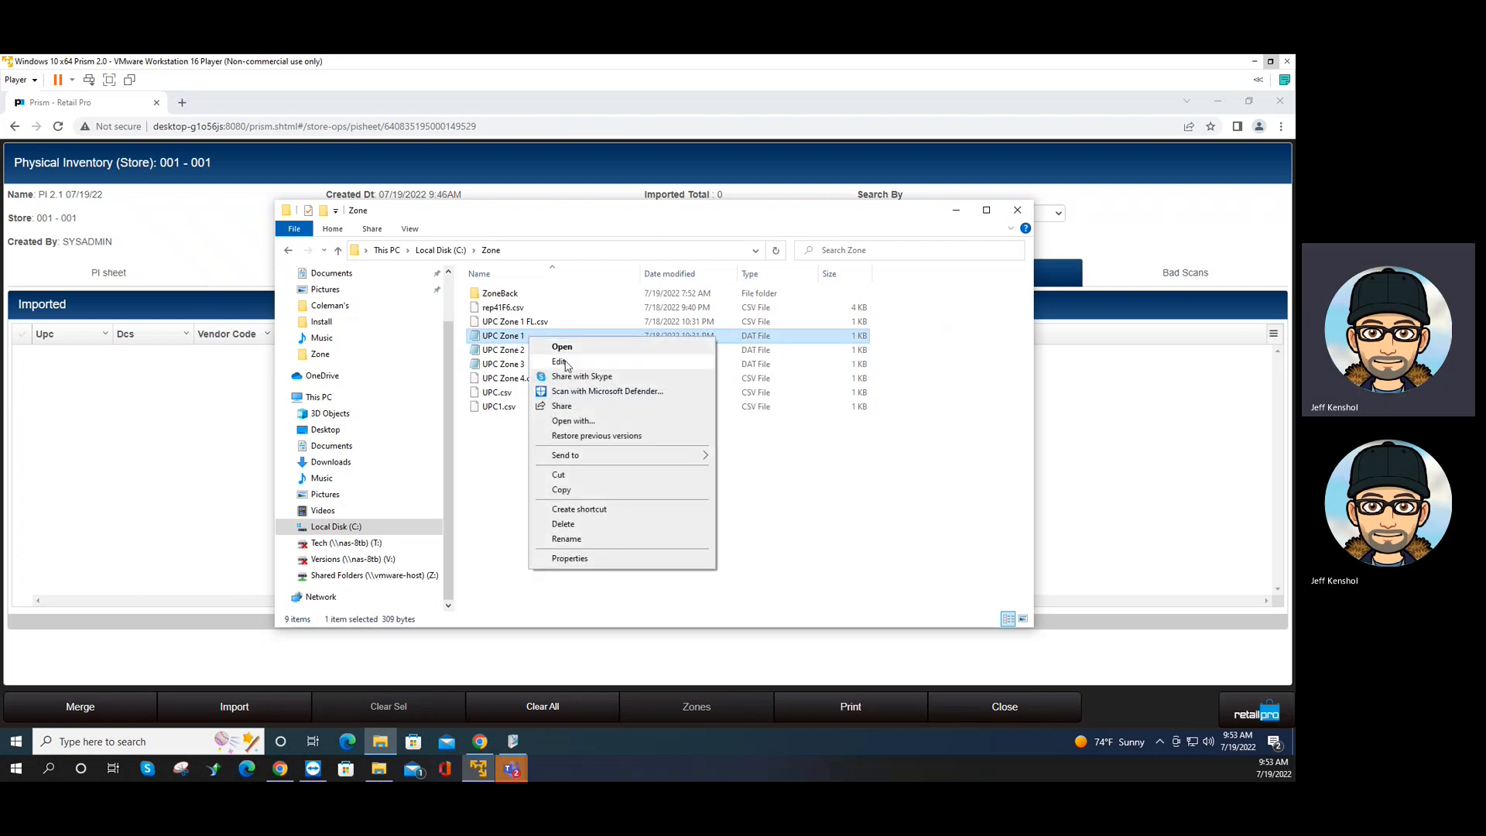
pyautogui.click(563, 361)
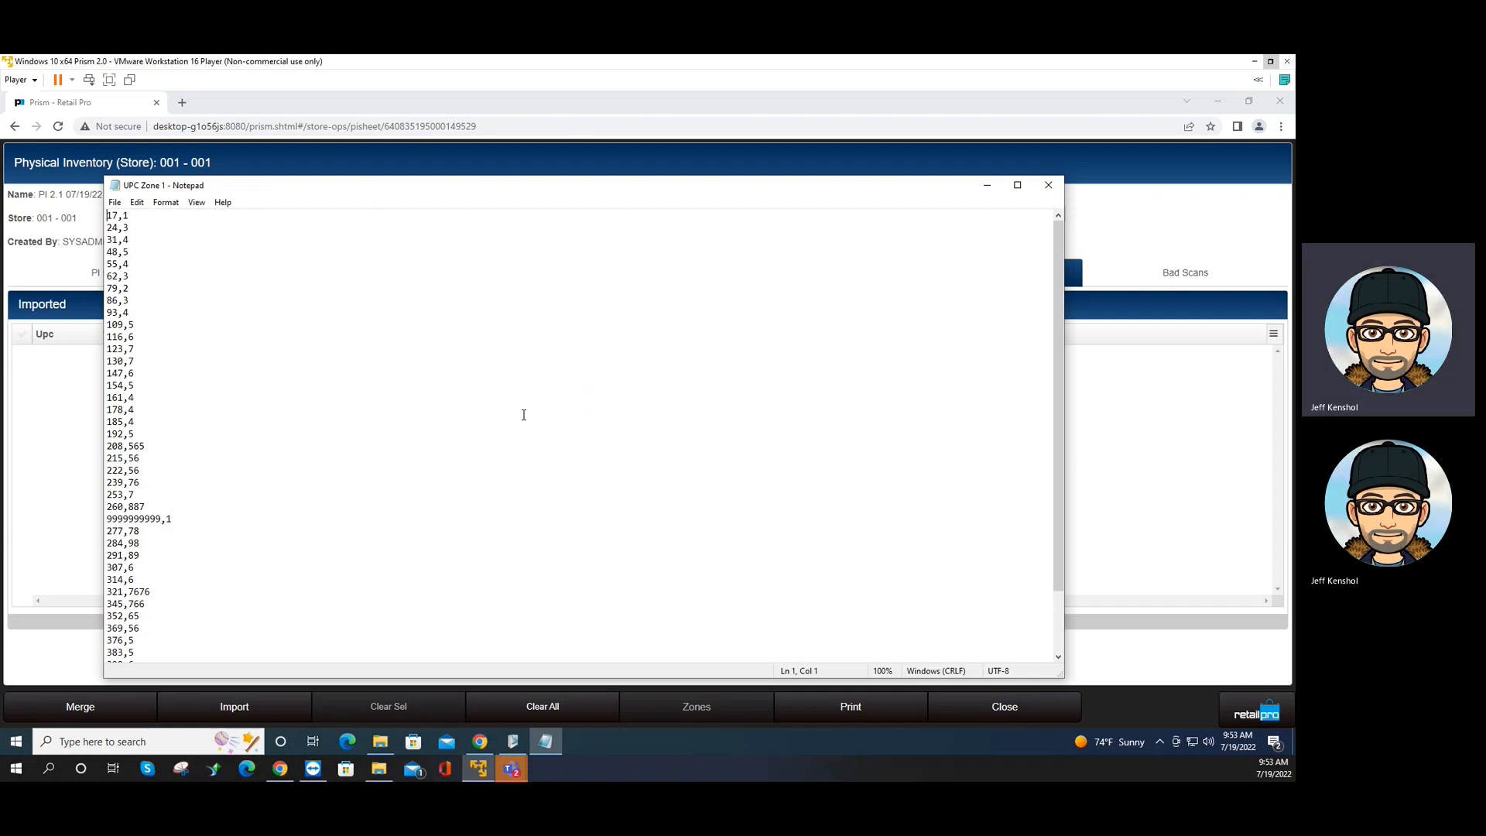
pyautogui.moveTo(171, 522); pyautogui.dragTo(109, 524)
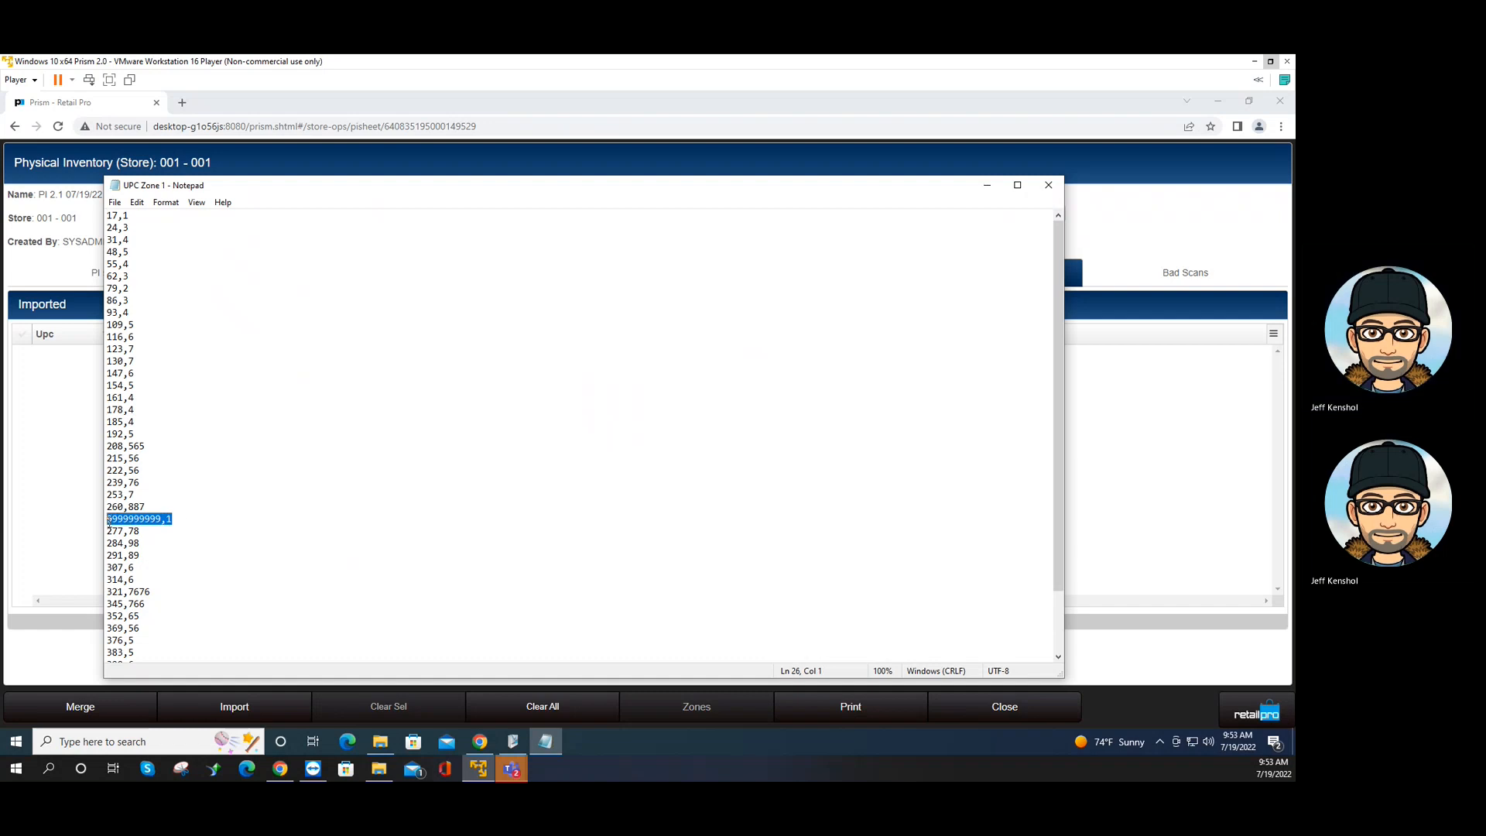
pyautogui.scroll(-2, 266, 524)
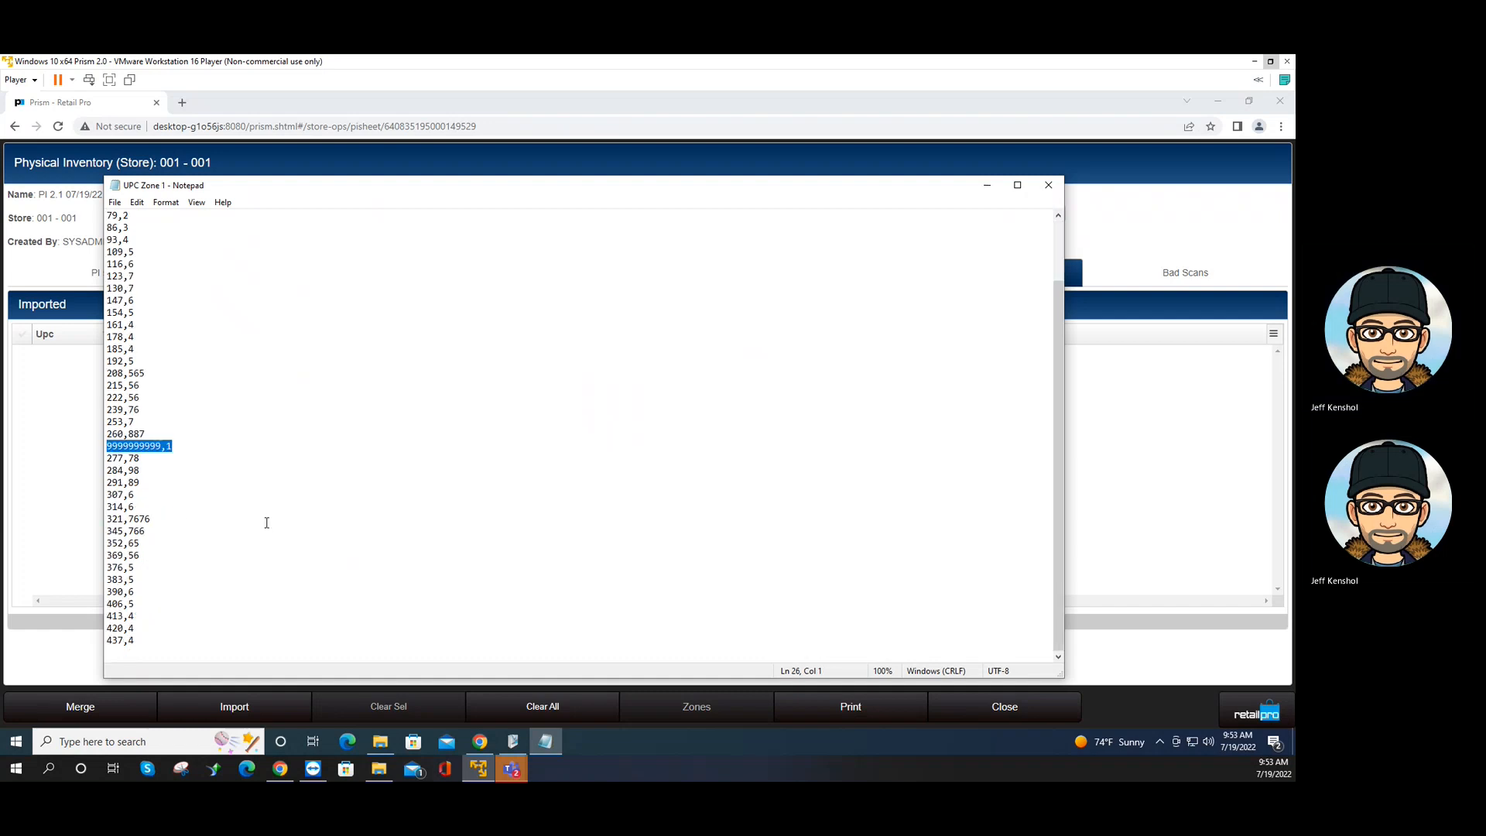
pyautogui.scroll(2, 395, 457)
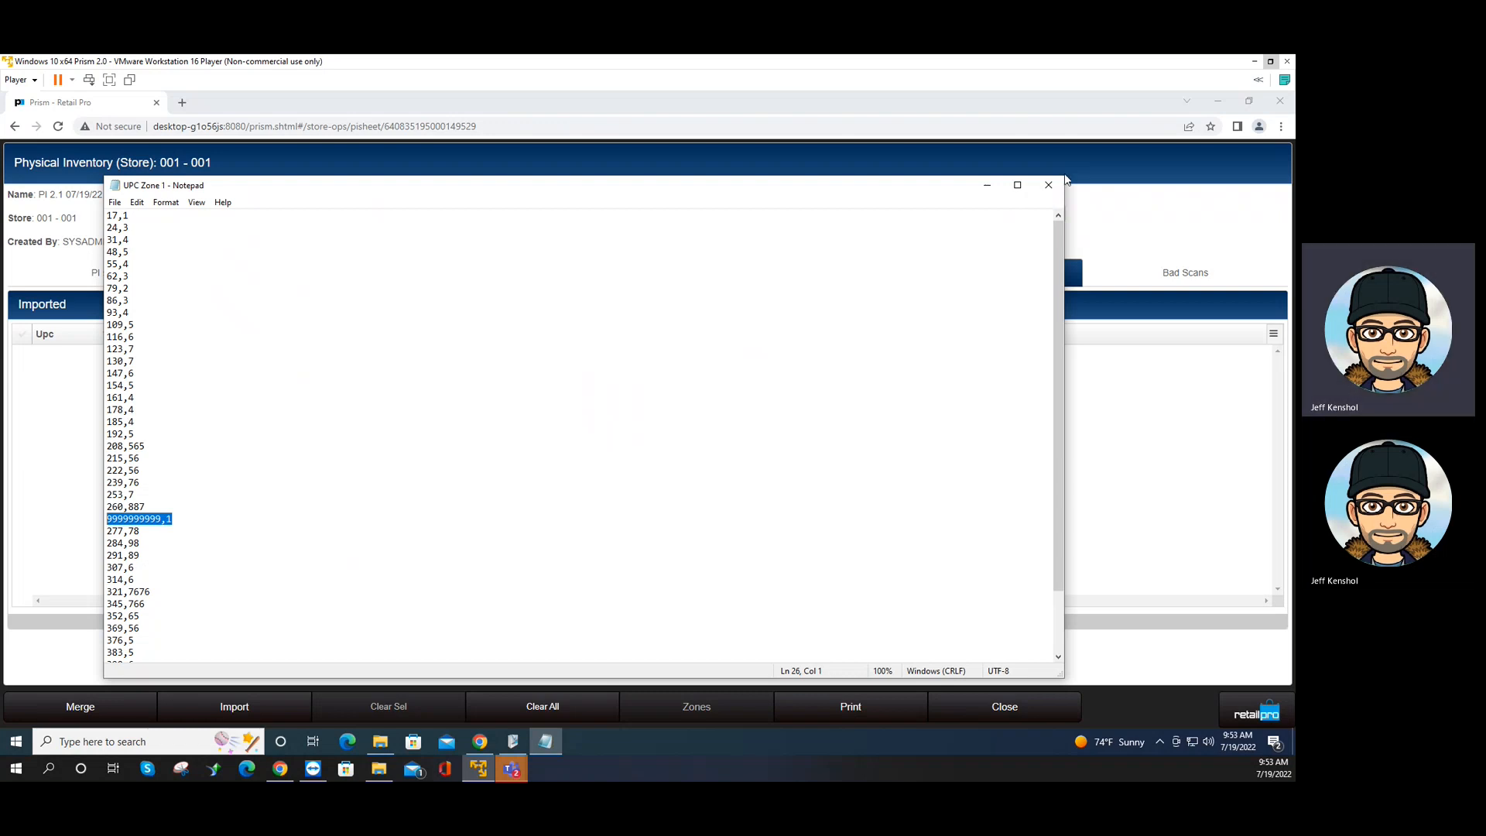
pyautogui.click(1048, 185)
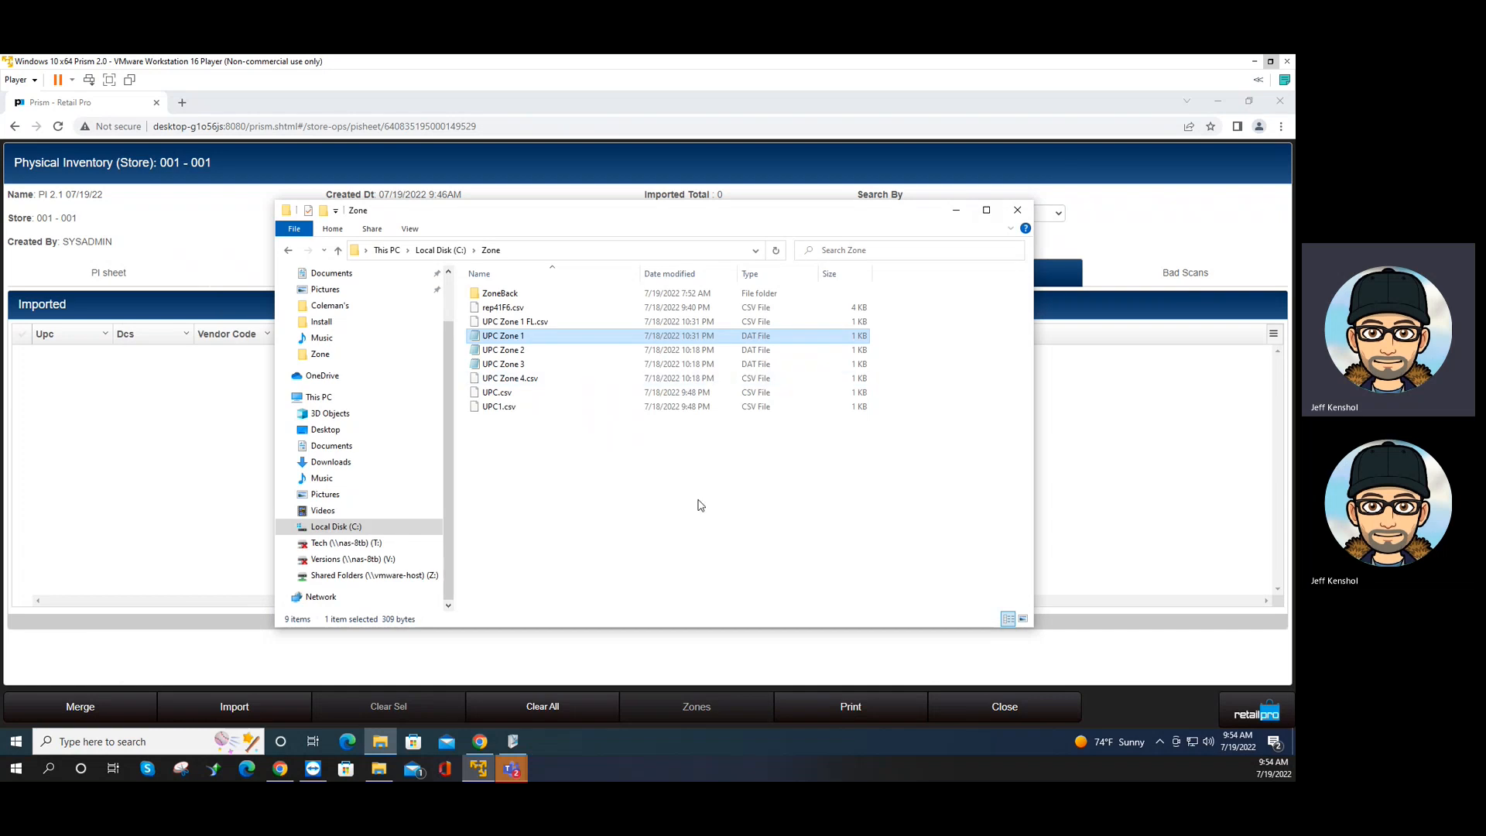
pyautogui.click(1062, 395)
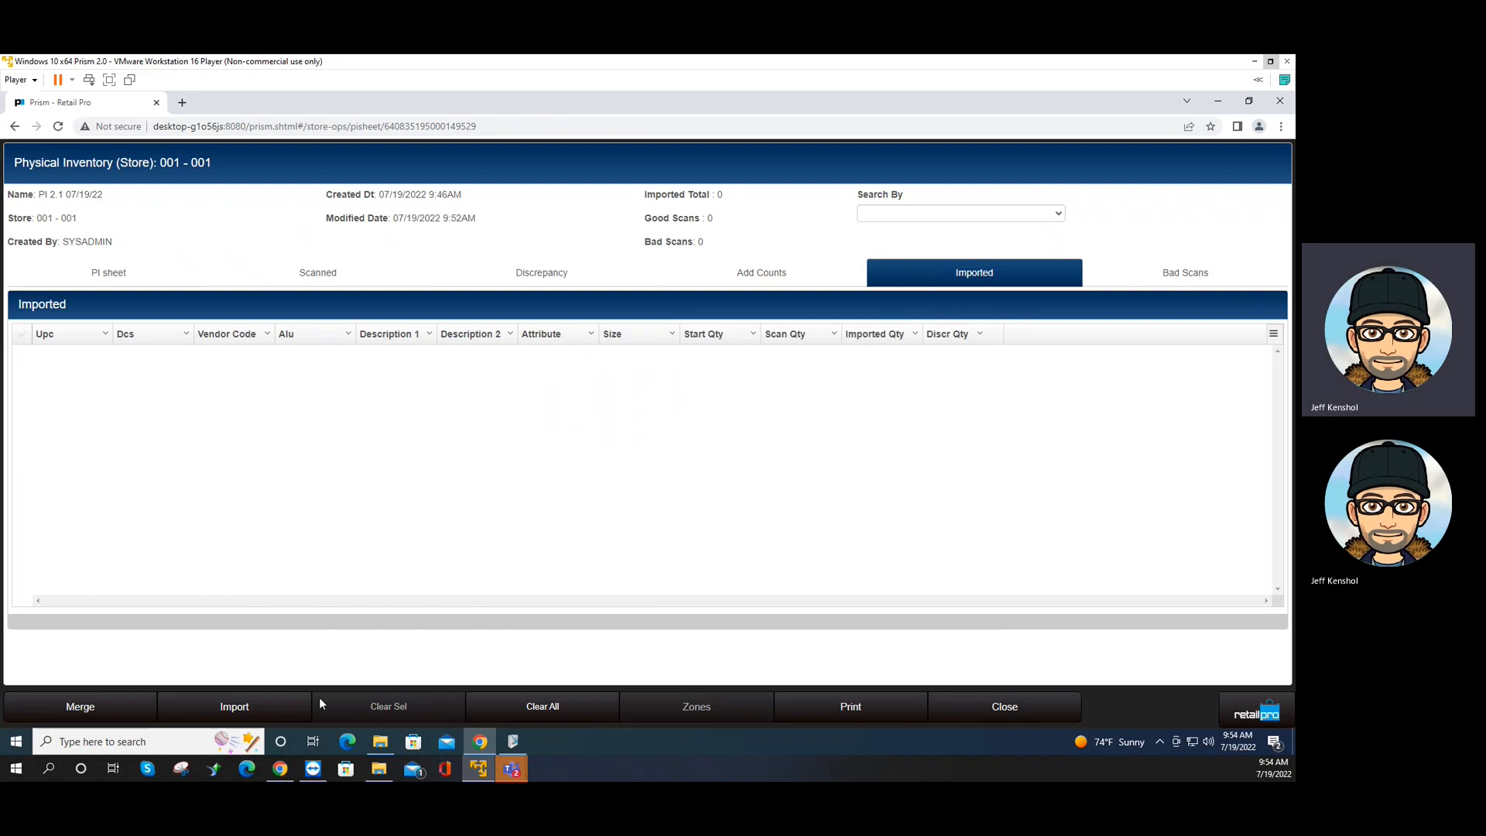
# Import the UPC Zone 2 scan file from the Zone folder using an existing mapping schema
pyautogui.click(277, 695)
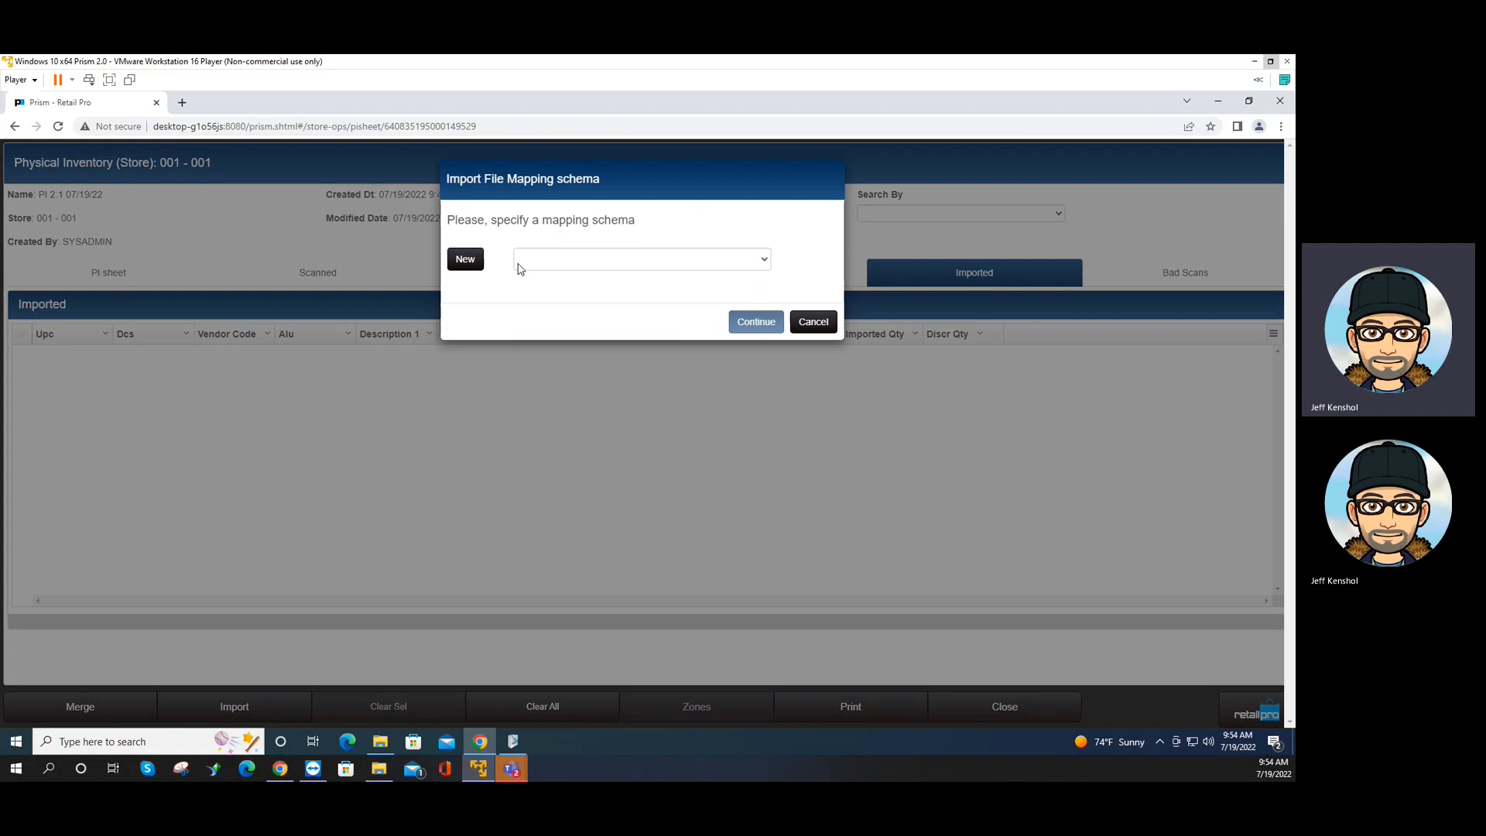
pyautogui.click(763, 262)
pyautogui.click(584, 290)
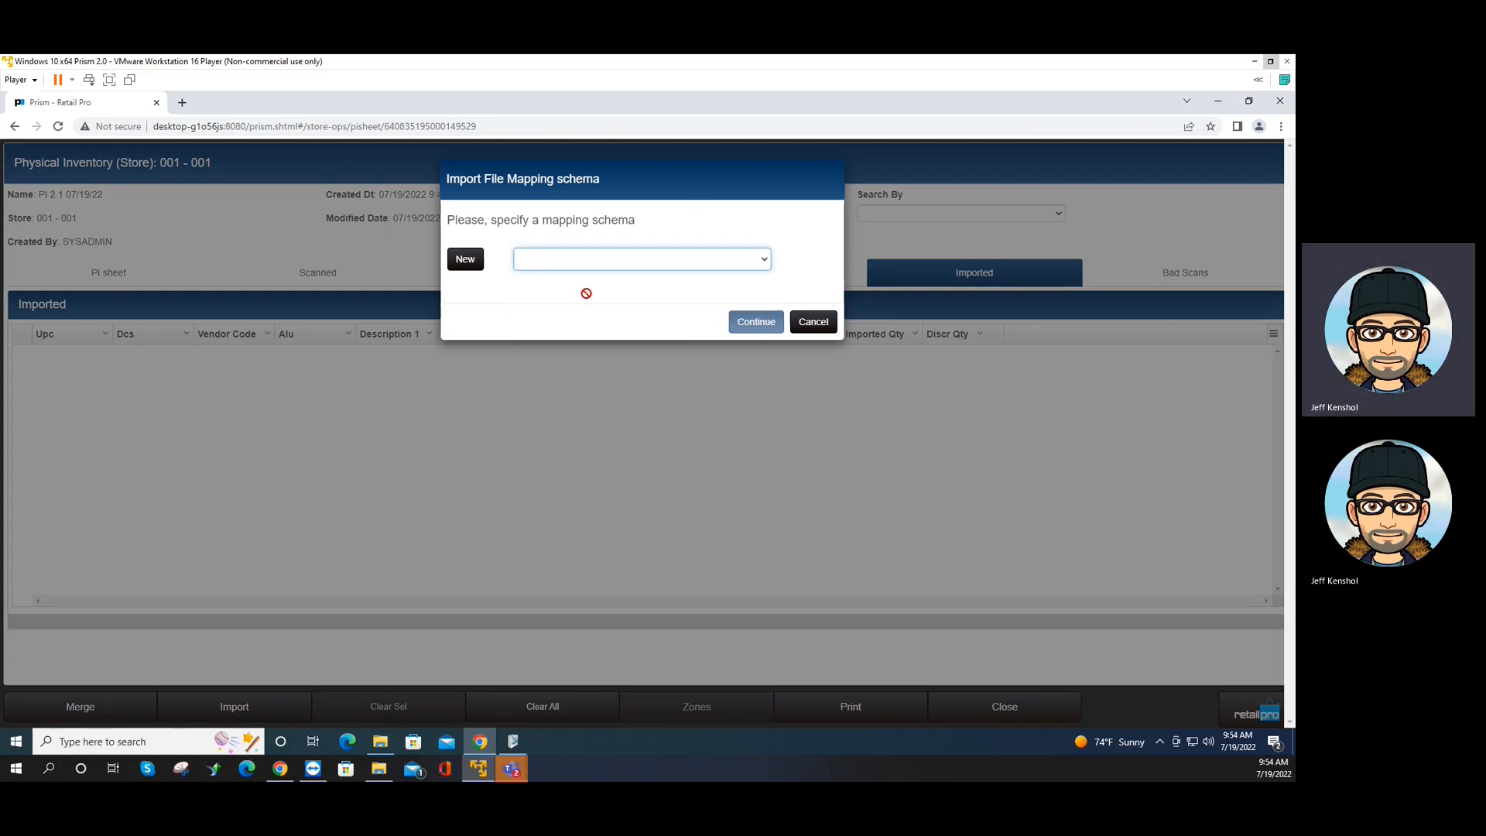
pyautogui.click(755, 522)
pyautogui.click(486, 246)
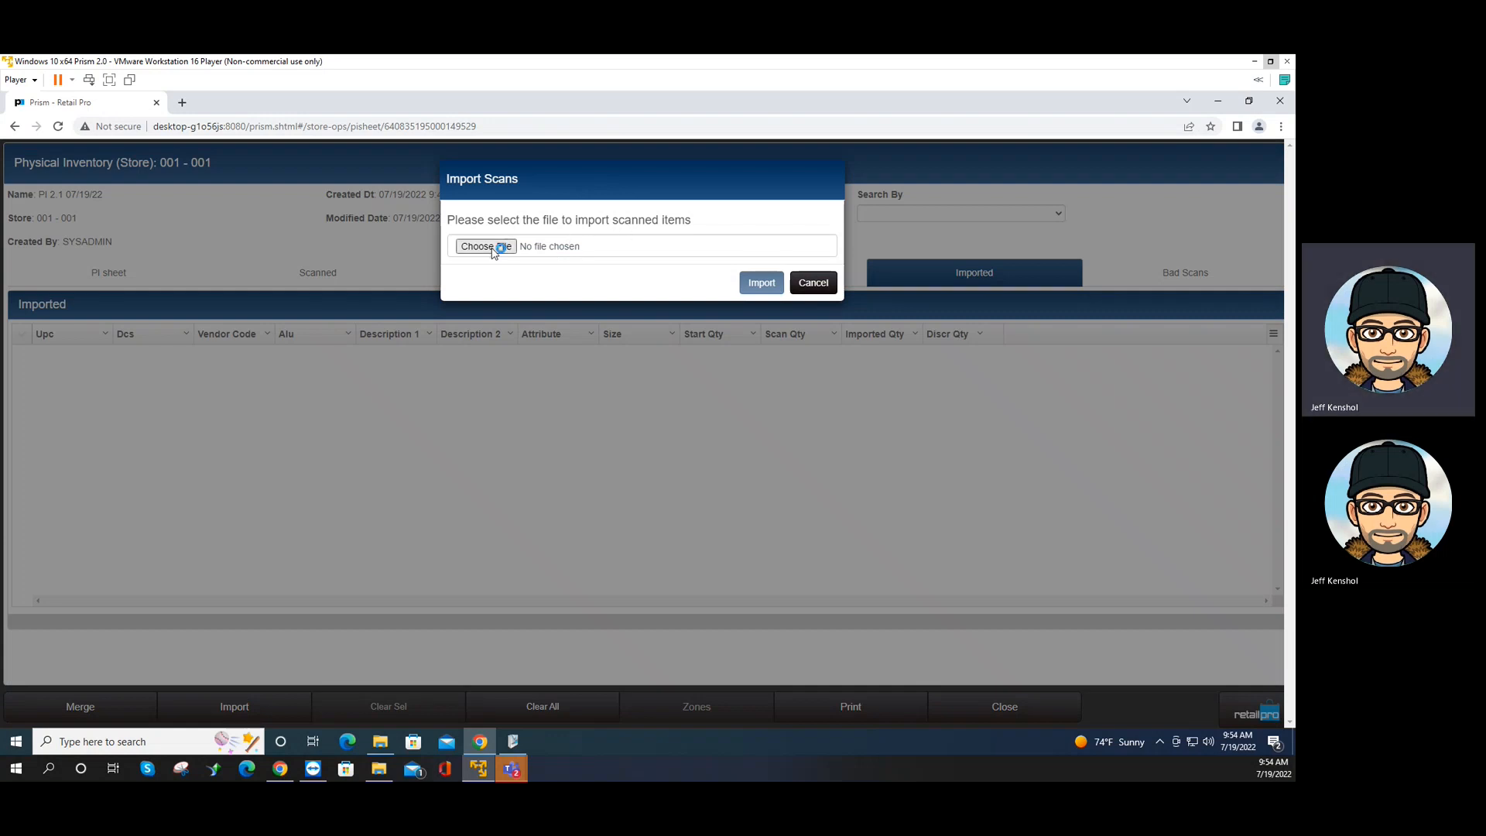
pyautogui.click(210, 246)
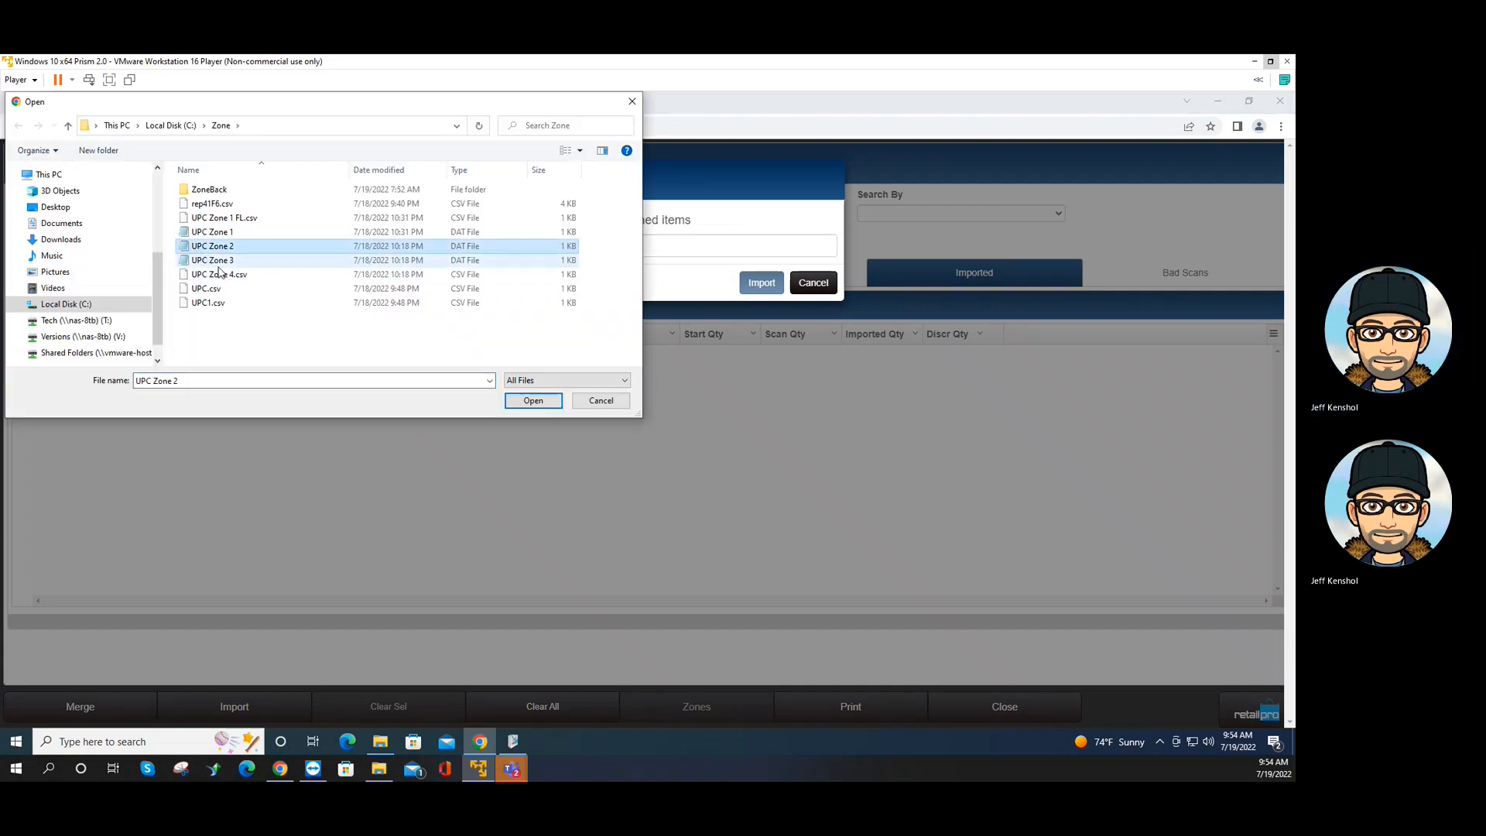
pyautogui.click(533, 402)
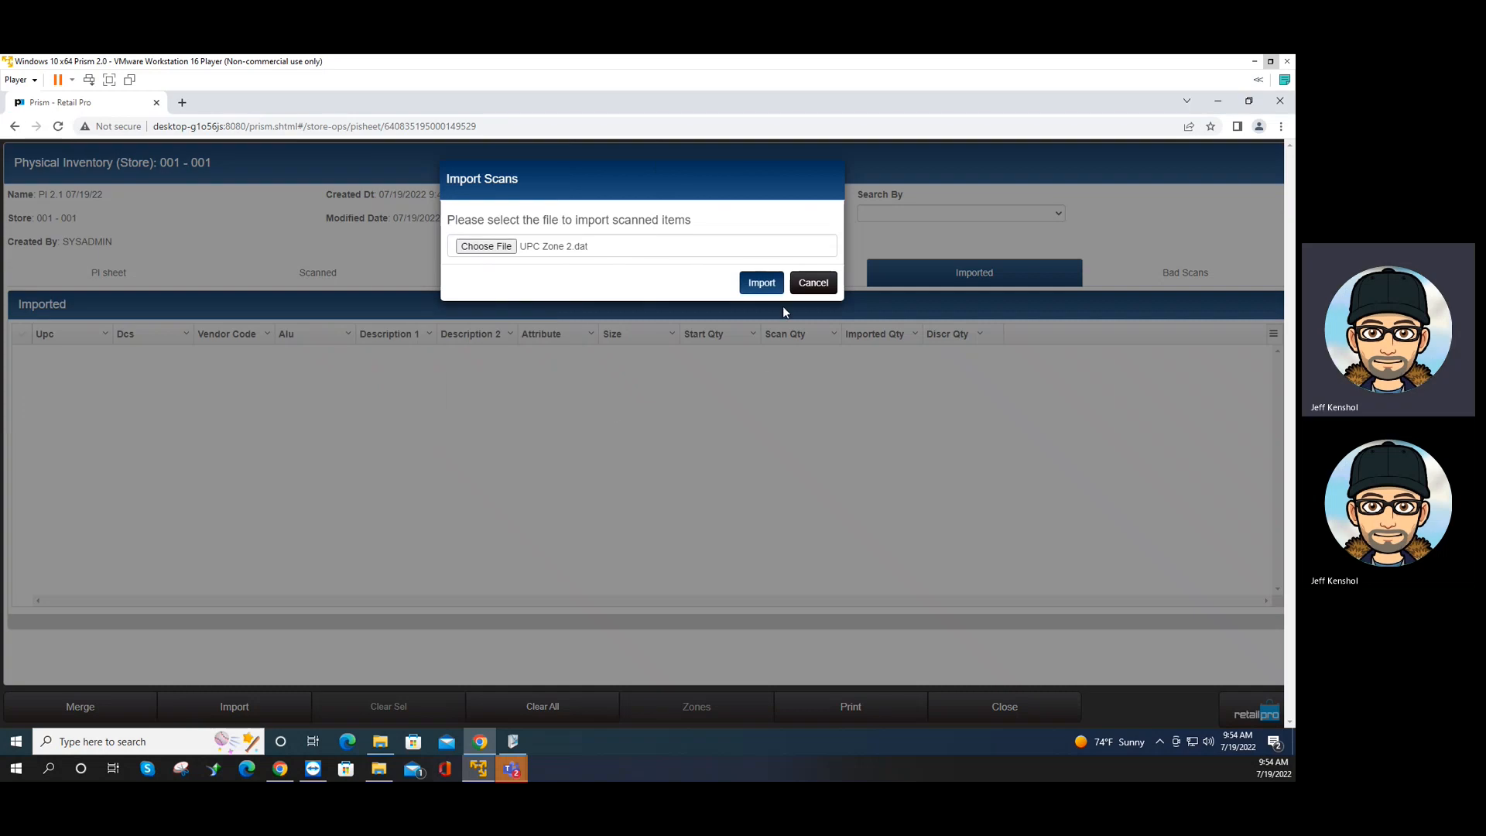
pyautogui.click(766, 282)
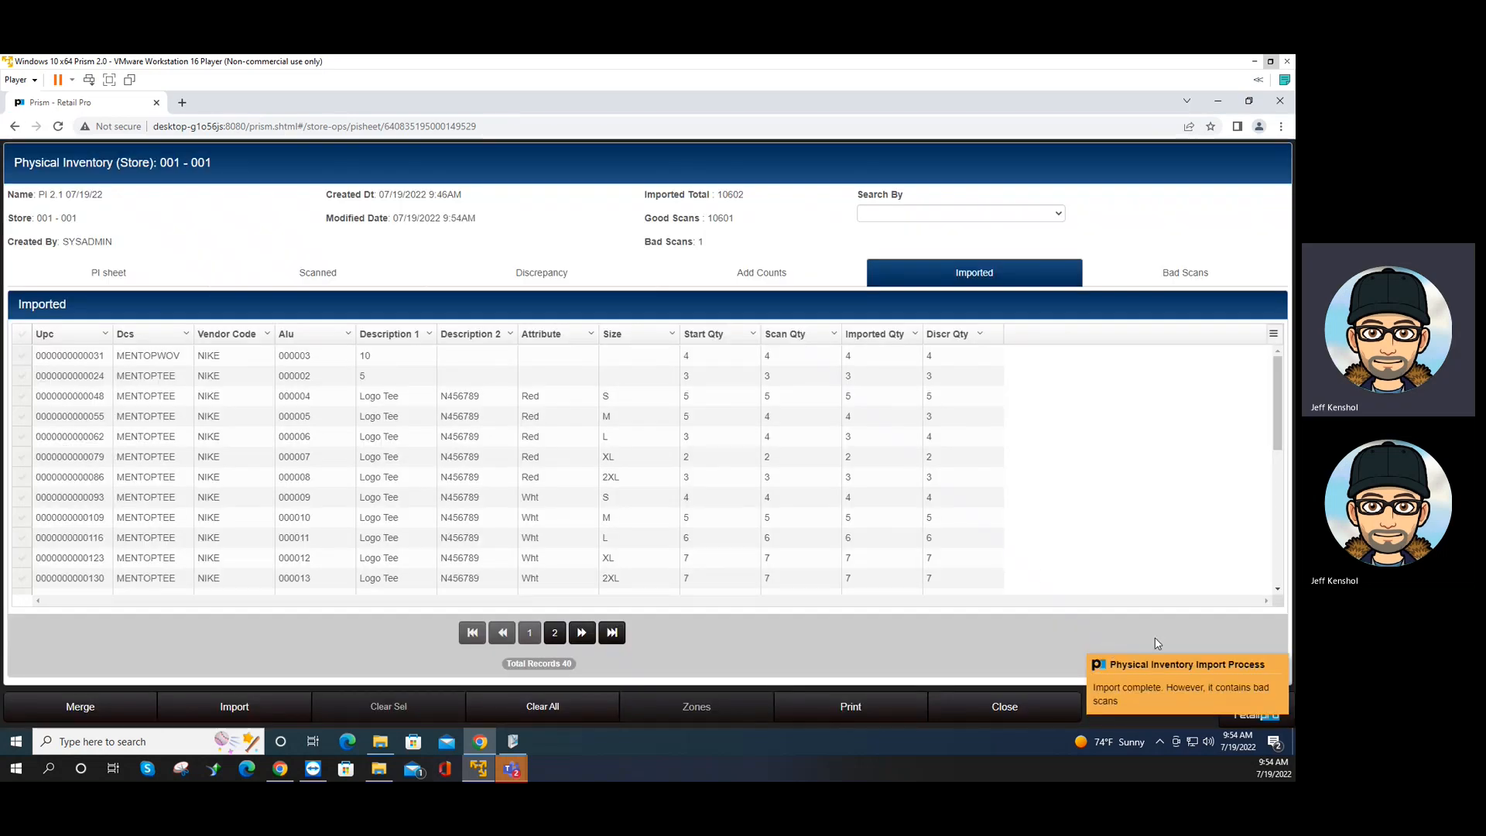
pyautogui.click(1160, 280)
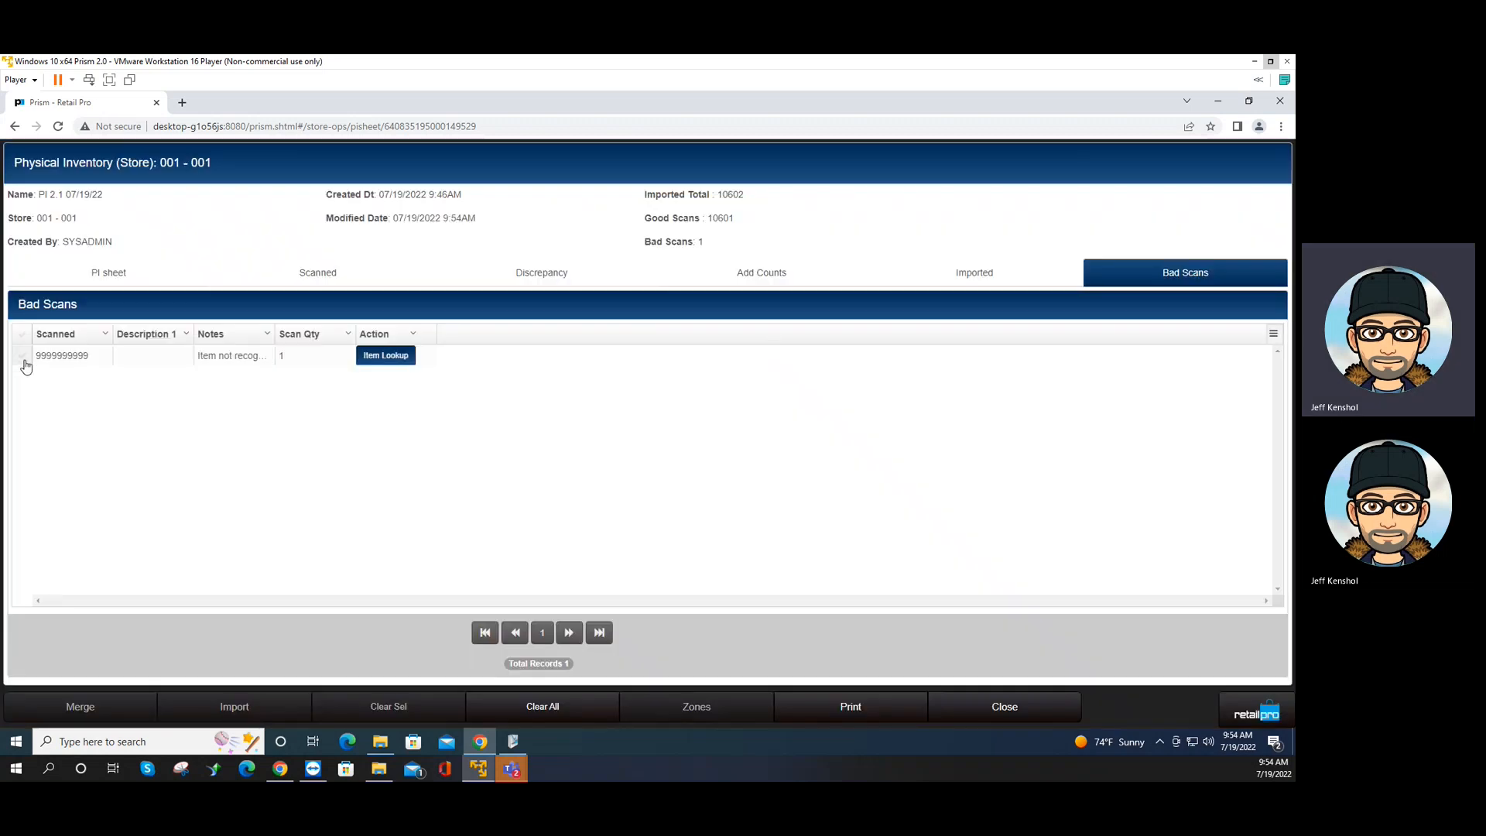
pyautogui.click(24, 361)
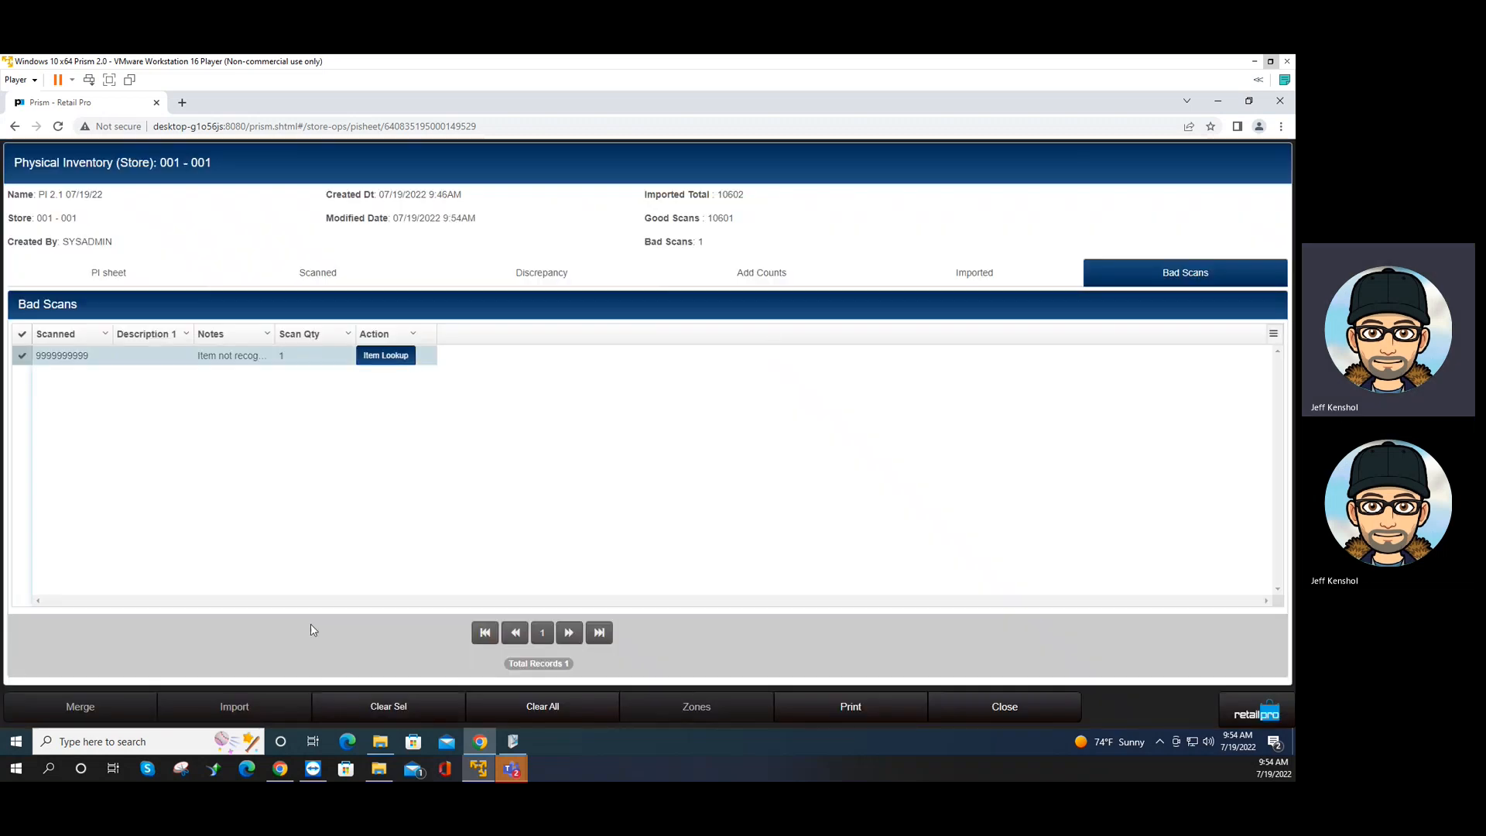
pyautogui.click(379, 710)
pyautogui.click(770, 248)
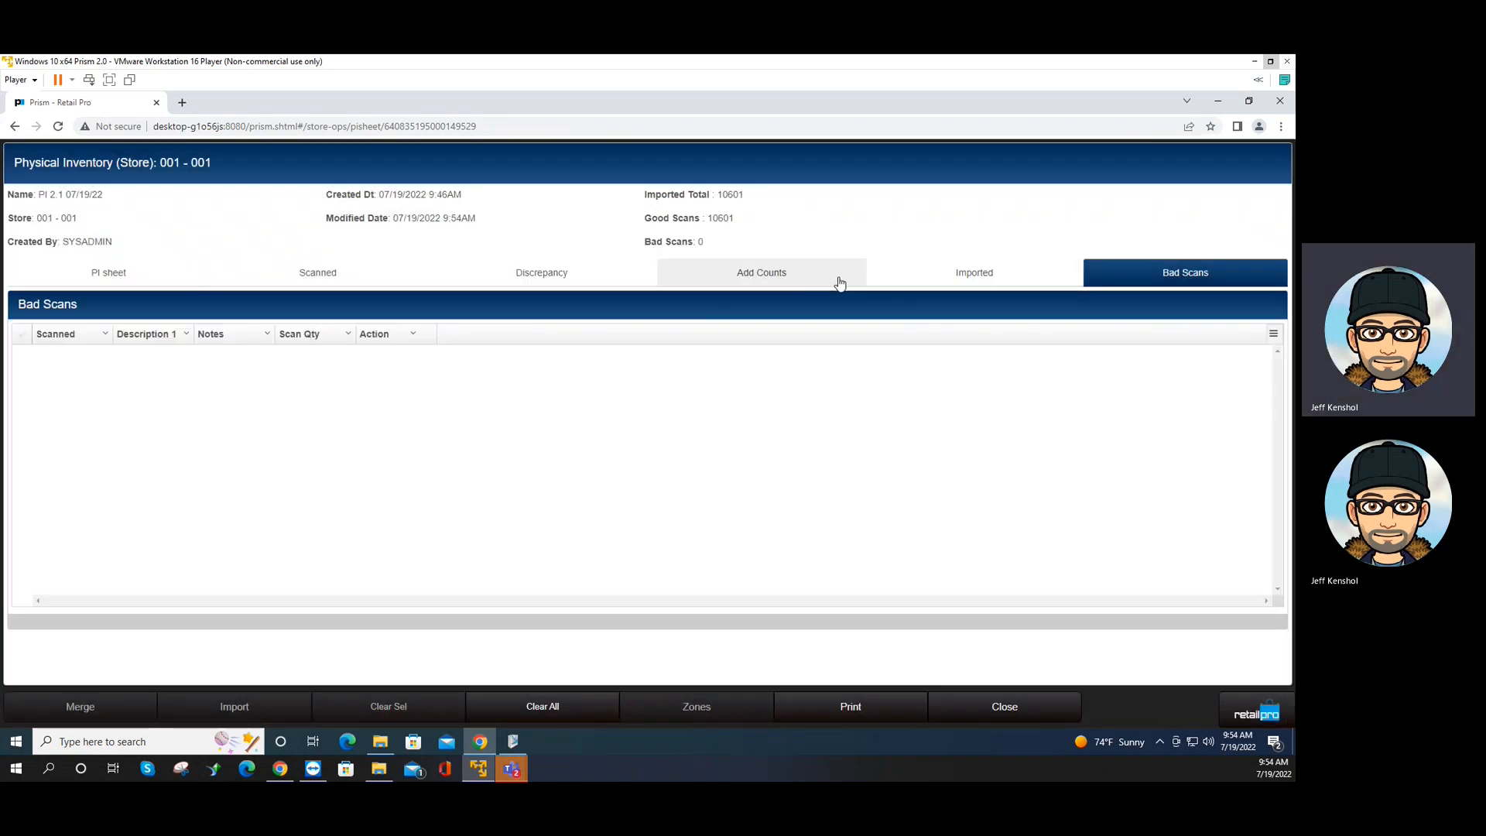
# Return to the imported items and merge all imported counts into the physical inventory sheet
pyautogui.click(908, 276)
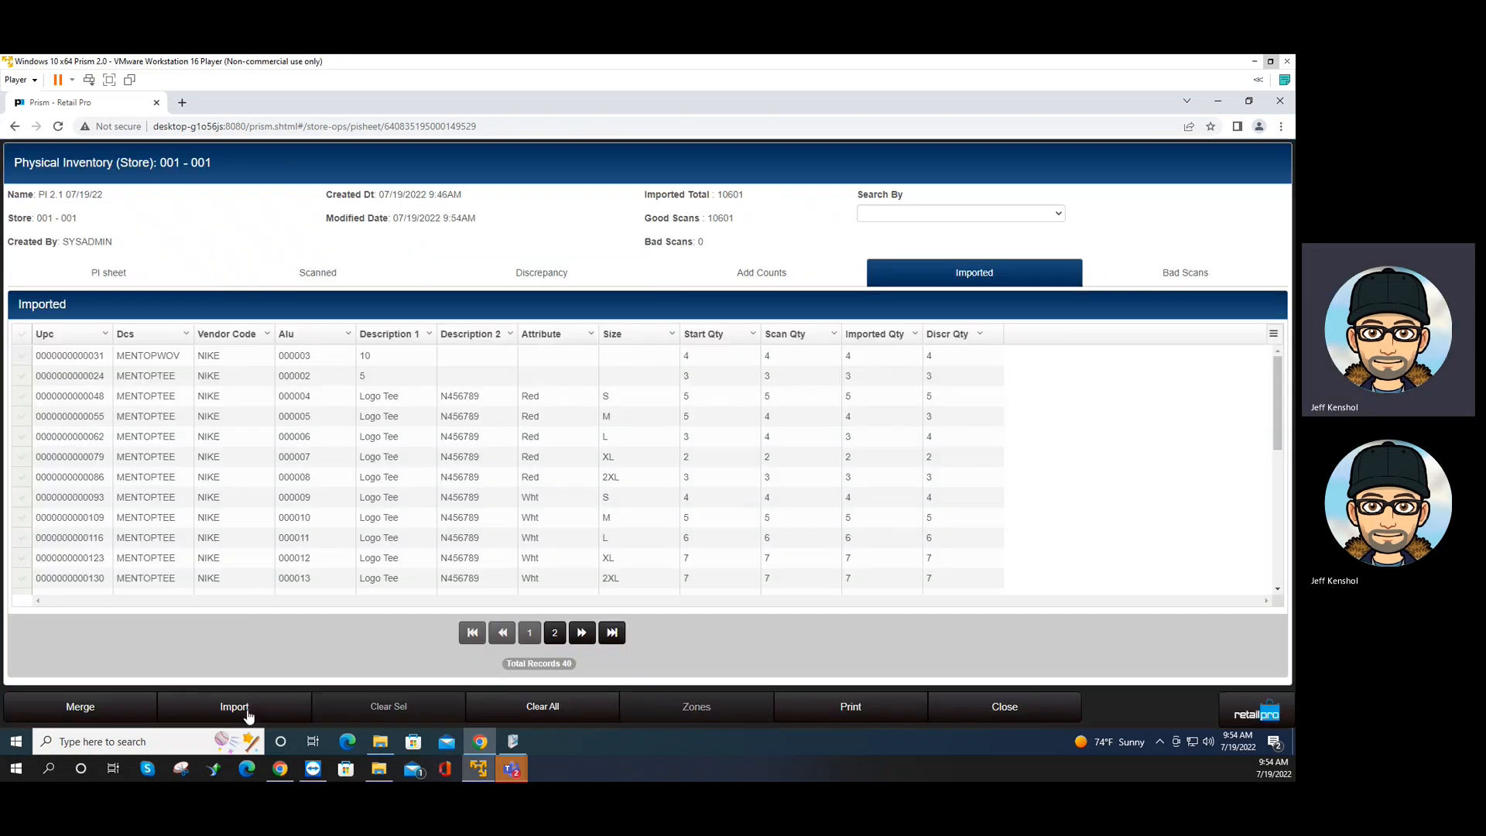
pyautogui.click(235, 706)
pyautogui.click(811, 321)
pyautogui.click(108, 707)
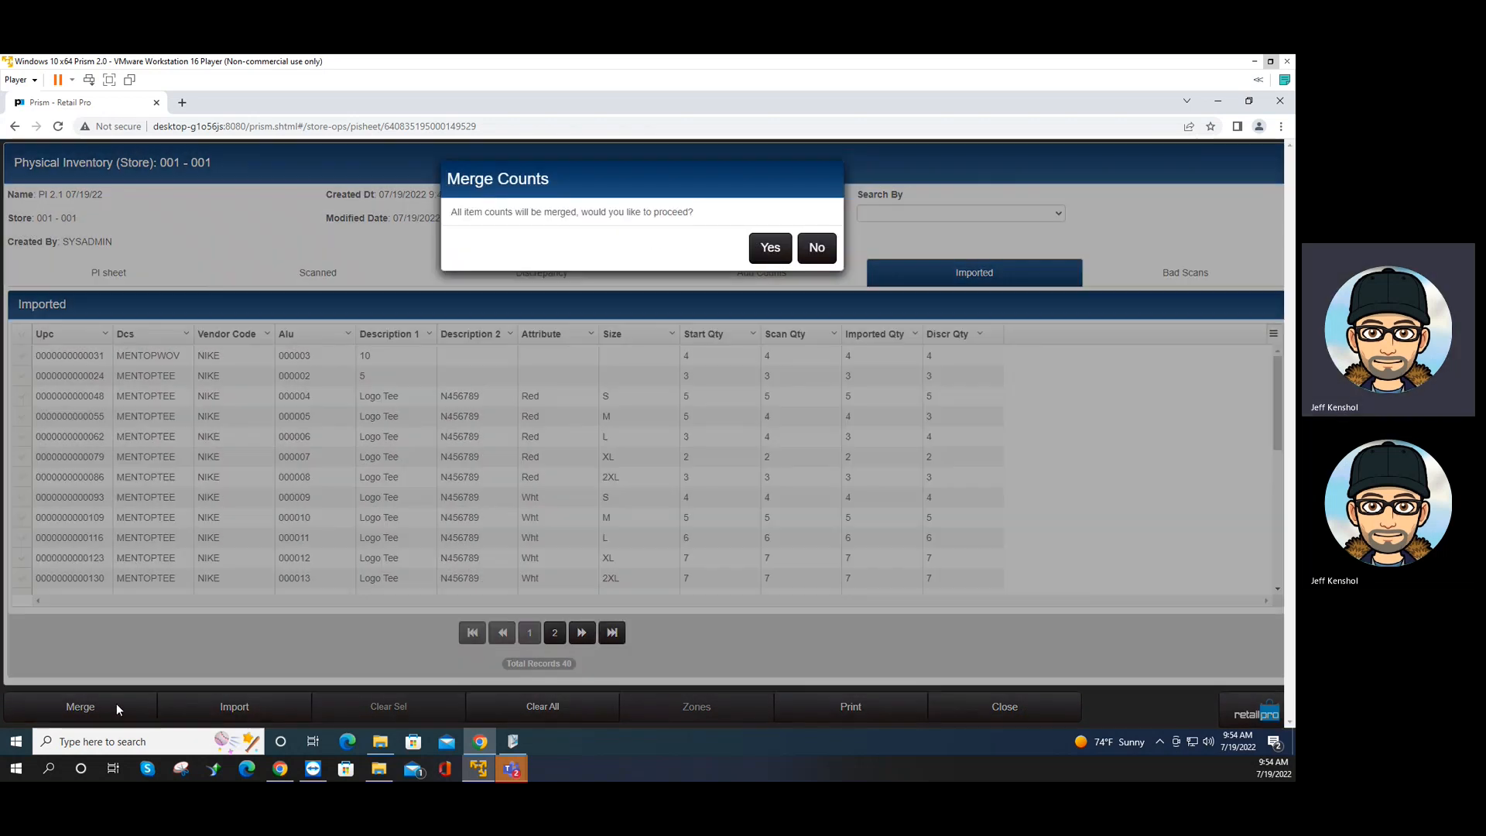
pyautogui.click(763, 246)
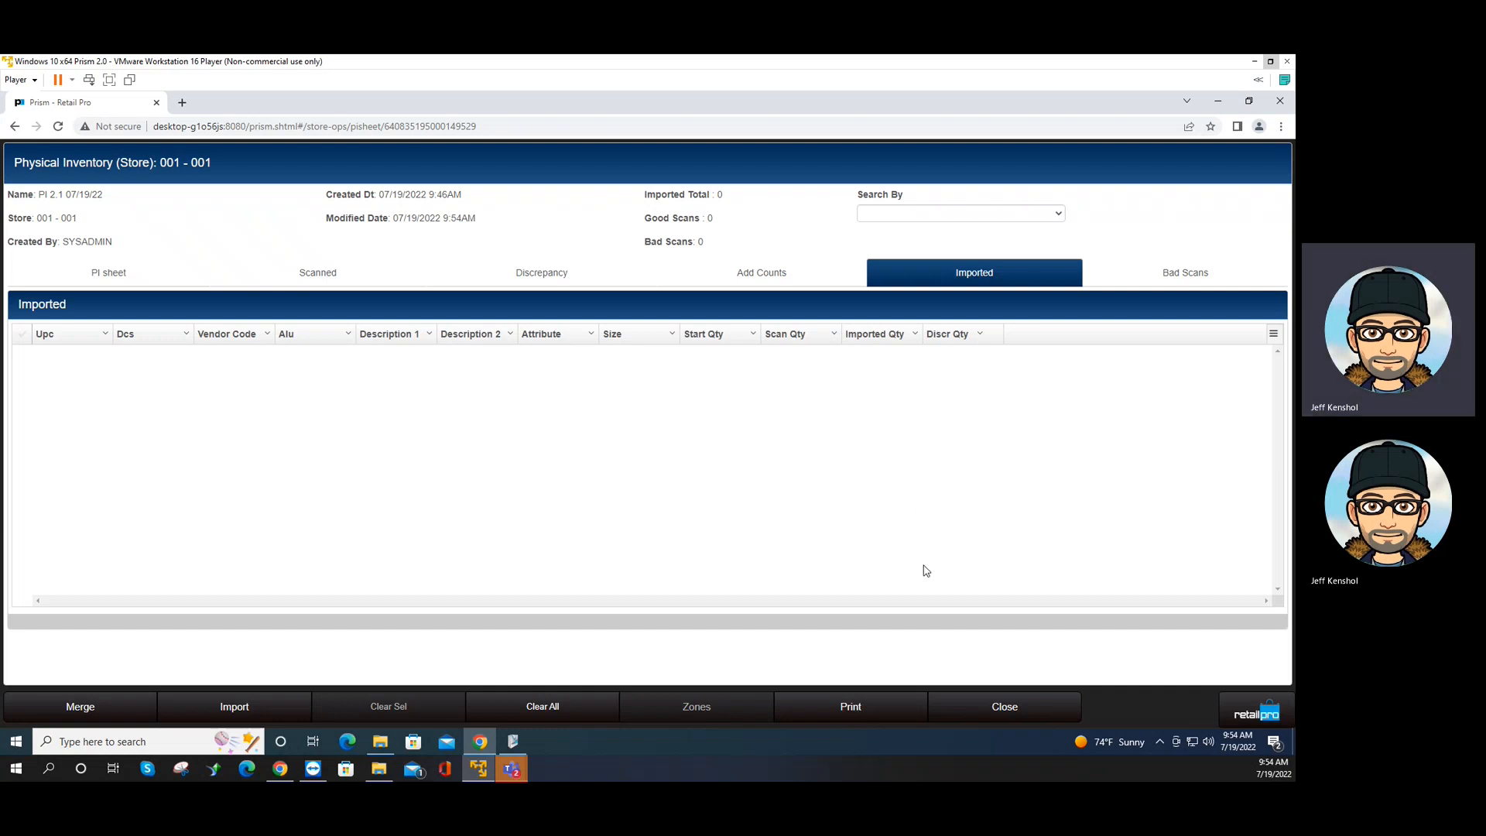
# Examine the scanned list, comparing start, scan and discrepancy quantities for the merged items
pyautogui.click(322, 277)
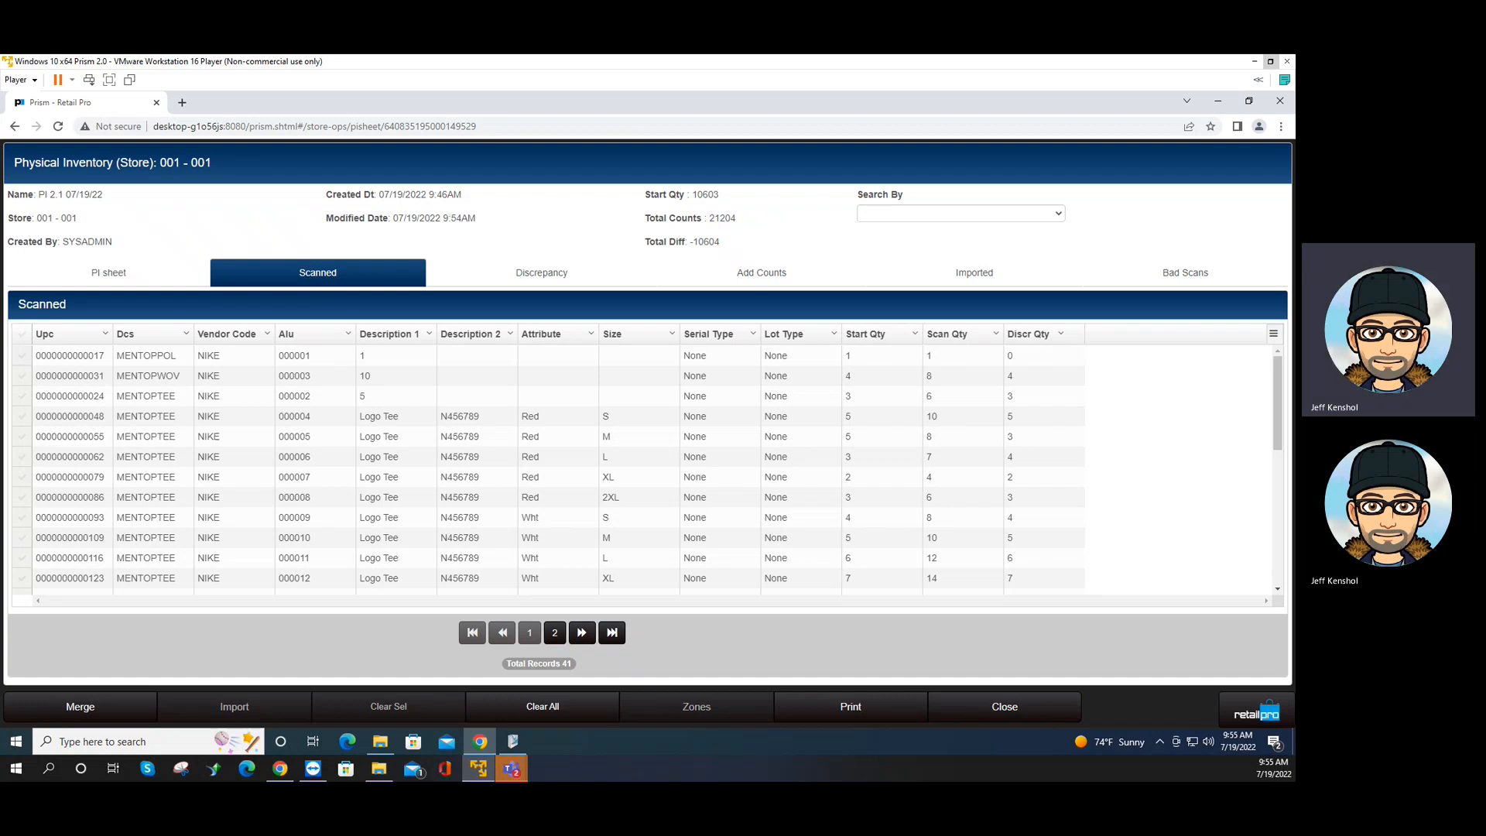
pyautogui.click(849, 356)
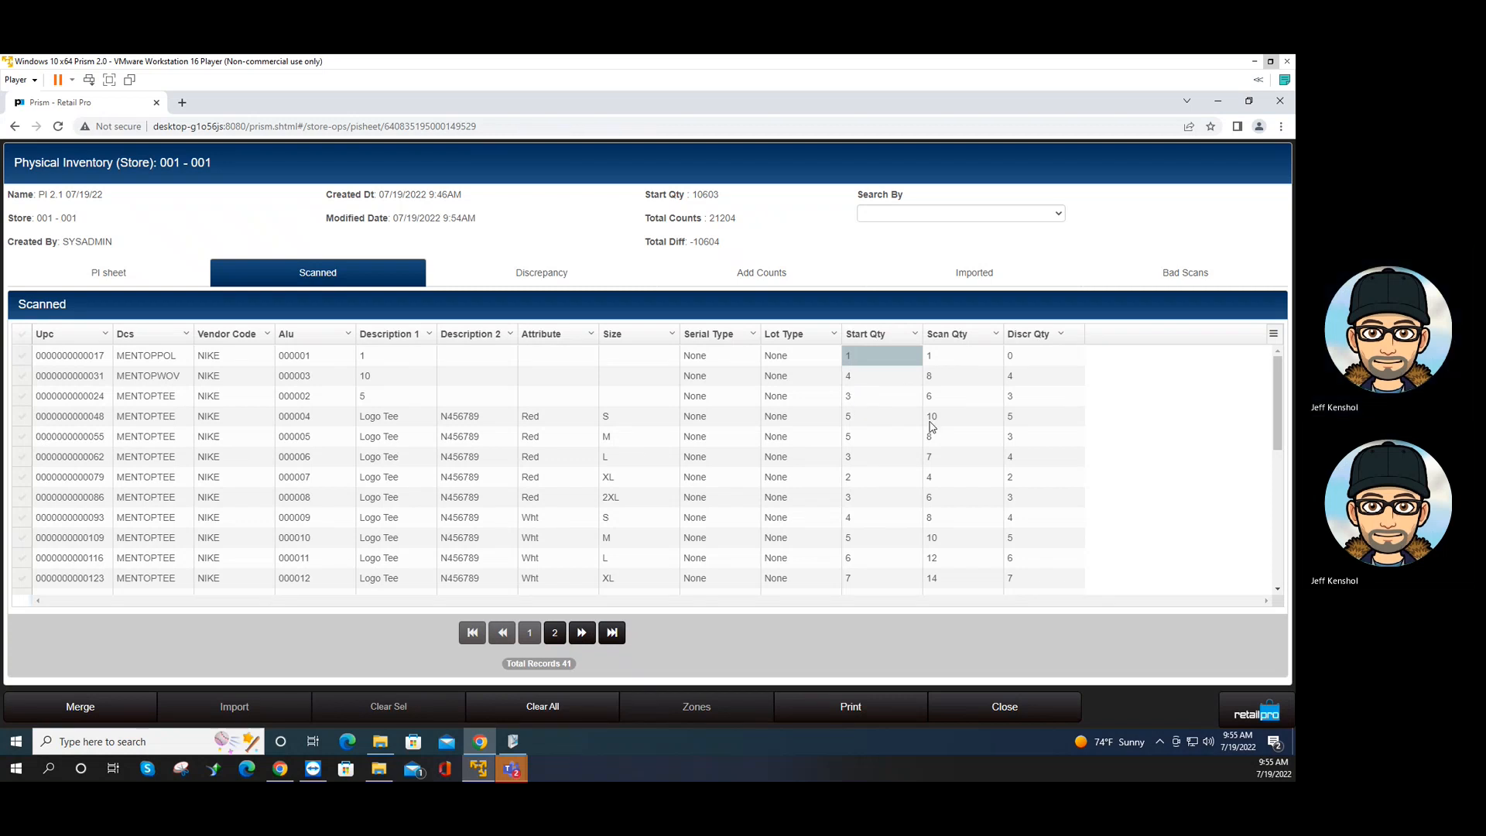
pyautogui.click(944, 546)
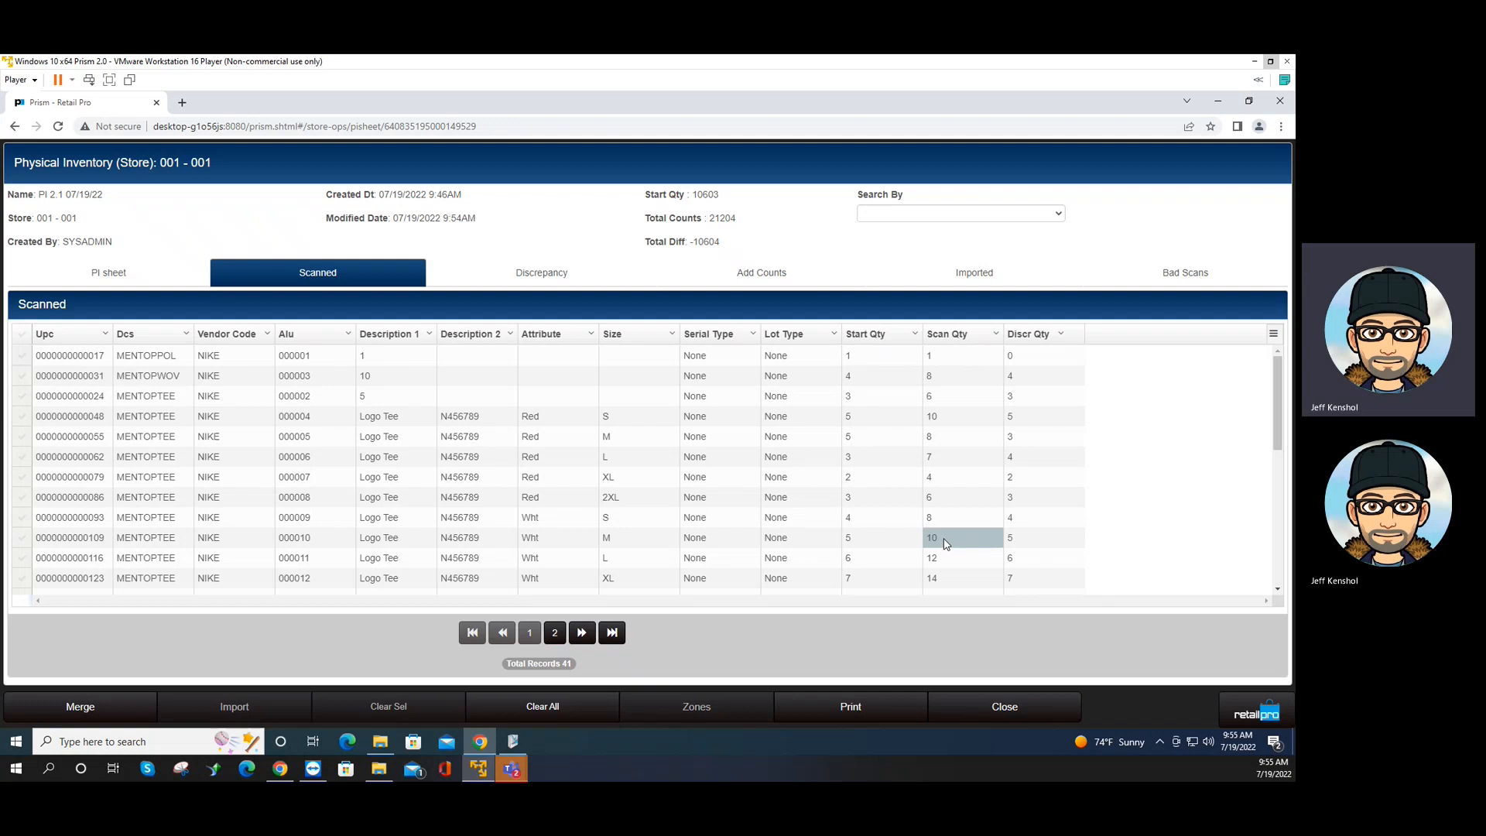
pyautogui.click(1020, 540)
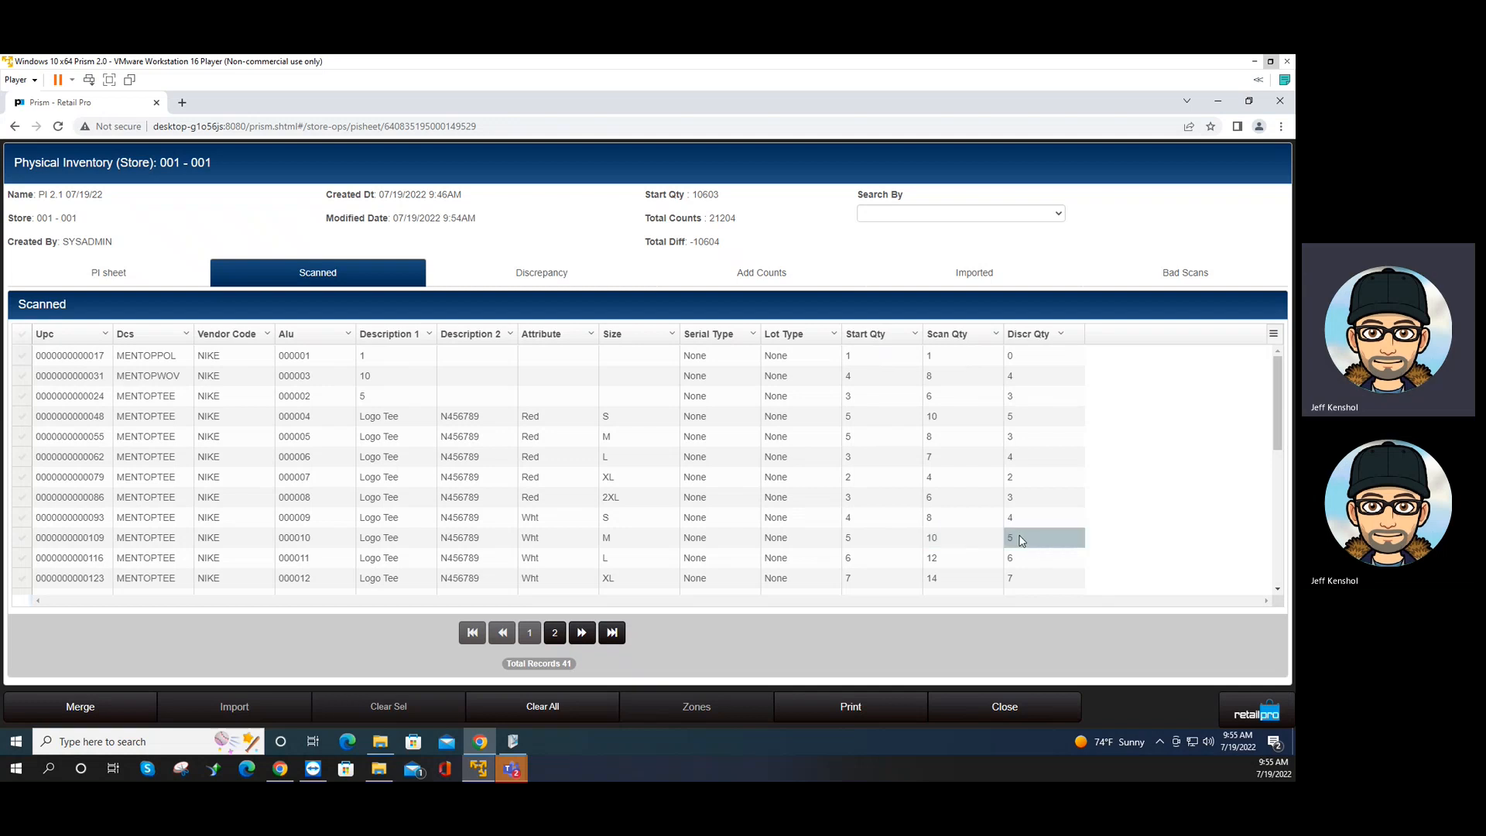
pyautogui.scroll(-3, 956, 505)
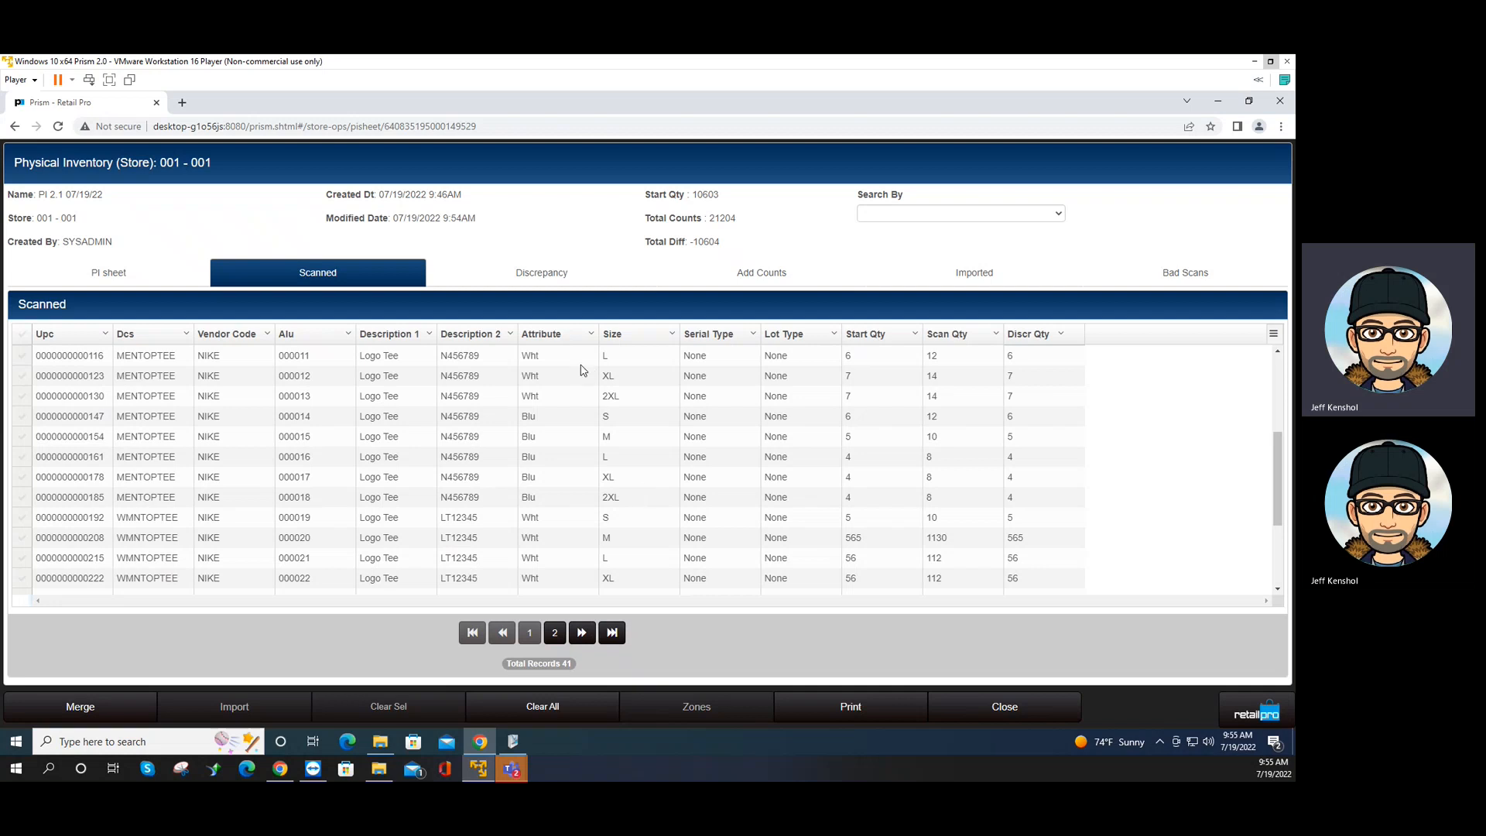
# Preview the discrepancy list with the BHD PI Discrepancy print design, look through the report and close it
pyautogui.click(546, 276)
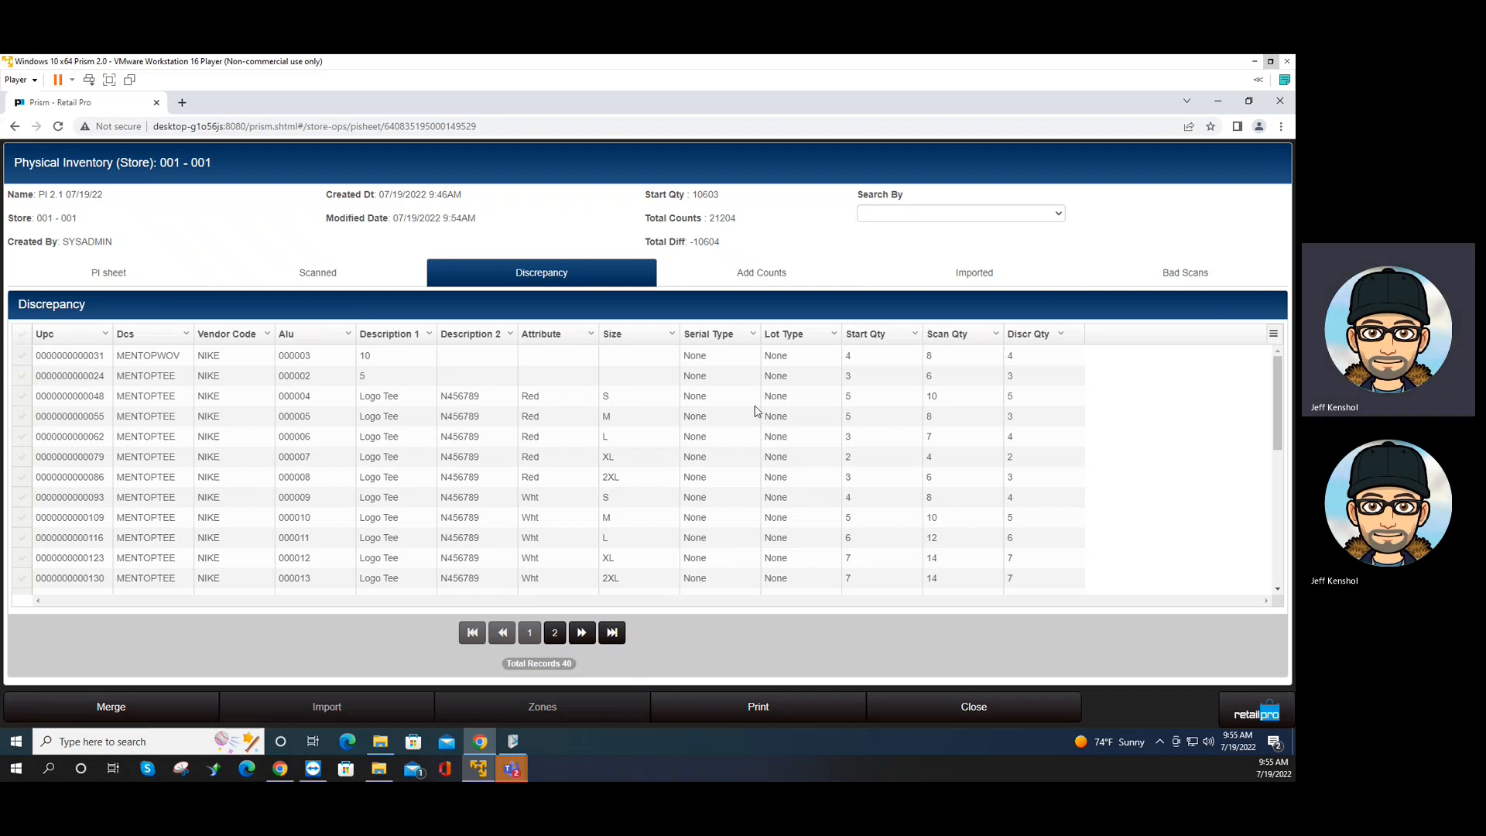
pyautogui.click(777, 707)
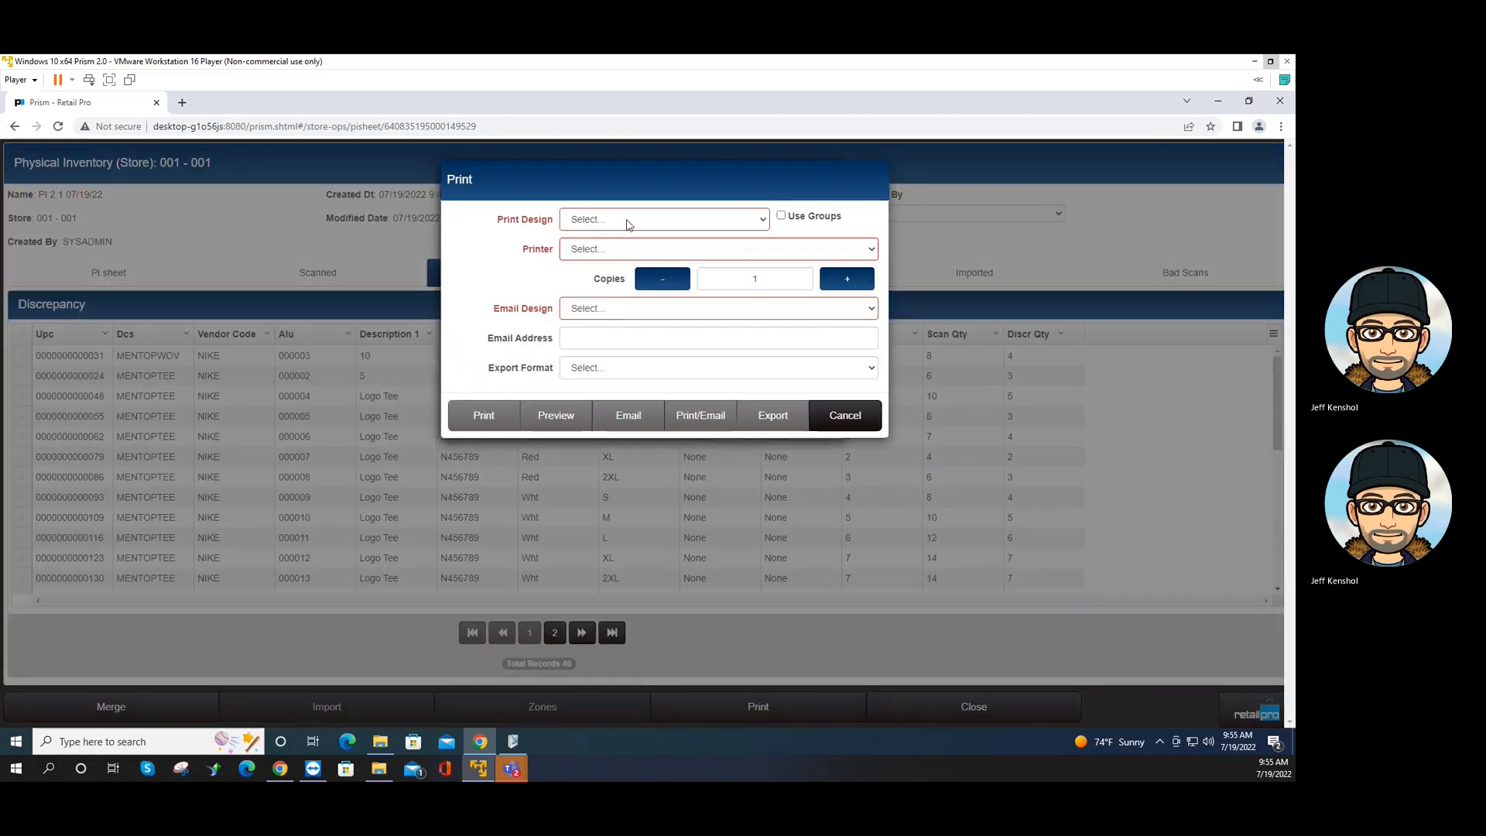
pyautogui.click(628, 222)
pyautogui.click(612, 236)
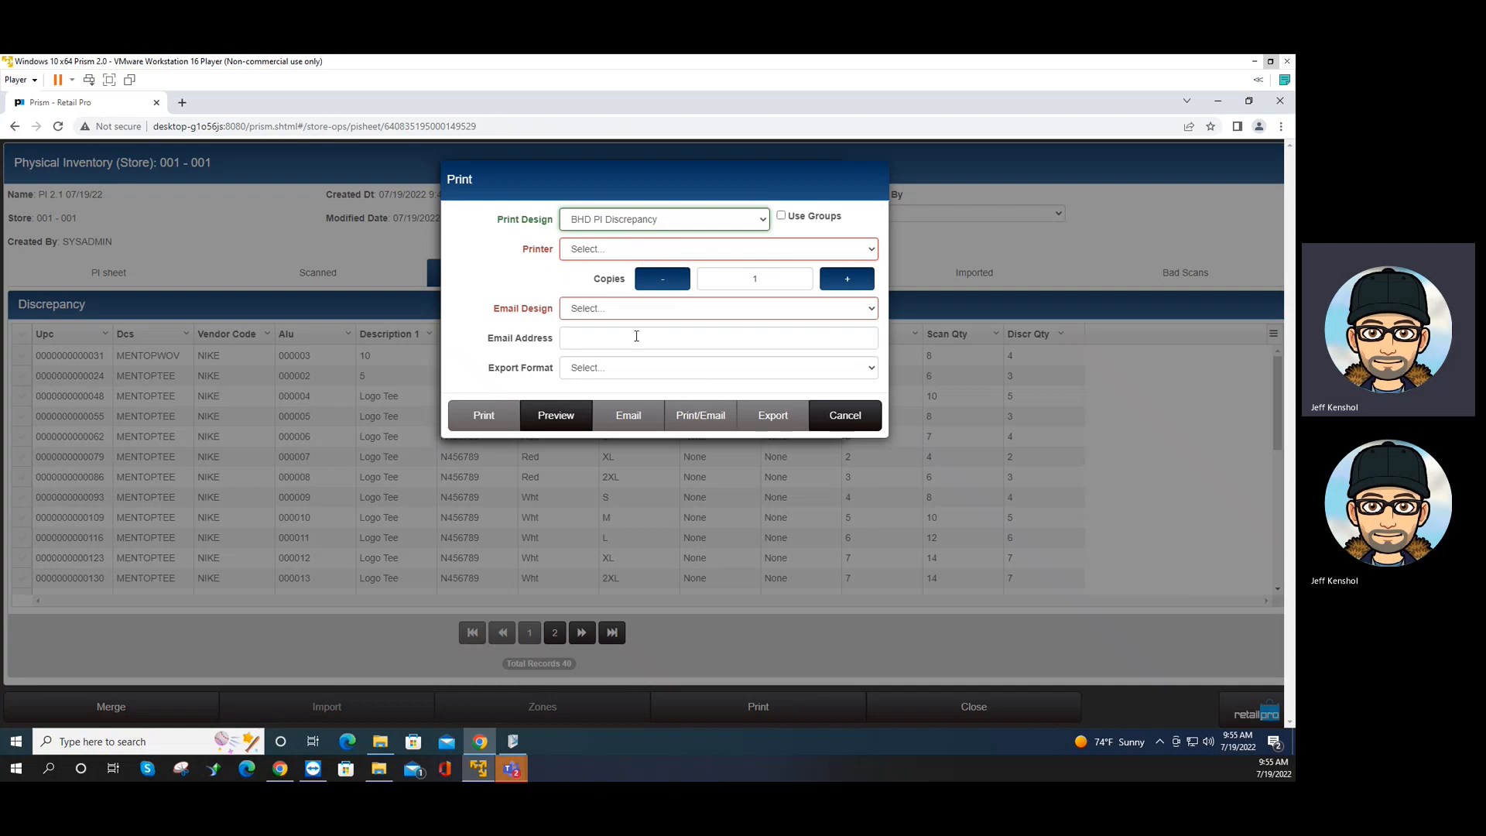
pyautogui.click(572, 403)
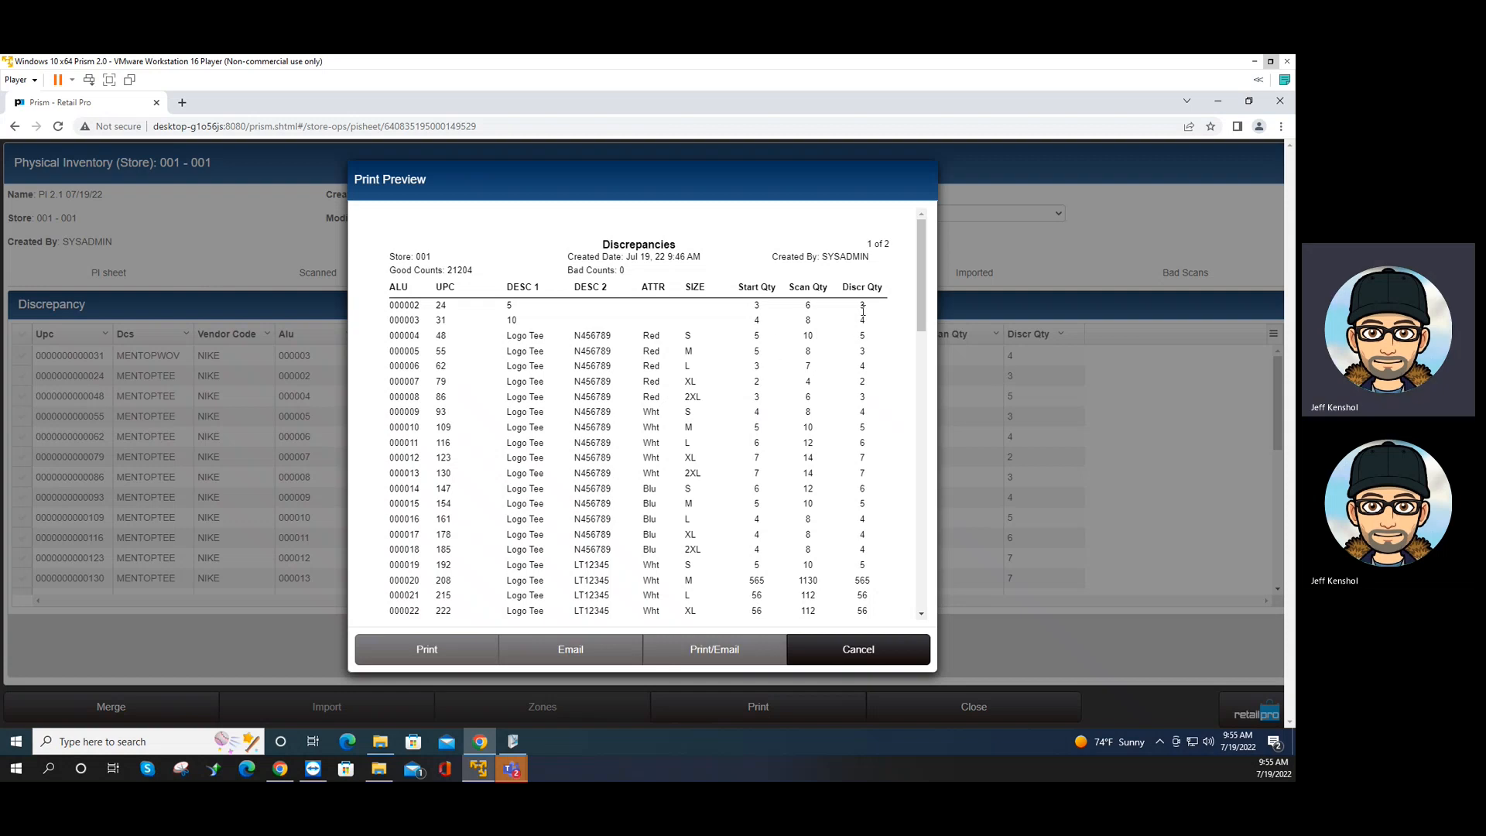
pyautogui.click(921, 601)
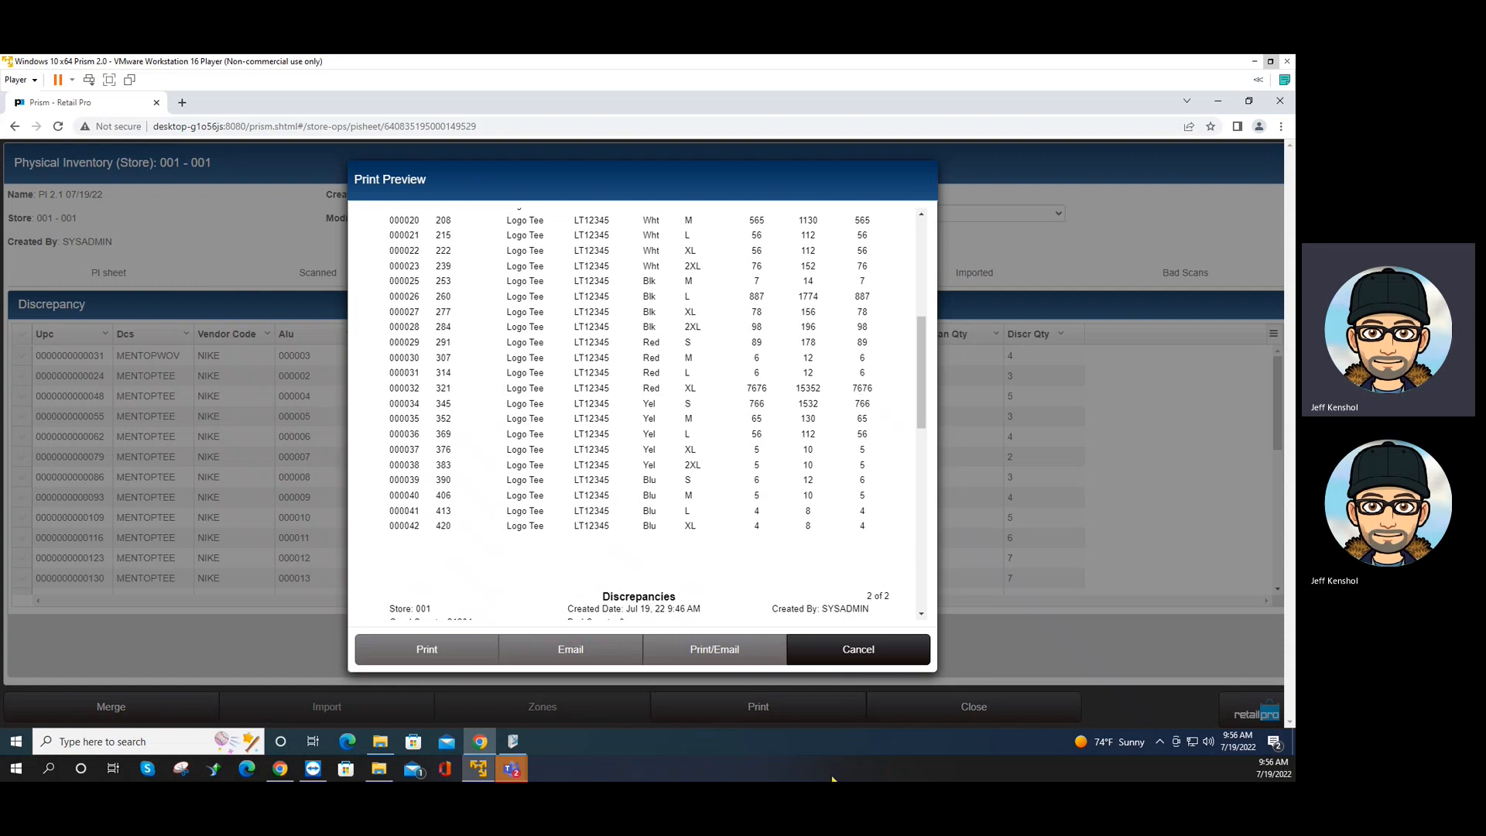
pyautogui.click(844, 647)
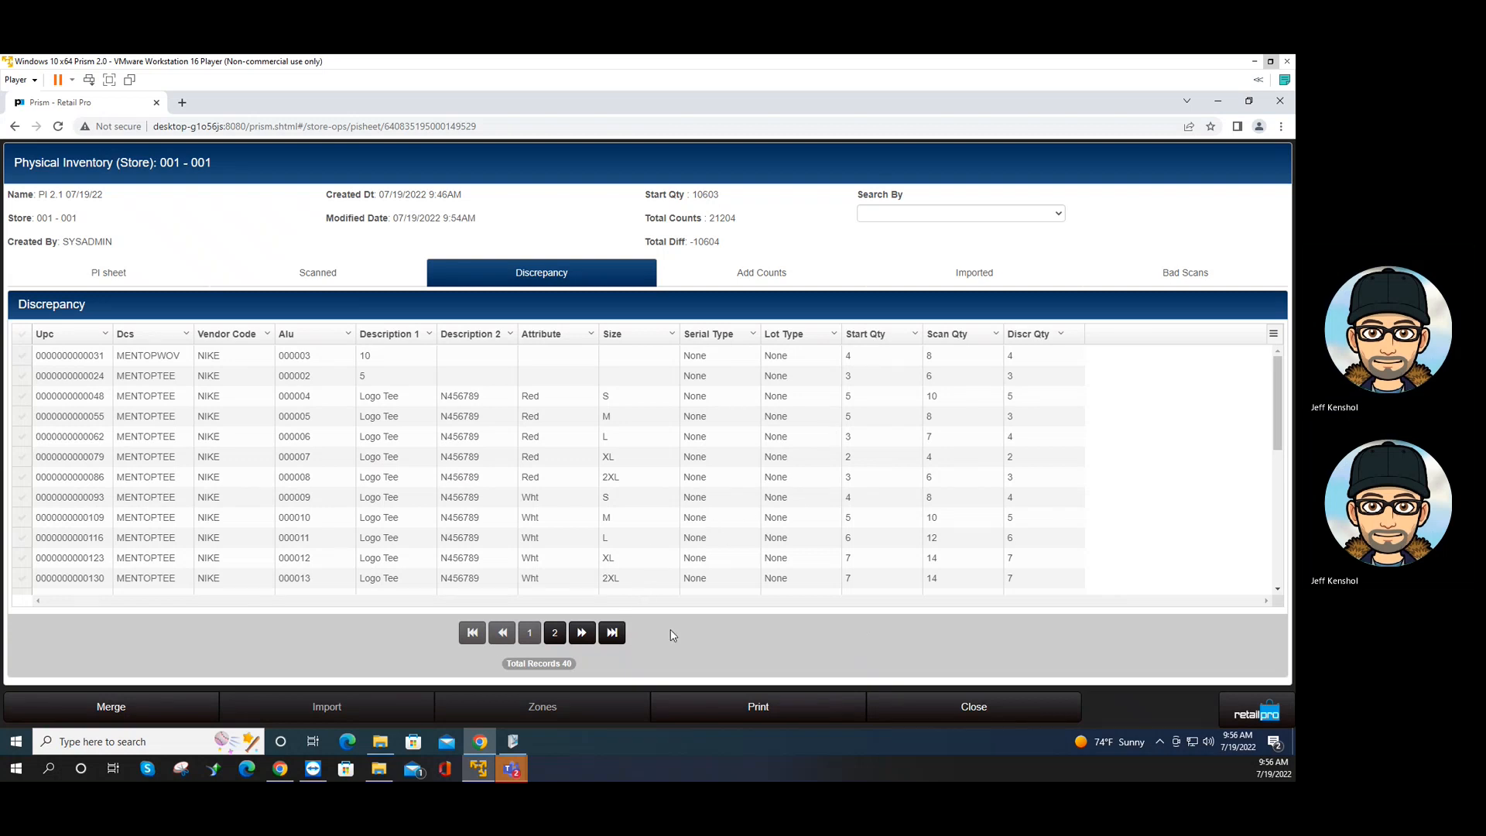
# Return to the list of PI sheets, view the edit details of PI 2.1 07/19/22 and cancel without saving
pyautogui.click(938, 711)
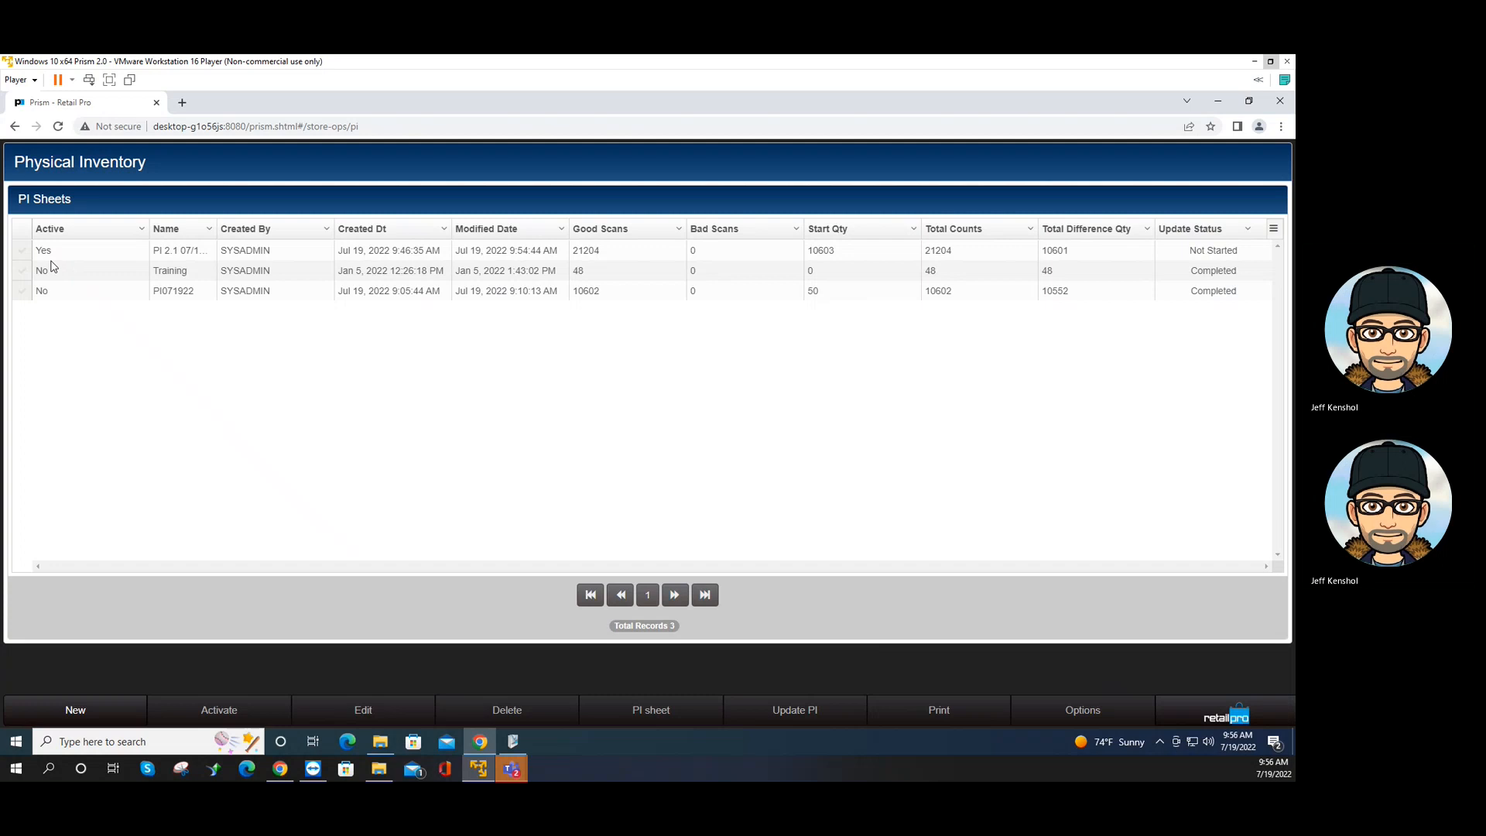
pyautogui.click(22, 251)
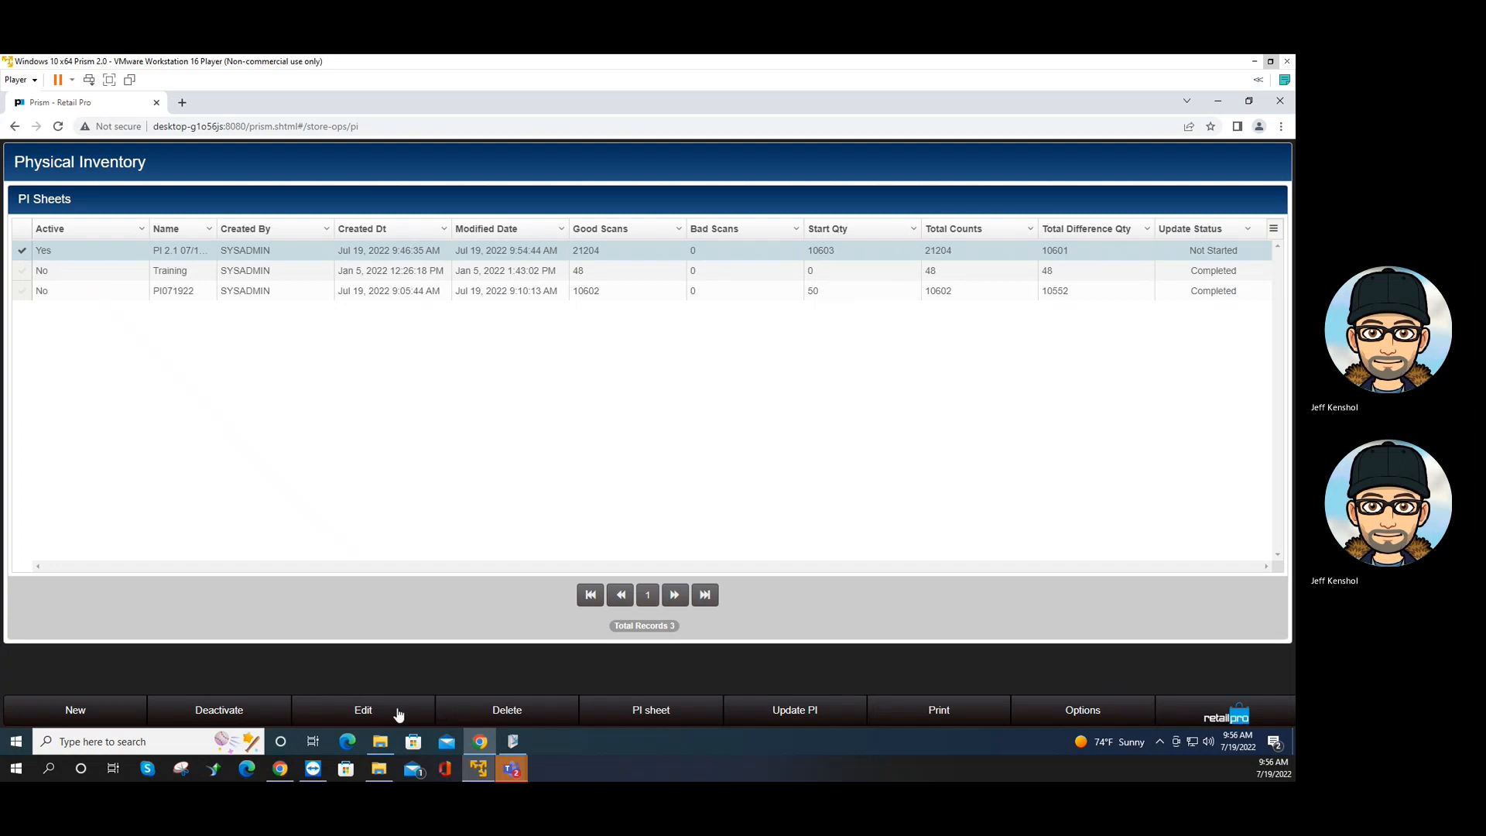
pyautogui.click(396, 708)
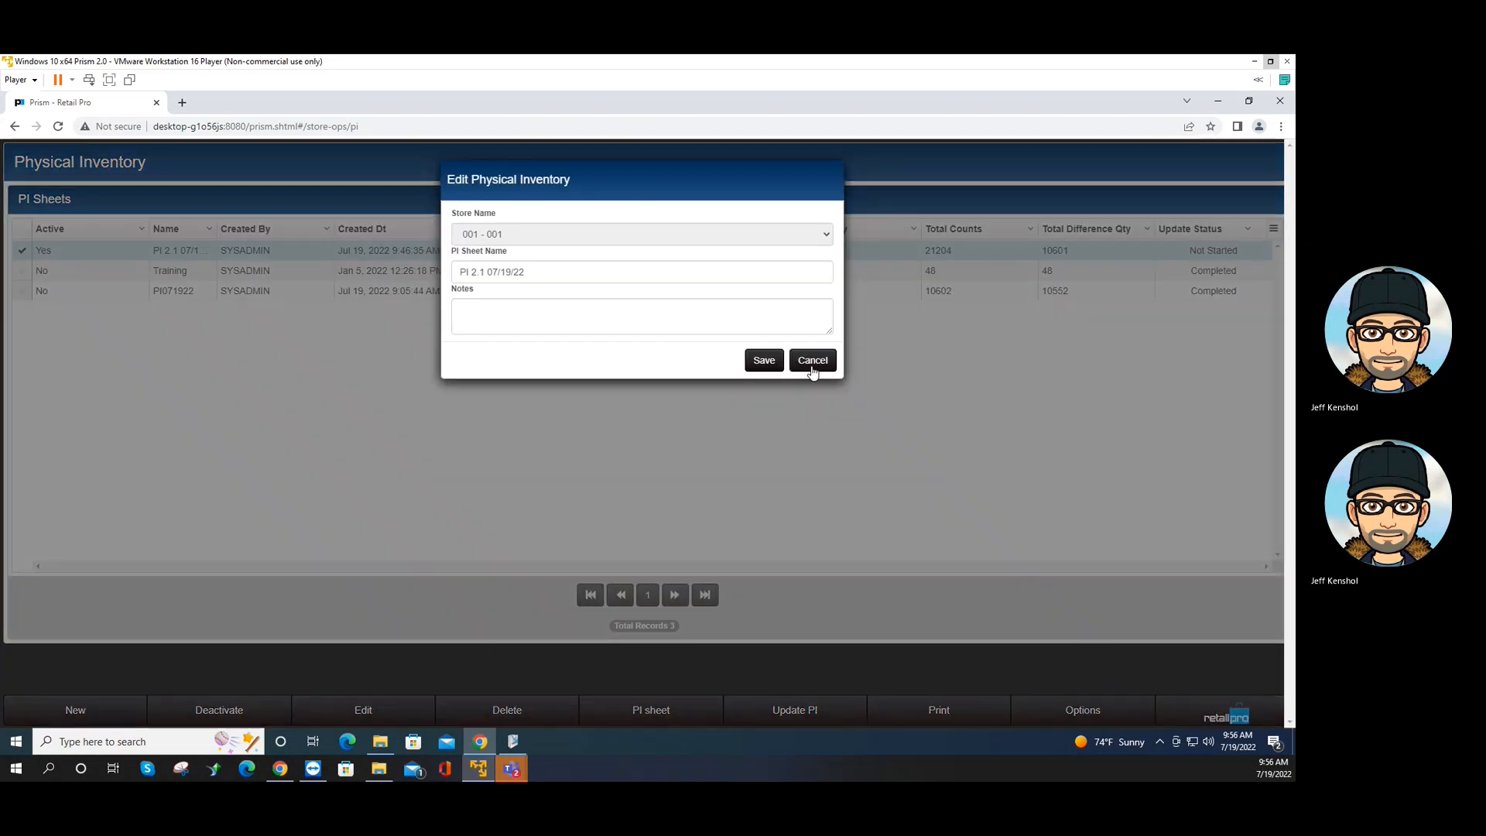
pyautogui.click(812, 362)
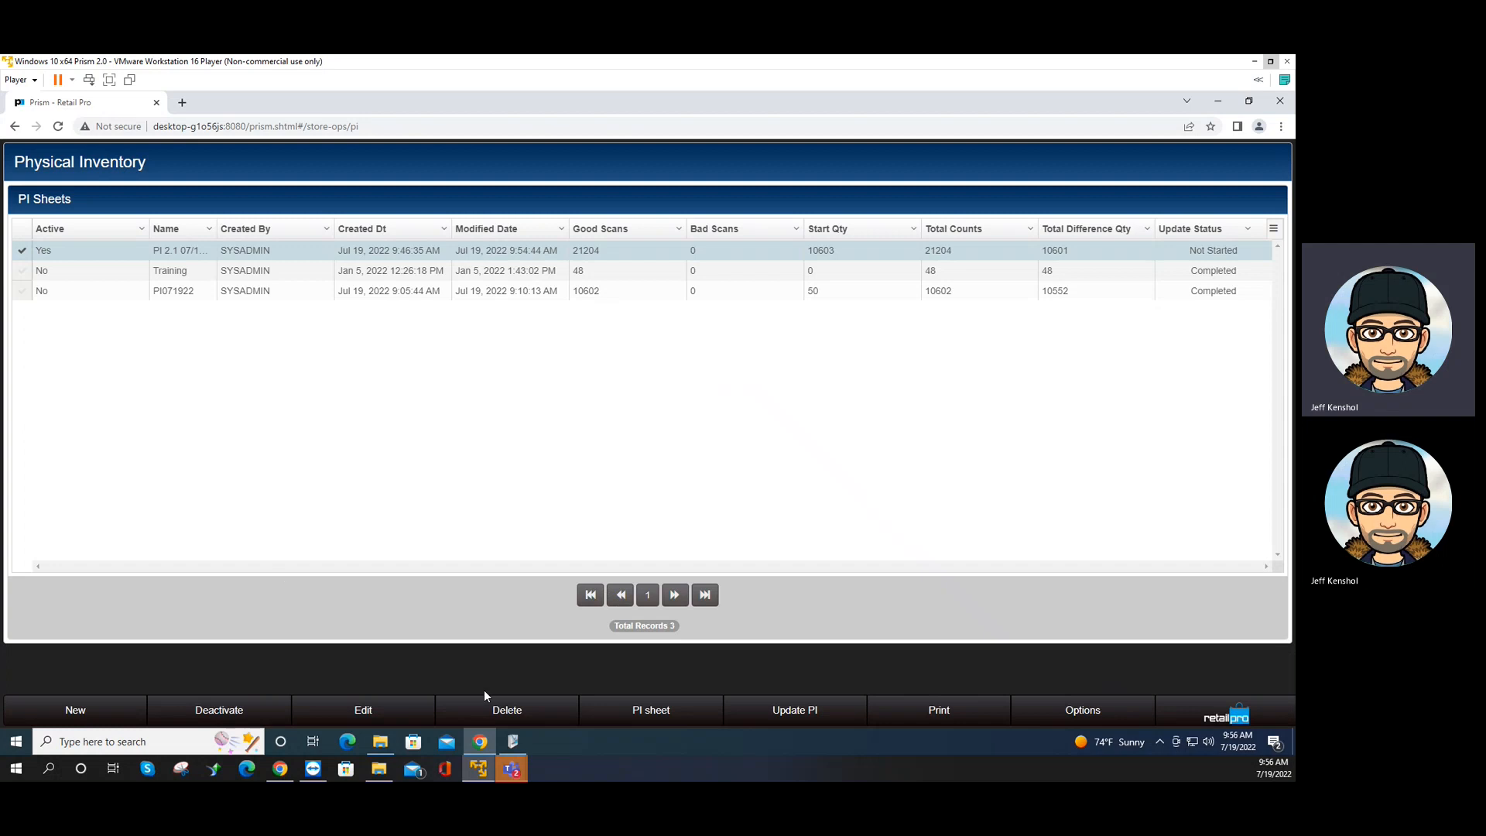
pyautogui.click(643, 709)
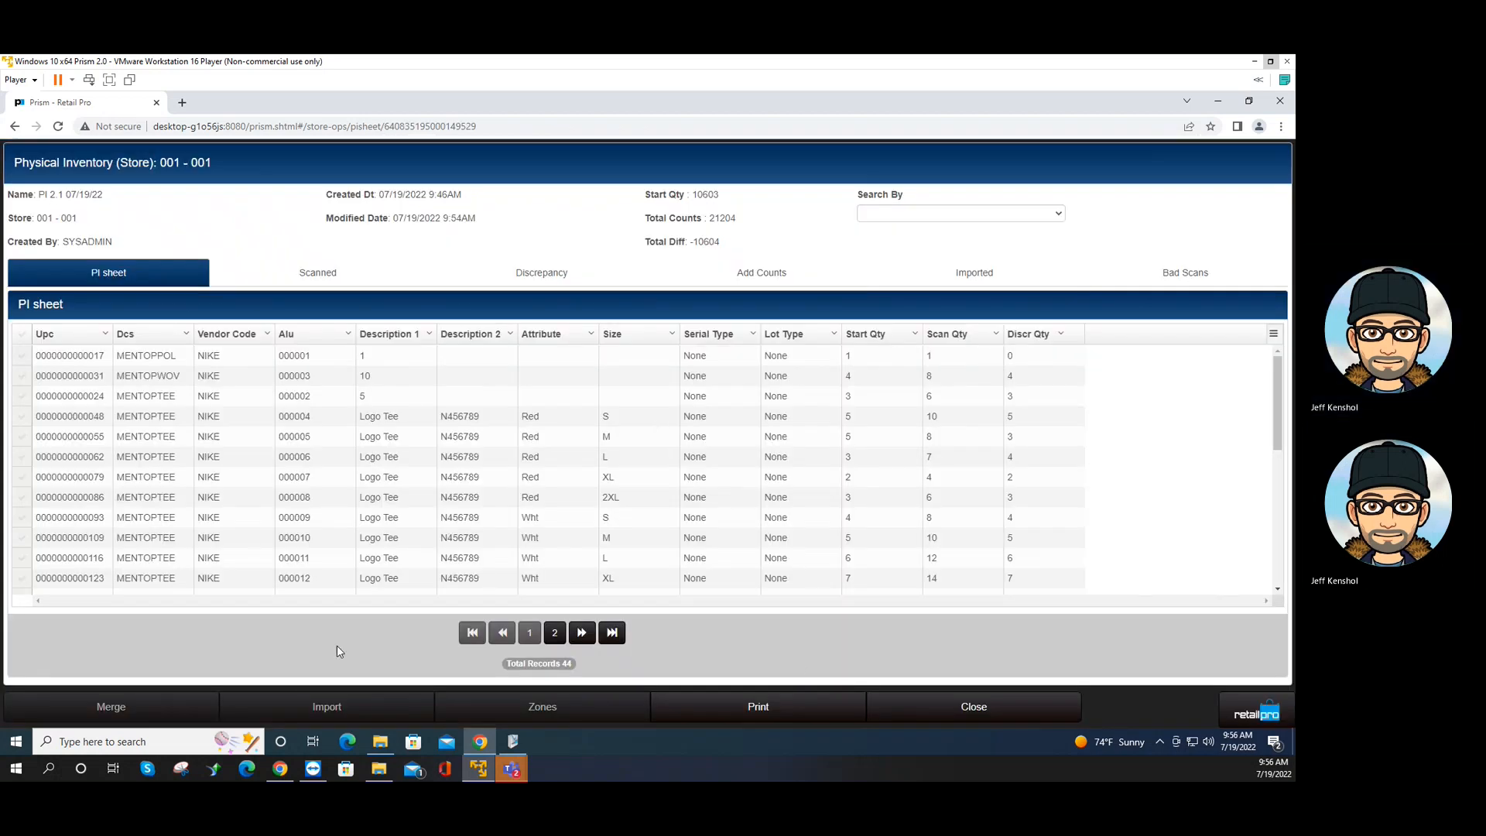
pyautogui.click(958, 431)
pyautogui.doubleClick(949, 434)
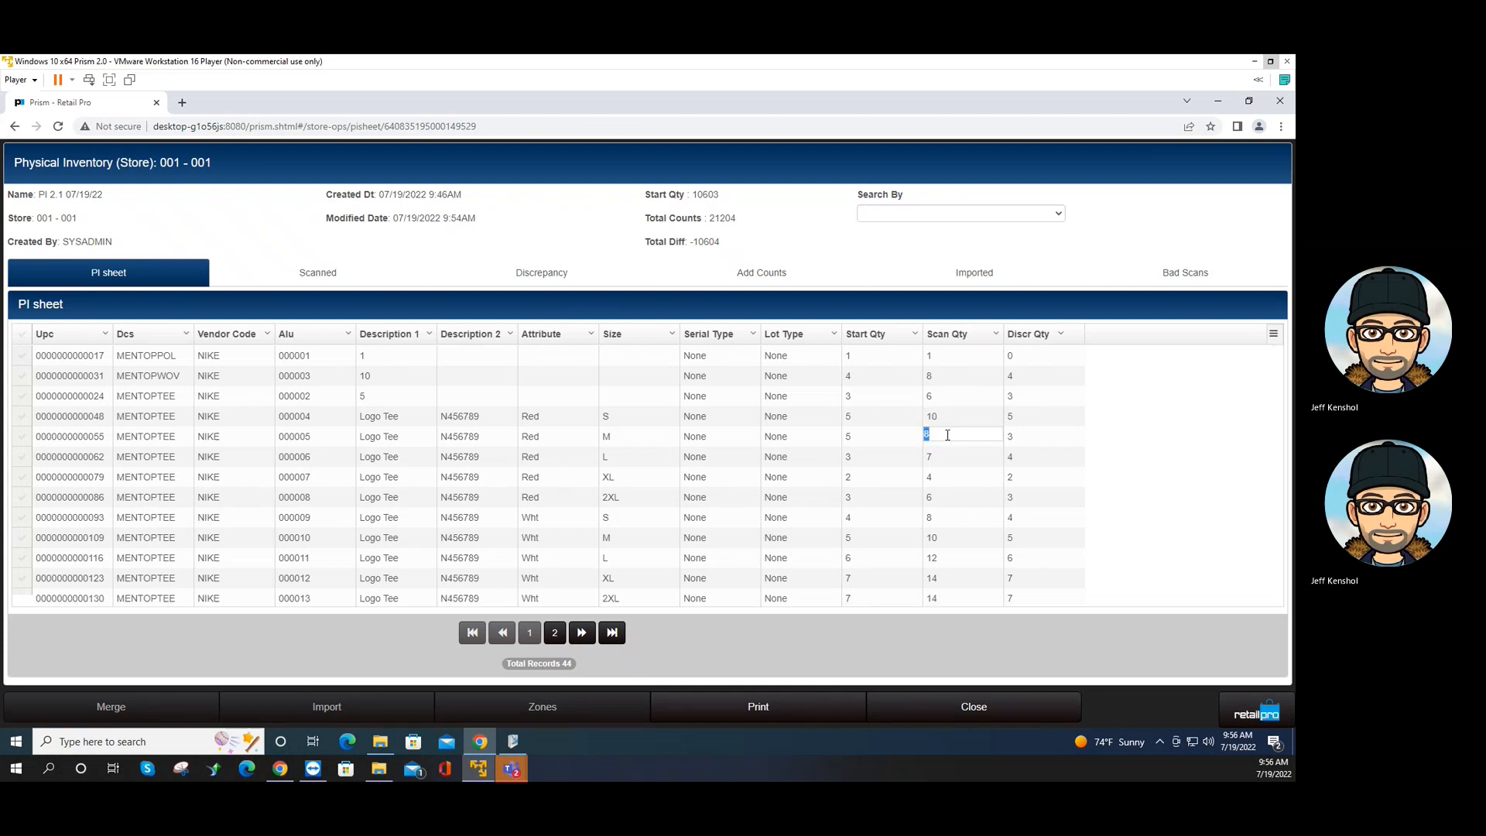
pyautogui.press('Return')
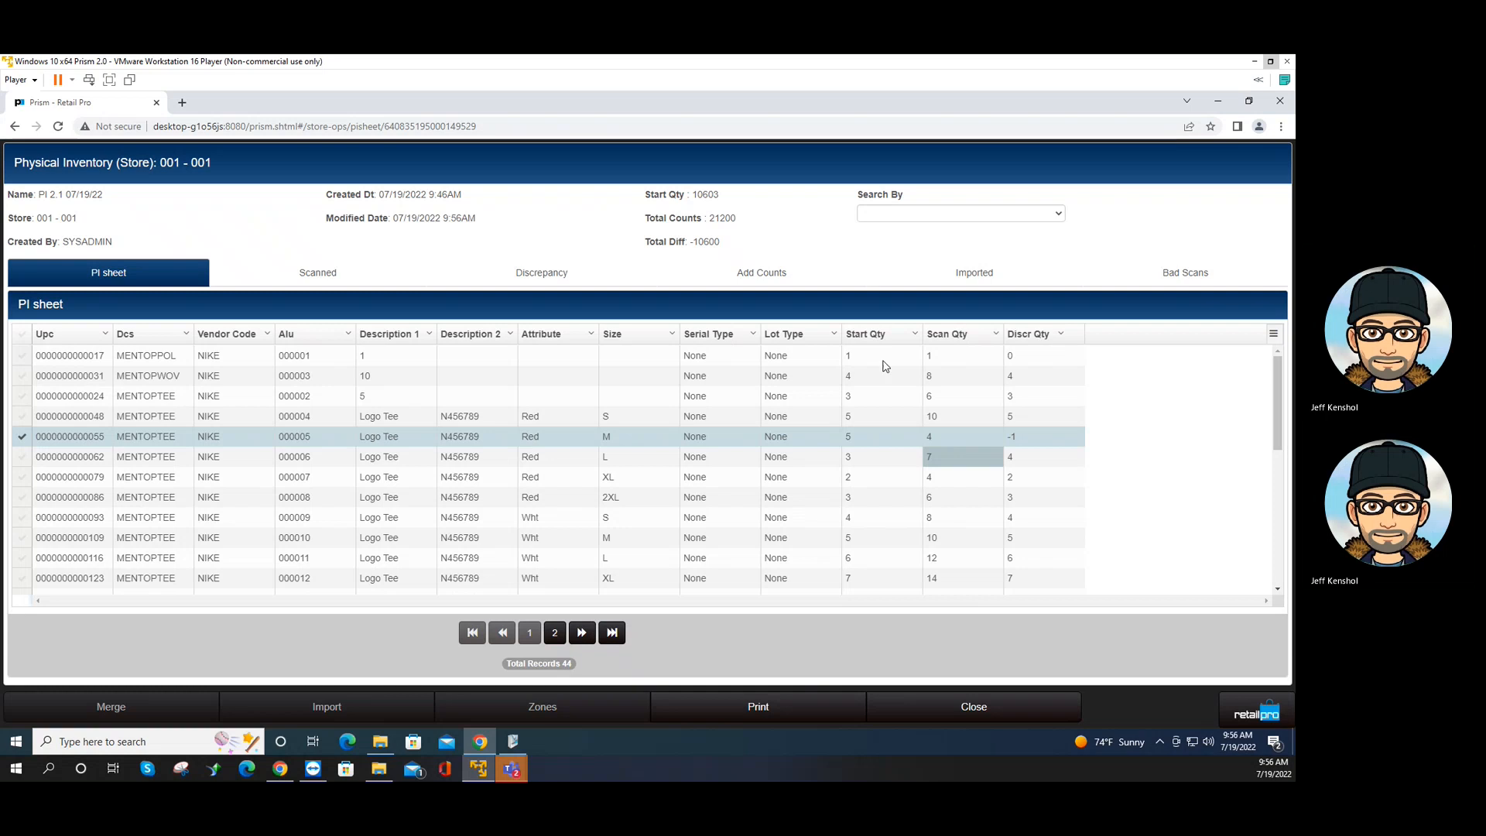
pyautogui.click(938, 414)
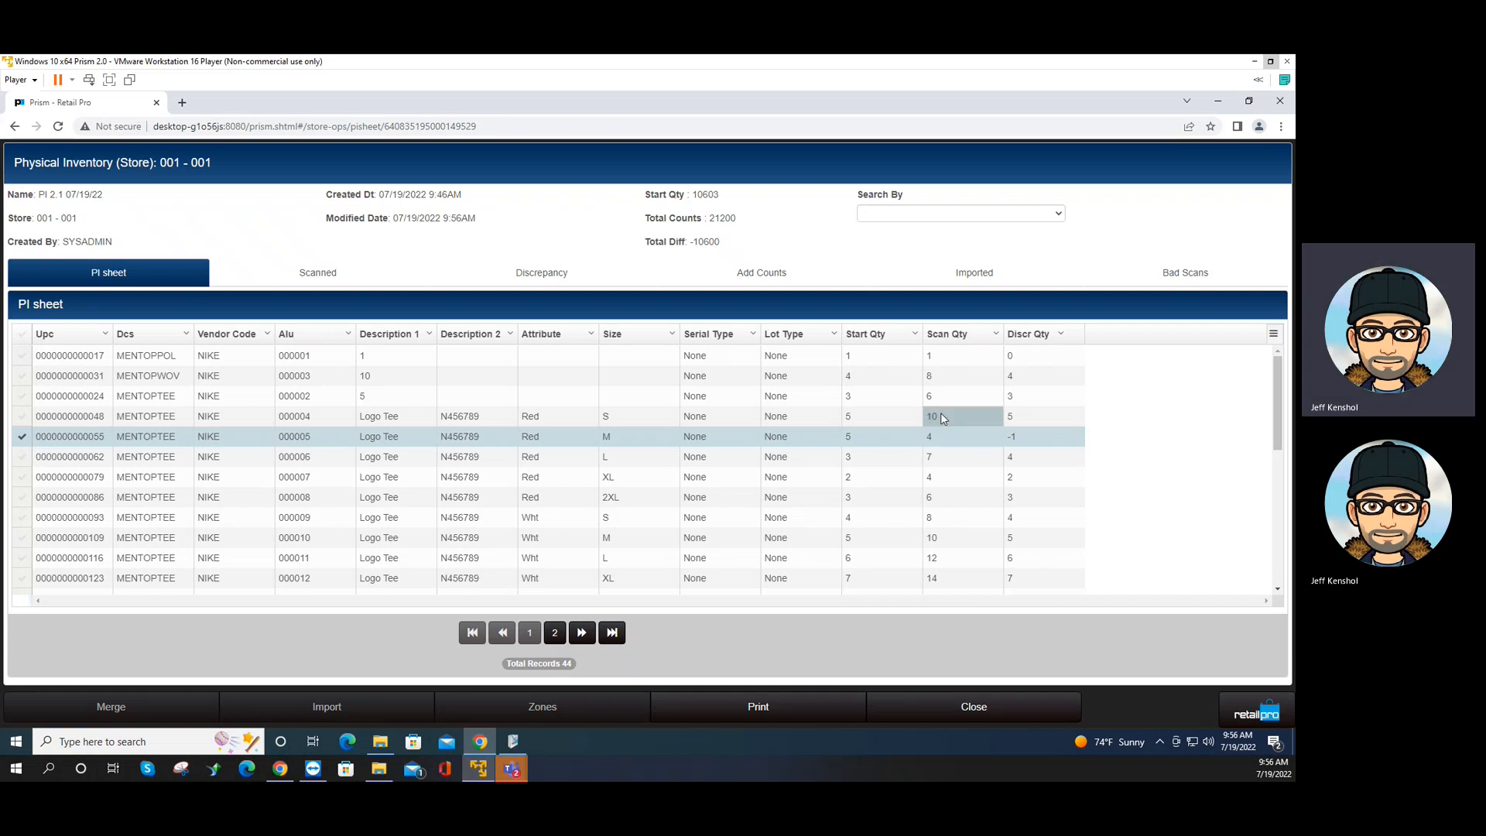
pyautogui.doubleClick(939, 414)
pyautogui.moveTo(939, 415); pyautogui.dragTo(897, 418)
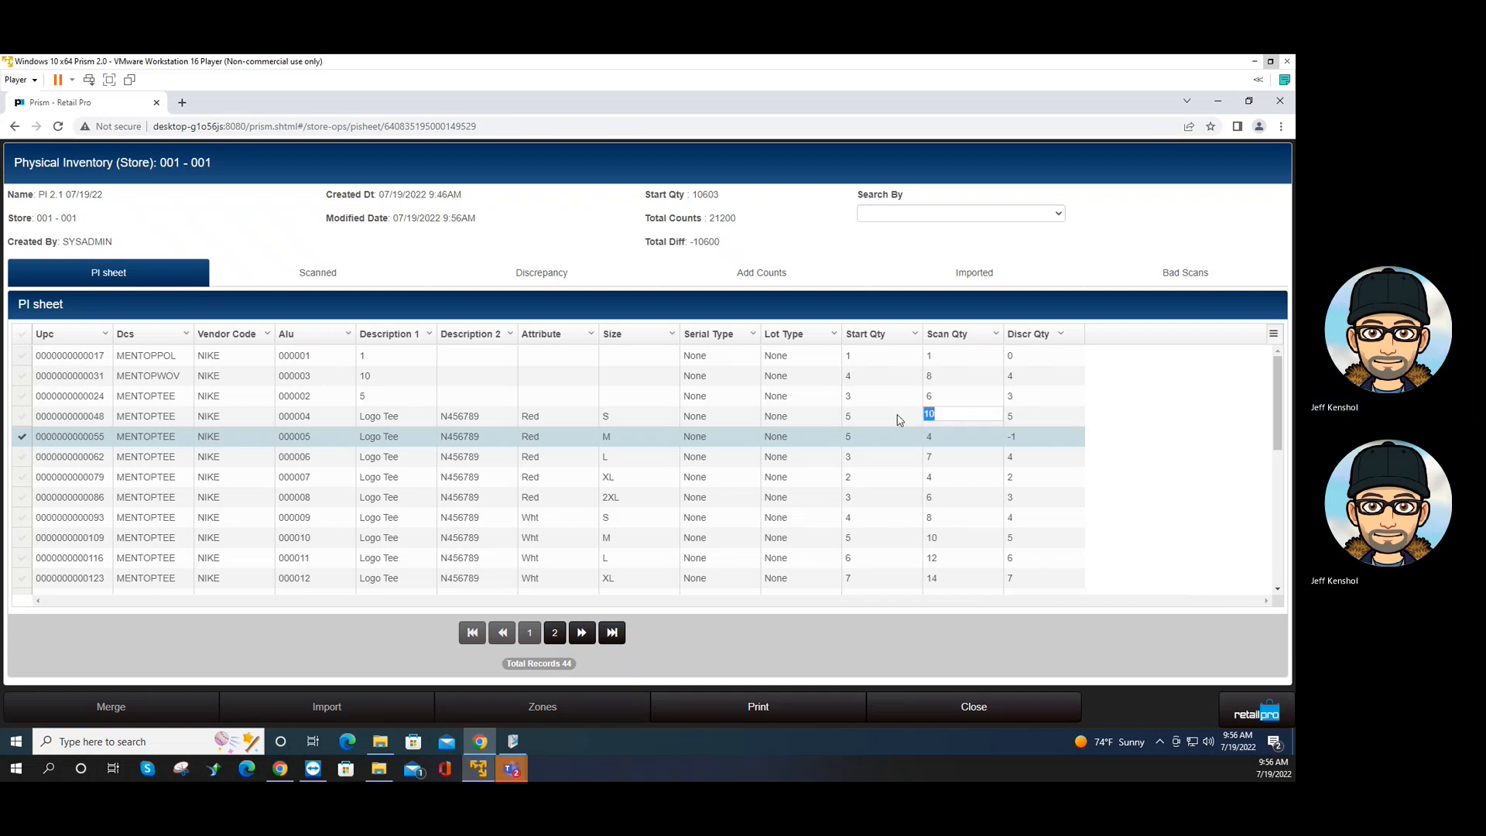
pyautogui.write('4')
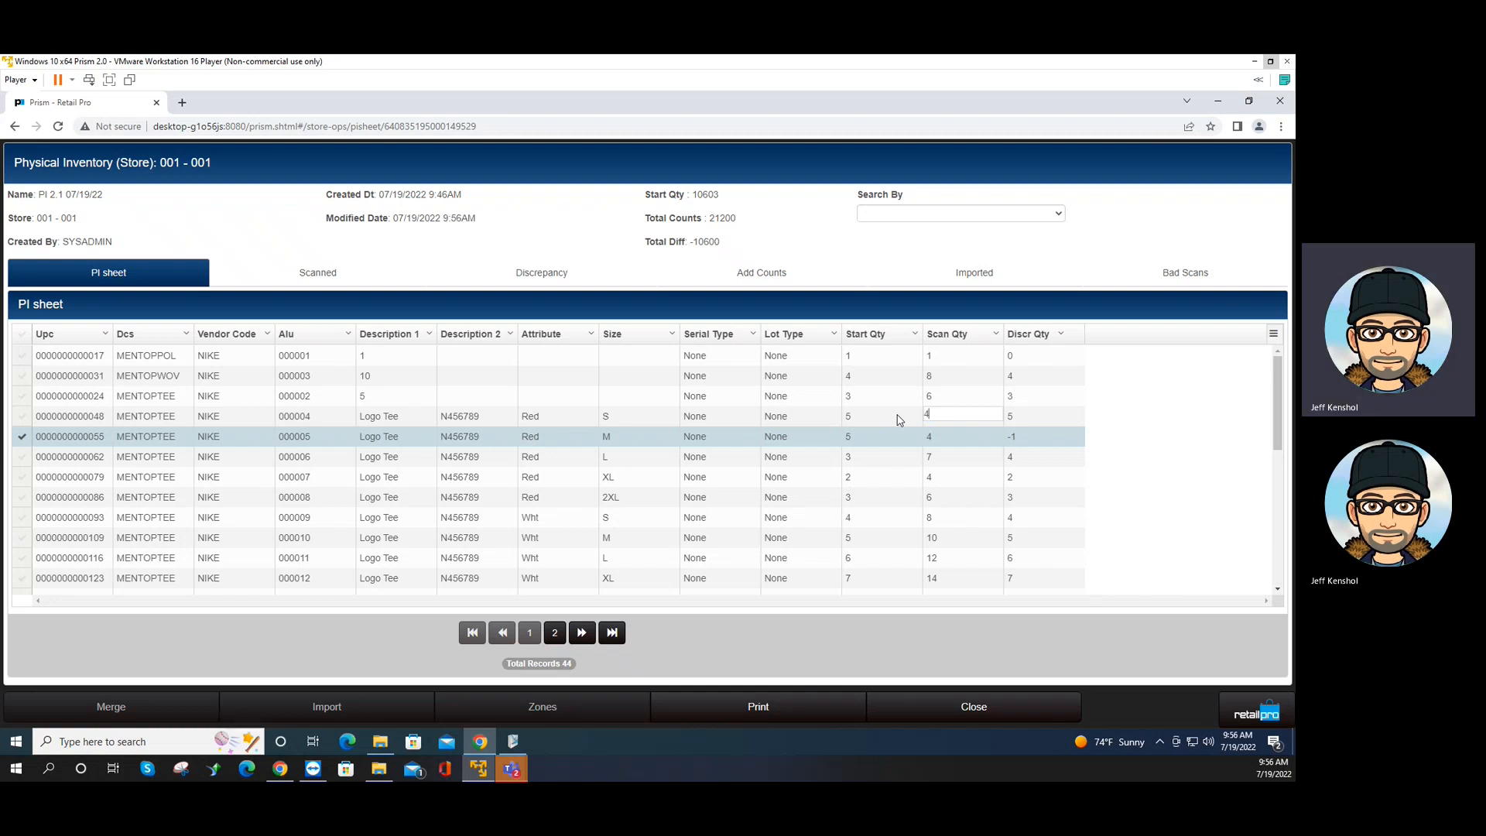
pyautogui.press('Return')
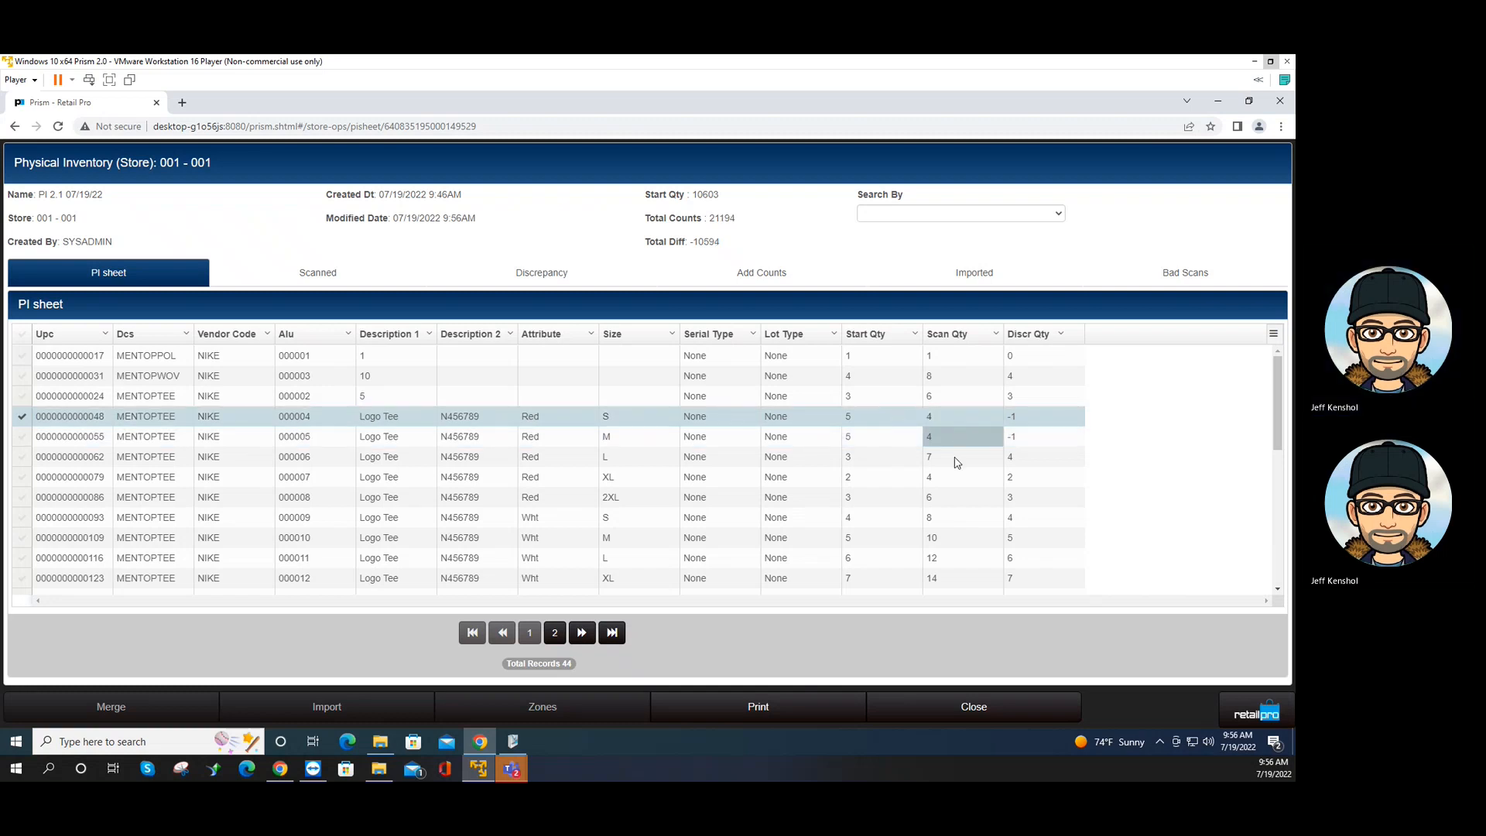
pyautogui.scroll(-5, 957, 472)
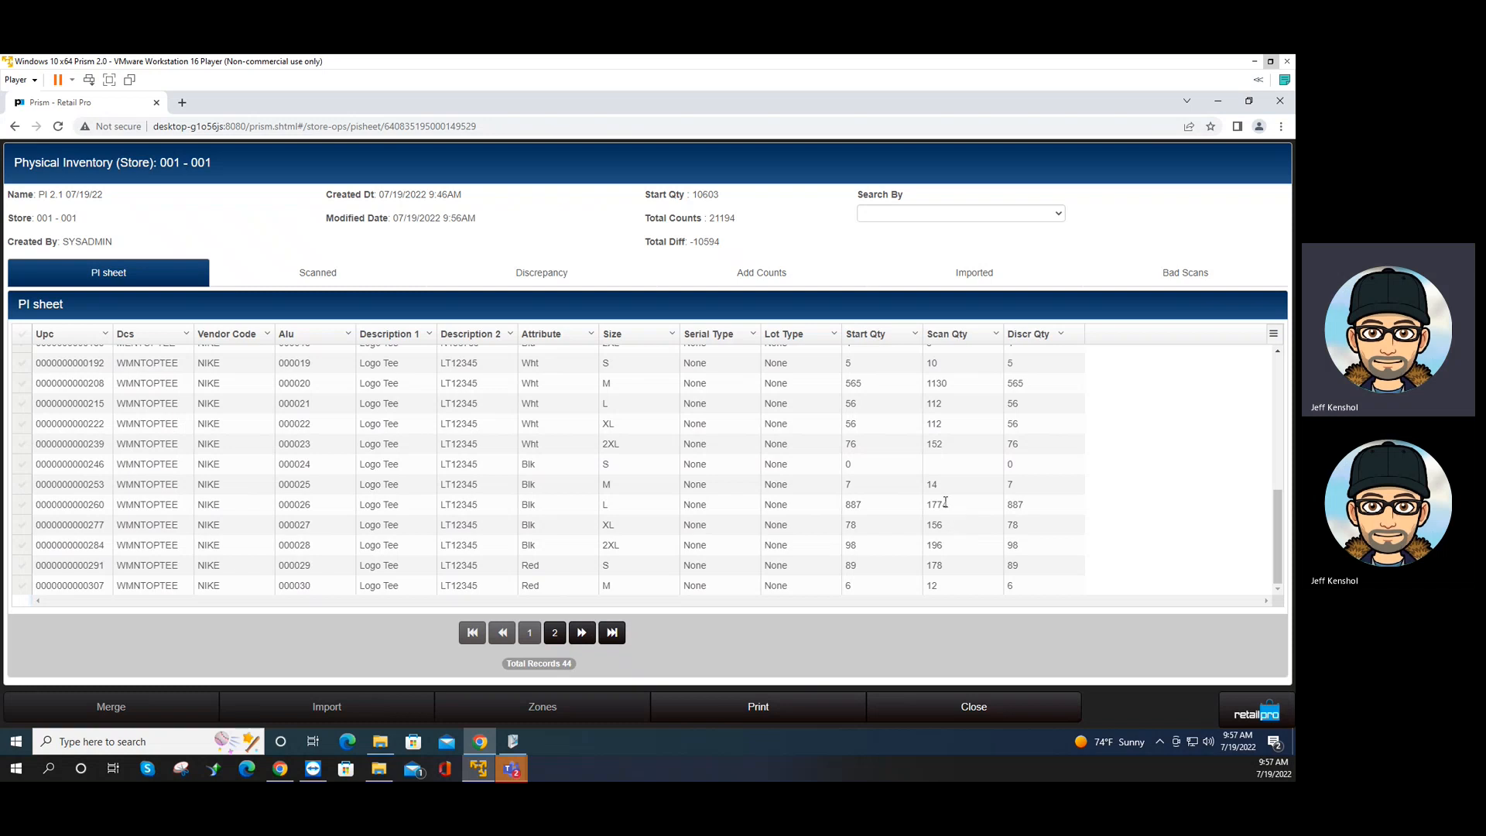
pyautogui.click(946, 503)
pyautogui.scroll(2, 961, 480)
pyautogui.scroll(-2, 956, 521)
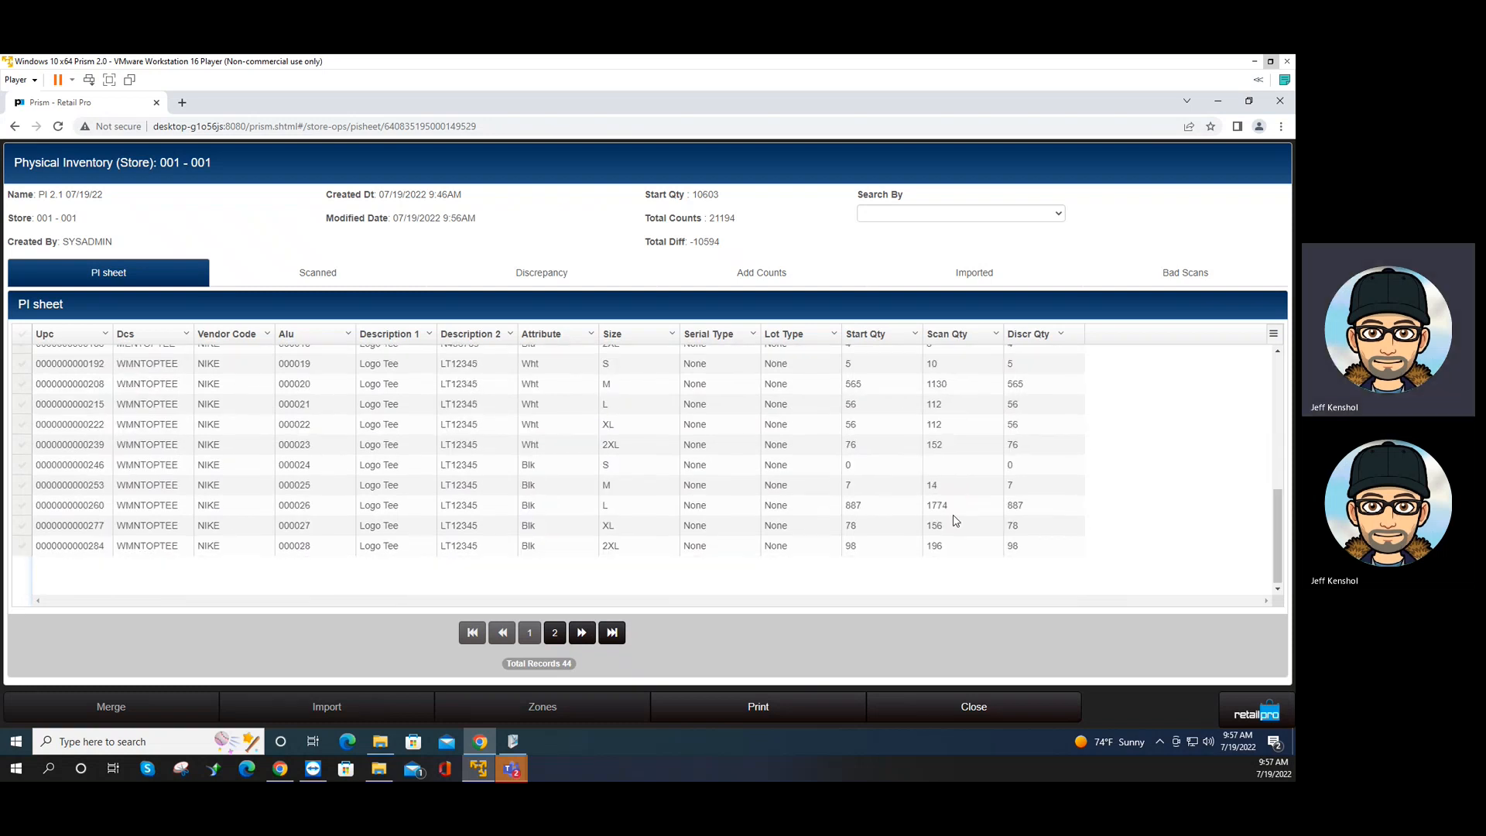
pyautogui.click(955, 512)
pyautogui.click(956, 509)
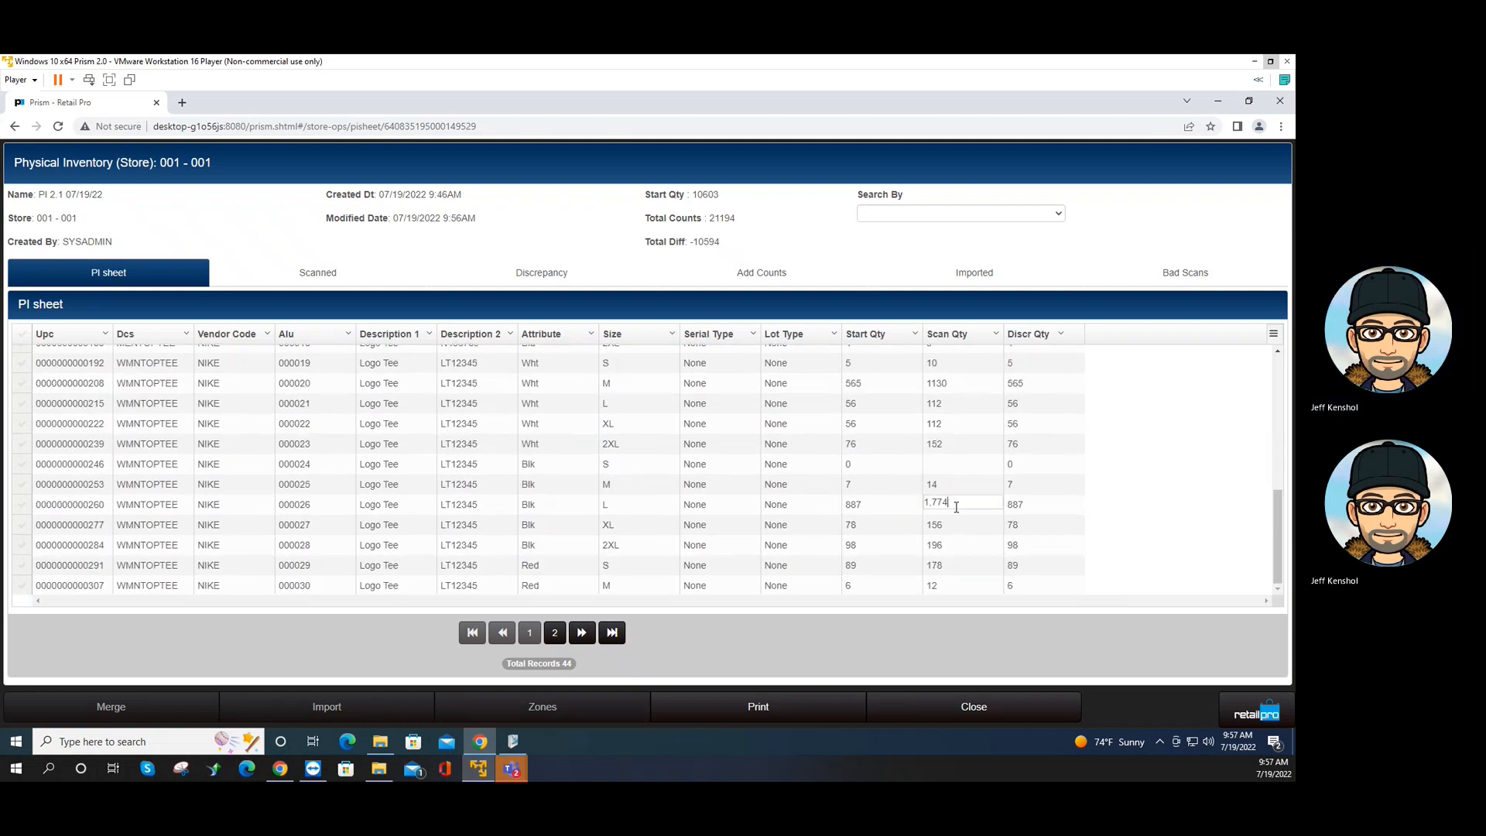
pyautogui.moveTo(957, 504); pyautogui.dragTo(899, 512)
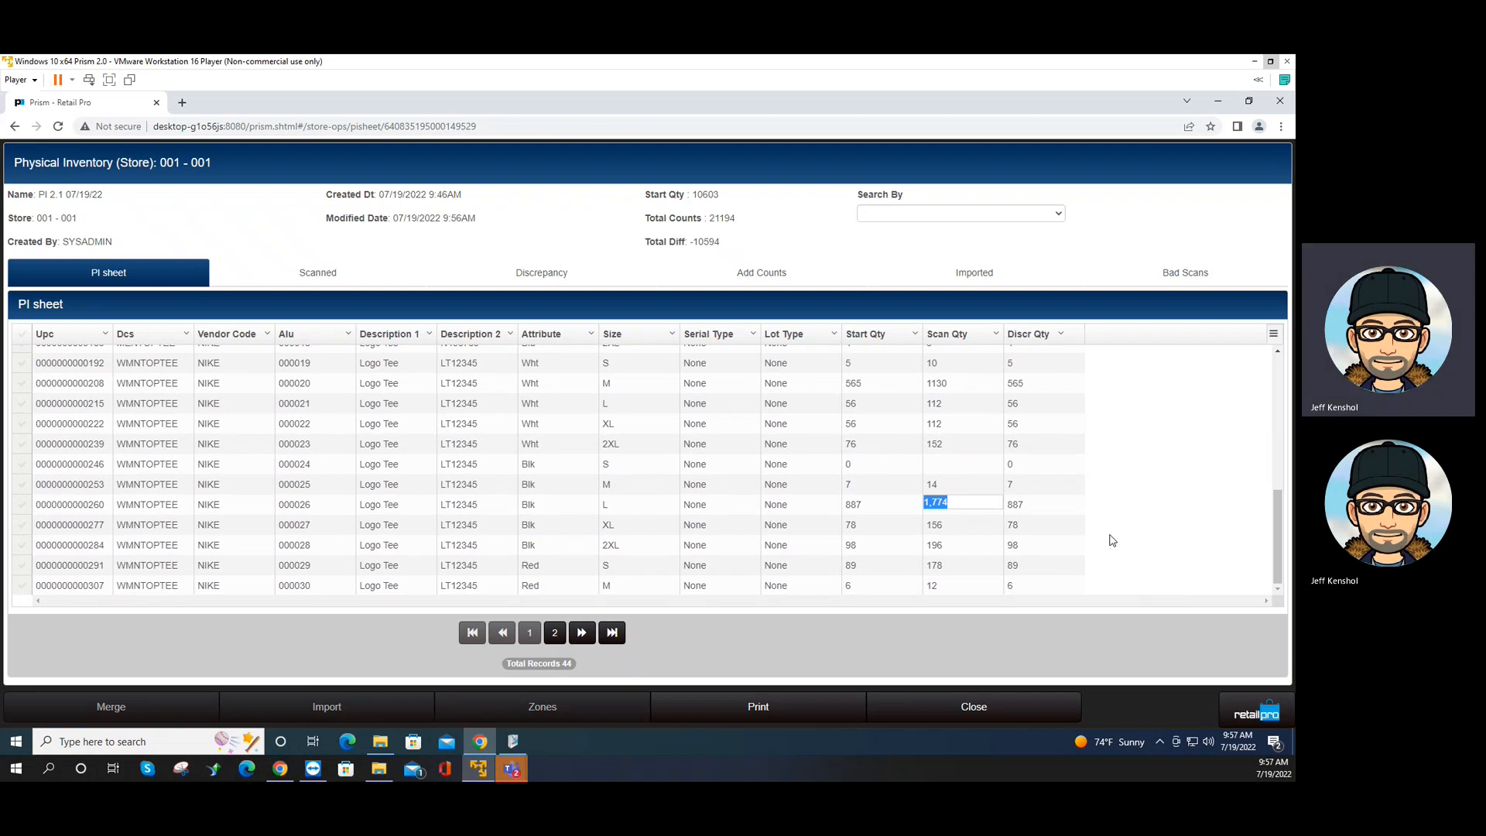
pyautogui.write('885')
pyautogui.press('Return')
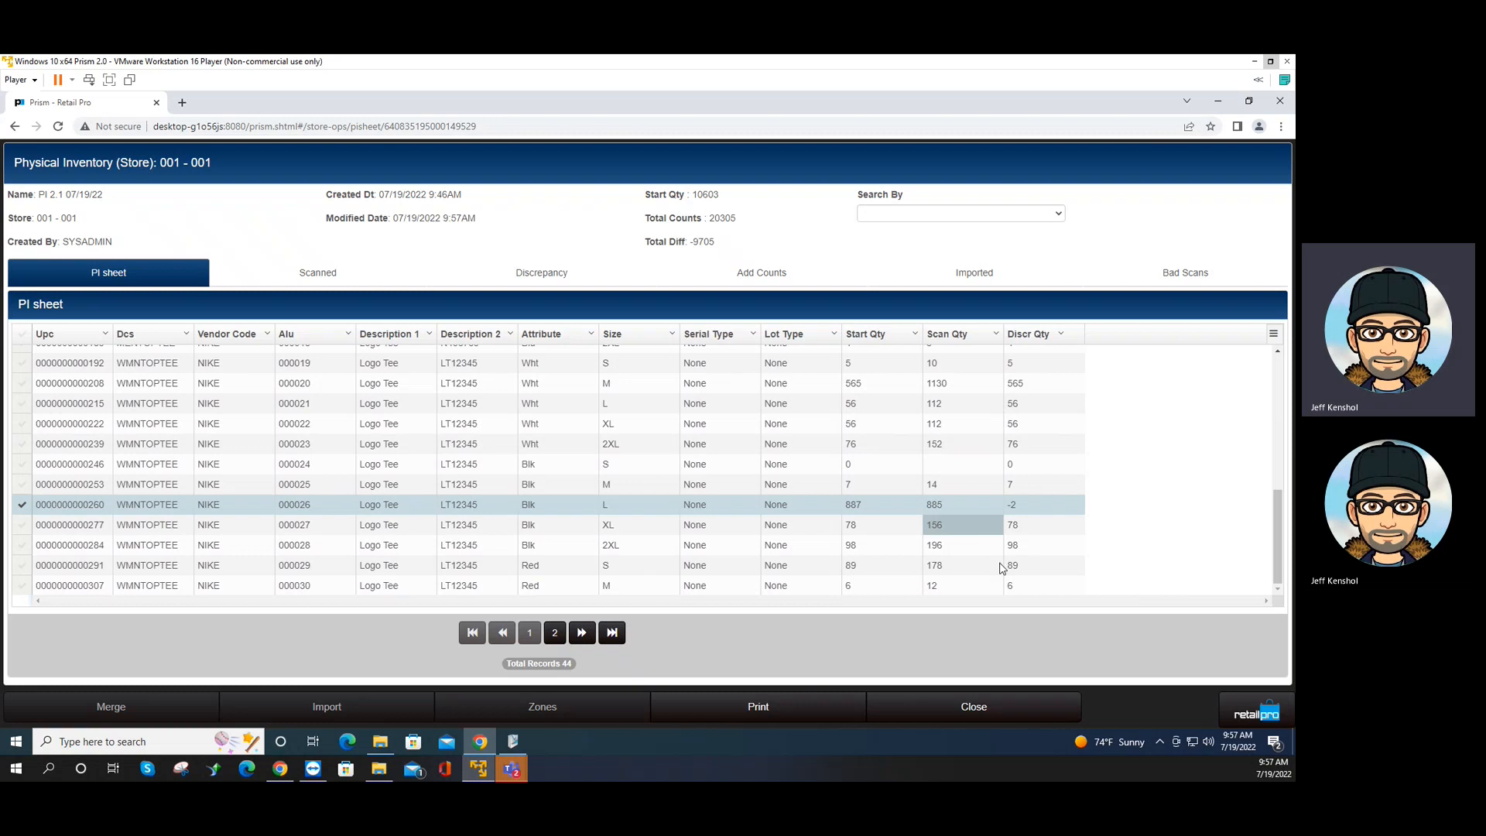
pyautogui.doubleClick(943, 525)
pyautogui.press('Escape')
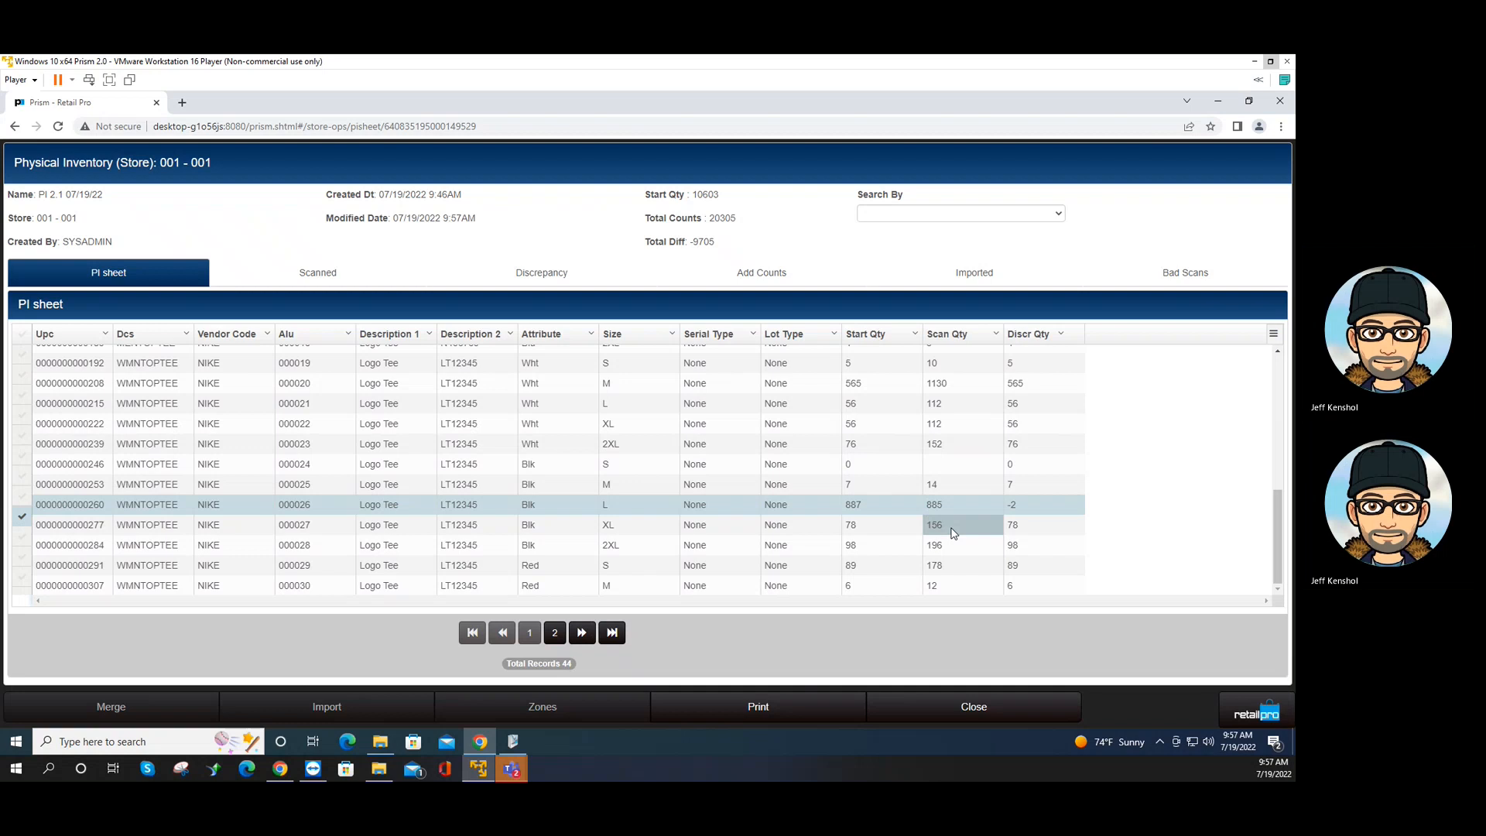
pyautogui.doubleClick(952, 531)
pyautogui.write('78')
pyautogui.press('Return')
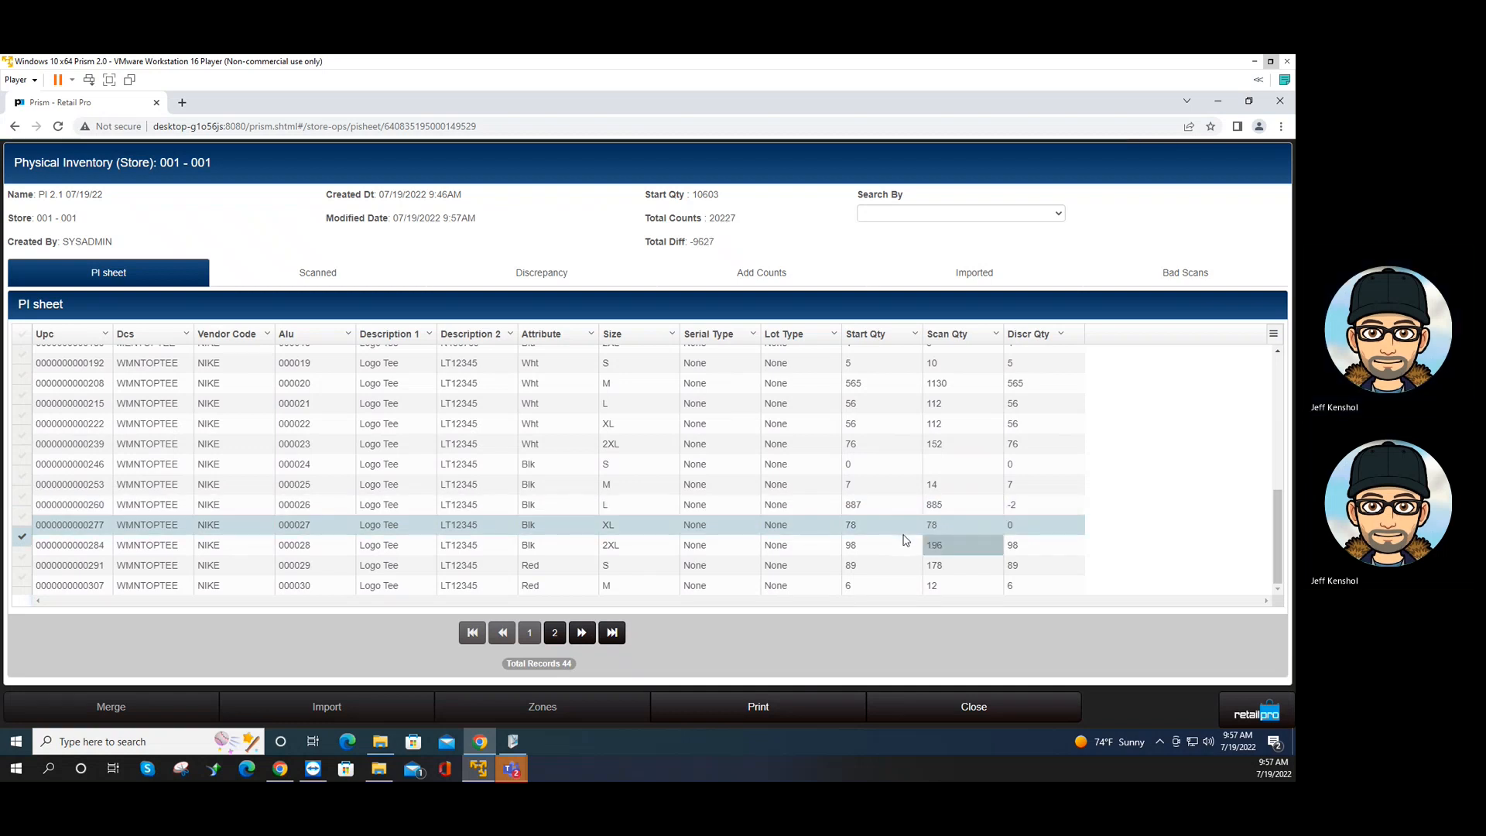
pyautogui.scroll(5, 943, 485)
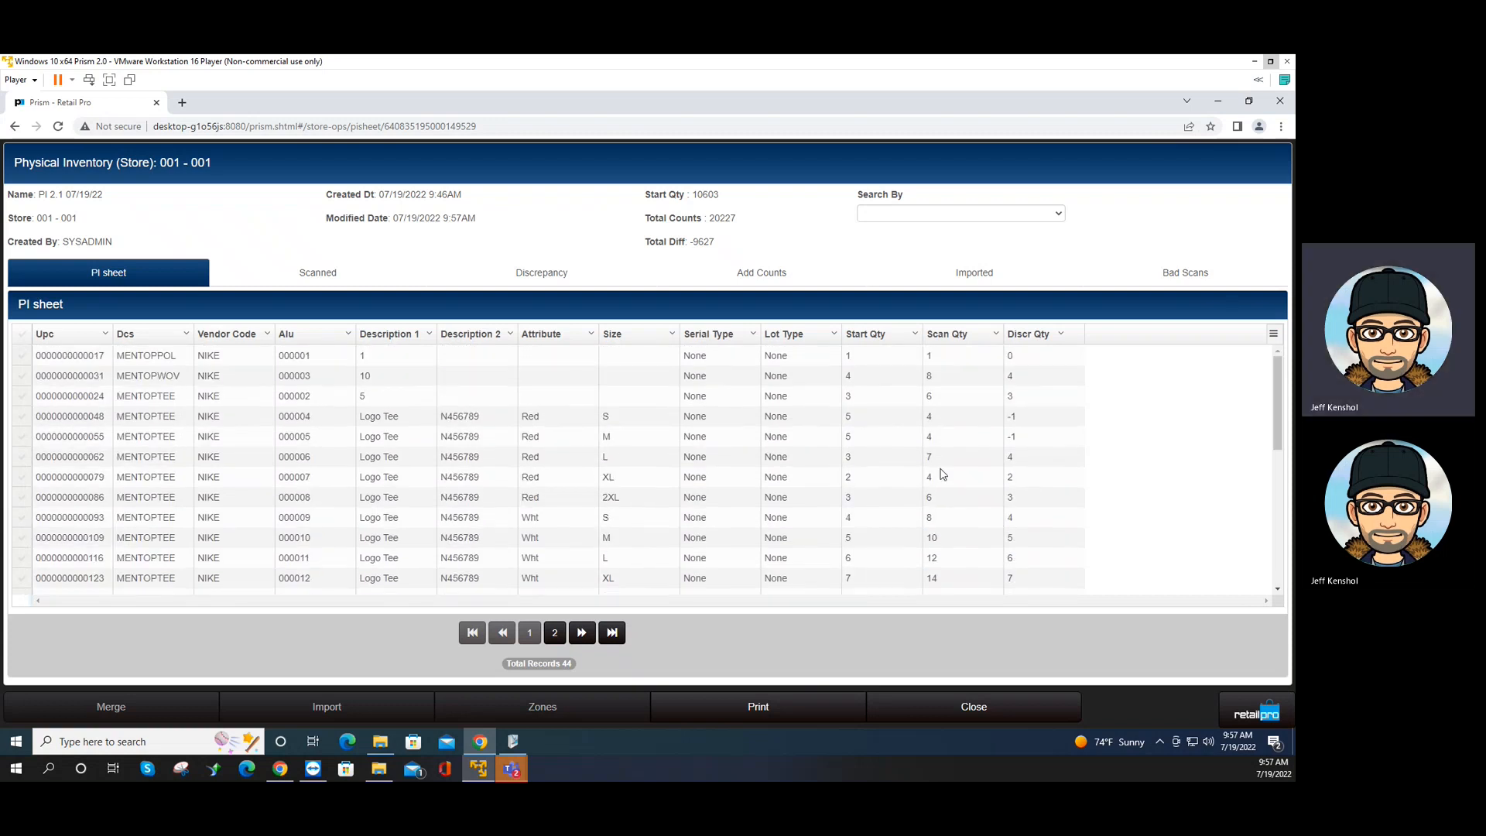
pyautogui.click(943, 475)
pyautogui.click(955, 516)
pyautogui.doubleClick(953, 518)
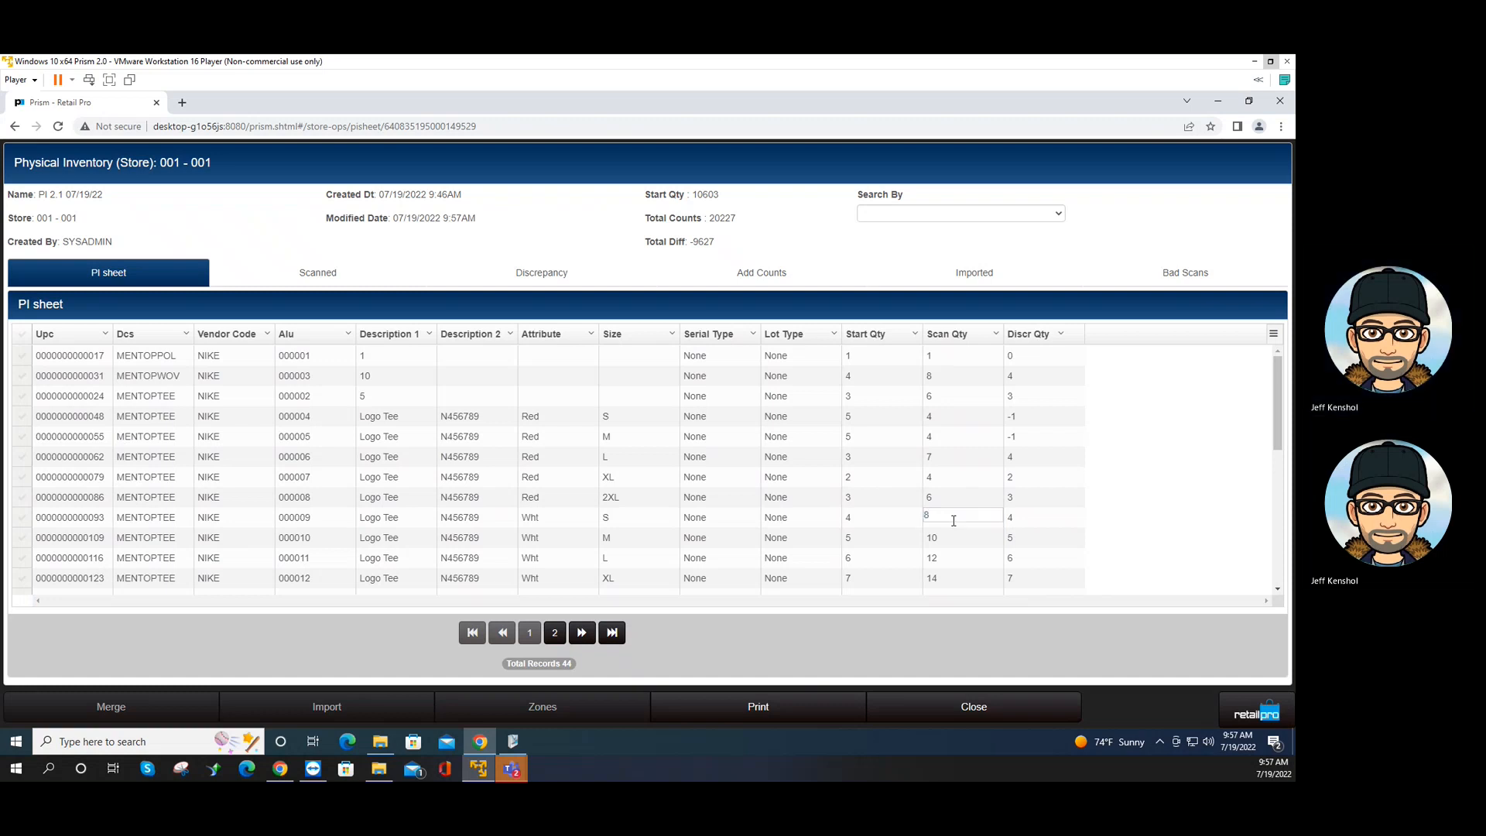
pyautogui.press('Return')
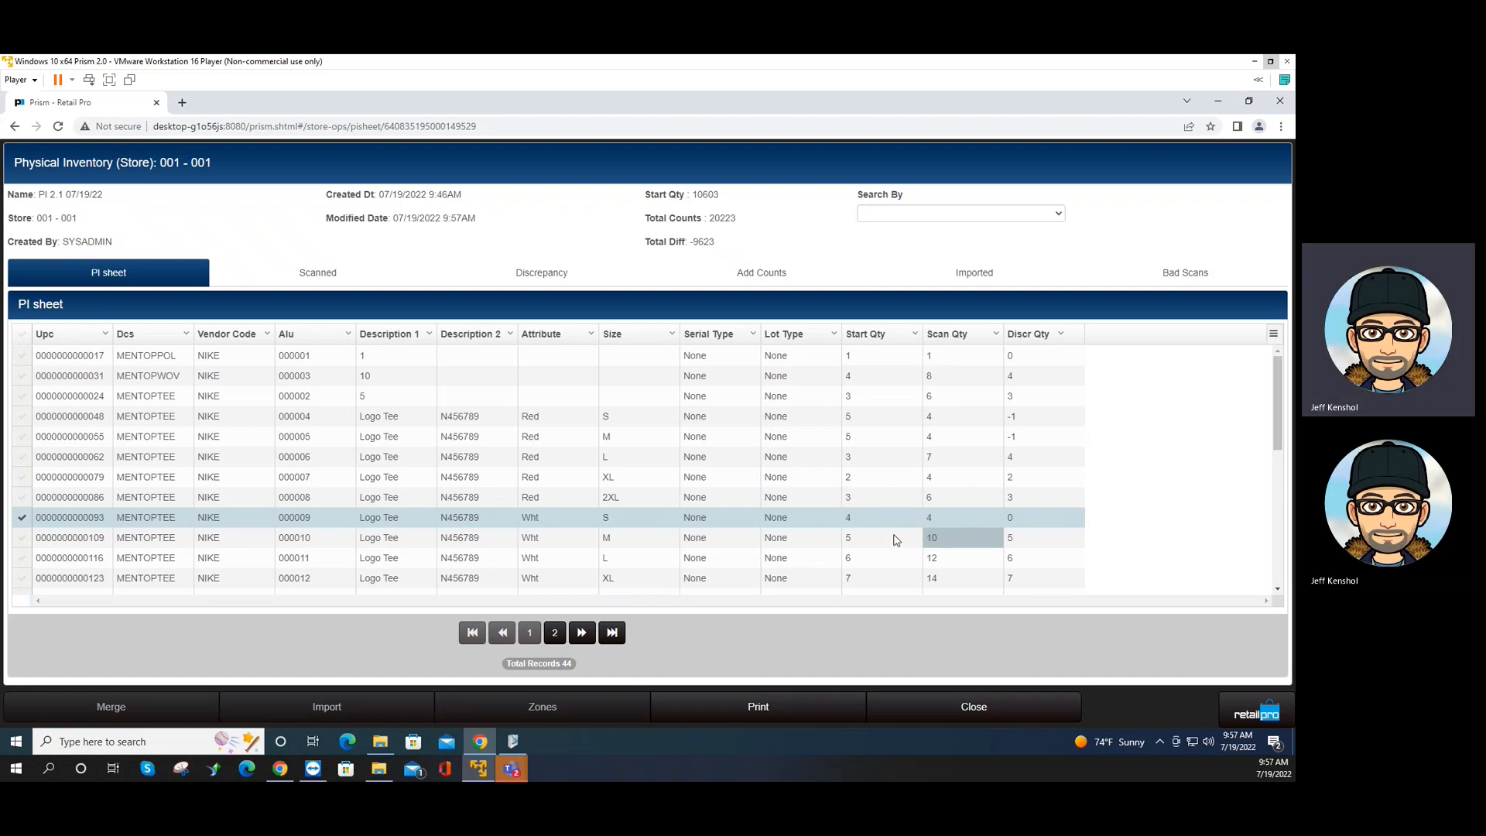
pyautogui.doubleClick(943, 537)
pyautogui.write('5')
pyautogui.press('Return')
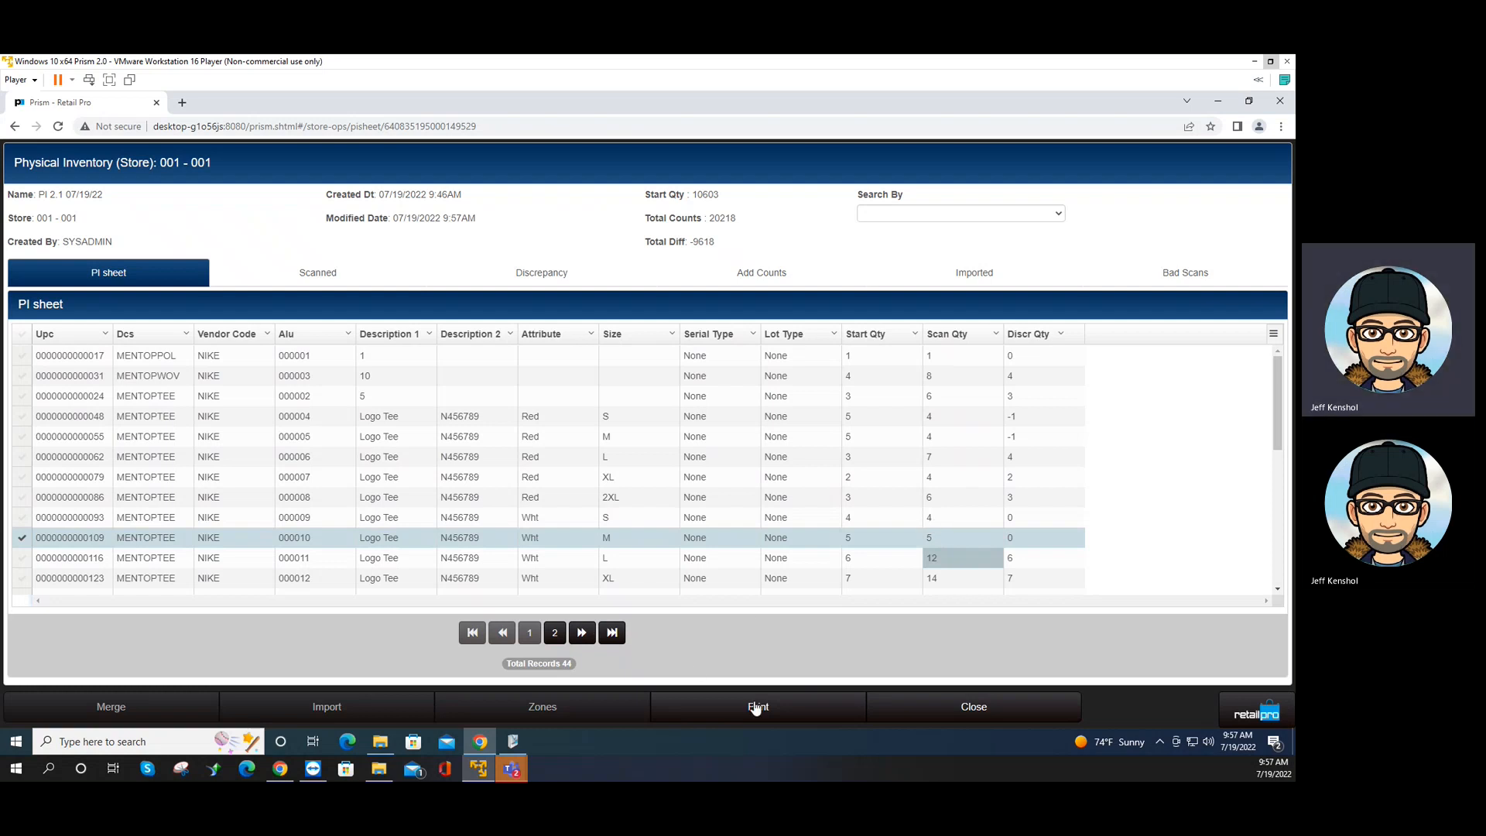
# Close the sheet and update the PI 2.1 07/19/22 physical inventory with All Counts and the adjustment reason Physical
pyautogui.click(936, 710)
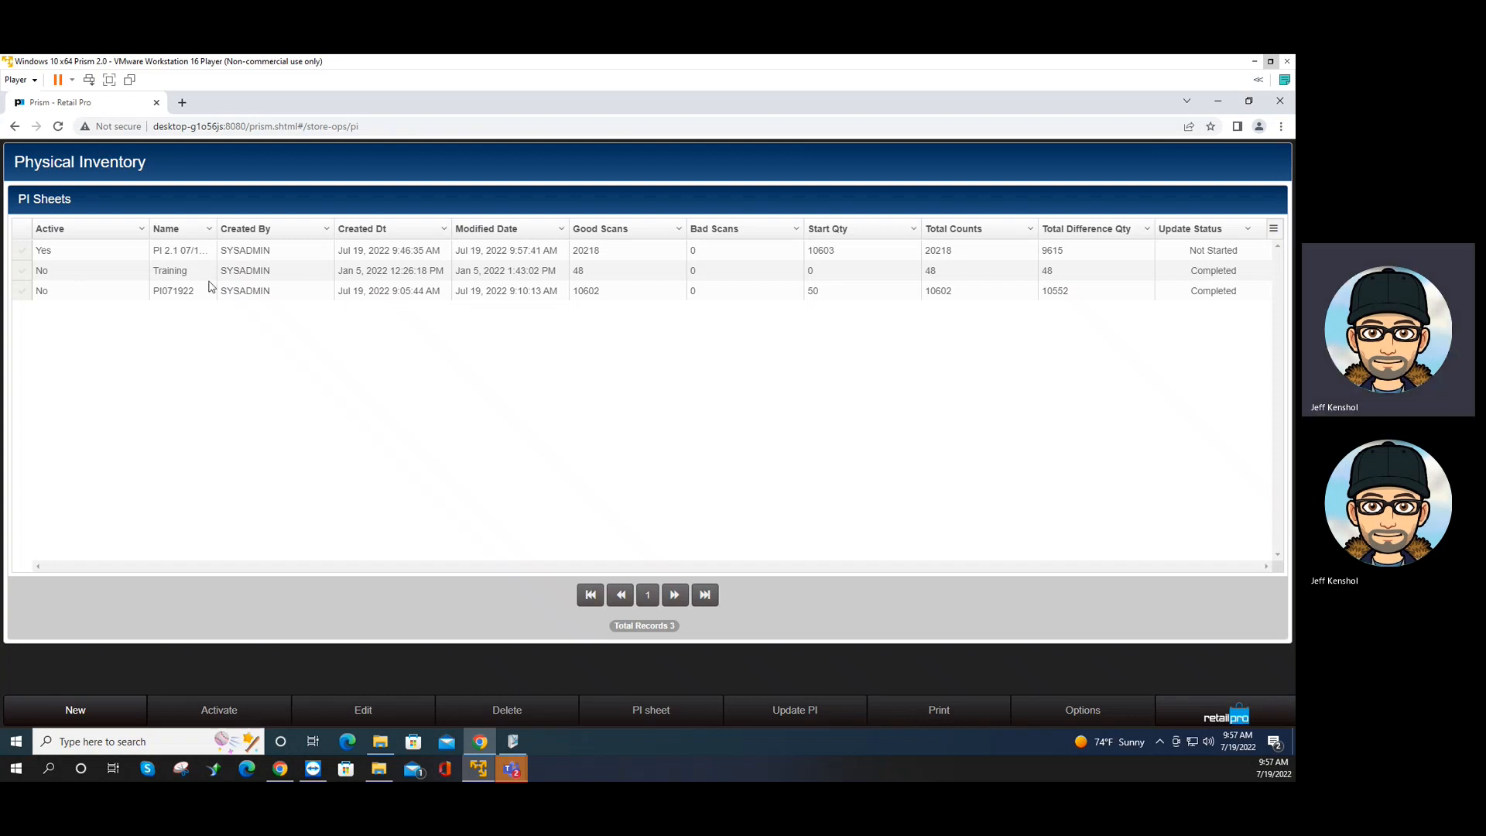
pyautogui.click(21, 251)
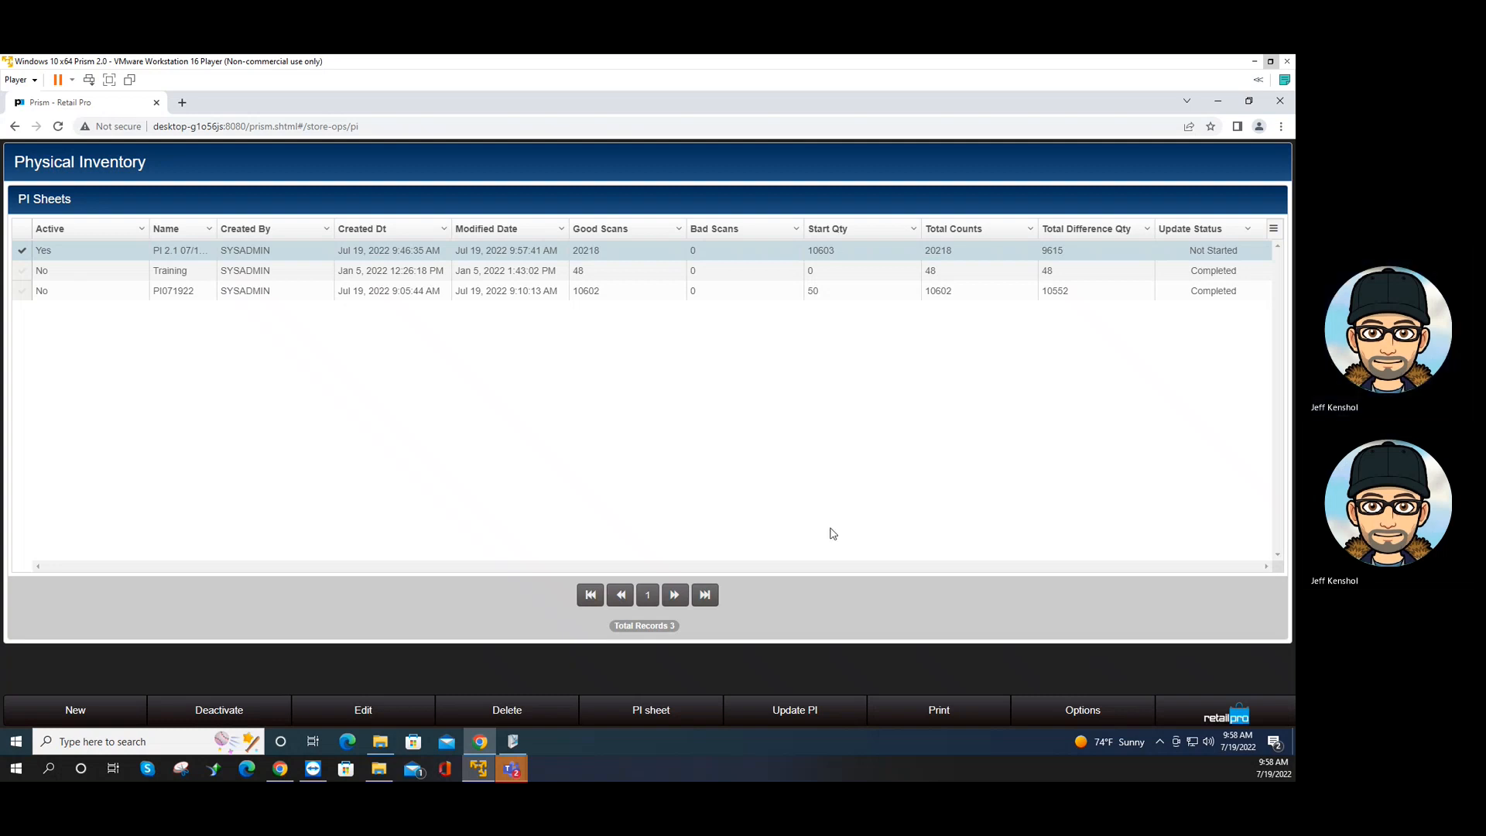
pyautogui.click(803, 711)
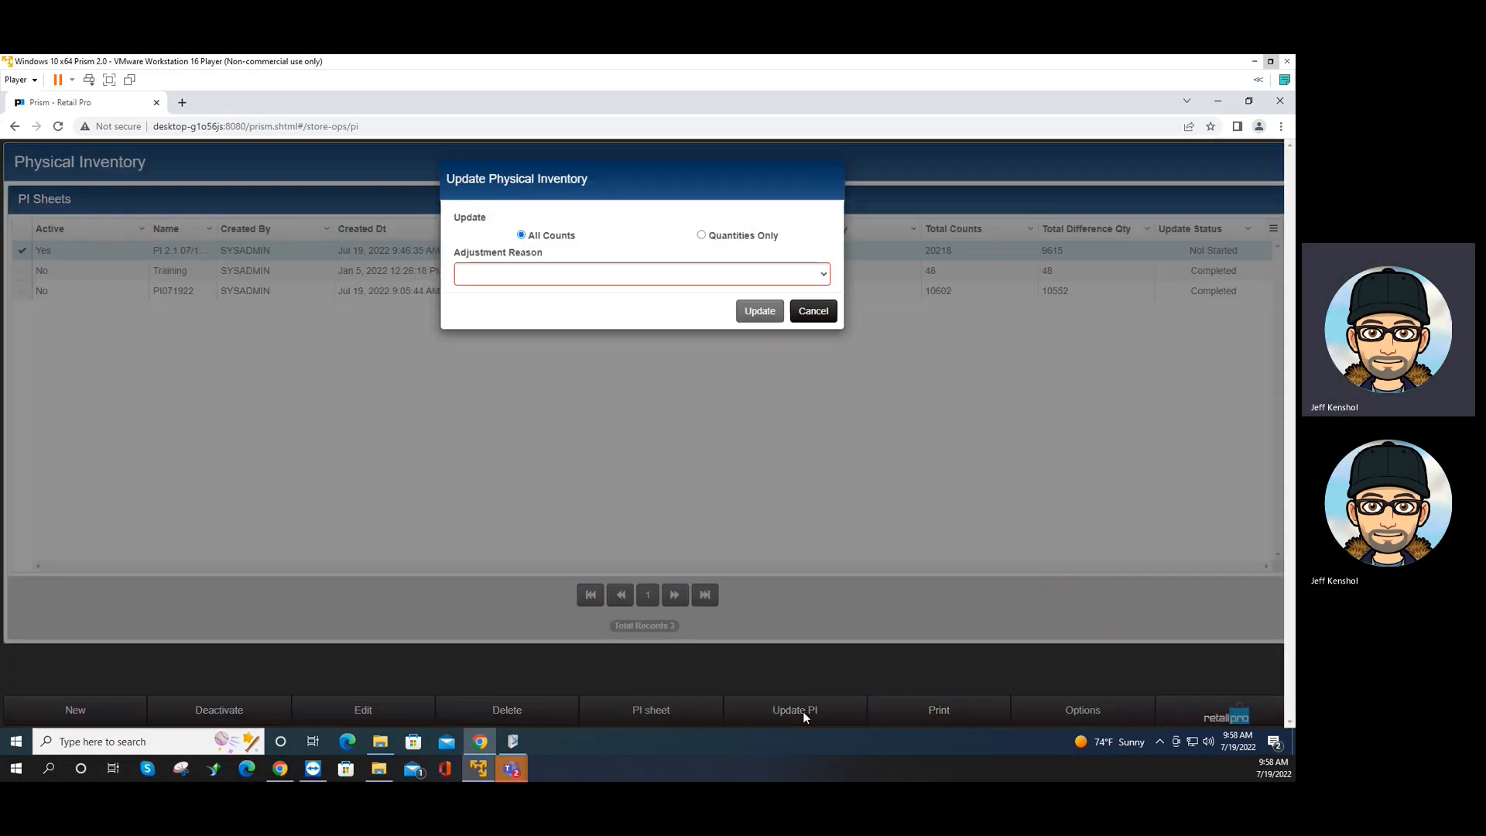
pyautogui.click(647, 280)
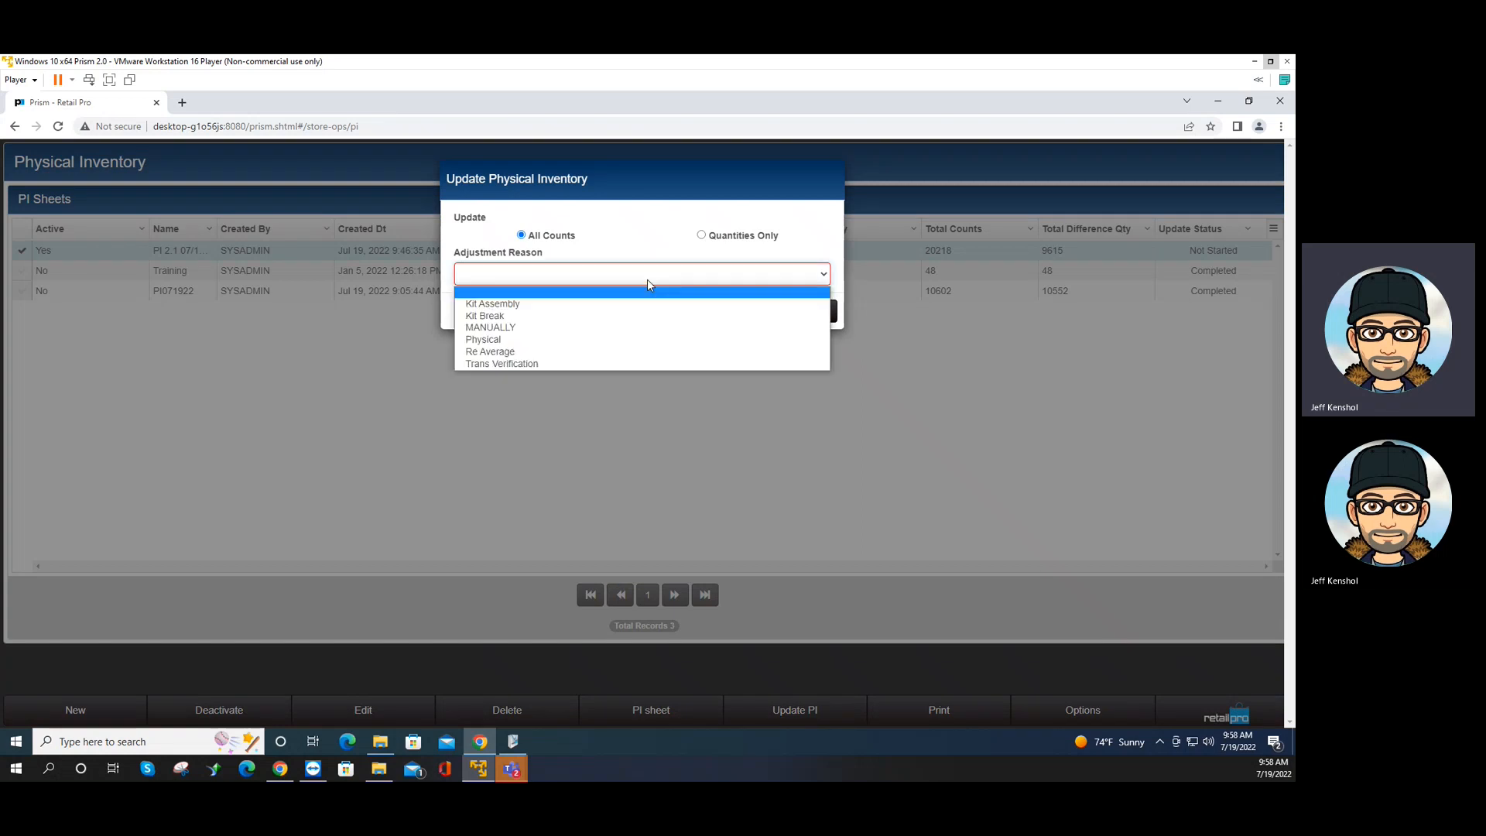
pyautogui.click(559, 340)
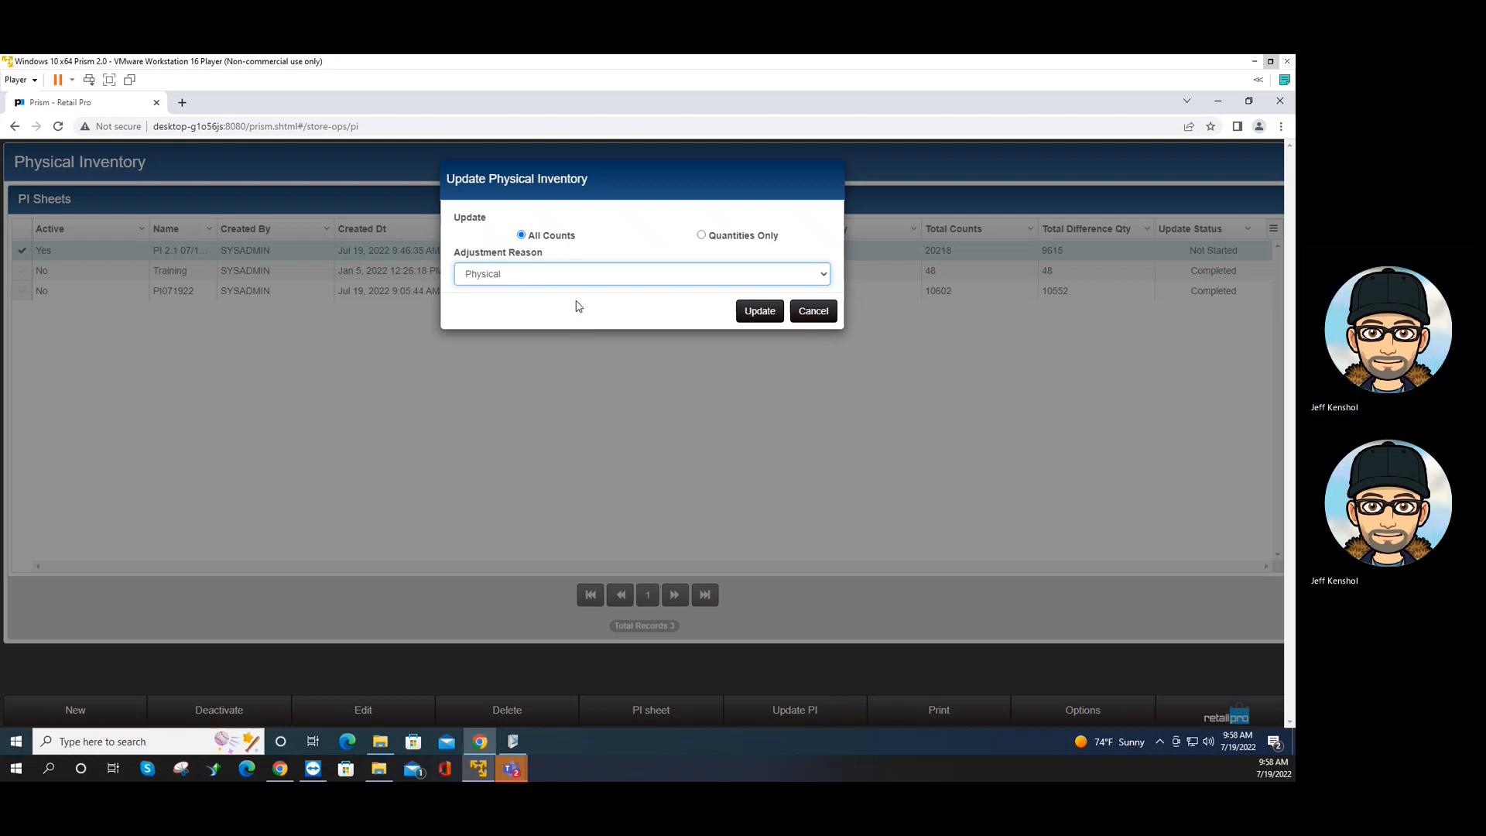
pyautogui.click(762, 317)
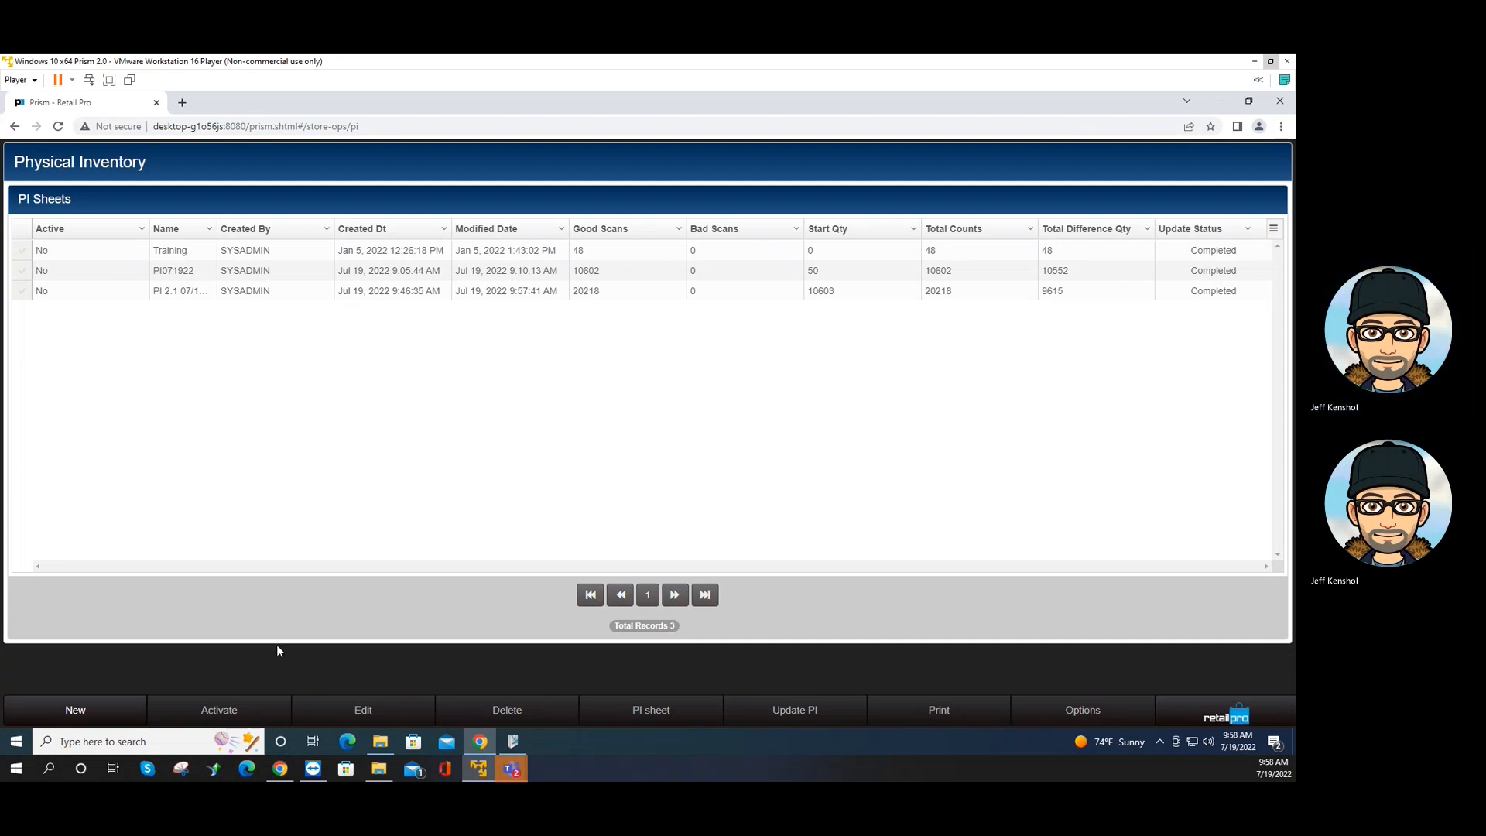
# In the Administration Console's merchandise node preferences for PI sheets, set Physical Inventory Type to Zone and save
pyautogui.click(1180, 718)
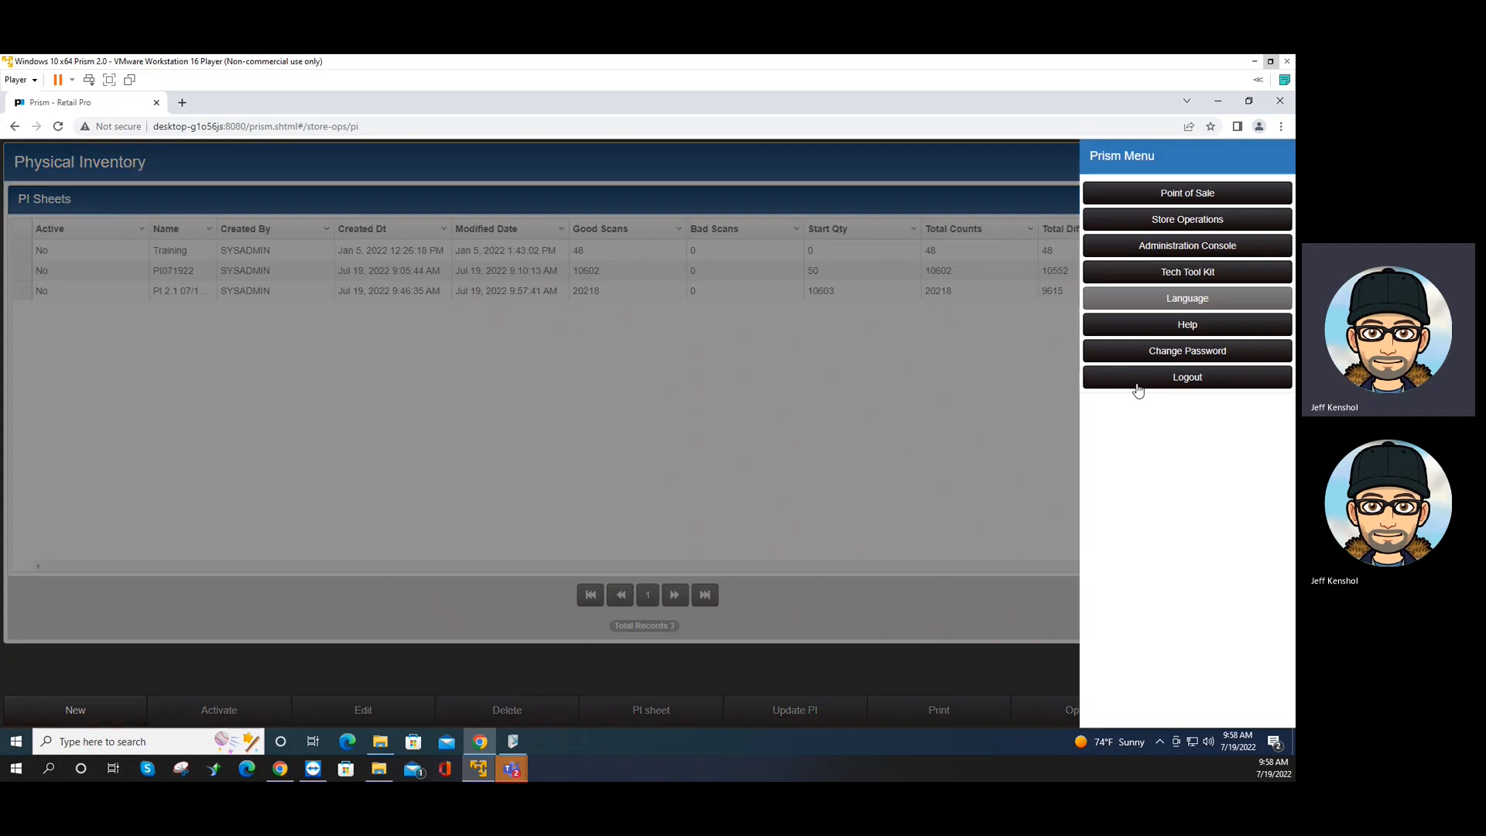
pyautogui.click(1160, 246)
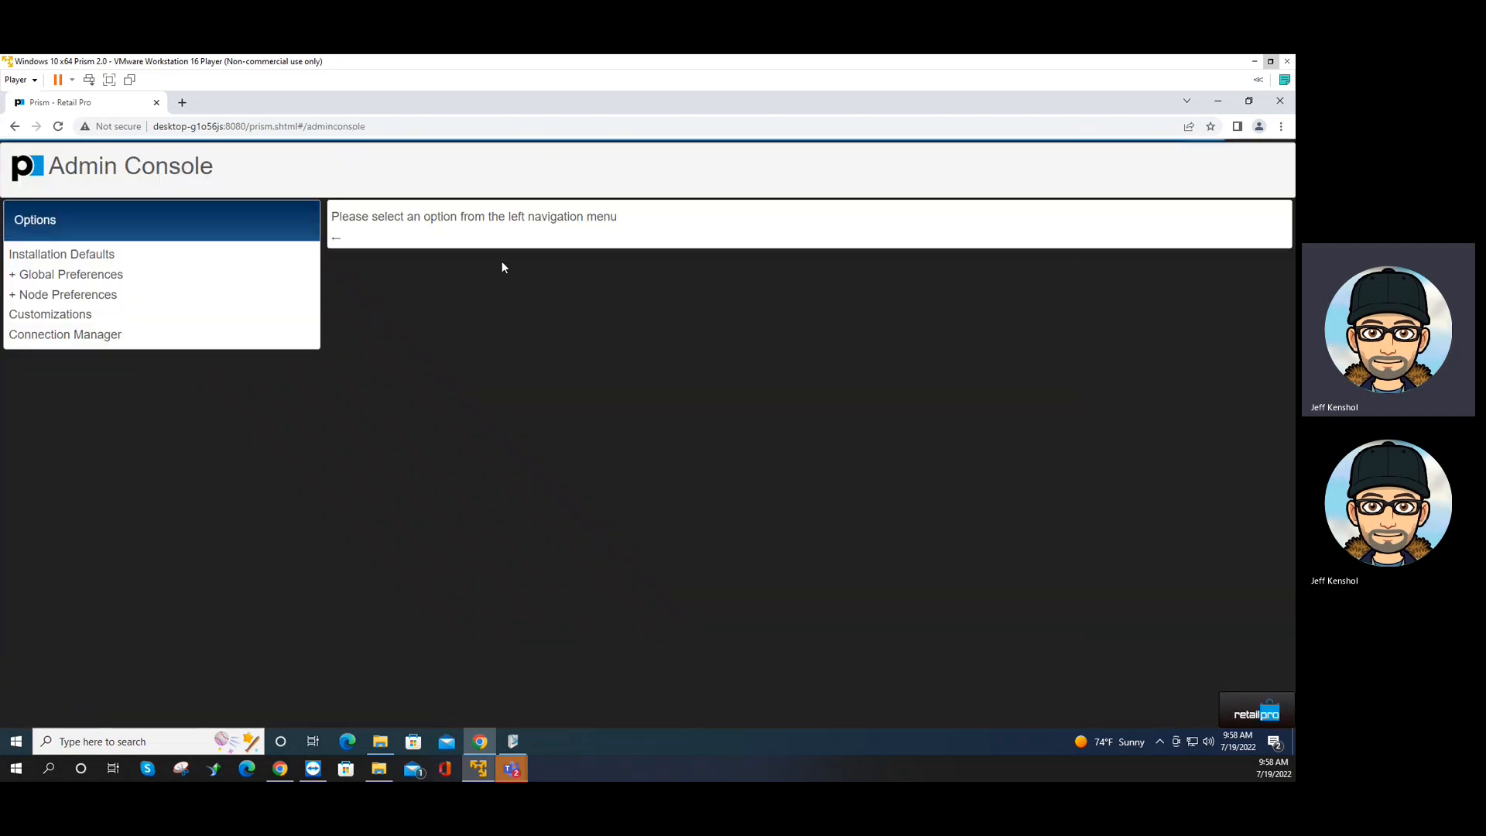
pyautogui.click(13, 299)
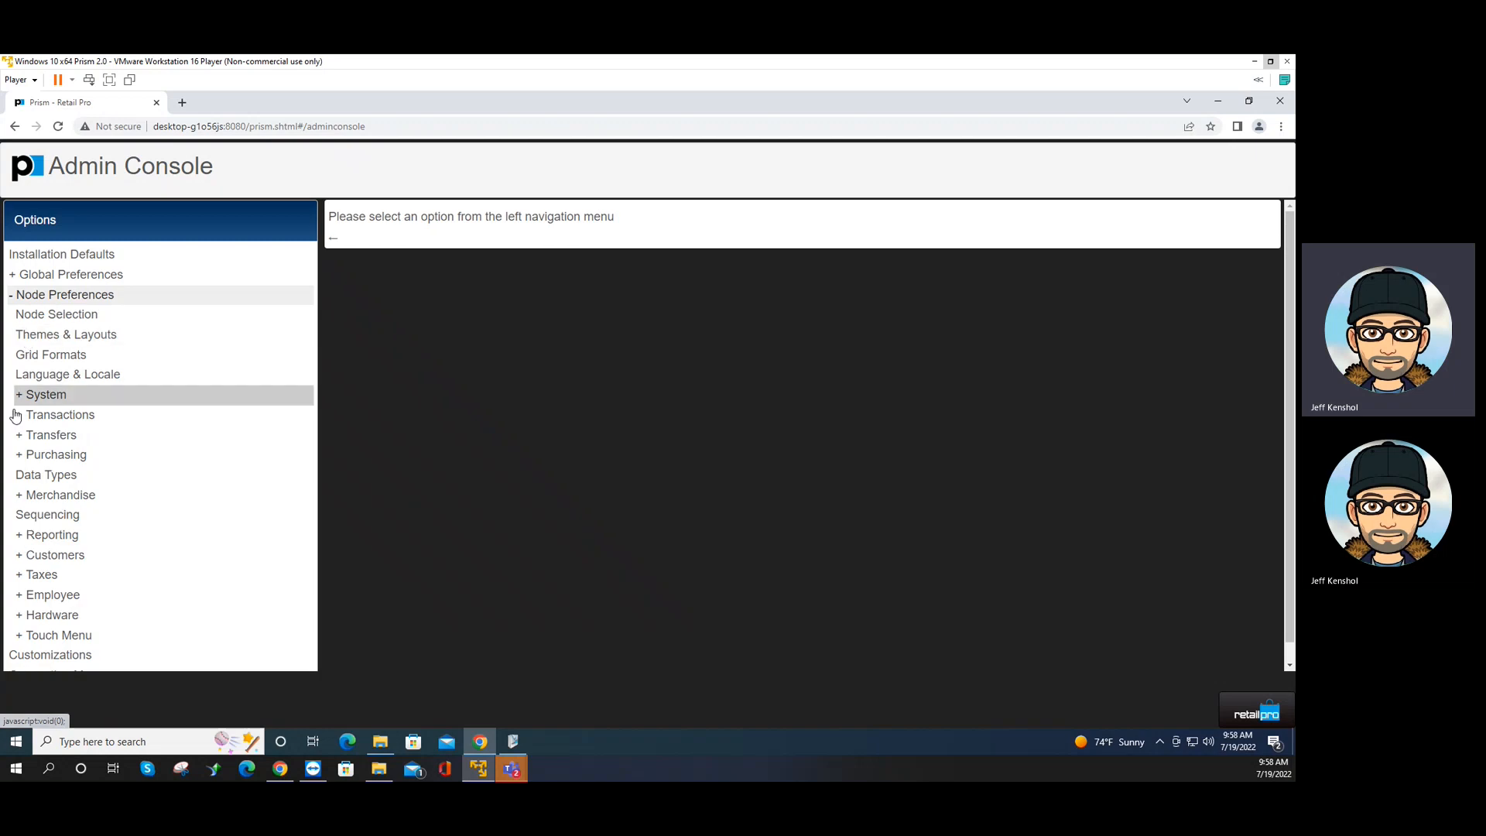
pyautogui.click(44, 503)
pyautogui.click(48, 555)
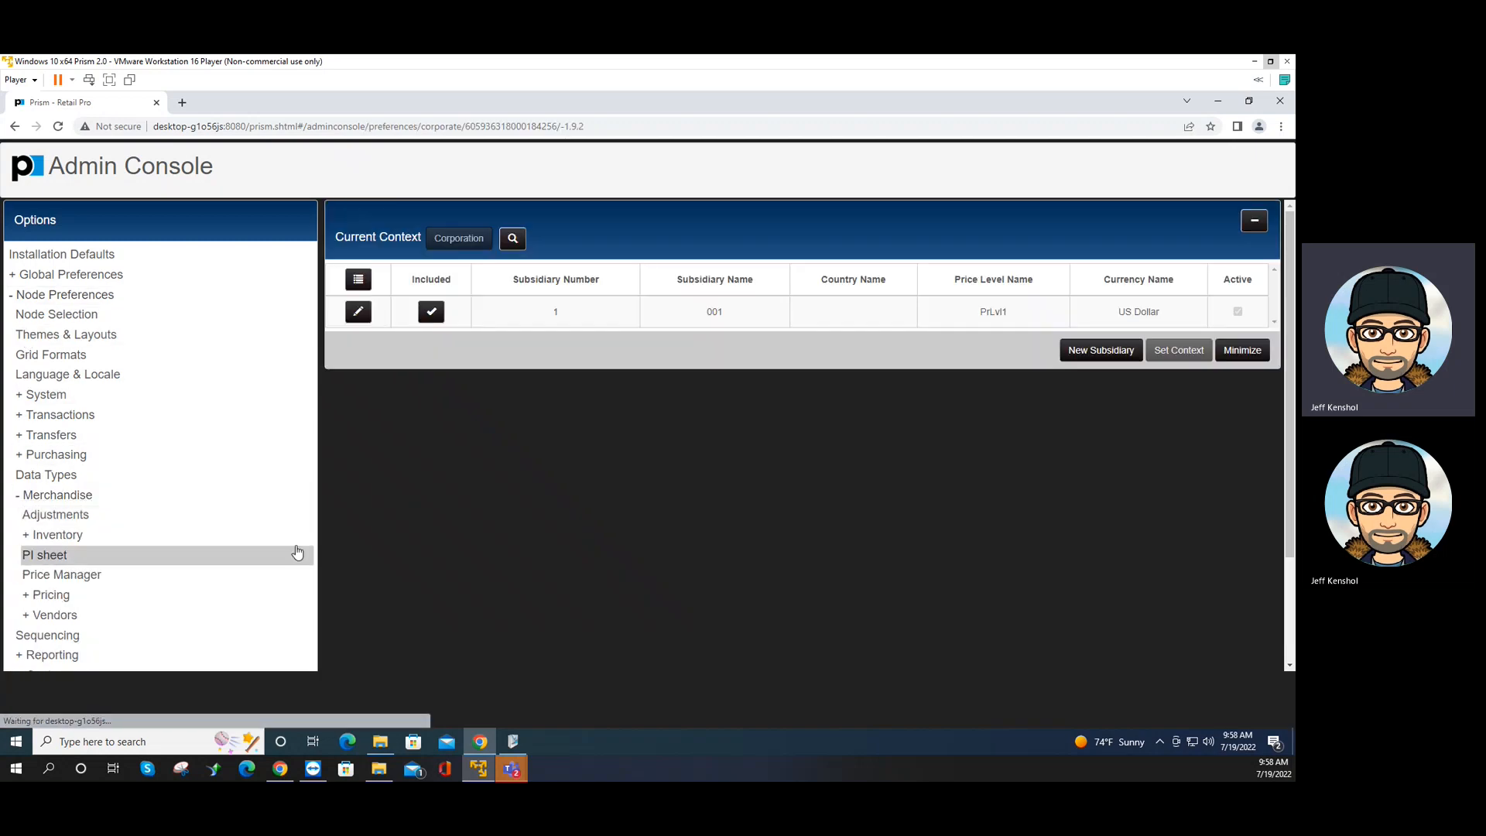
pyautogui.click(426, 474)
pyautogui.click(401, 503)
pyautogui.click(1046, 707)
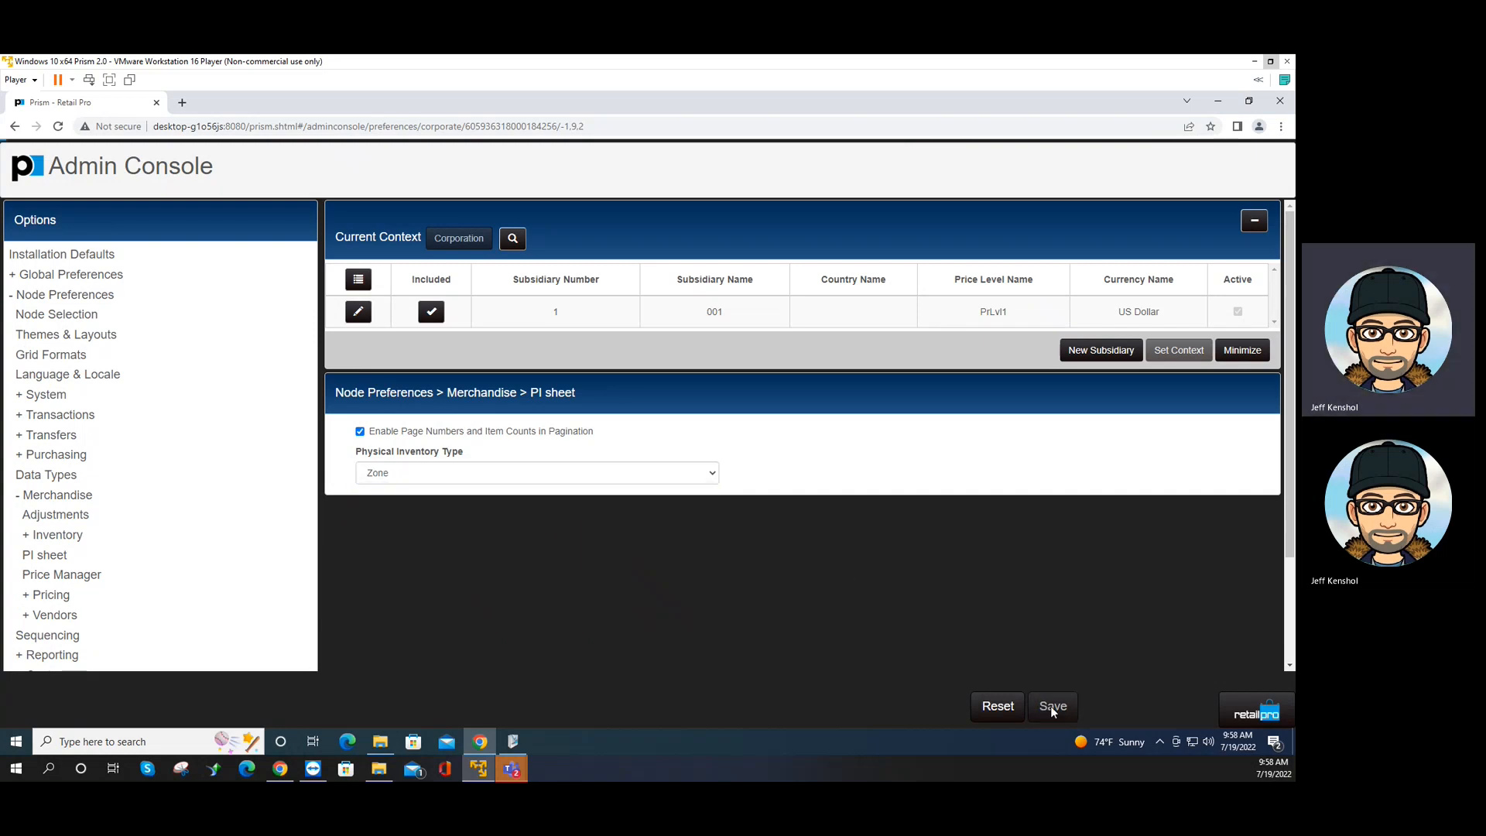
# Return to the physical inventory list in Store Operations and start creating a new PI sheet
pyautogui.click(1245, 712)
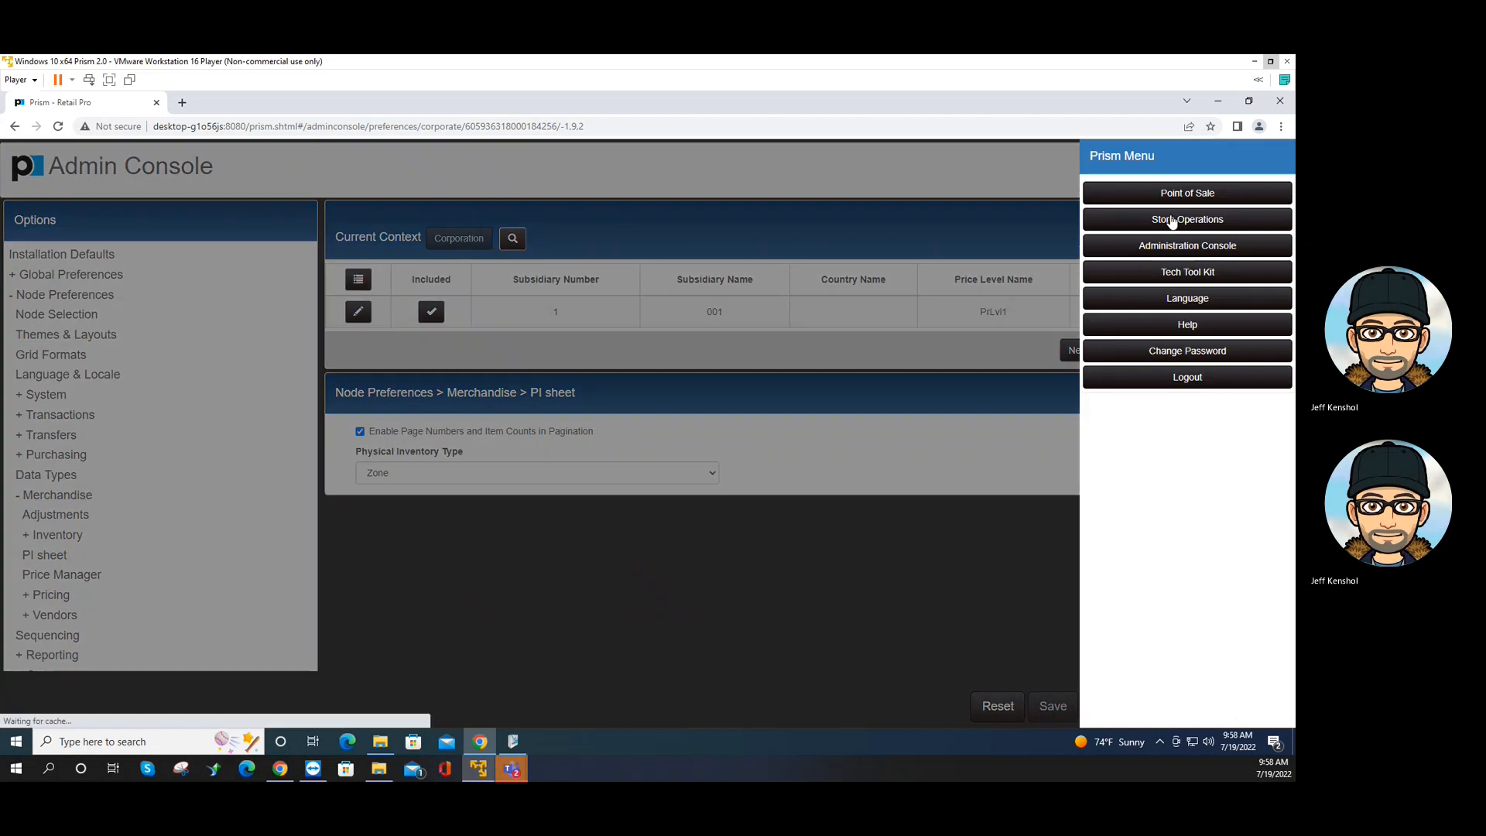
pyautogui.click(1172, 222)
pyautogui.click(363, 200)
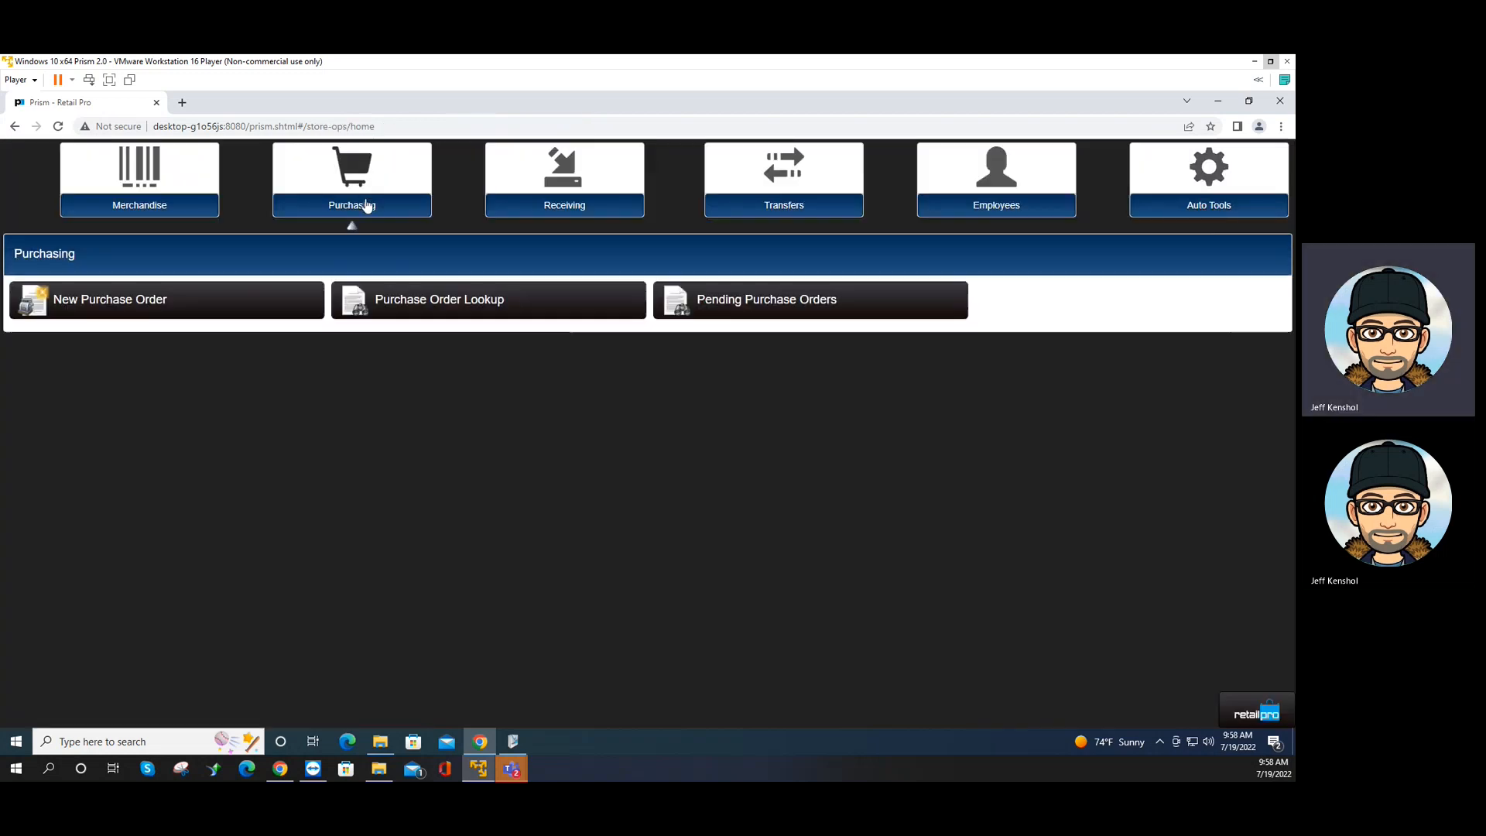
pyautogui.click(197, 187)
pyautogui.click(425, 309)
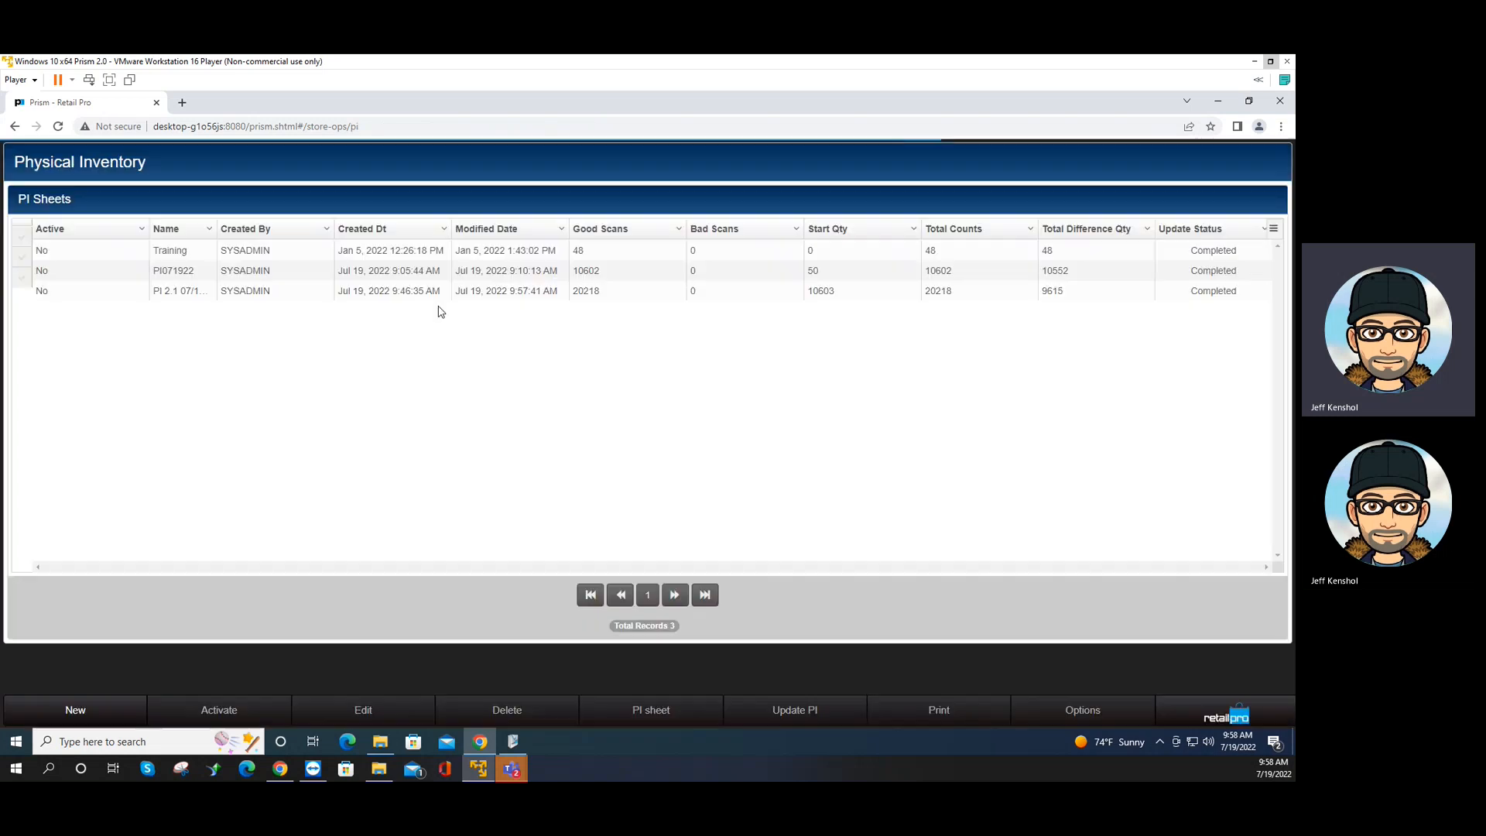
pyautogui.click(117, 709)
pyautogui.click(499, 275)
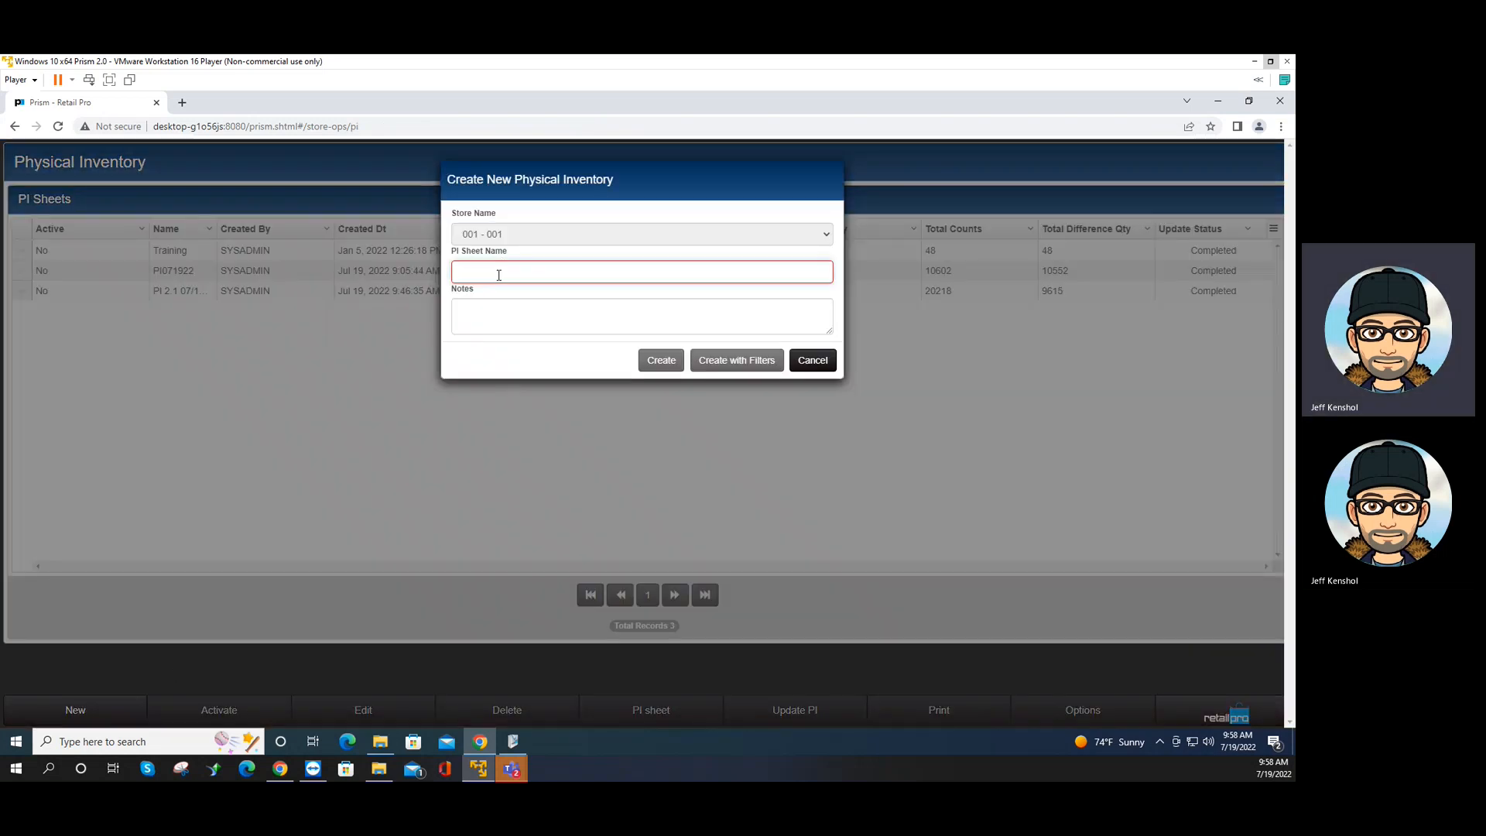
pyautogui.write('PI ')
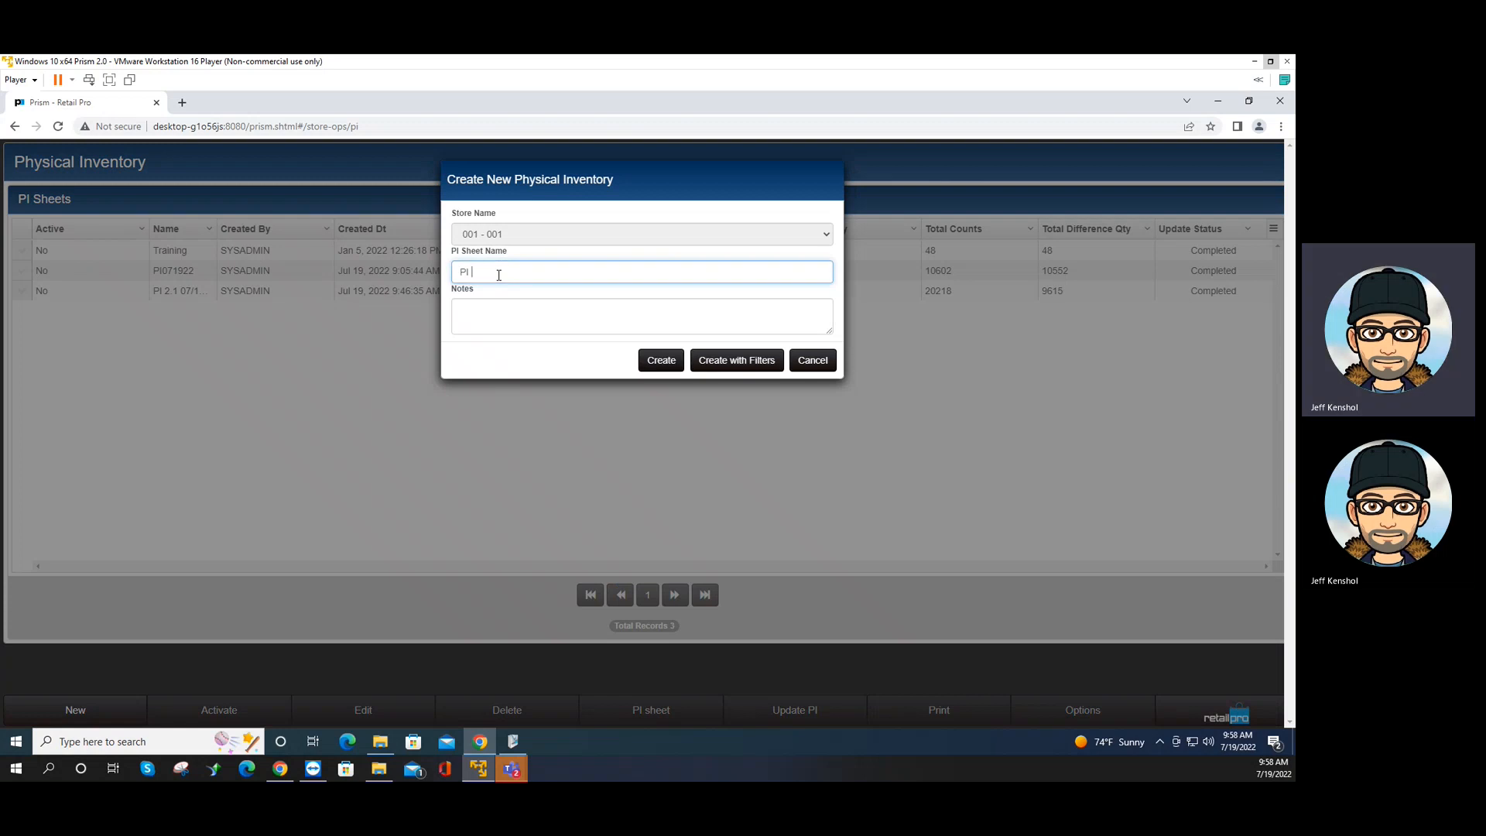
pyautogui.write('ZONE')
pyautogui.press('BackSpace')
pyautogui.press('BackSpace')
pyautogui.press('BackSpace')
pyautogui.press('BackSpace')
pyautogui.press('BackSpace')
pyautogui.press('BackSpace')
pyautogui.press('BackSpace')
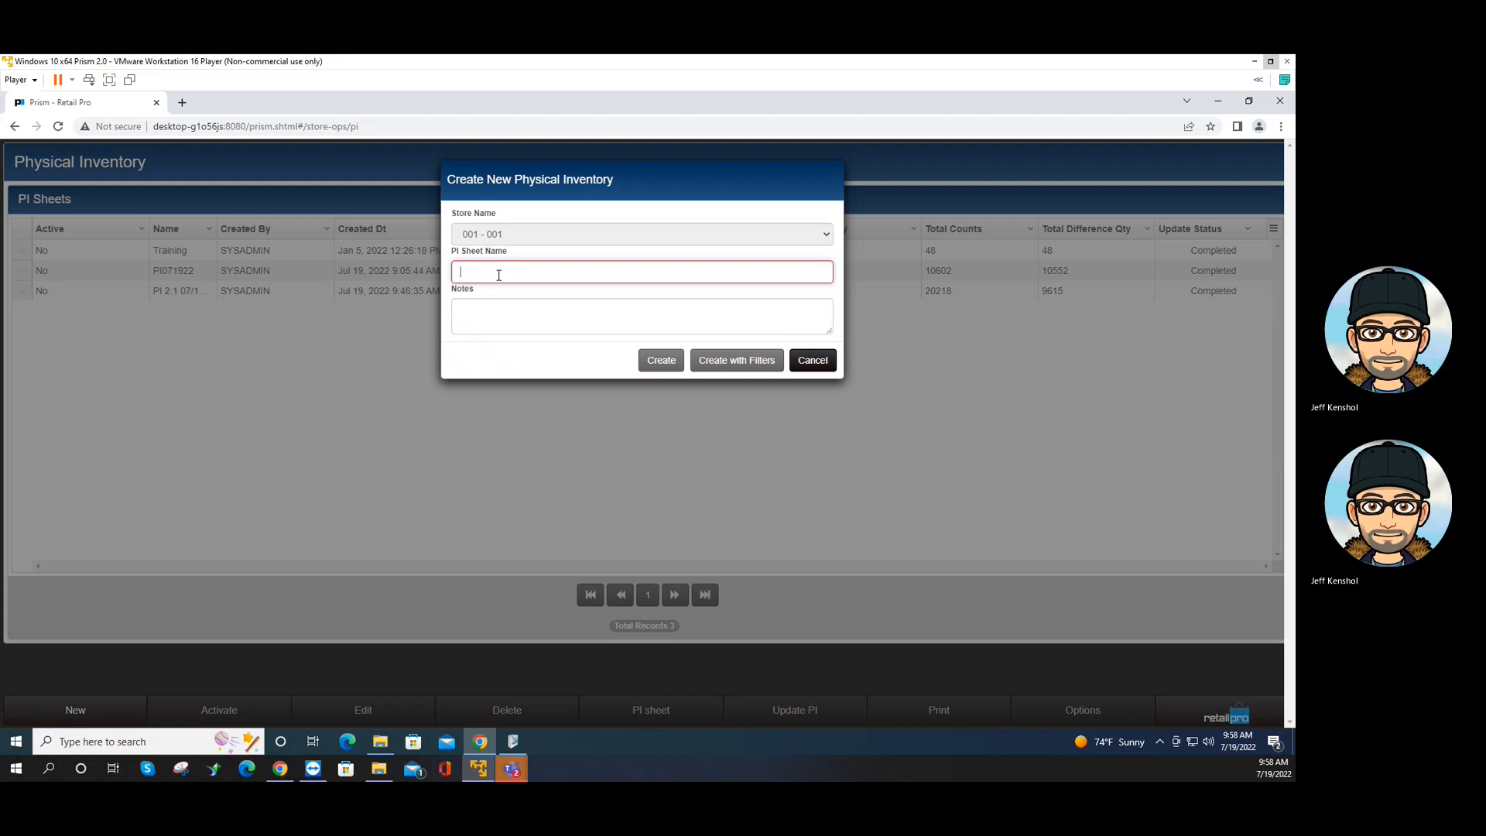
pyautogui.write('PI')
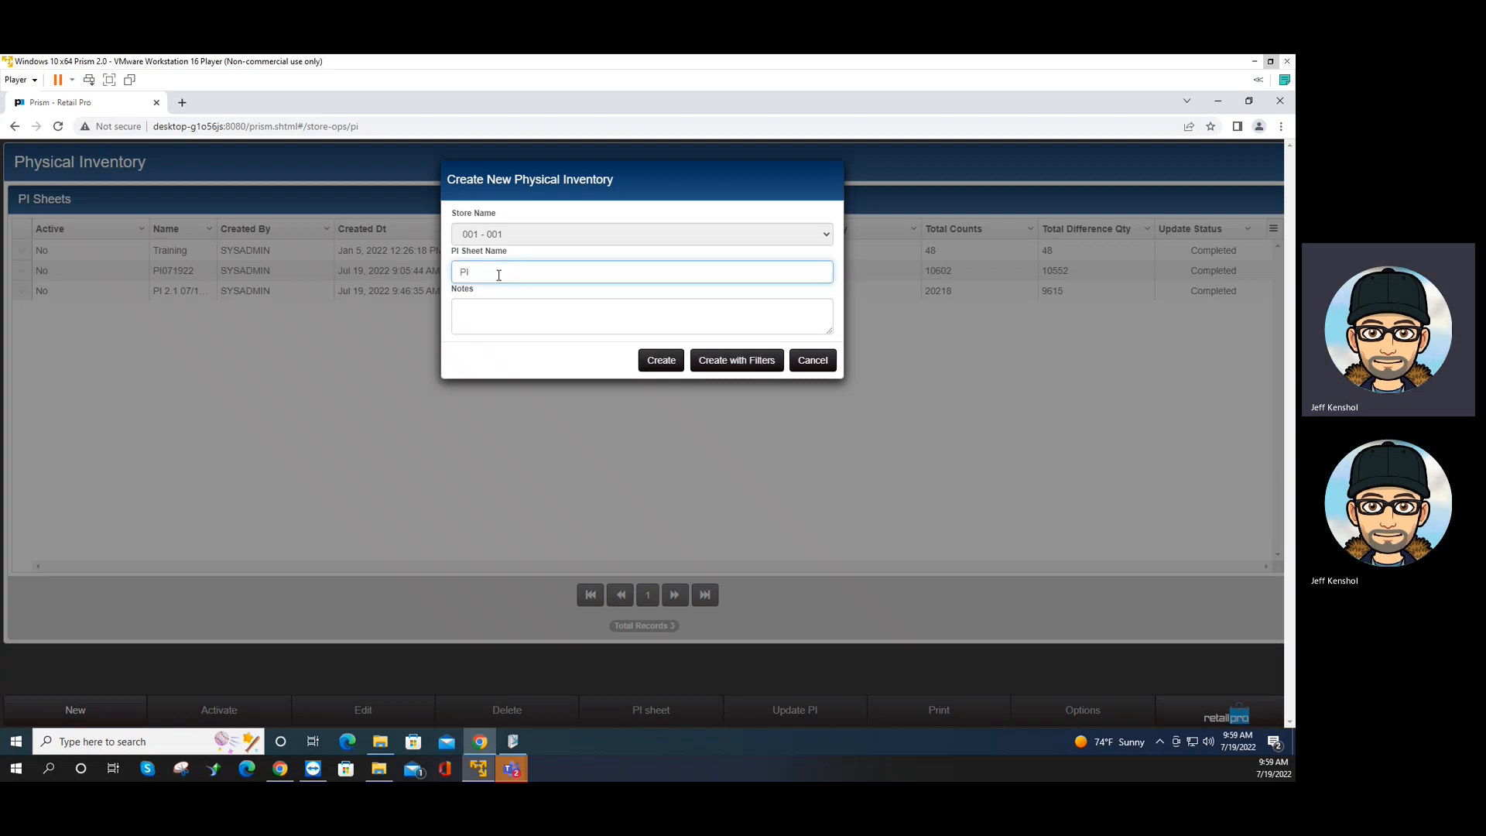
pyautogui.press('BackSpace')
pyautogui.press('BackSpace')
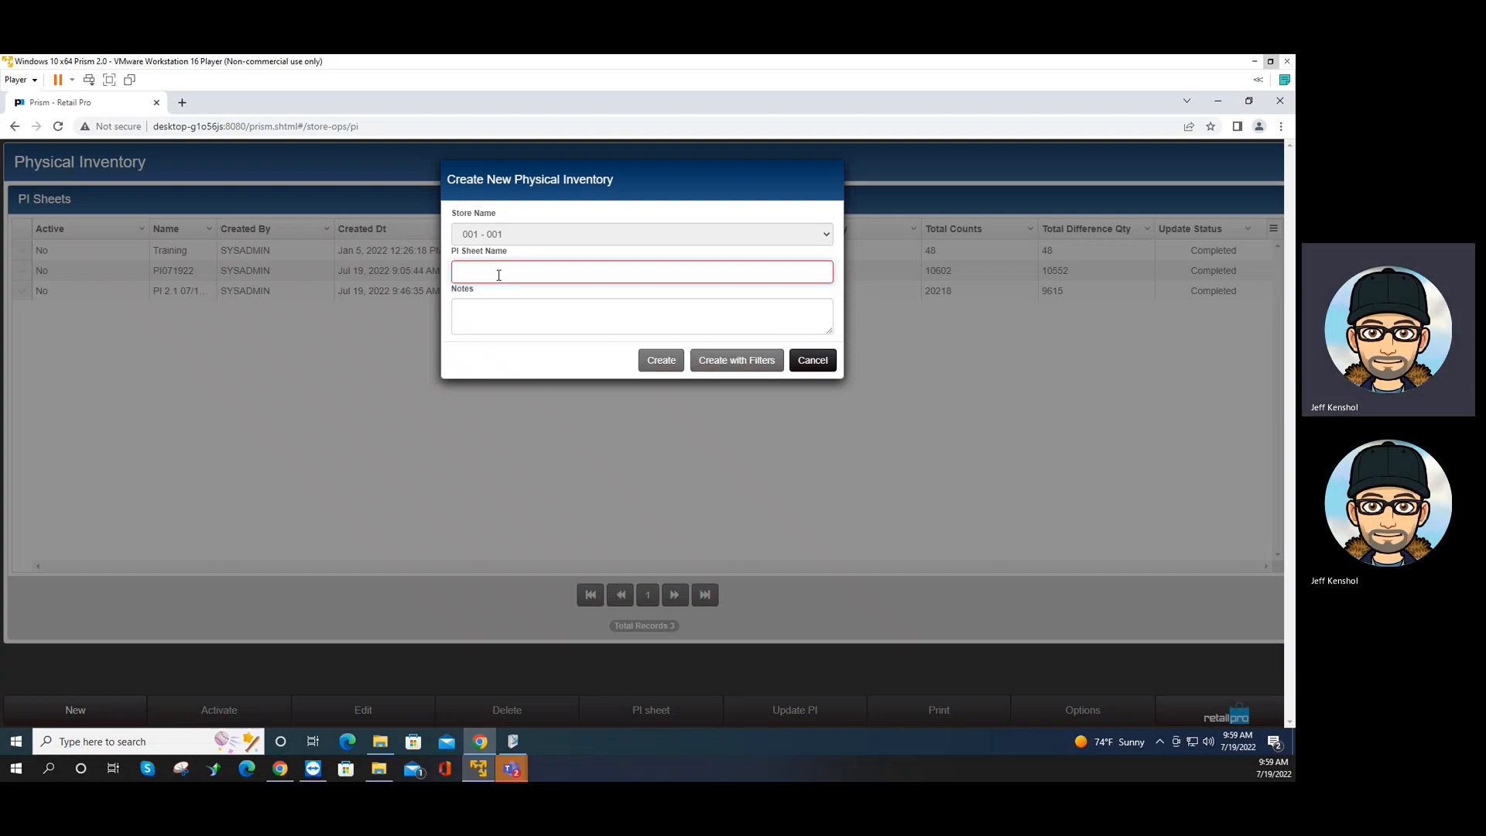
# Name the new PI sheet Str1 PI 071922 and choose to create it with filters
pyautogui.write('Str')
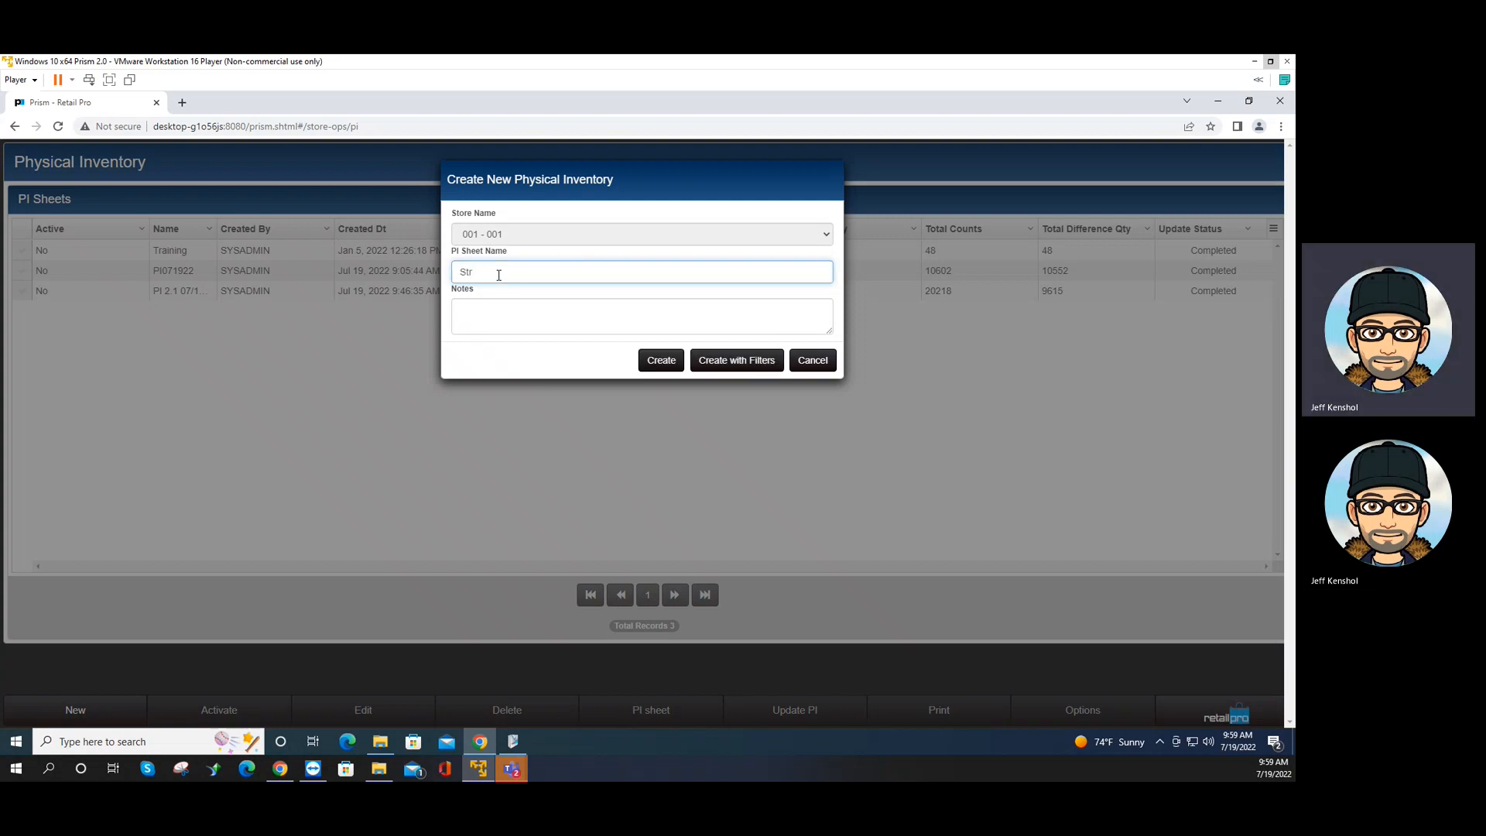
pyautogui.write('1 PI 071922')
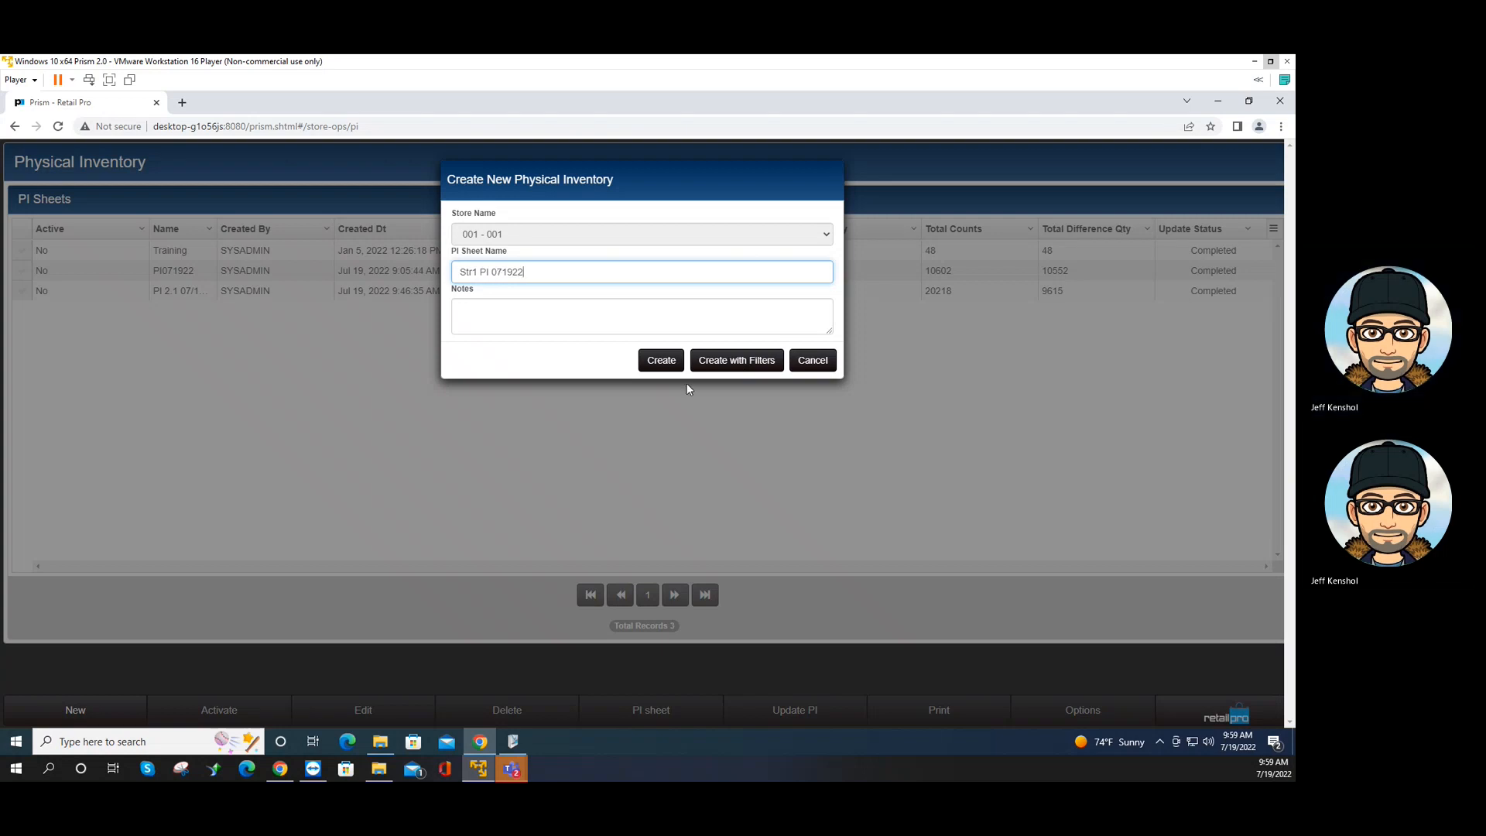
pyautogui.click(738, 361)
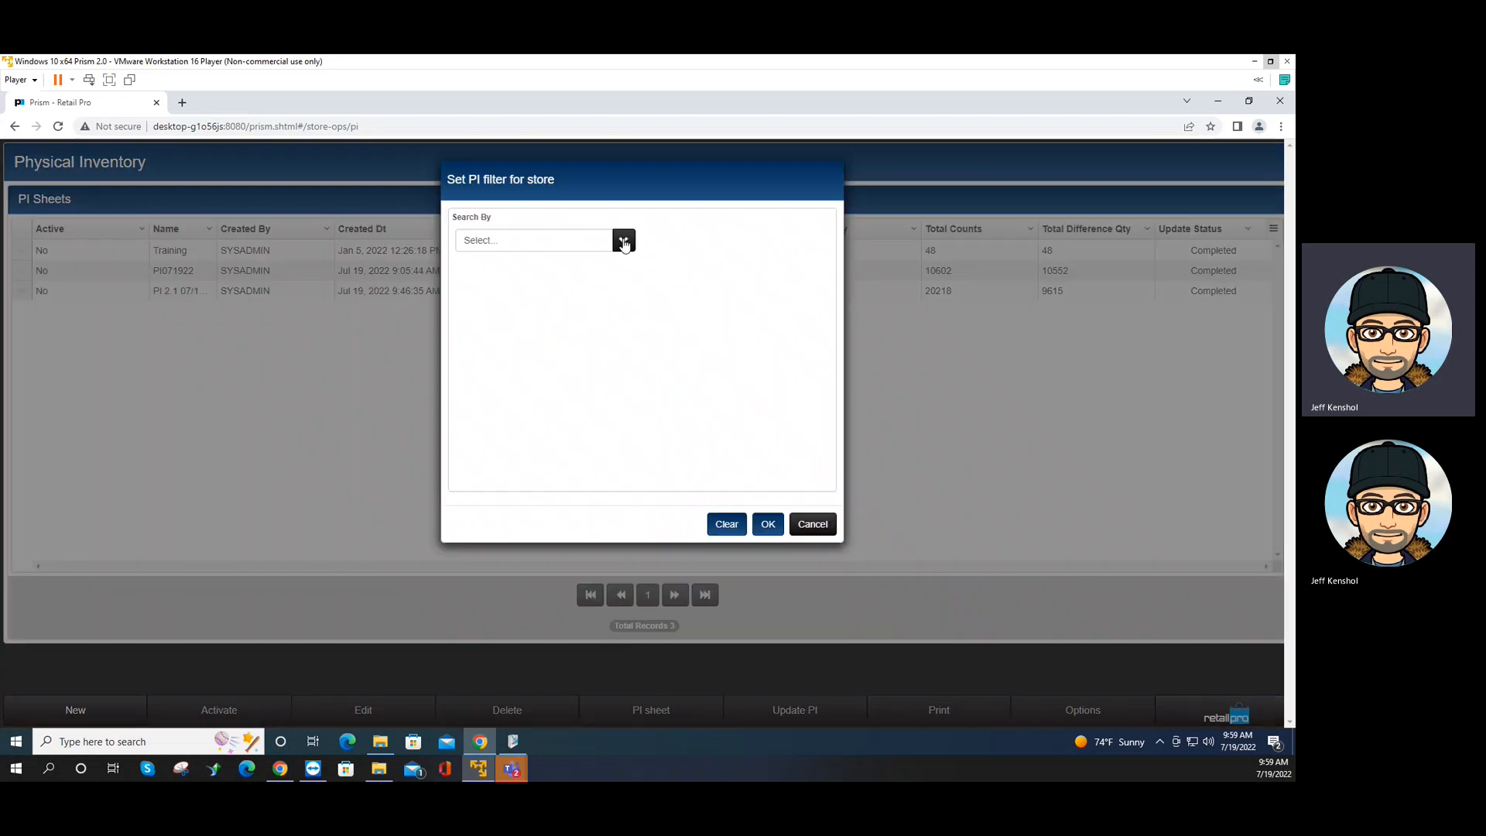
# Look through the available store filter fields and create the PI sheet without choosing any filter
pyautogui.click(622, 241)
pyautogui.click(626, 246)
pyautogui.click(623, 240)
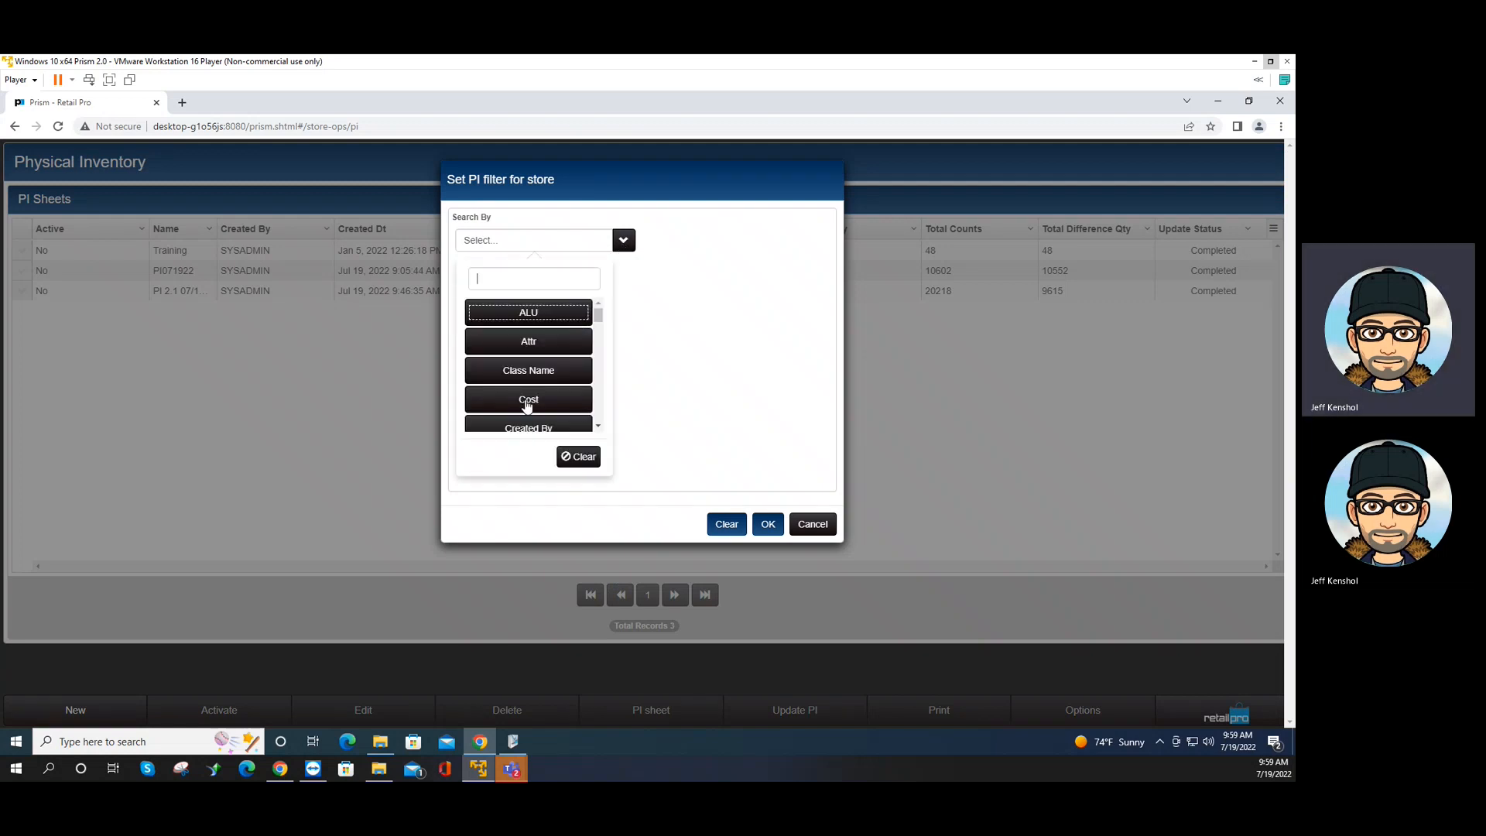
pyautogui.scroll(-3, 542, 402)
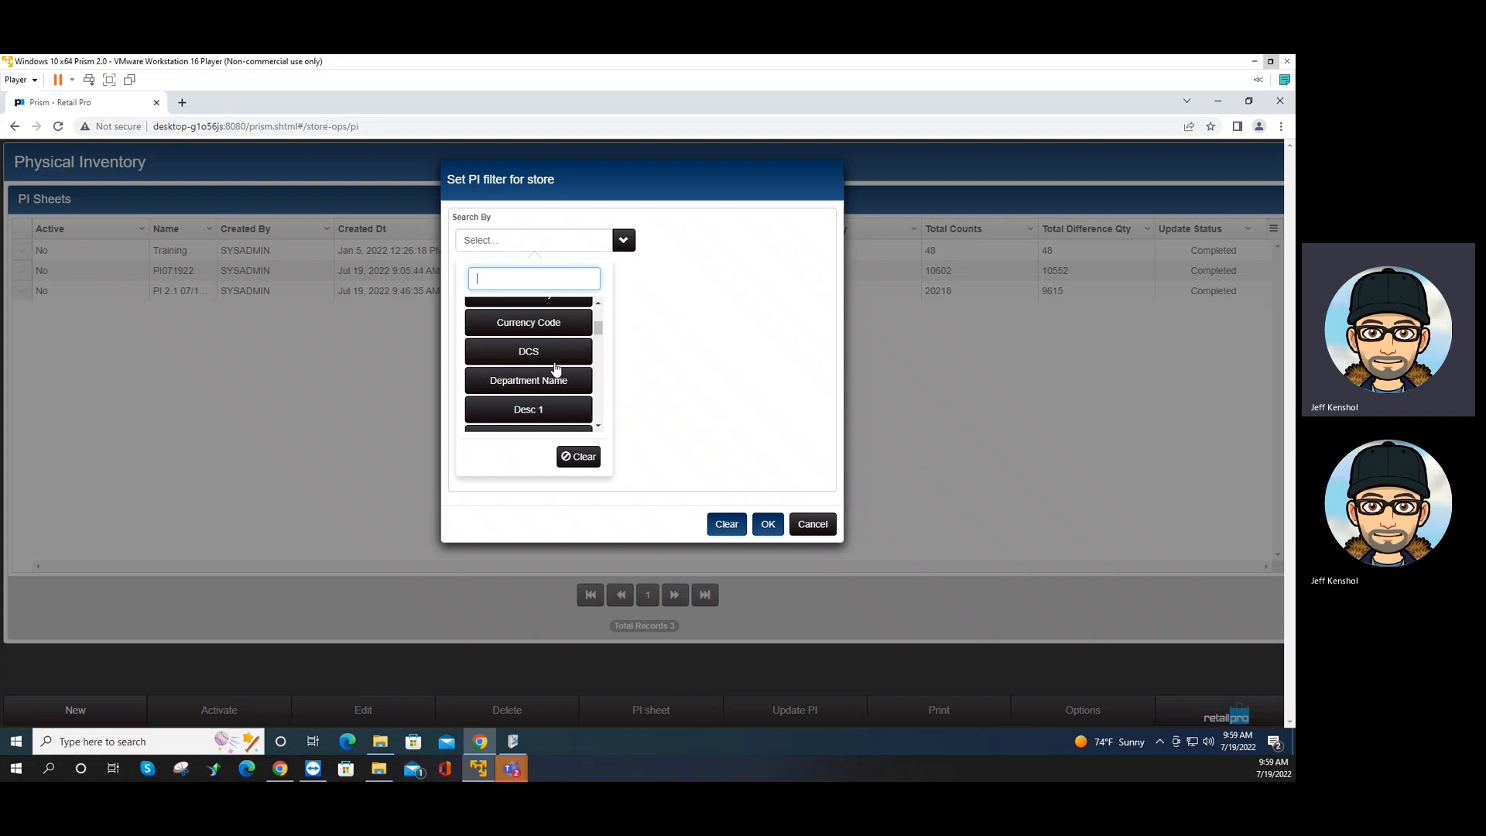
pyautogui.scroll(-2, 556, 369)
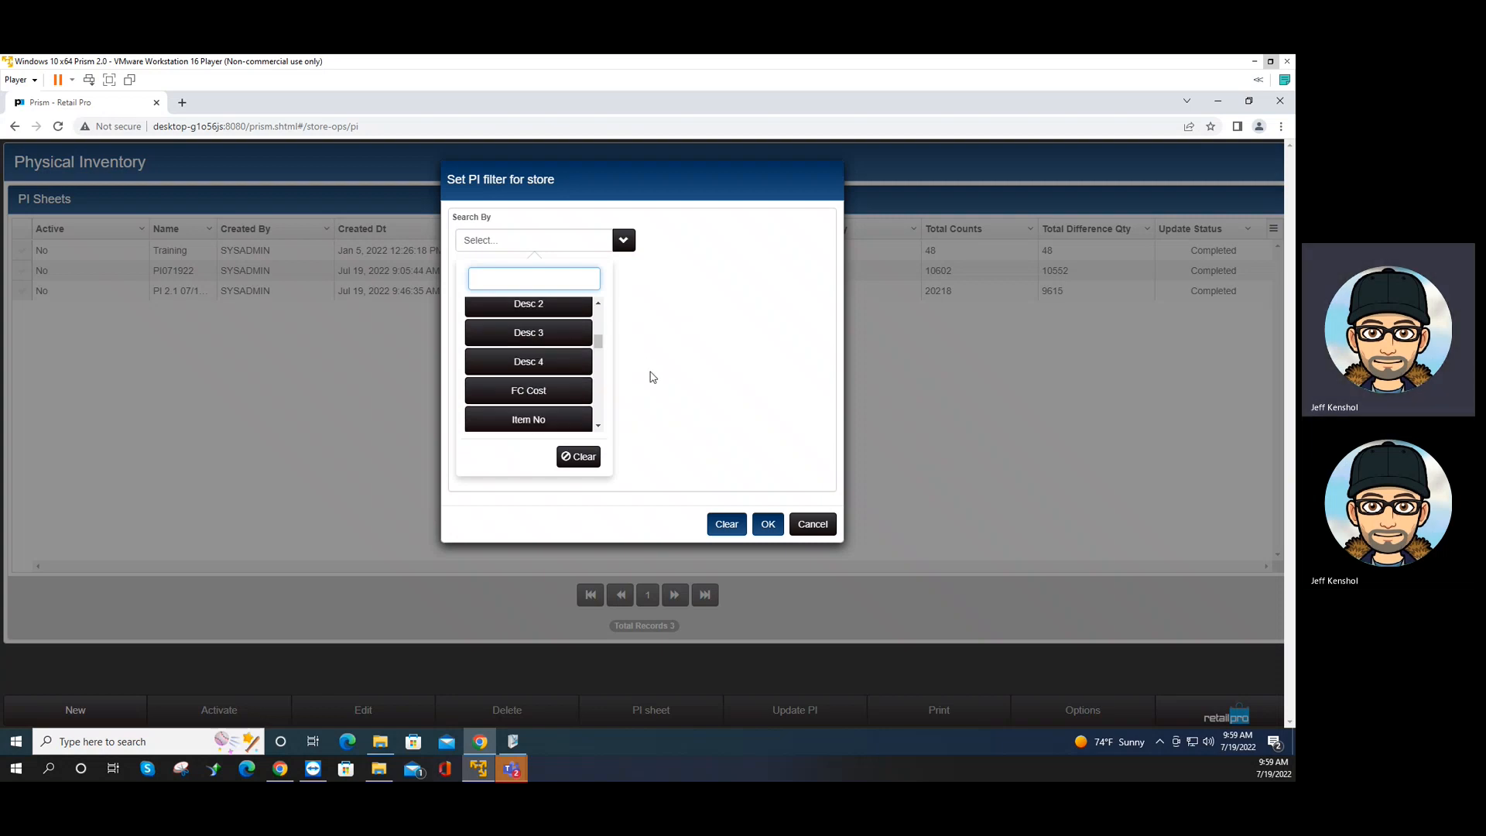
pyautogui.click(691, 381)
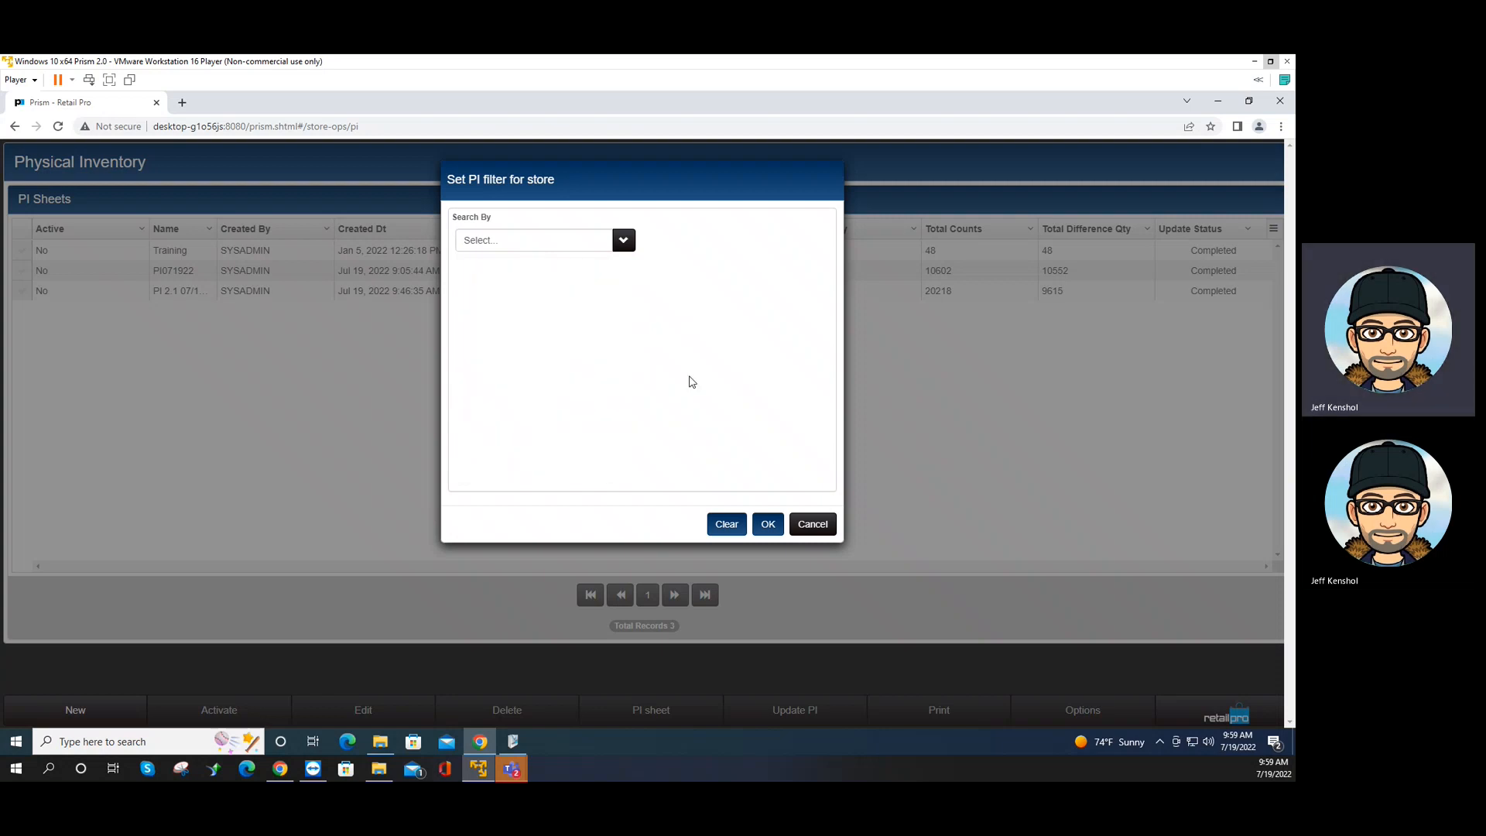
pyautogui.click(770, 523)
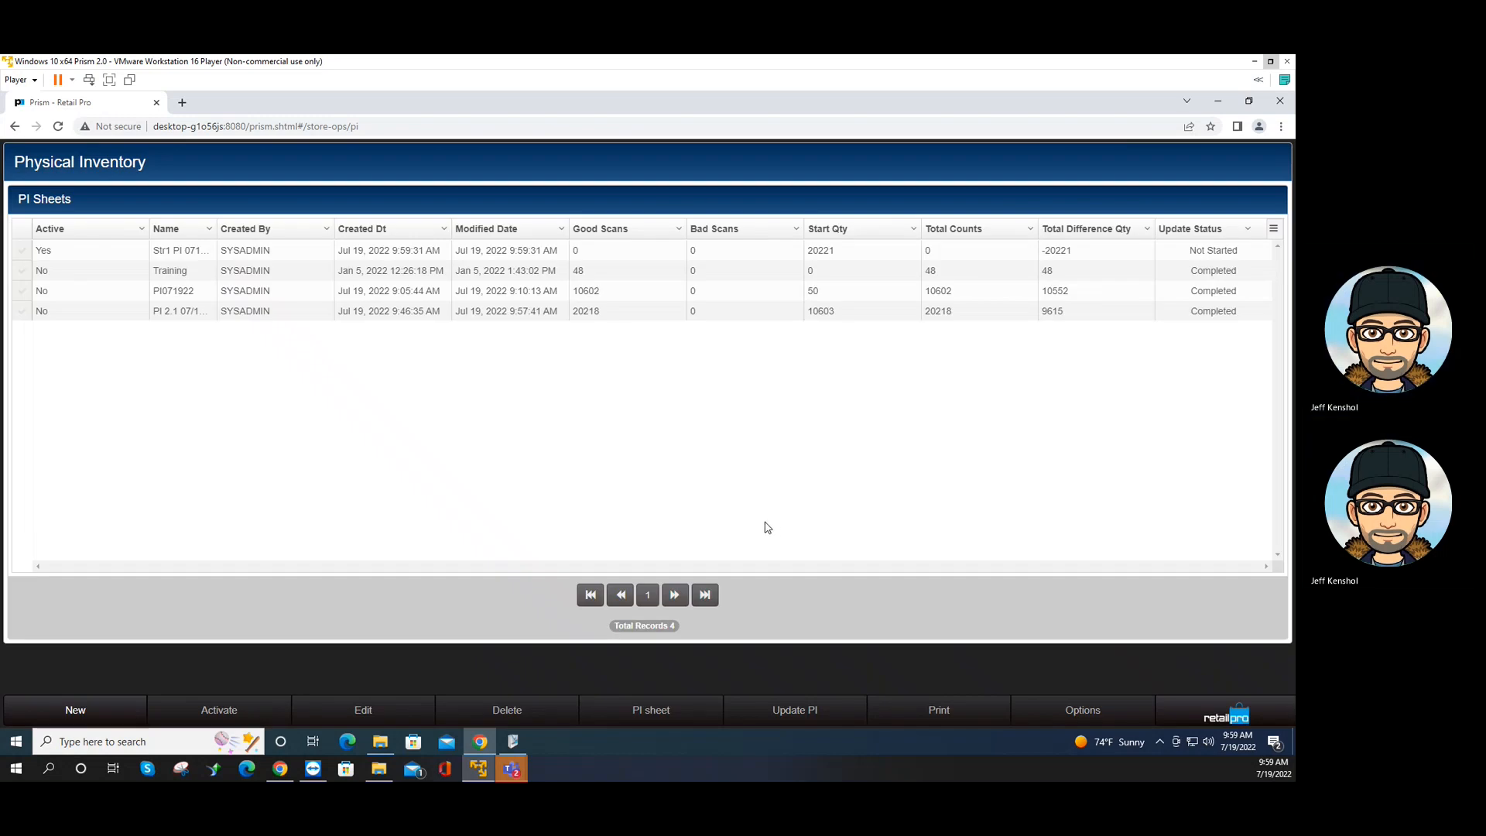
# Open the zones of the Str1 PI 071922 sheet and start creating a new zone
pyautogui.click(31, 253)
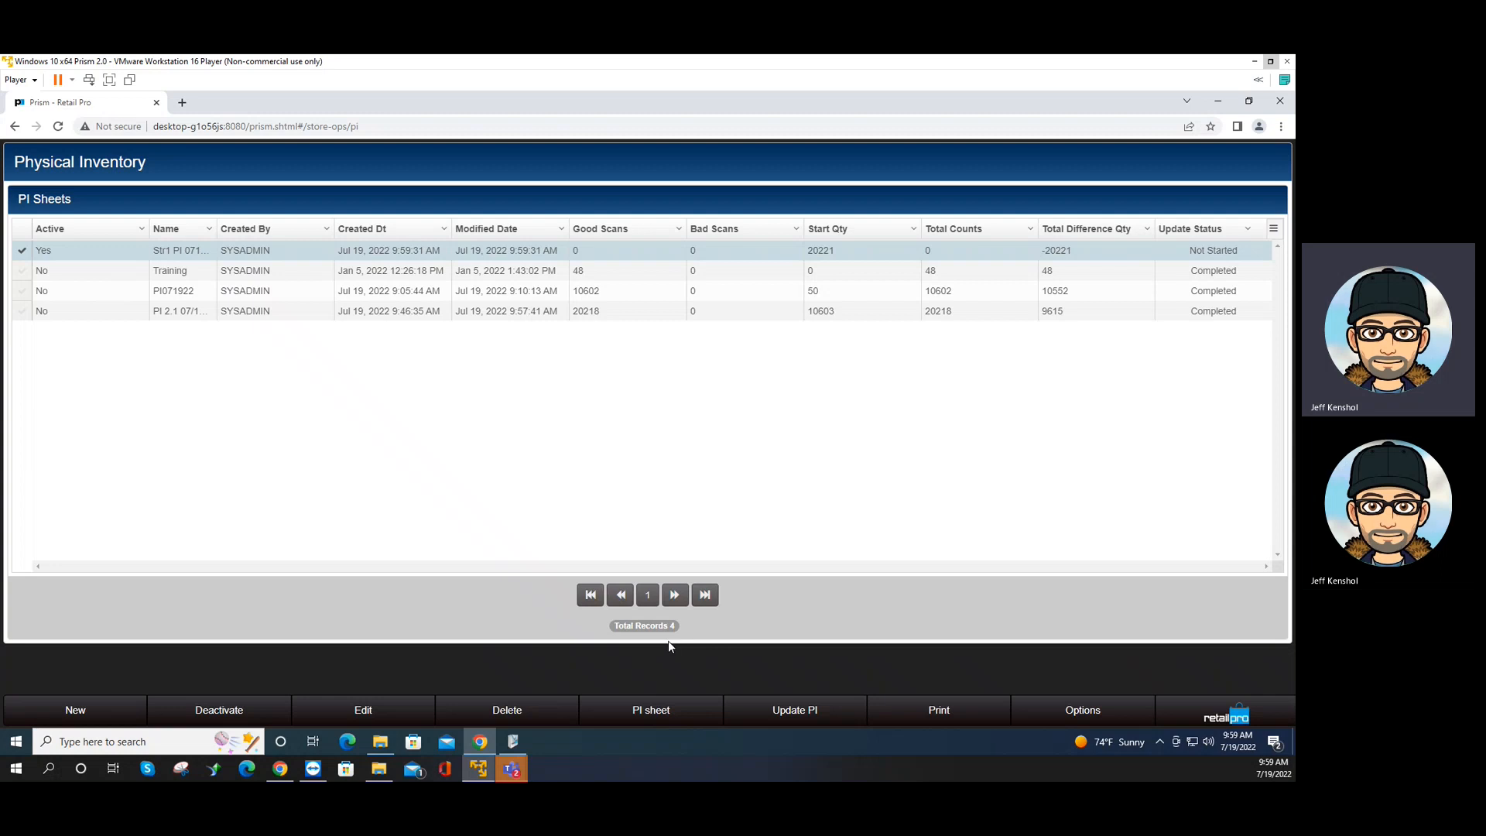
pyautogui.click(643, 710)
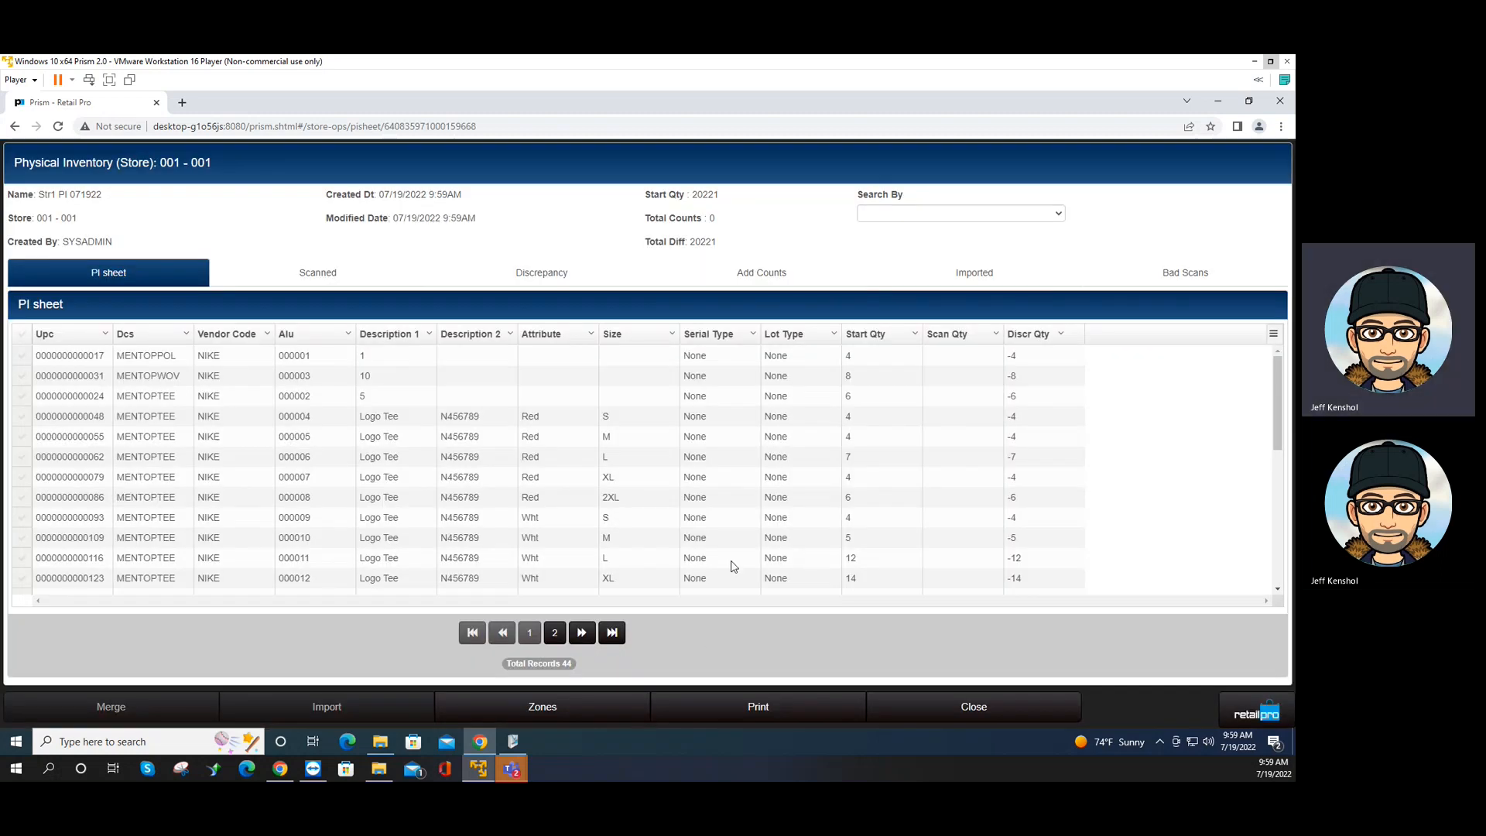
pyautogui.click(545, 710)
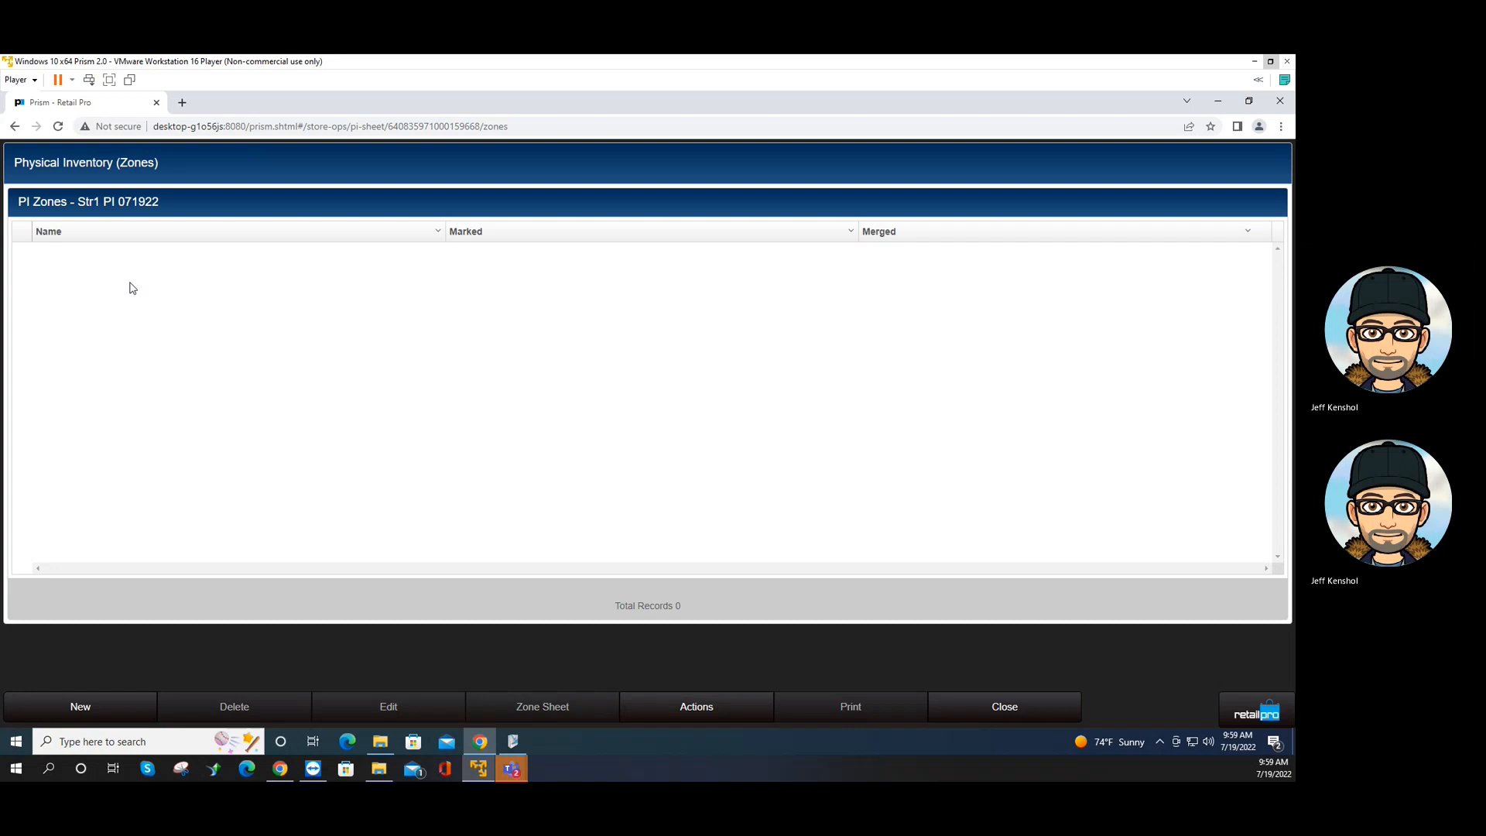
pyautogui.click(91, 704)
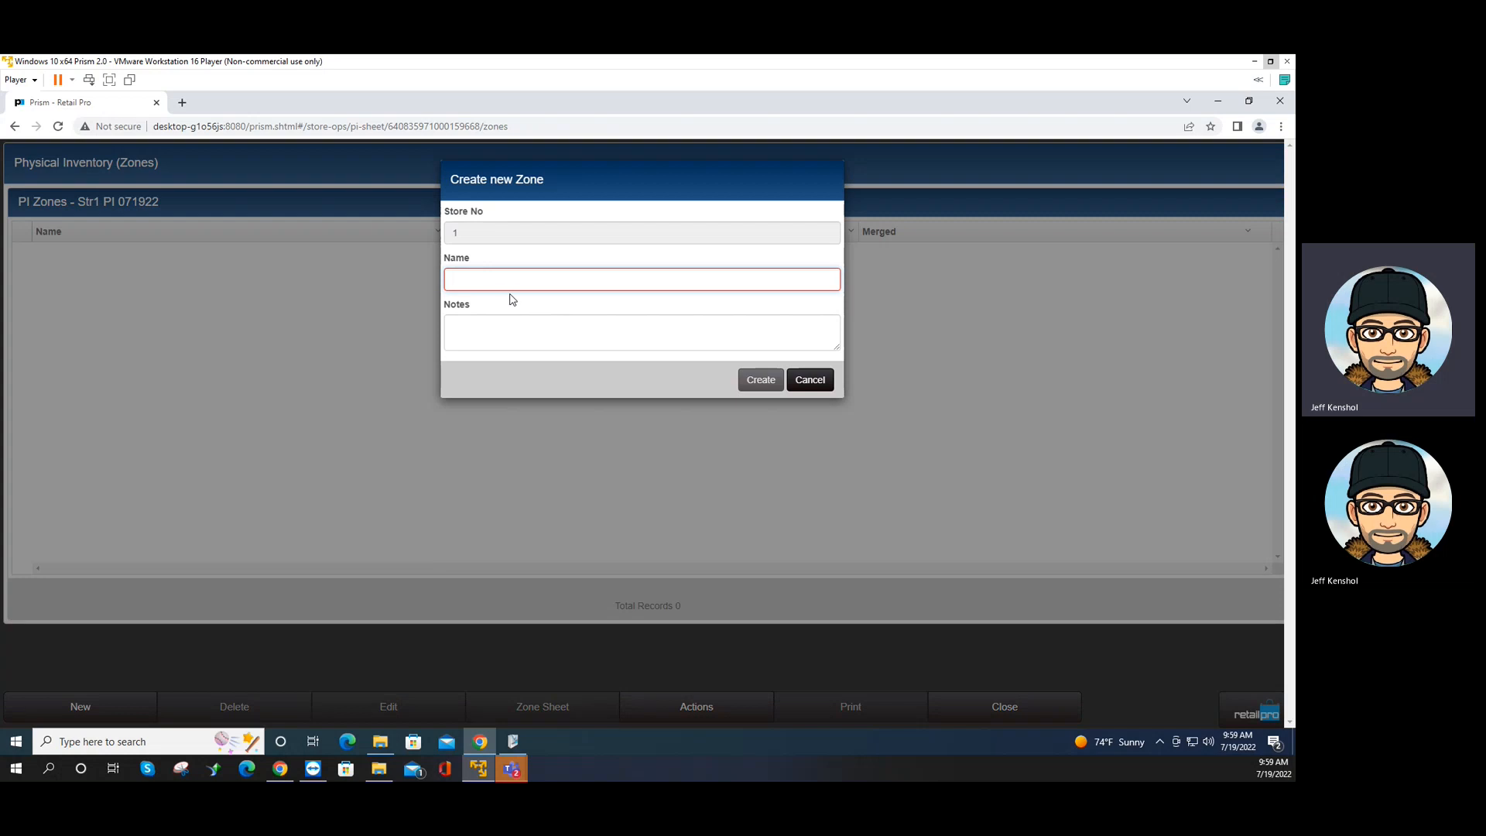
pyautogui.write('12345679801234567890')
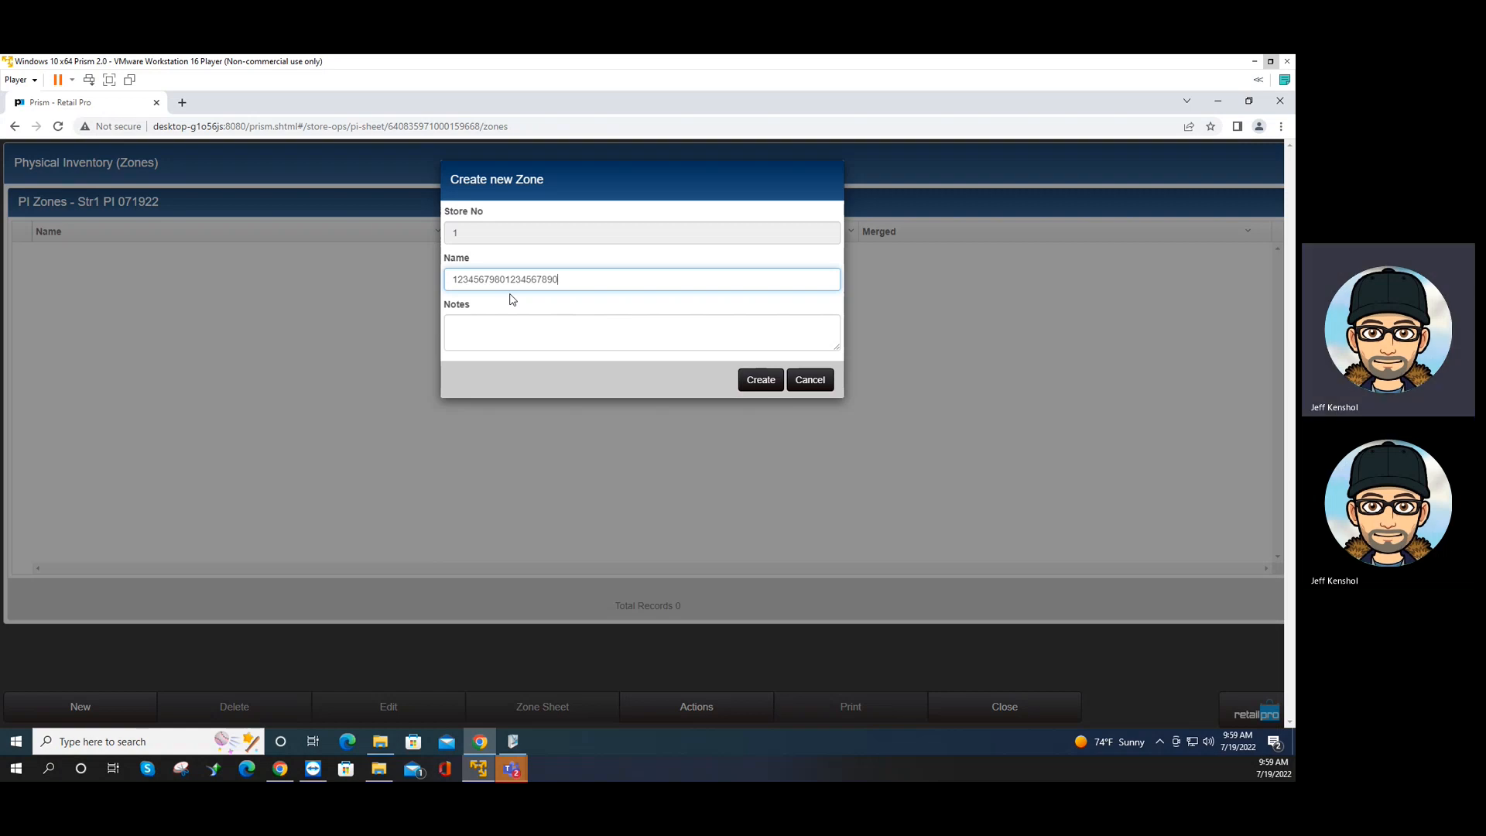
pyautogui.press('BackSpace')
pyautogui.press('BackSpace')
pyautogui.press('BackSpace')
pyautogui.press('BackSpace')
pyautogui.press('BackSpace')
pyautogui.press('BackSpace')
pyautogui.press('BackSpace')
pyautogui.press('BackSpace')
pyautogui.press('BackSpace')
pyautogui.press('BackSpace')
pyautogui.press('BackSpace')
pyautogui.press('BackSpace')
pyautogui.press('BackSpace')
pyautogui.press('BackSpace')
pyautogui.press('BackSpace')
pyautogui.press('BackSpace')
pyautogui.press('BackSpace')
pyautogui.press('BackSpace')
pyautogui.press('BackSpace')
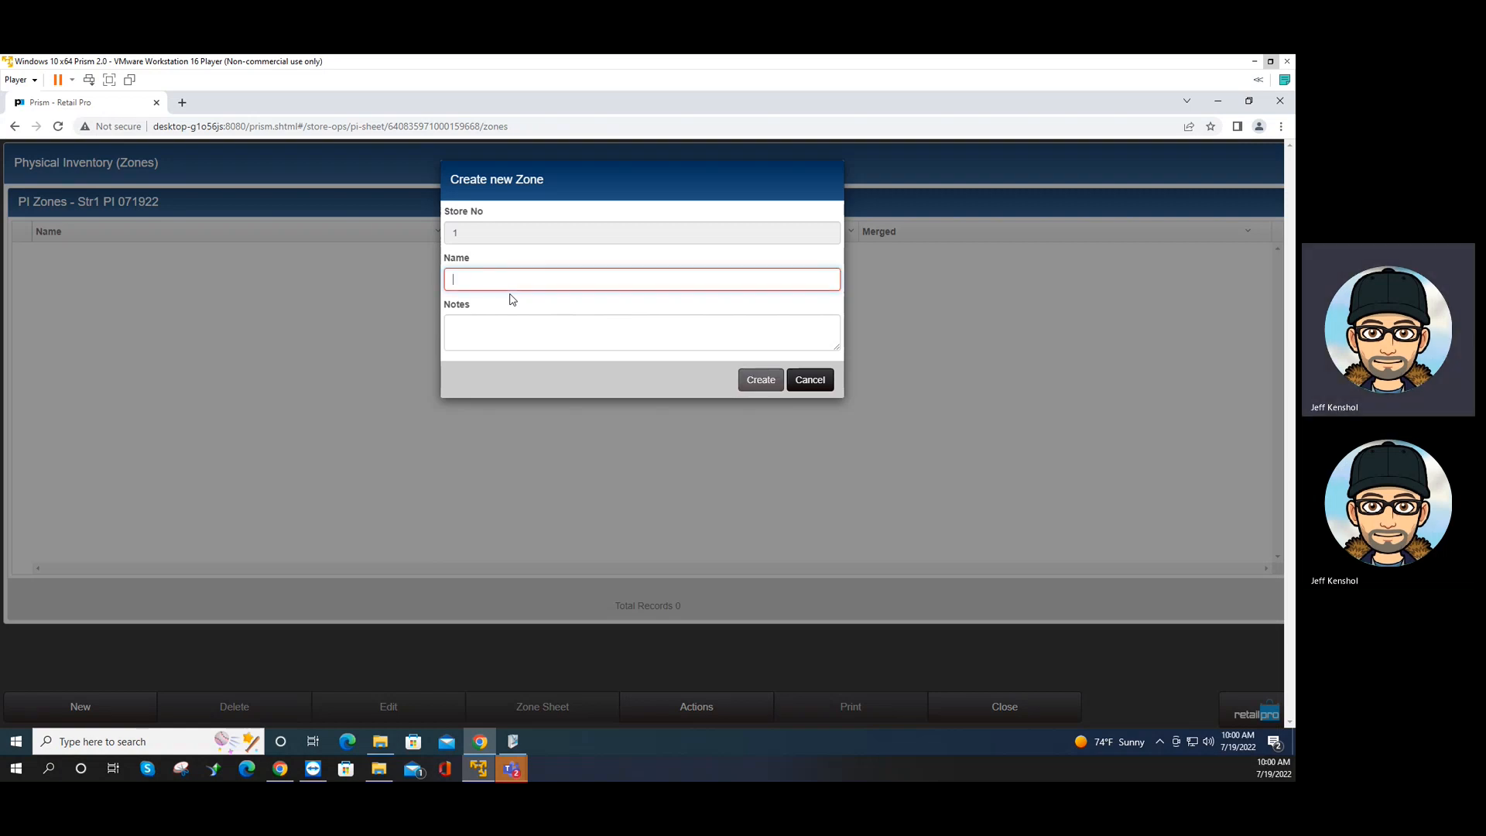
pyautogui.write('S')
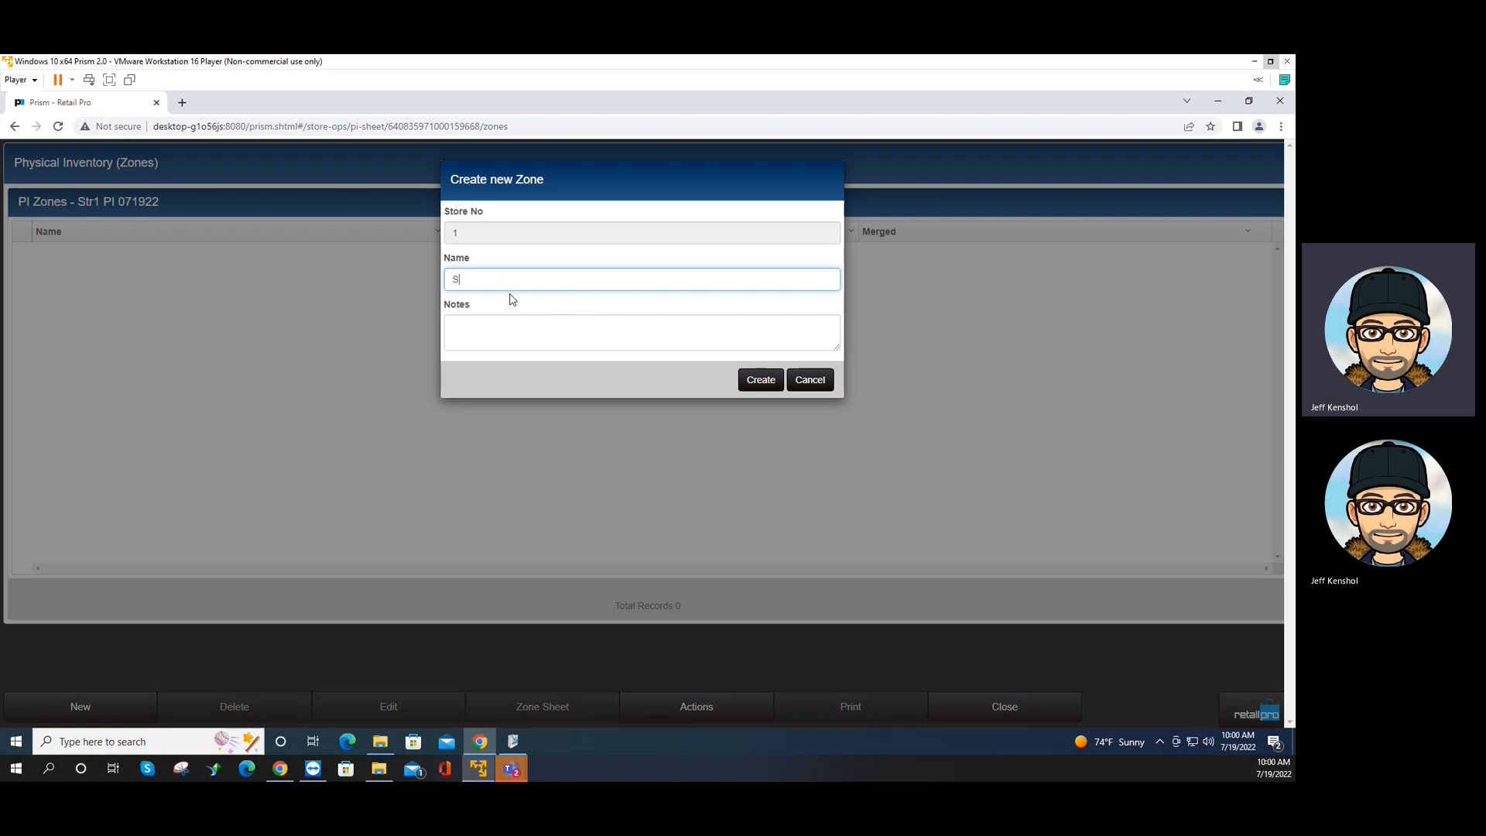
pyautogui.press('BackSpace')
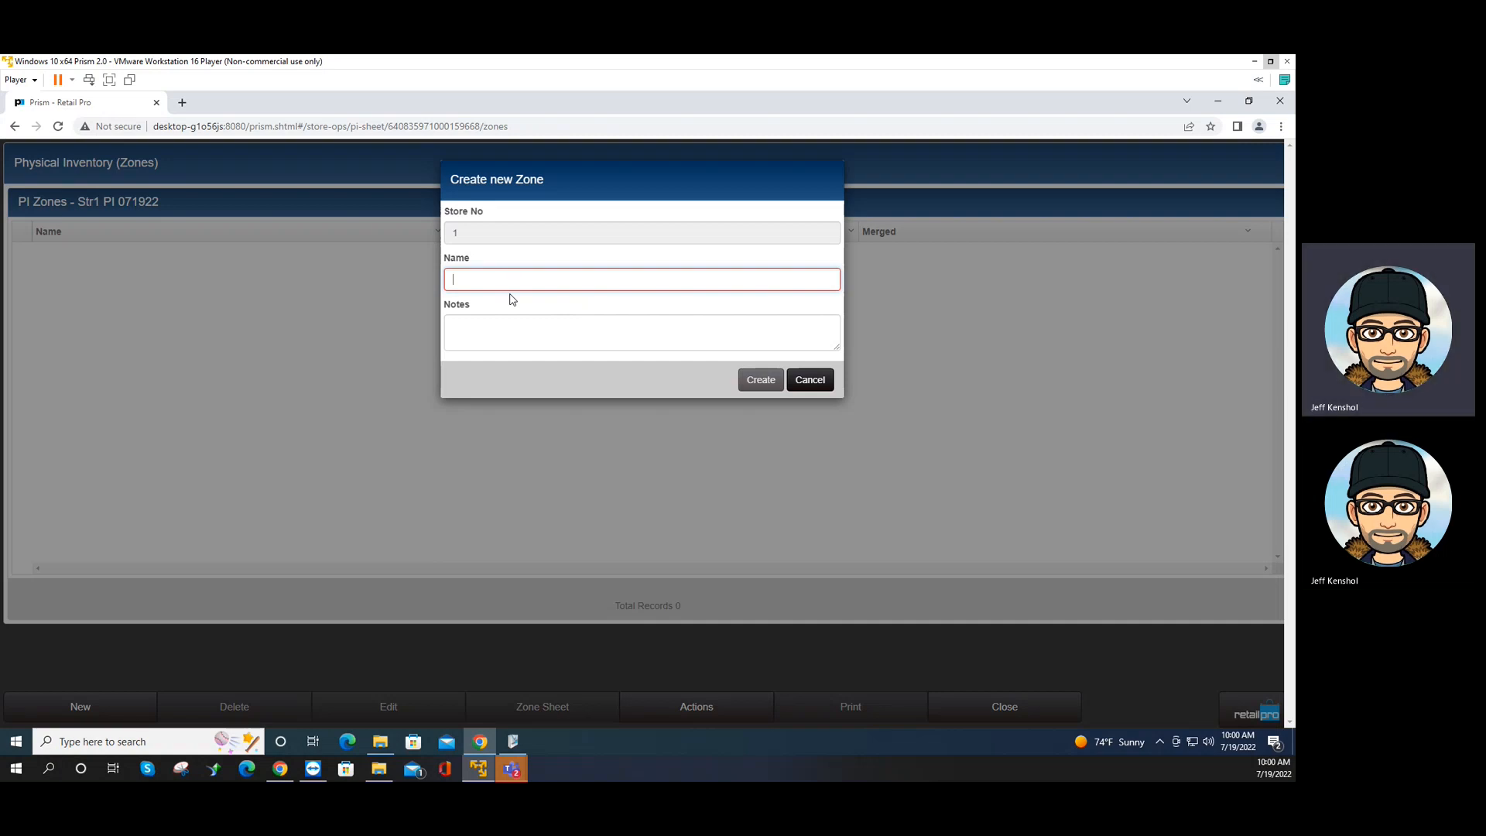
# Create the zone as Zone1, with a note giving the counter's first name followed by "- T-shirts"
pyautogui.write('Zo')
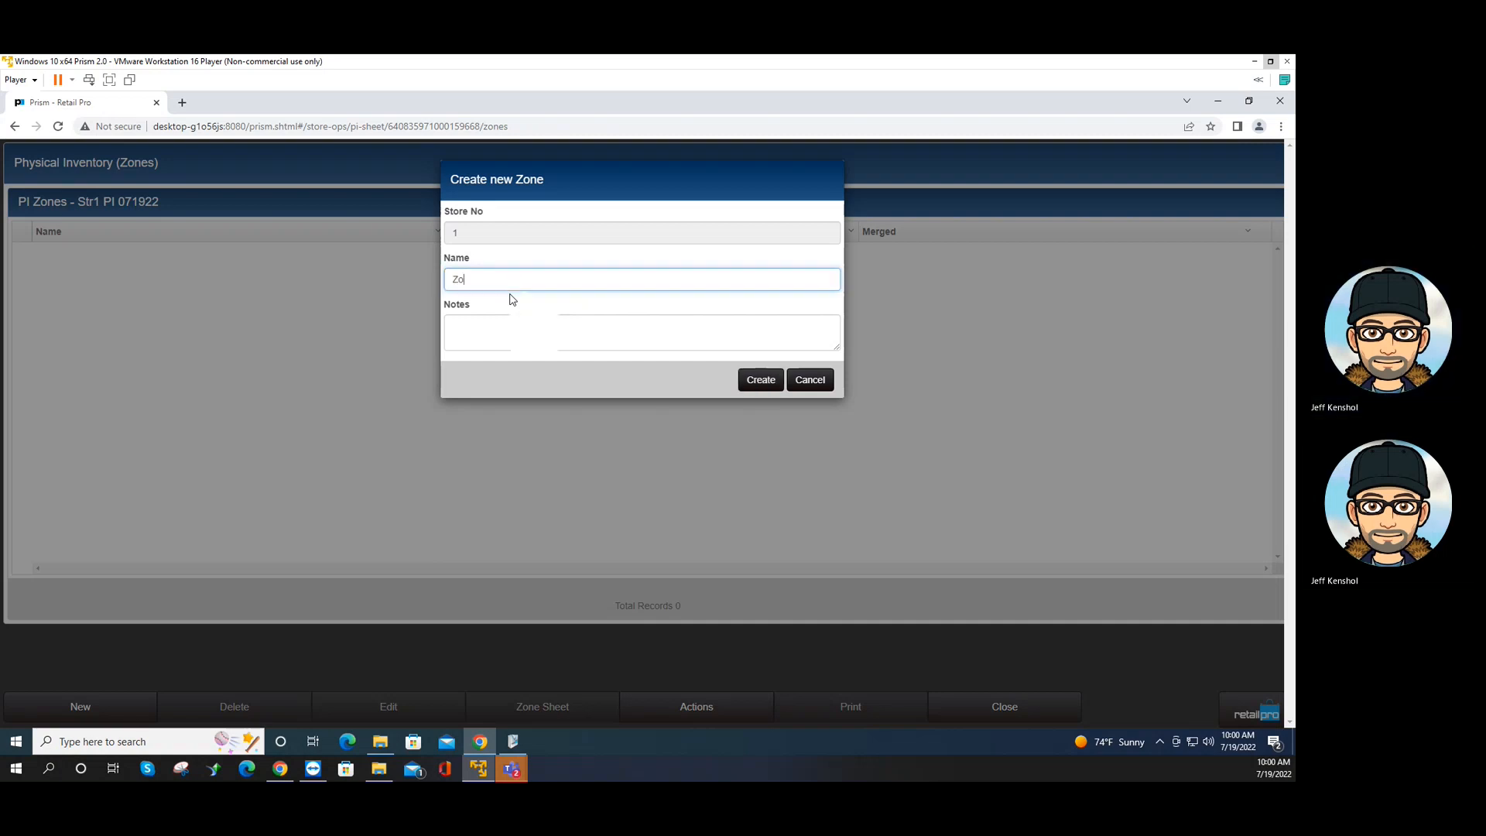
pyautogui.write('ne1')
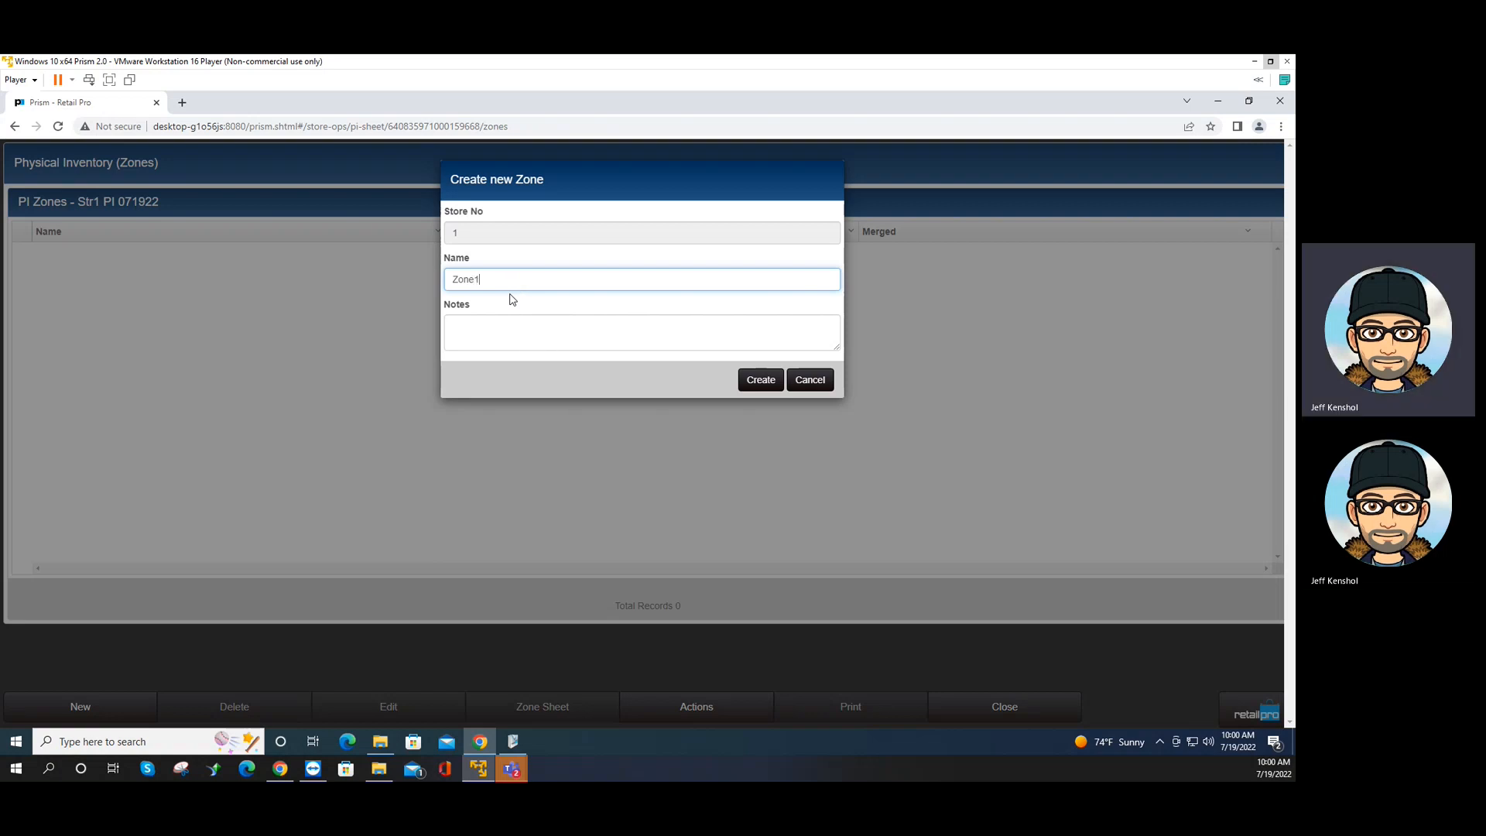
pyautogui.click(477, 326)
pyautogui.write('Jeff')
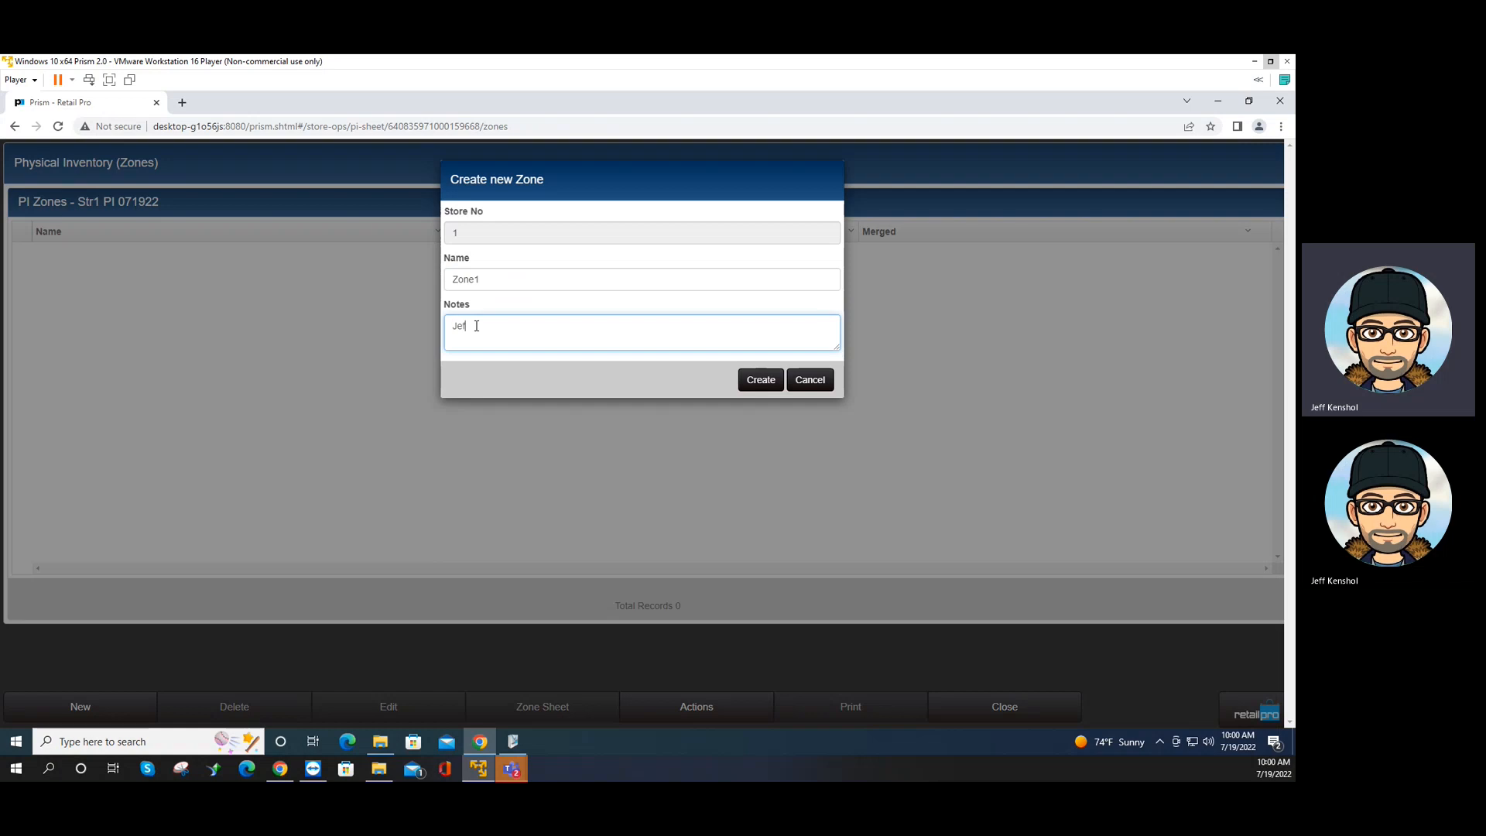
pyautogui.write('- T-shirts')
pyautogui.click(766, 382)
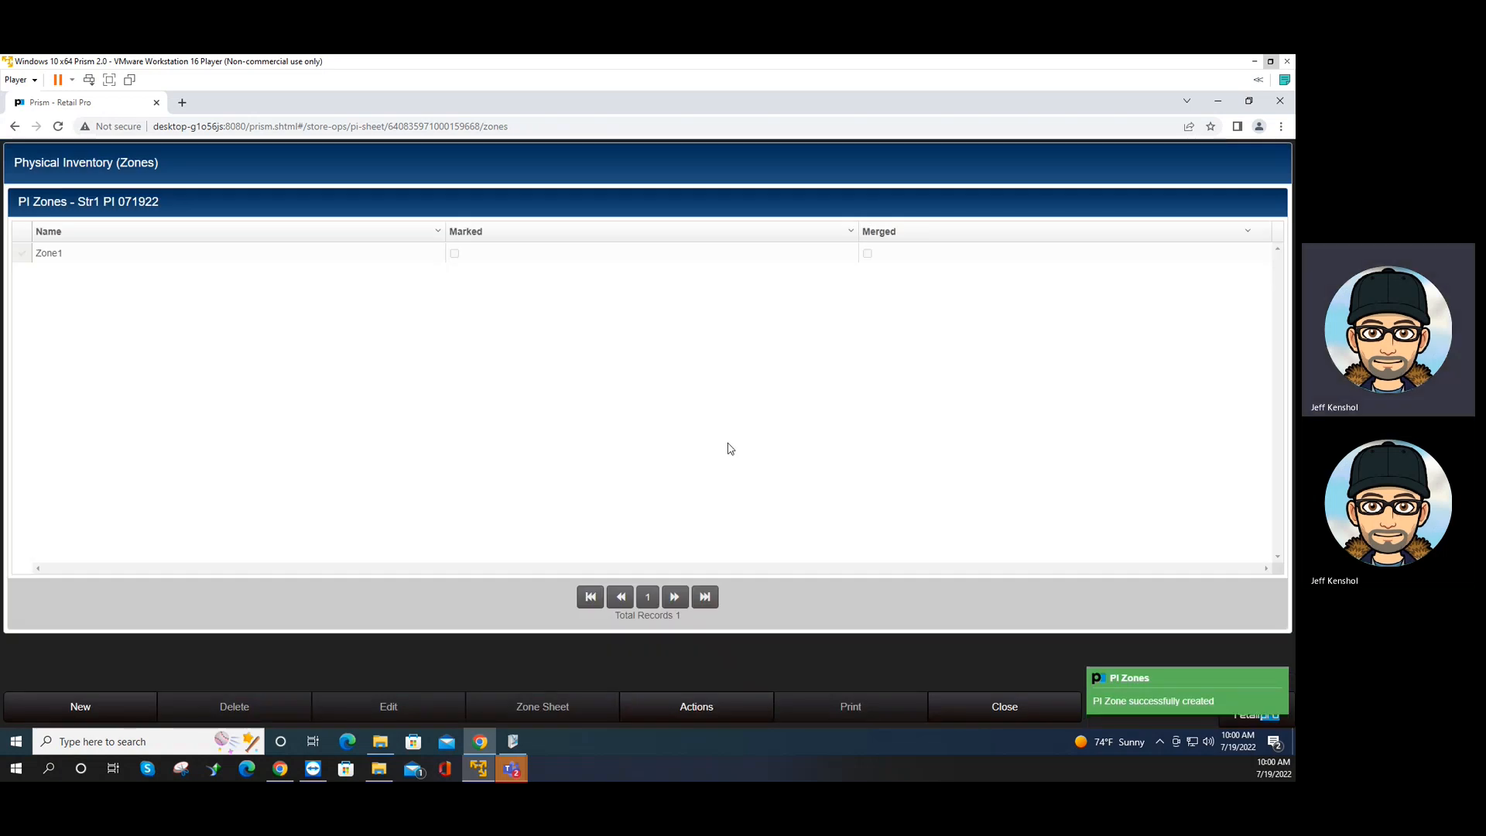
# Open the zone sheet of Zone1 and show its imported scans
pyautogui.click(22, 255)
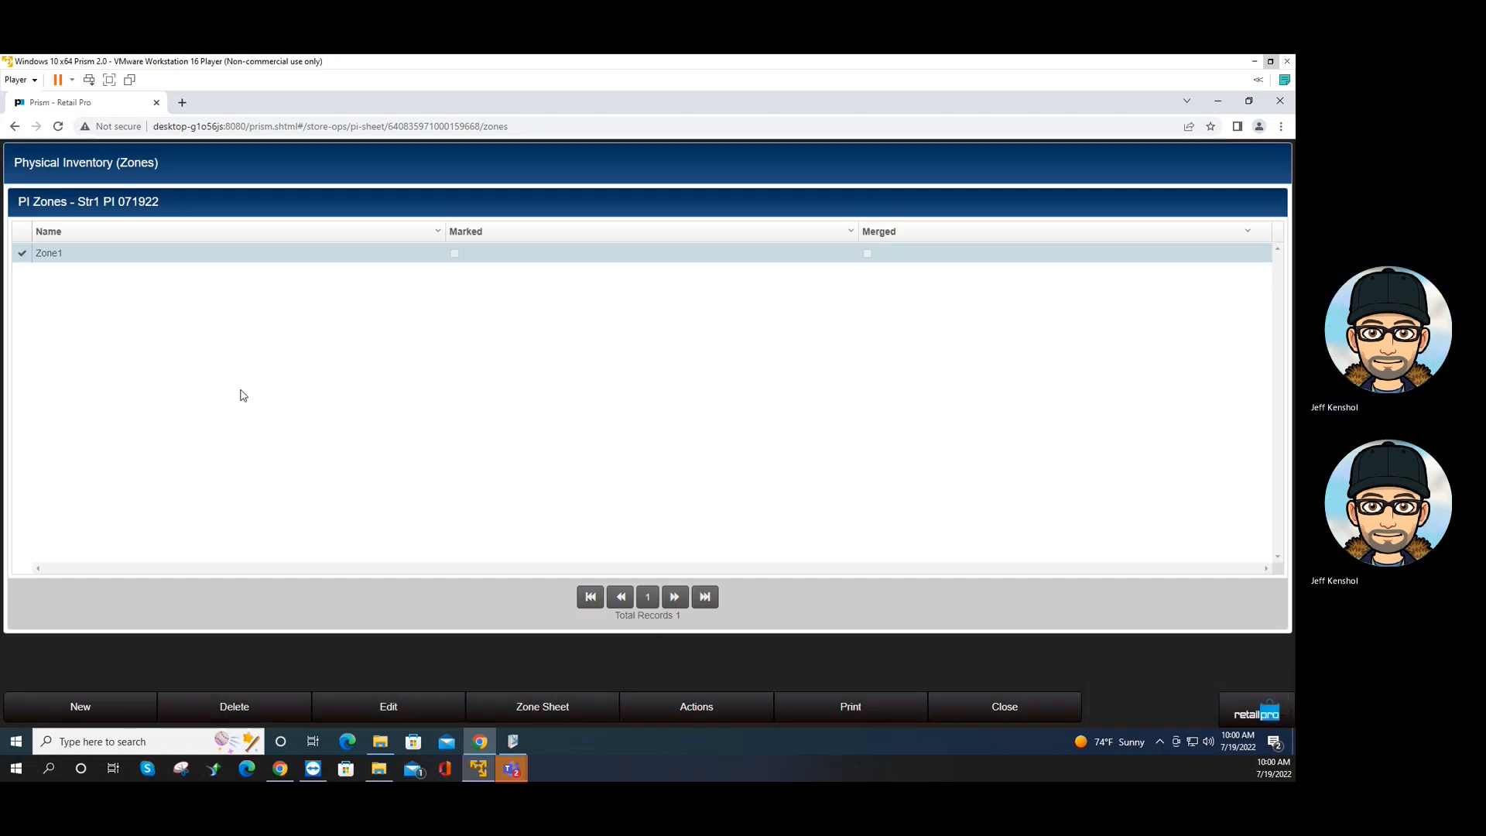
pyautogui.click(546, 707)
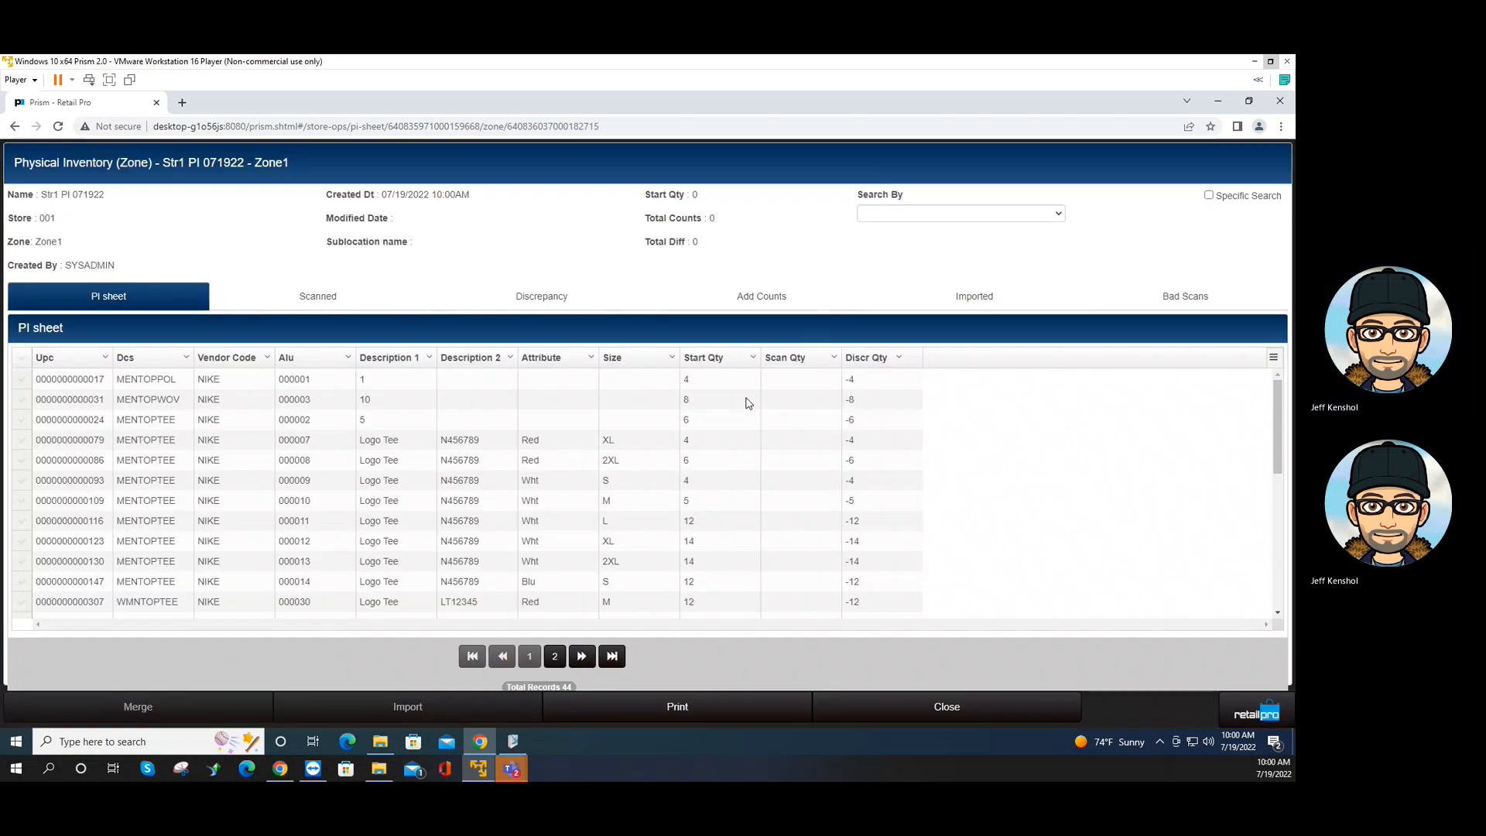
pyautogui.click(946, 300)
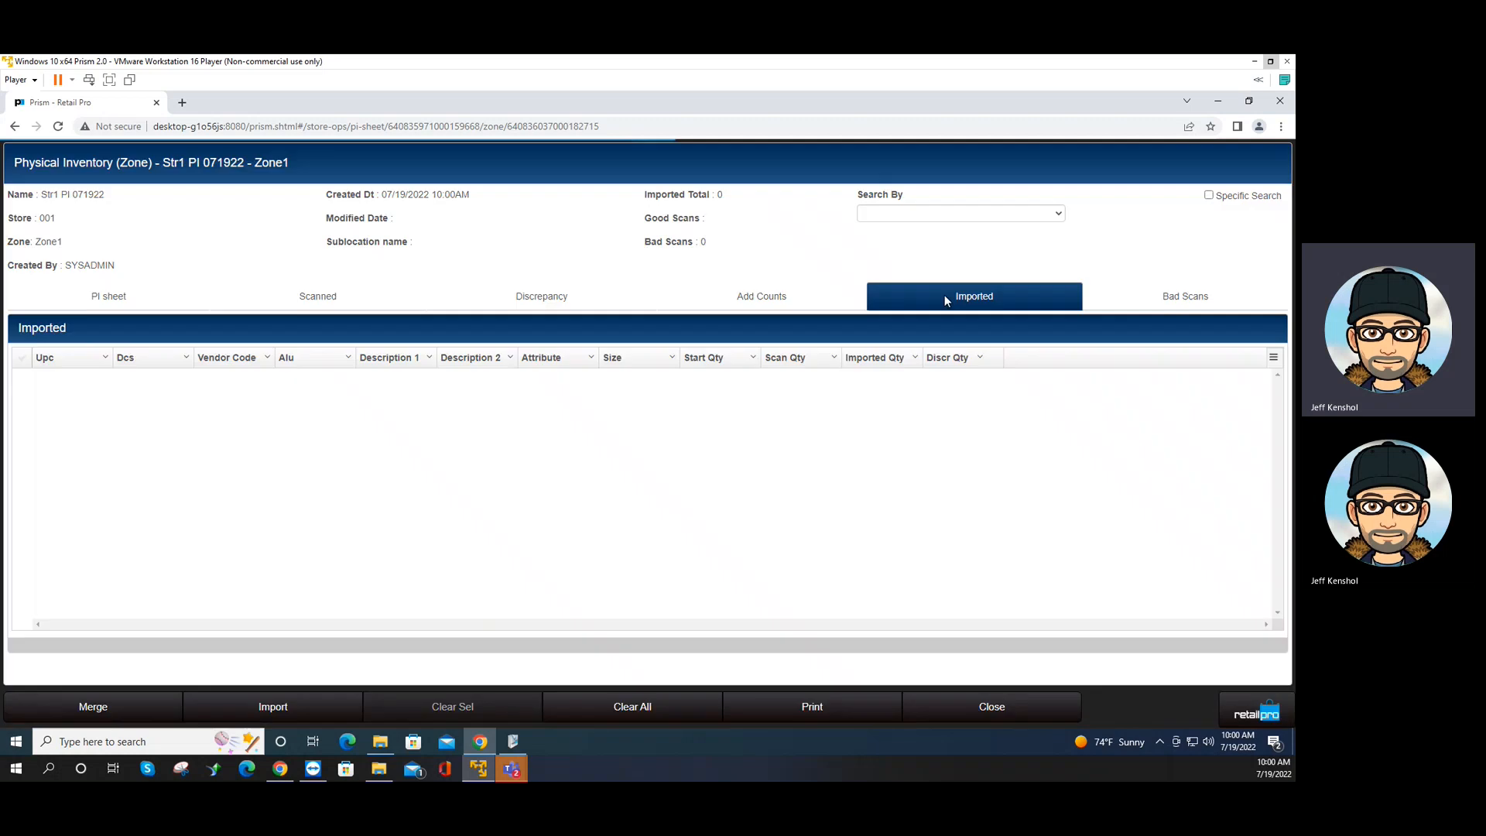
# Import the scan file UPC Zone 1.dat into Zone1 using the UPC CSV mapping schema
pyautogui.click(316, 707)
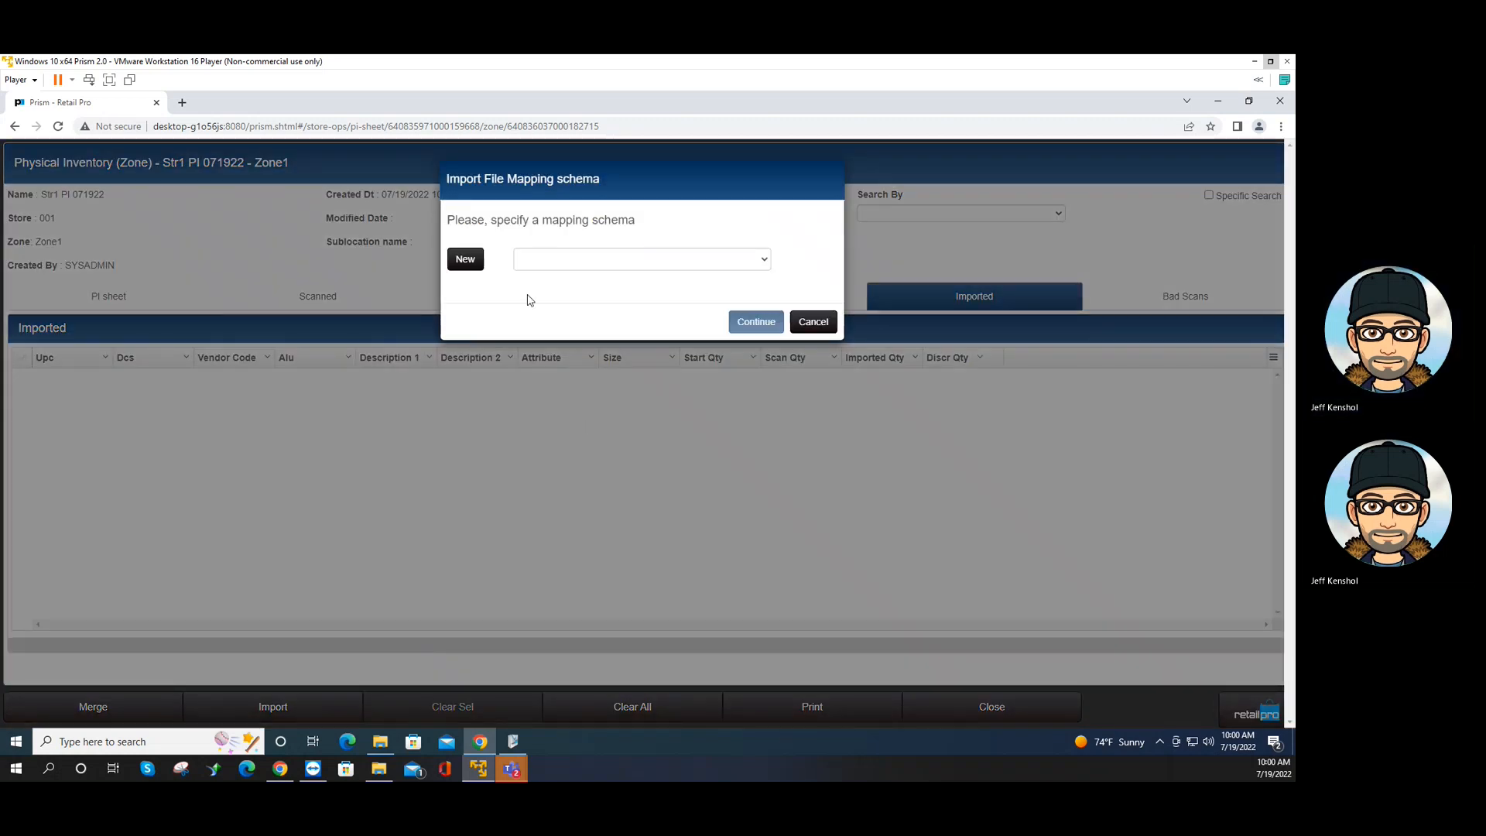
pyautogui.click(600, 261)
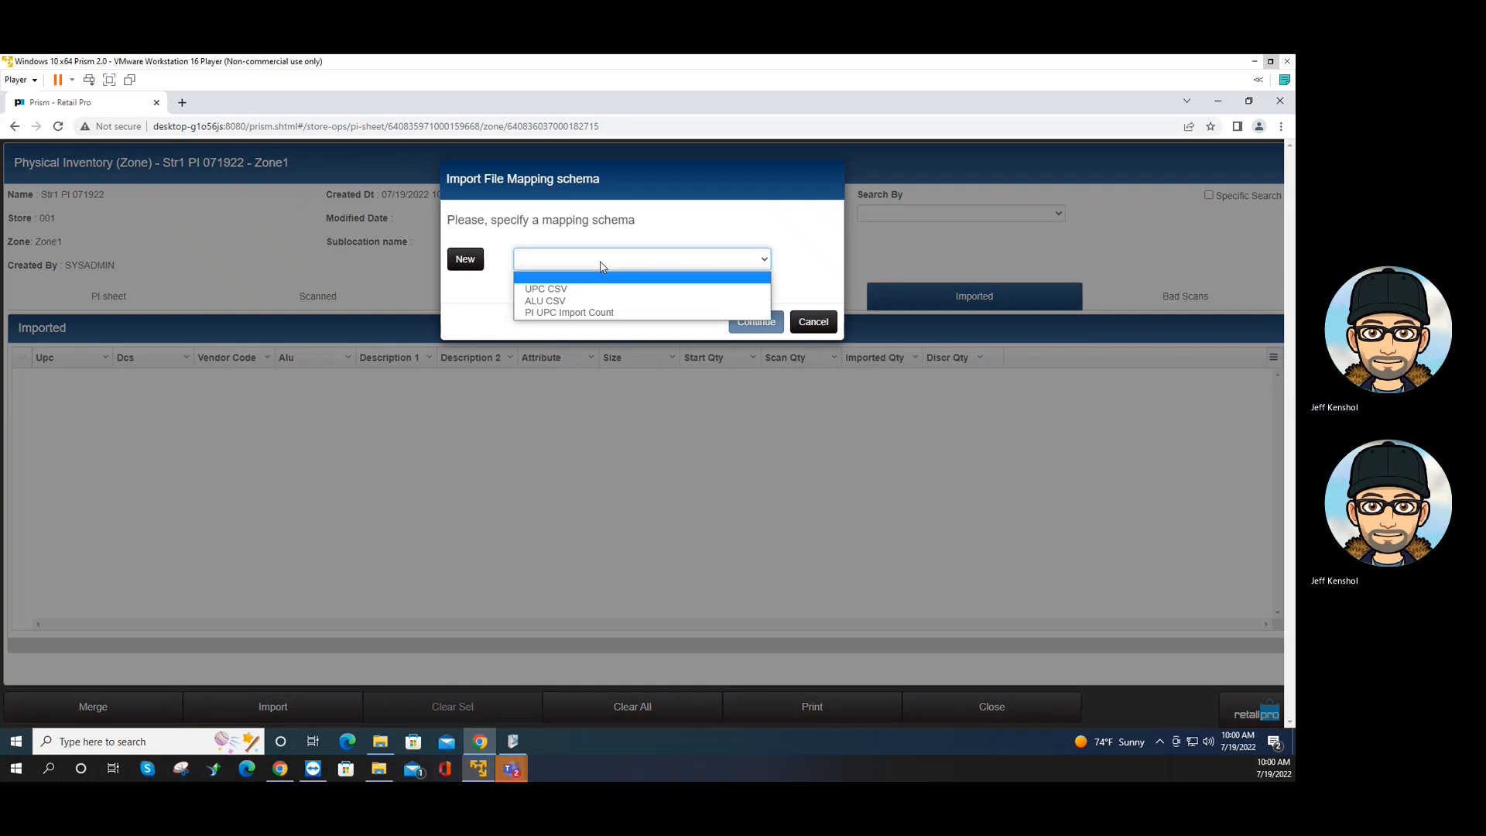
pyautogui.click(568, 292)
pyautogui.click(758, 521)
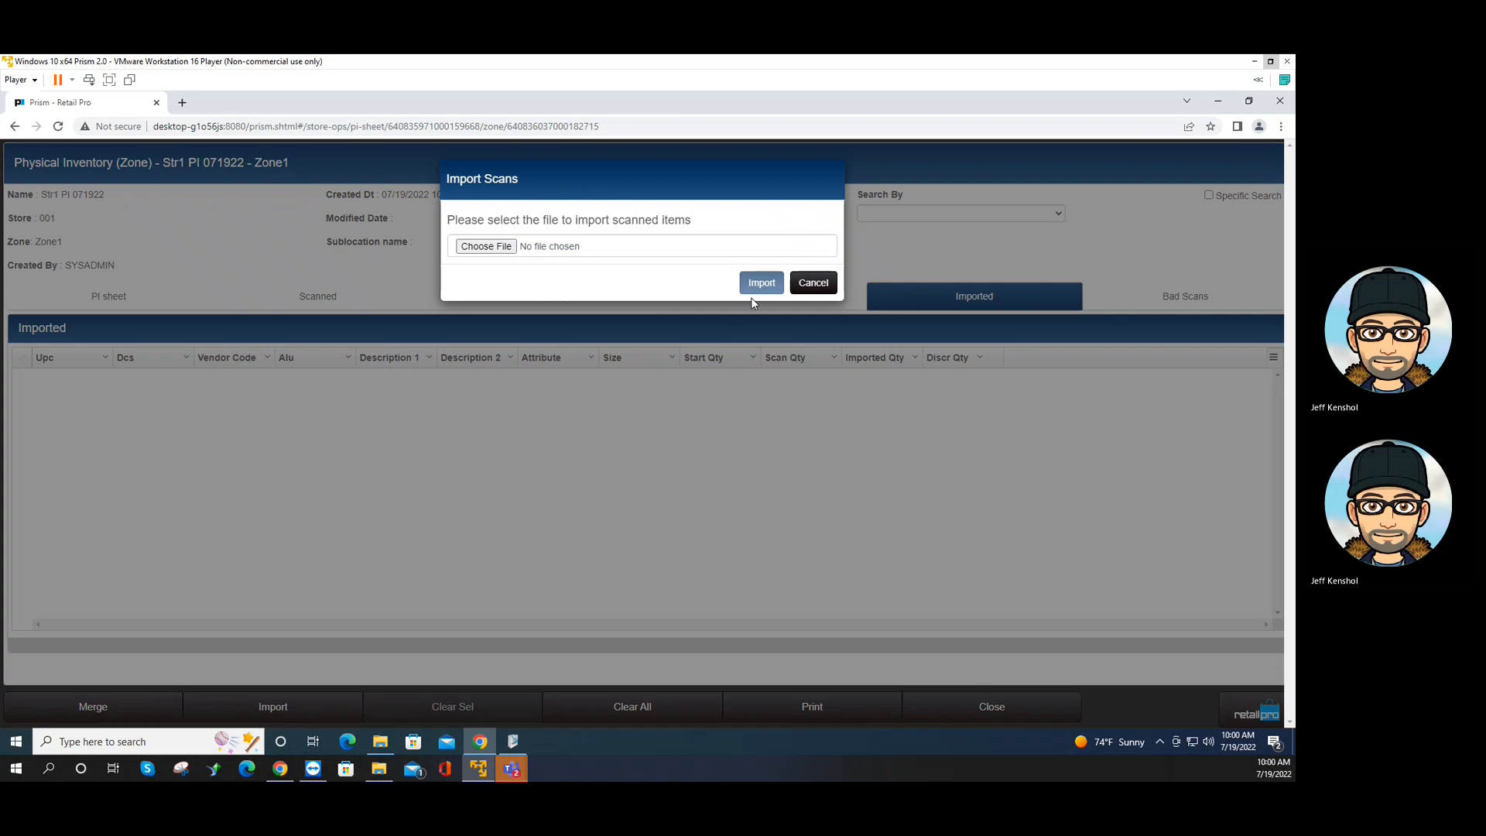
pyautogui.click(486, 247)
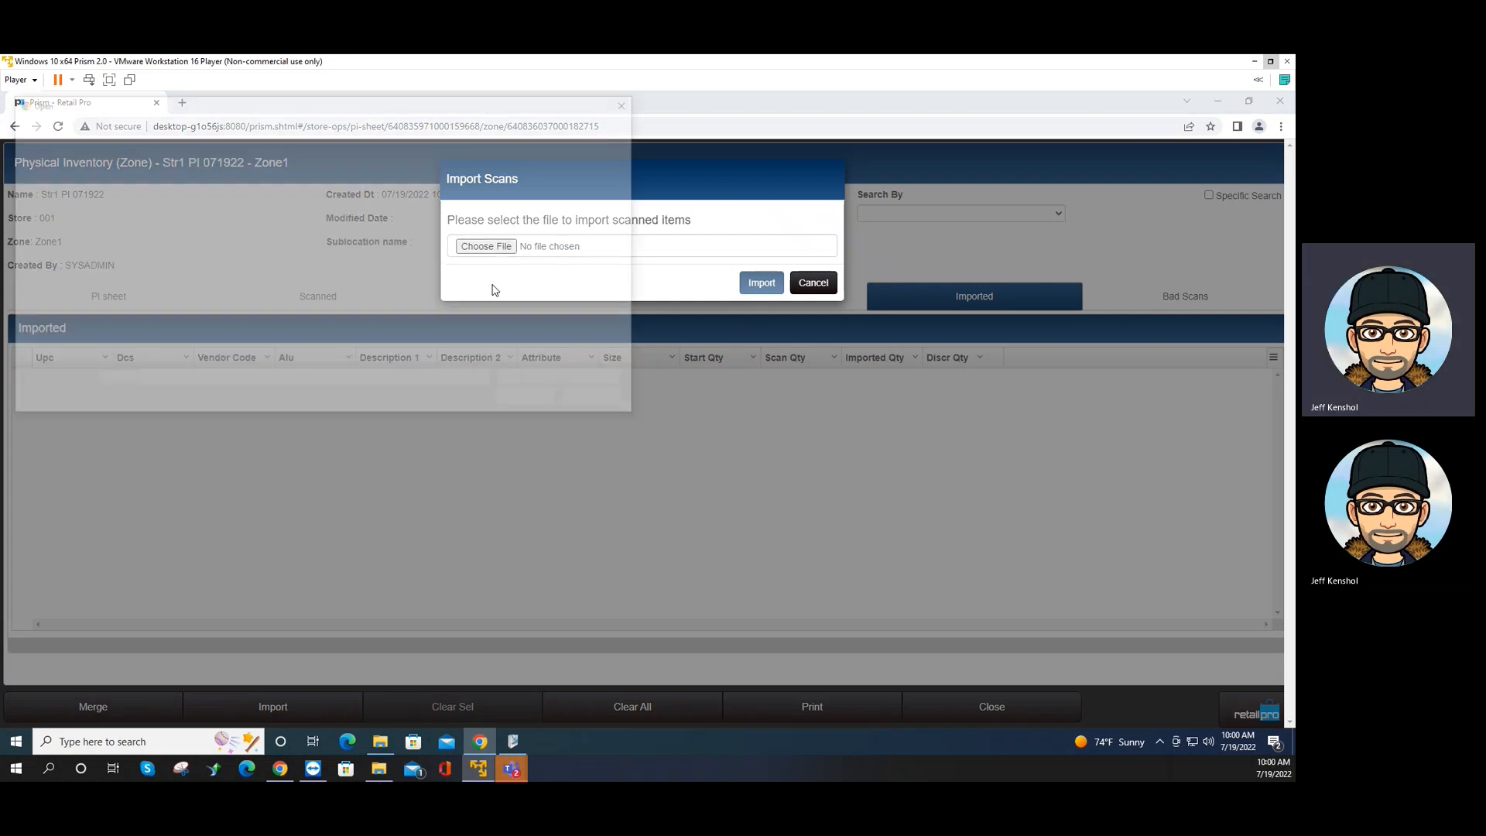
pyautogui.click(206, 232)
pyautogui.click(533, 400)
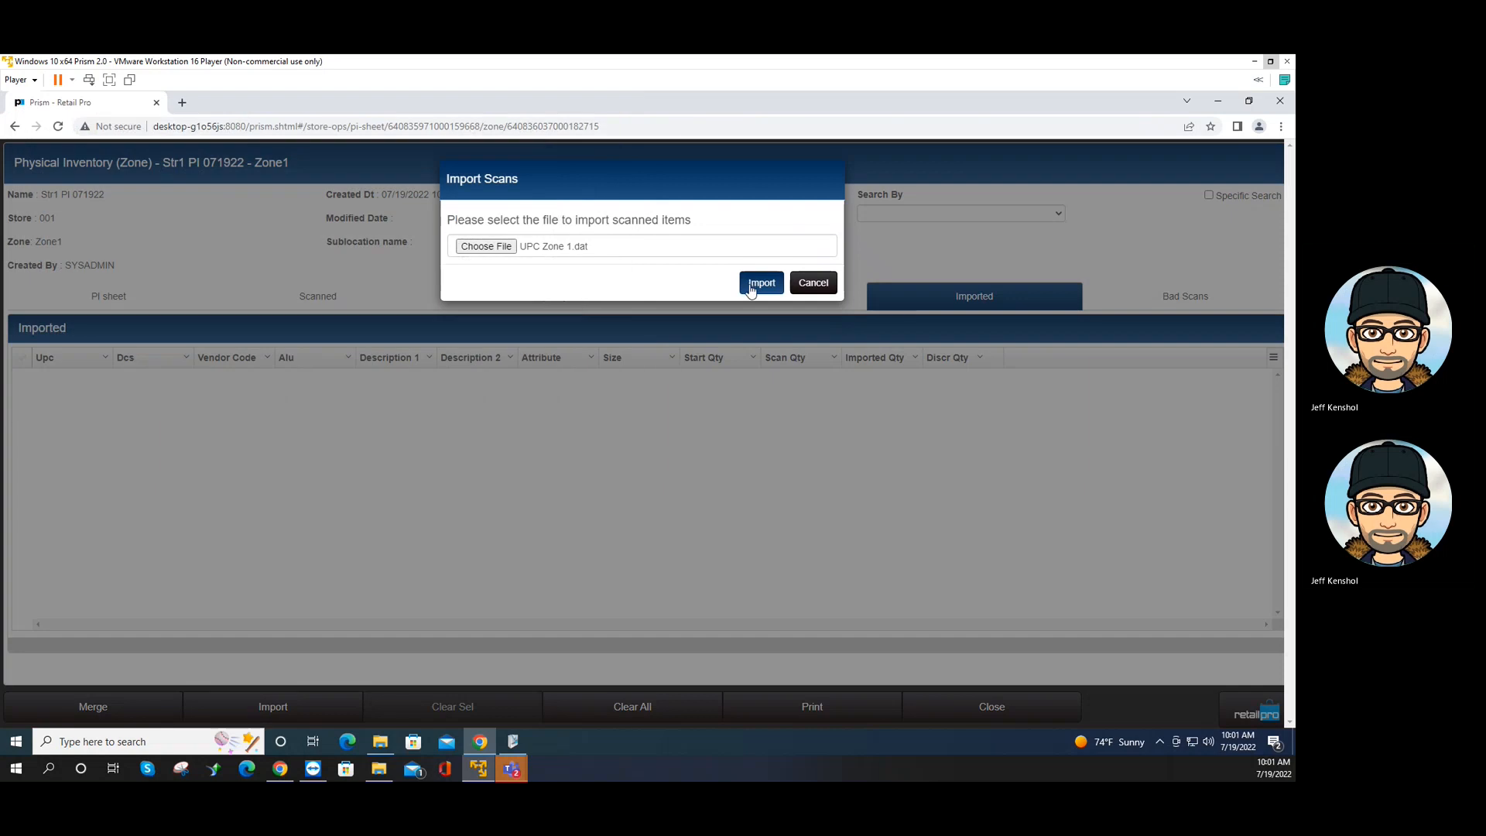
pyautogui.click(751, 288)
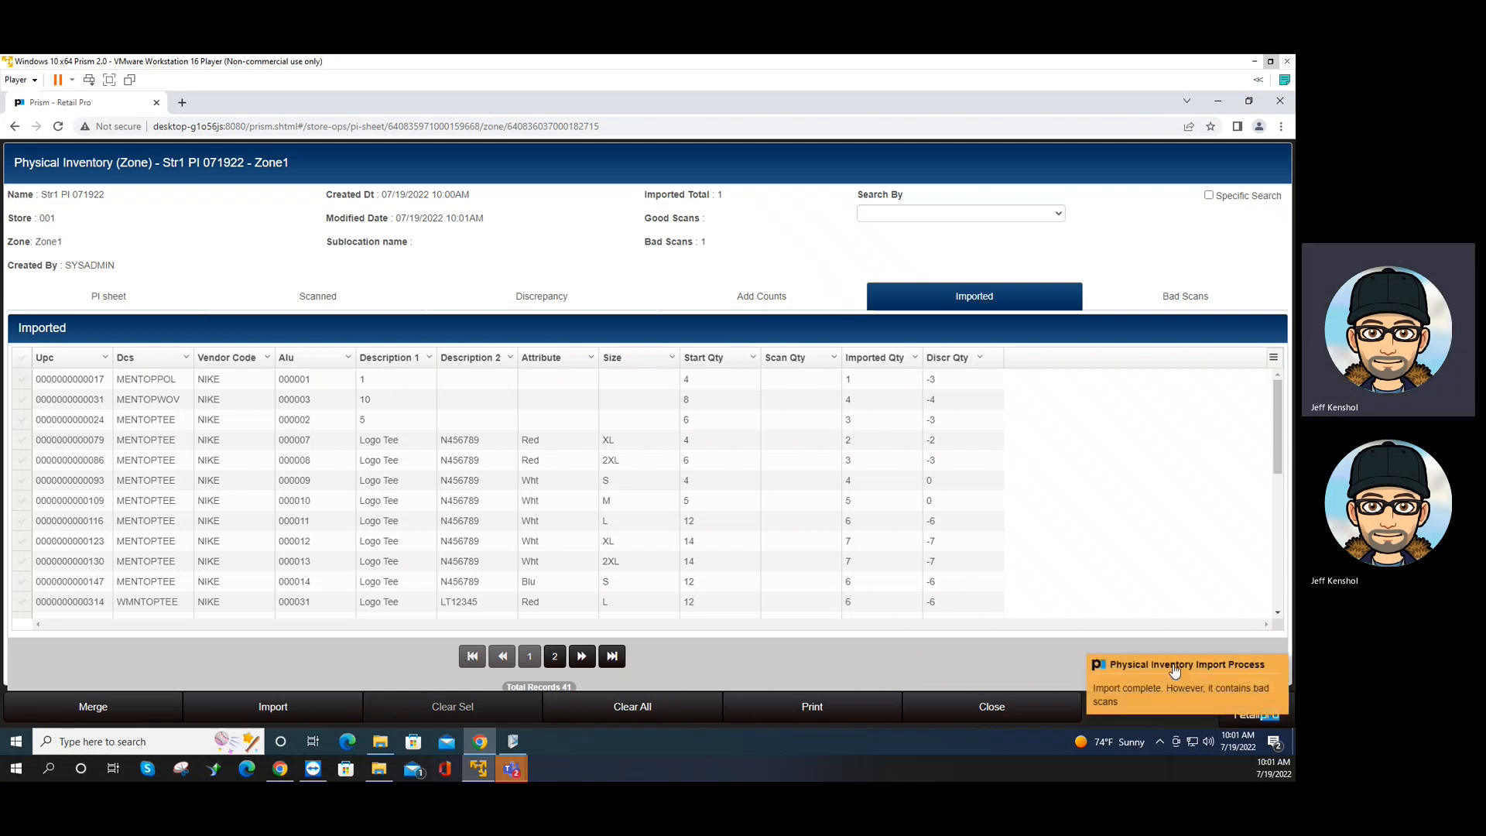
pyautogui.click(1159, 297)
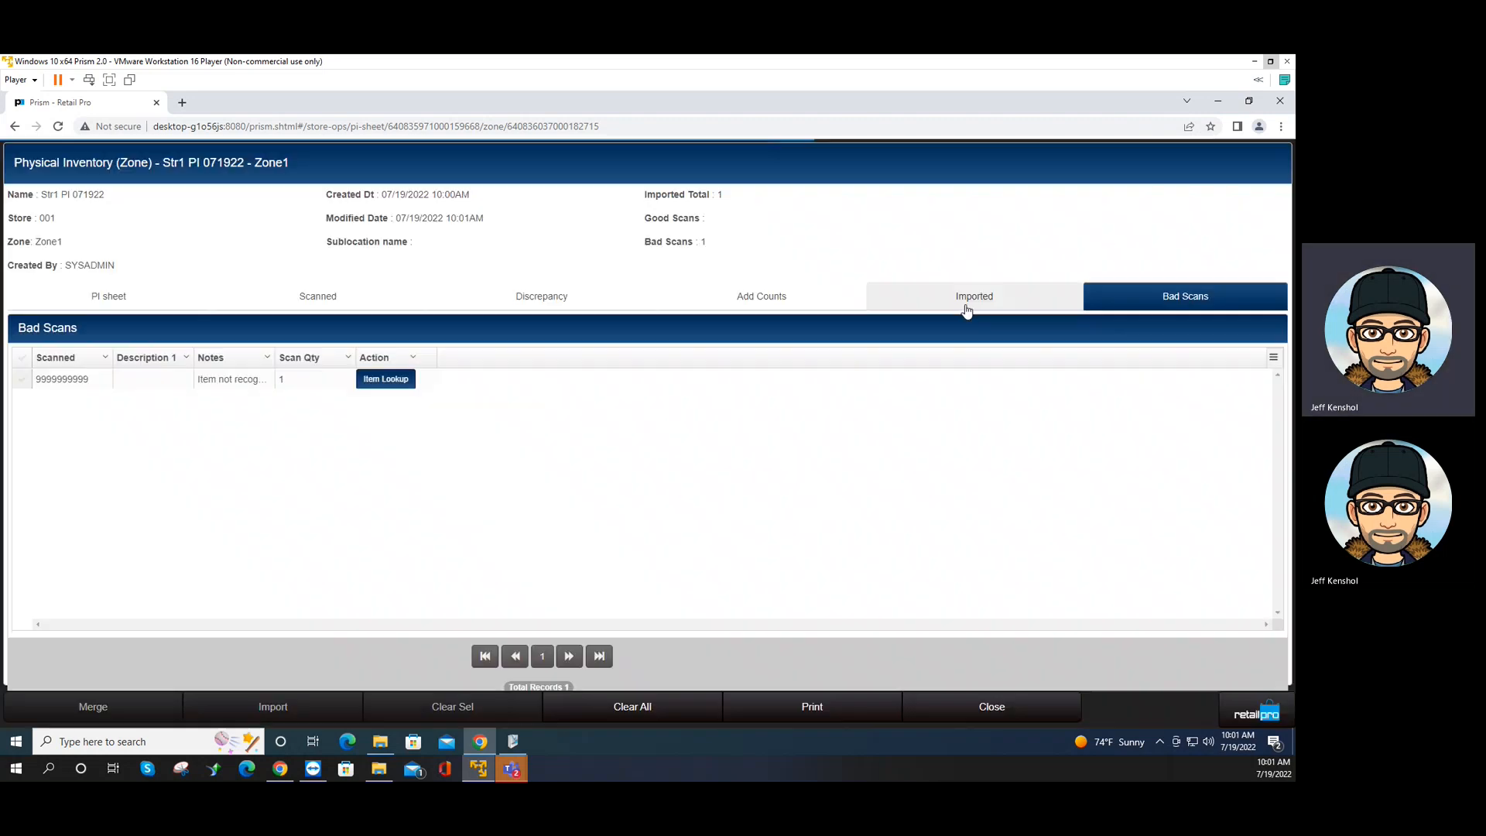
pyautogui.click(387, 380)
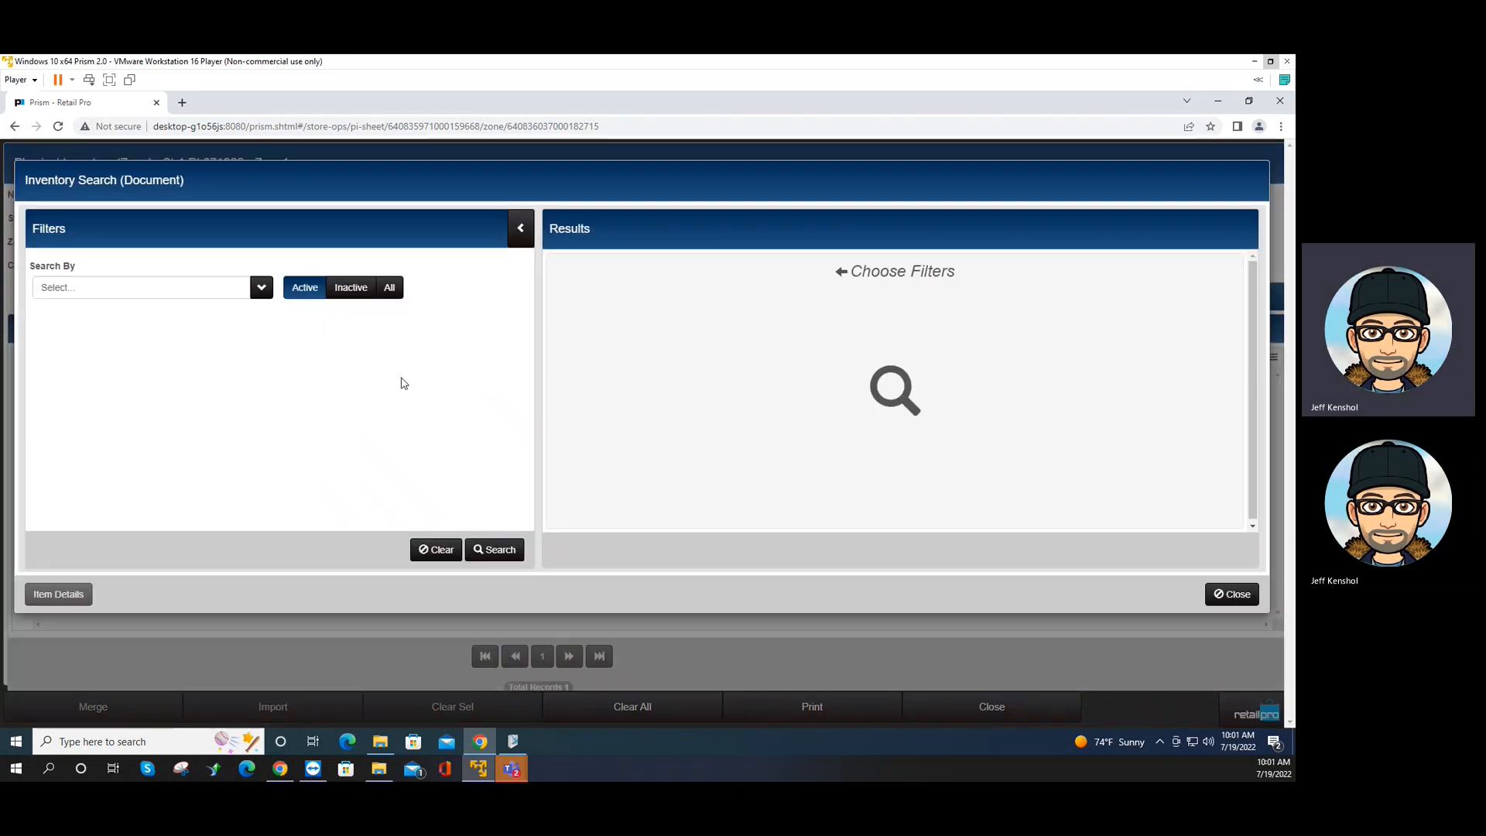
pyautogui.click(486, 553)
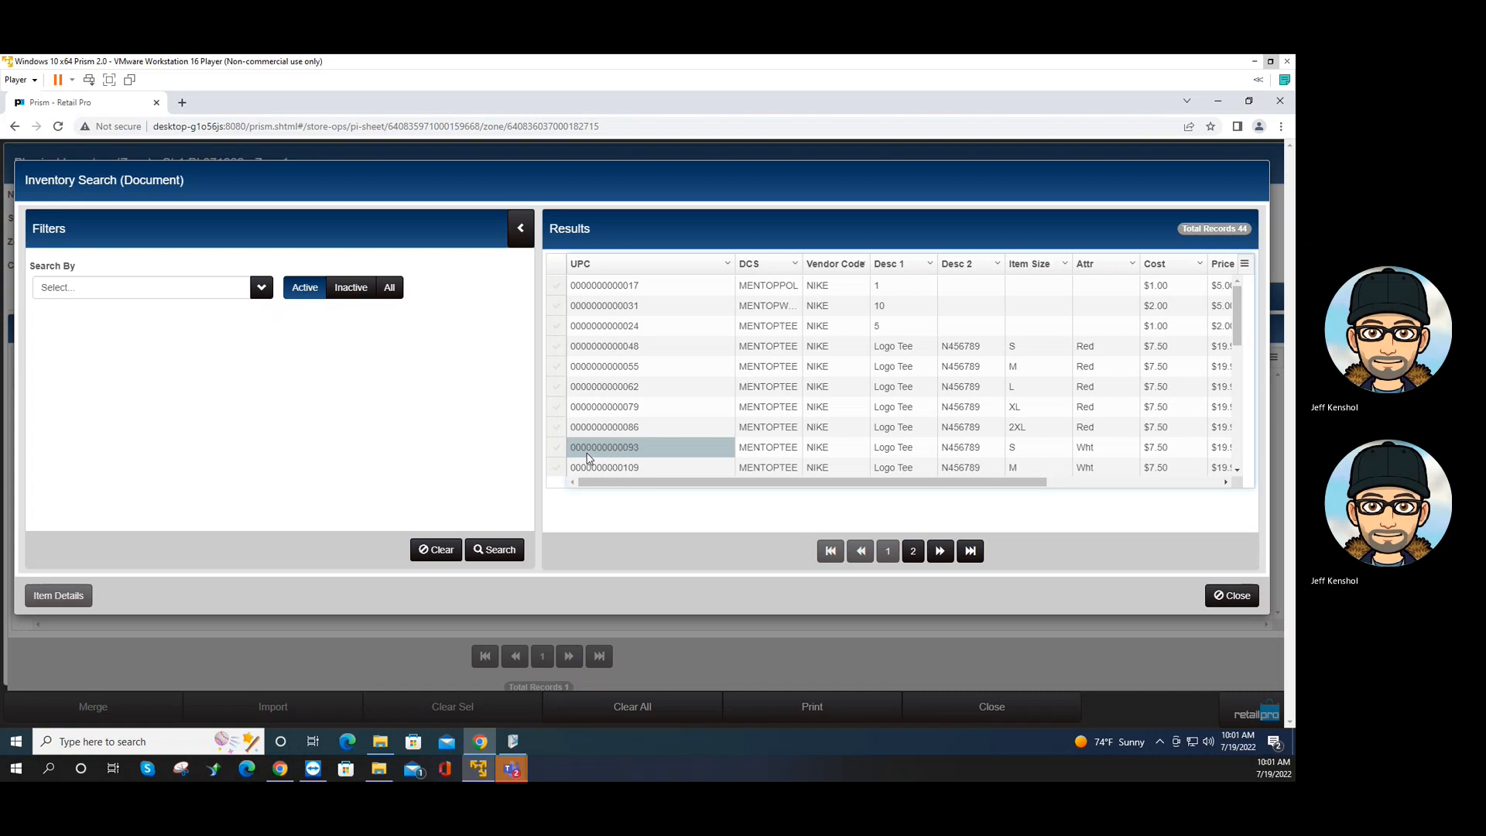
pyautogui.doubleClick(586, 457)
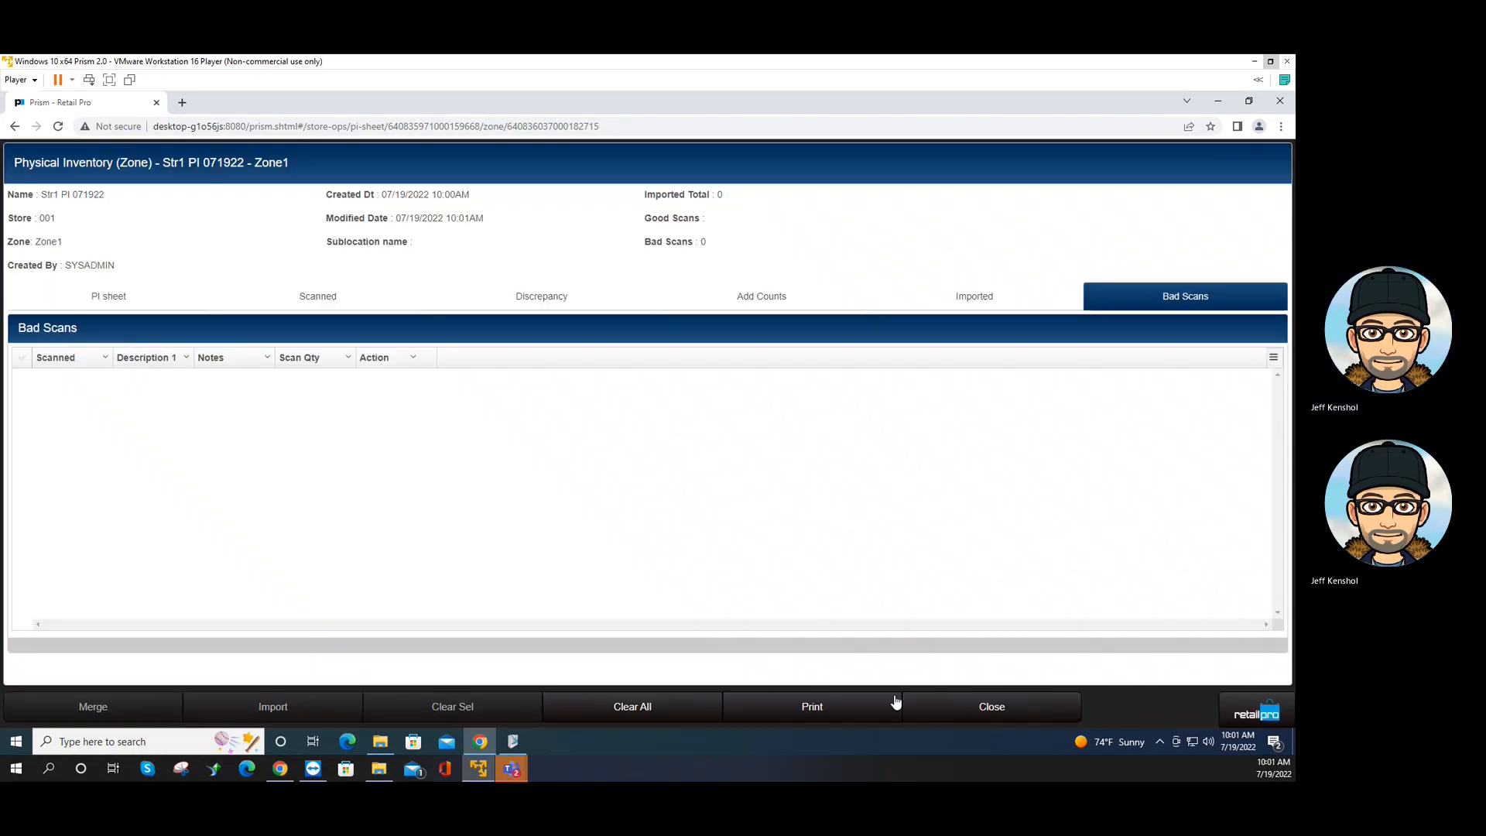
# Return to Zone1's imported scans and preview their printout with the PI Zone Prism 2.1 print design
pyautogui.click(982, 306)
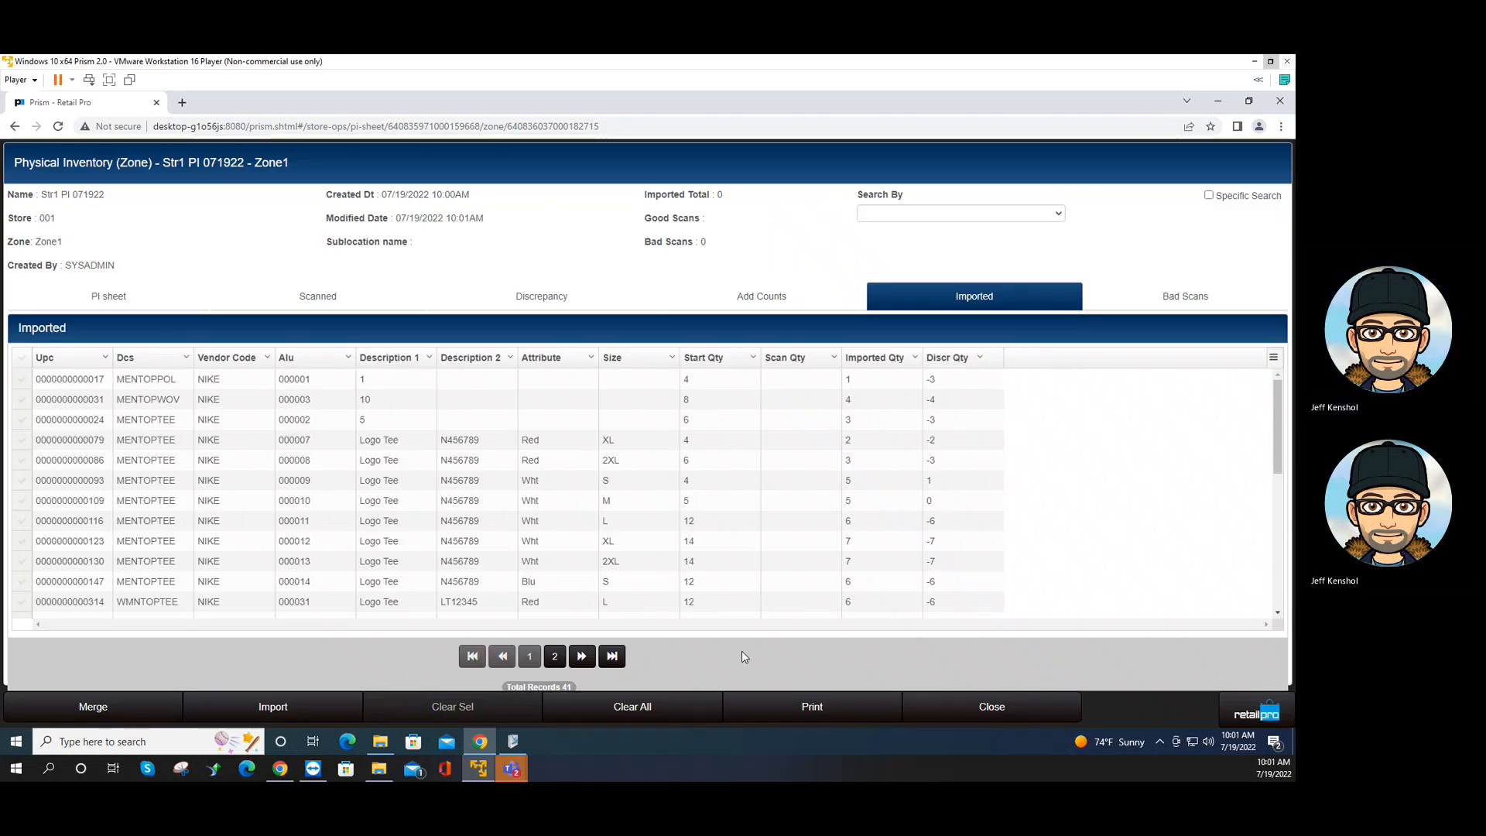
pyautogui.click(784, 709)
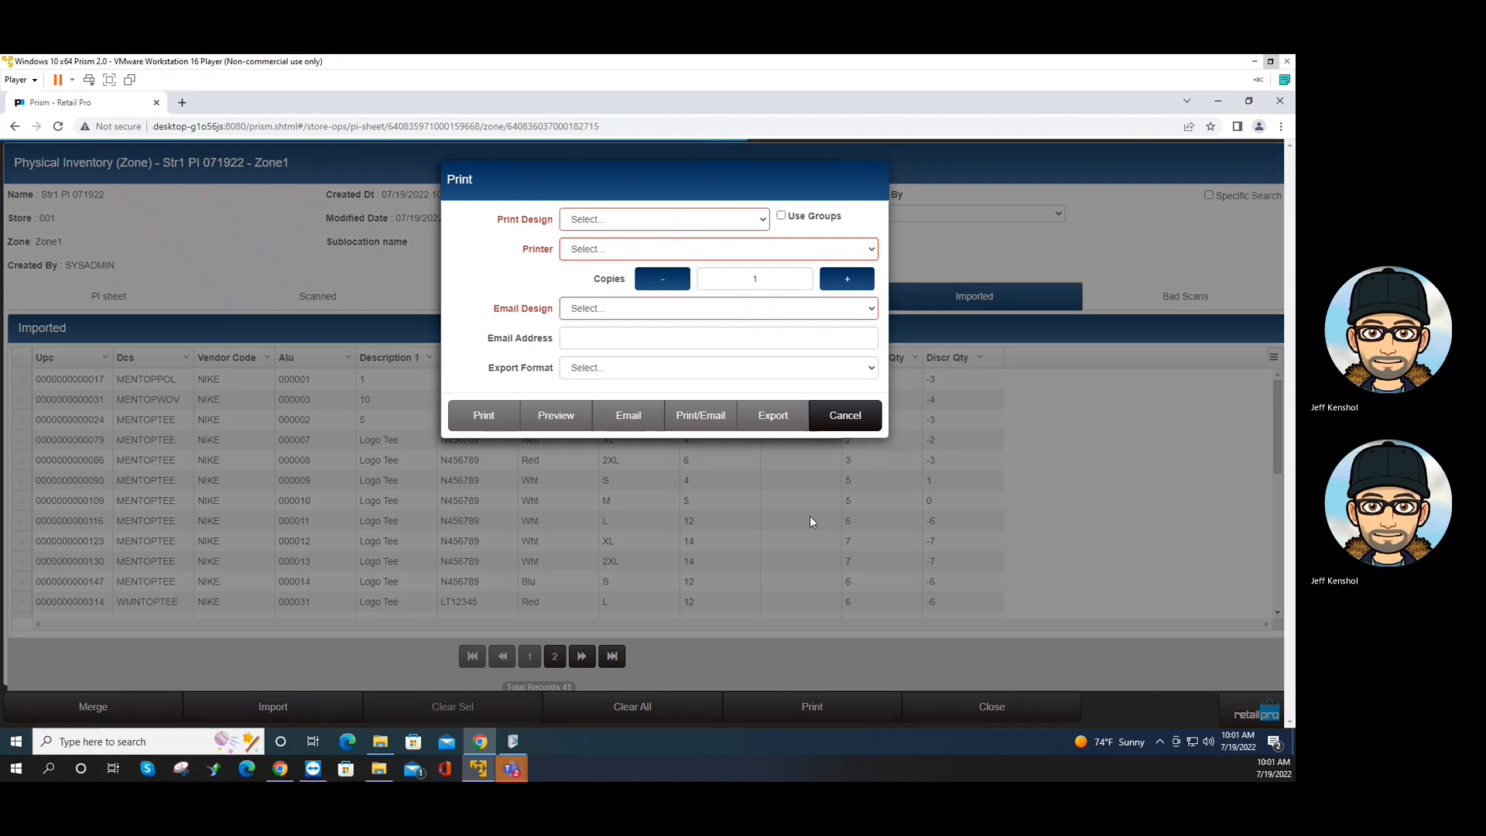
pyautogui.click(639, 222)
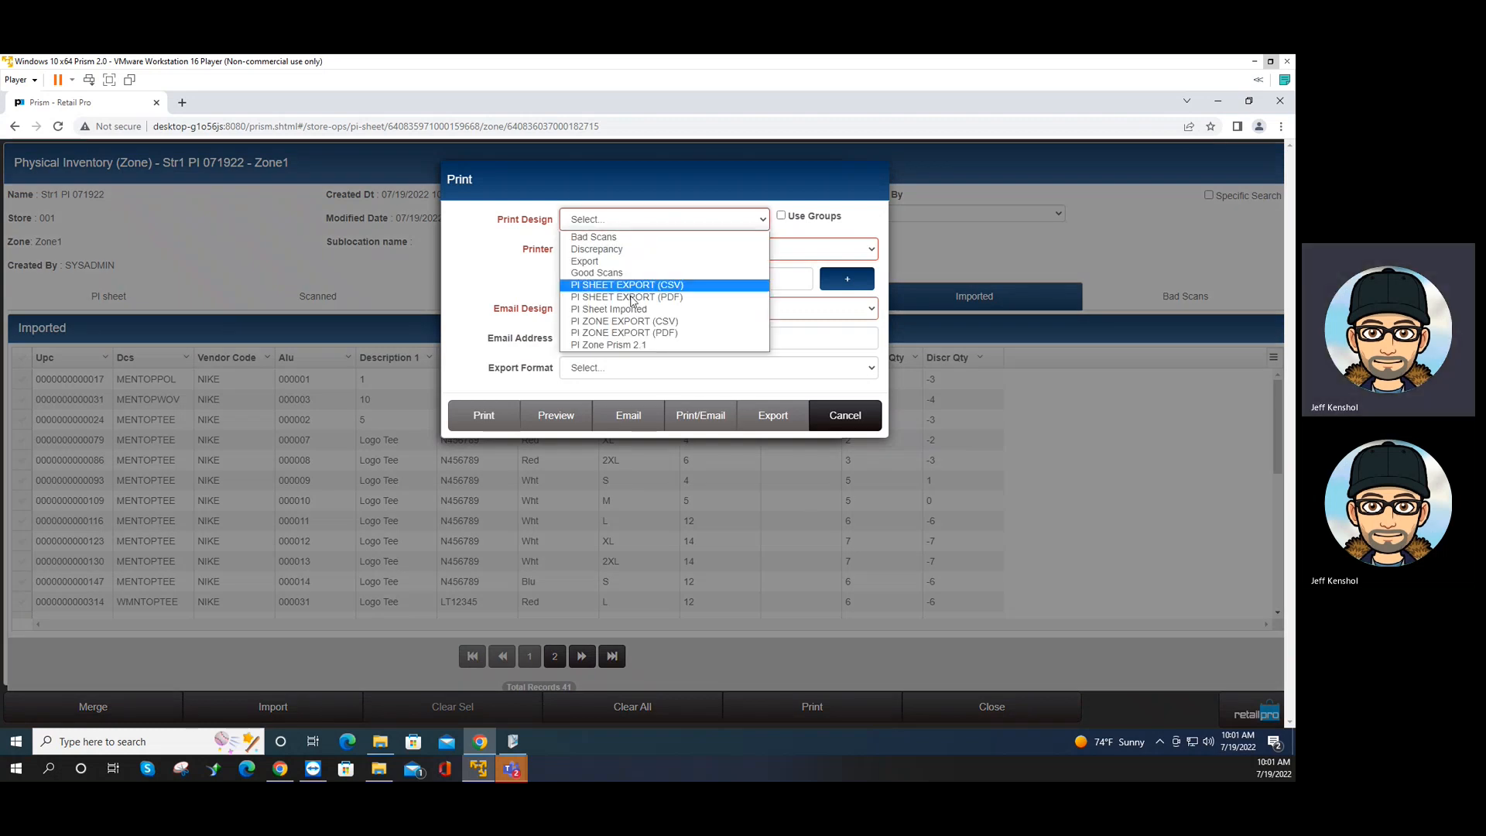
pyautogui.click(638, 346)
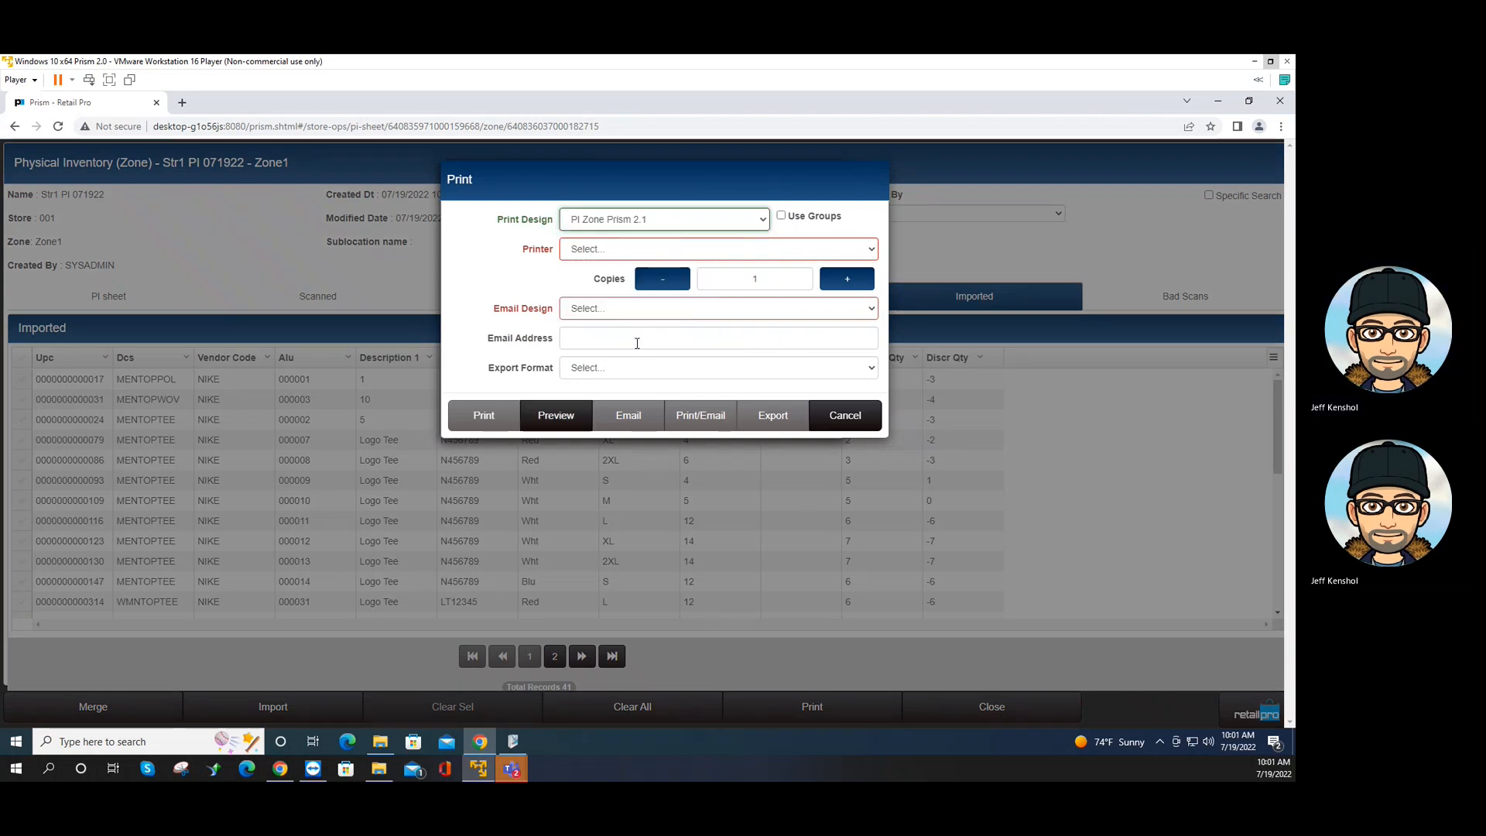
pyautogui.click(569, 419)
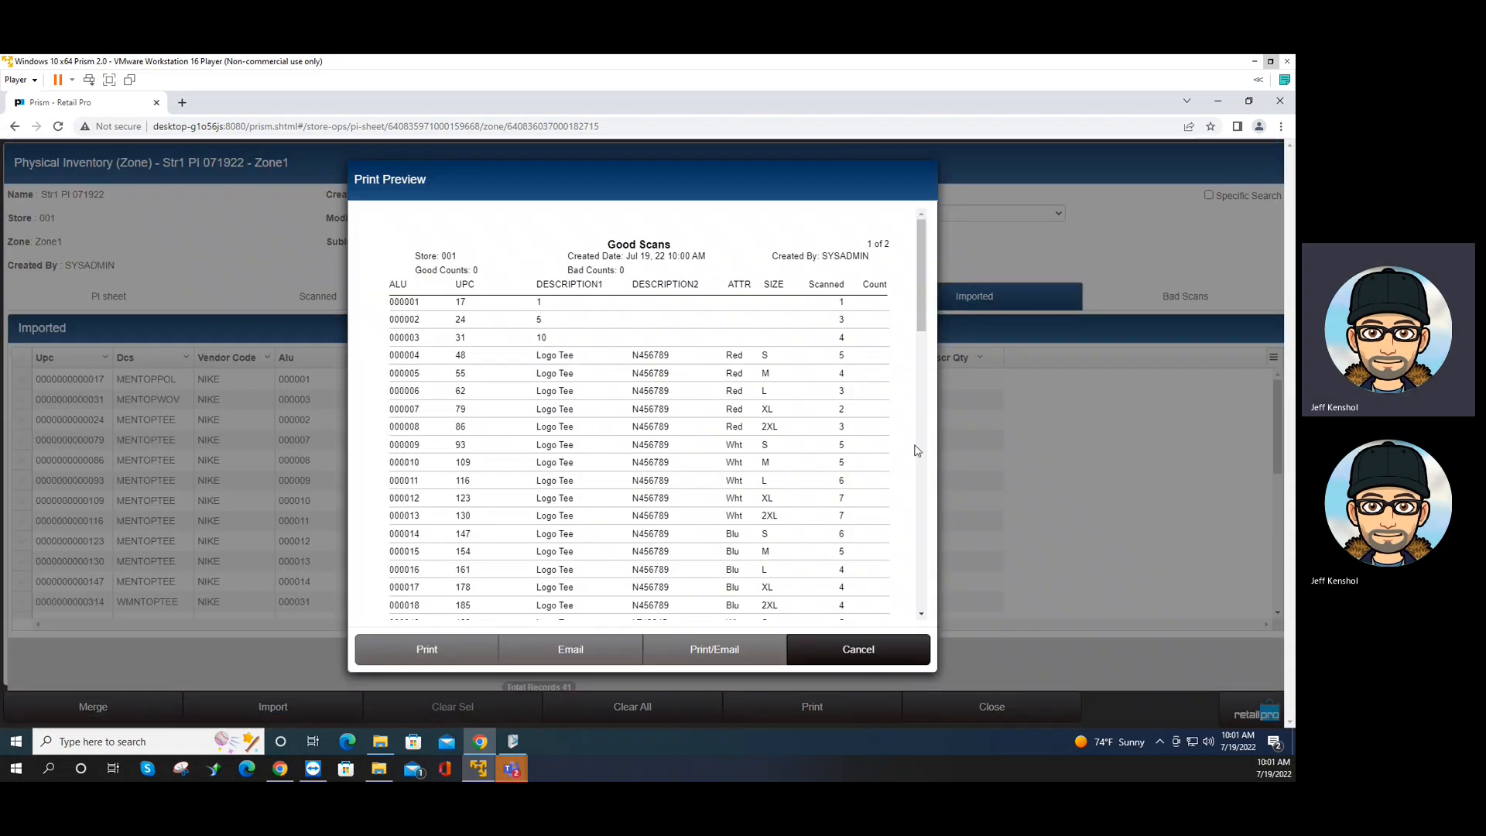
# Review the items listed in the Good Scans print preview and return to its beginning
pyautogui.scroll(-3, 911, 418)
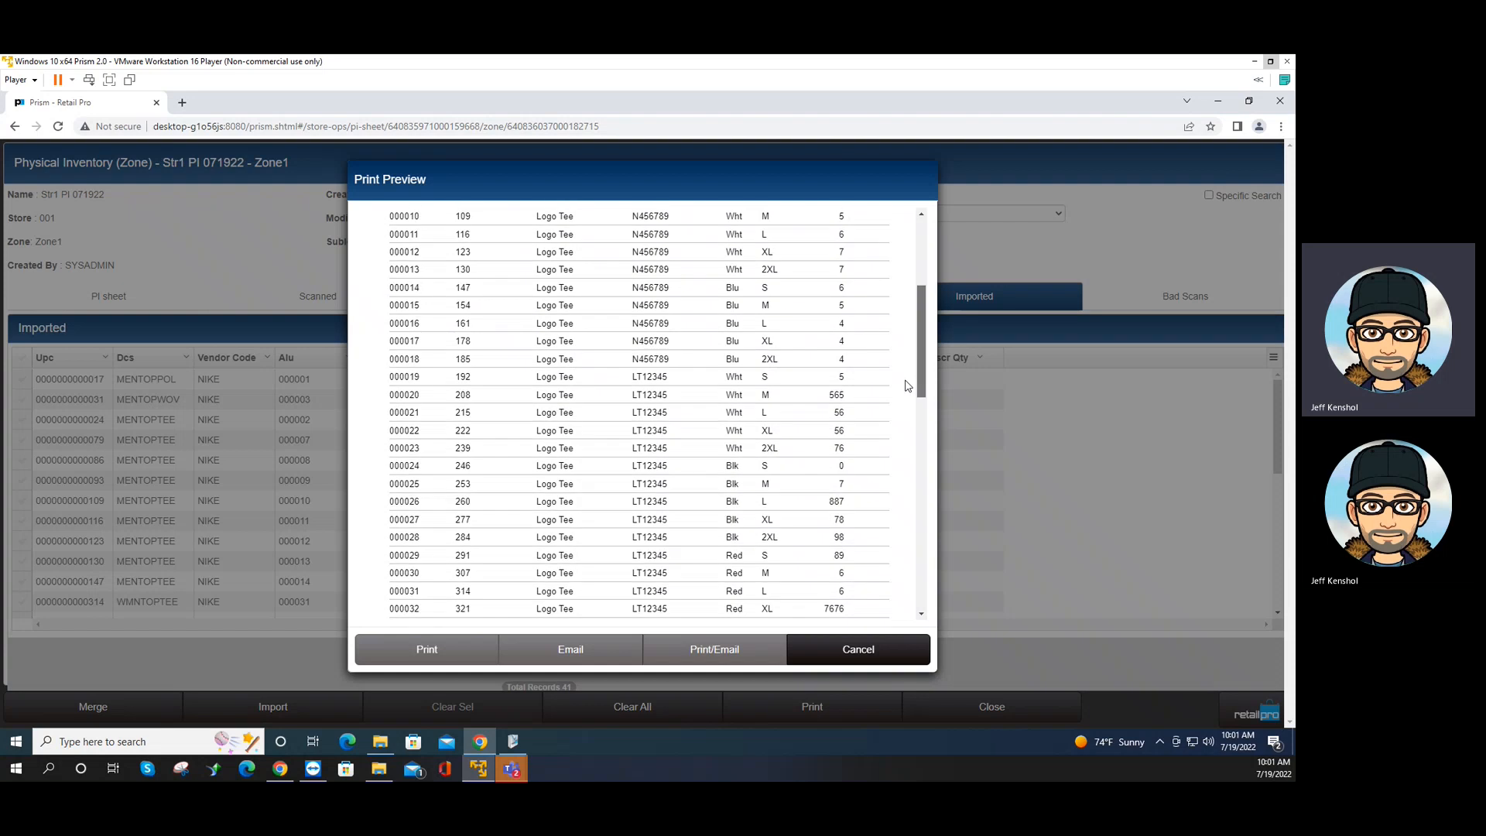
pyautogui.scroll(-3, 907, 383)
pyautogui.scroll(-3, 898, 440)
pyautogui.moveTo(920, 464); pyautogui.dragTo(921, 284)
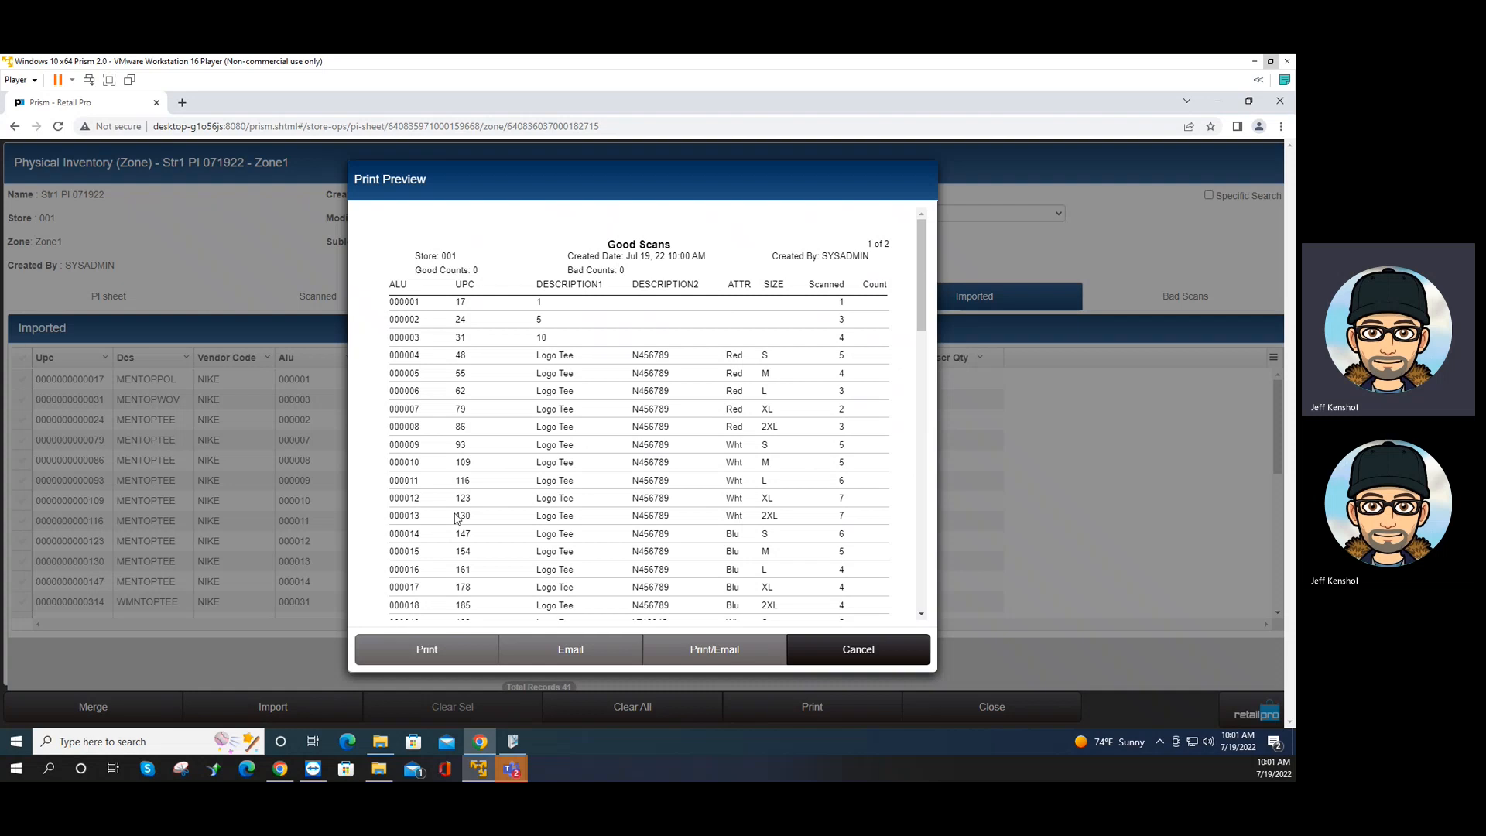
# Switch to Prism Document Designer, close the BHD PI Discrepancy design and open PI Zone Prism 2.1 from the Physical Inventory Zone area for editing
pyautogui.click(512, 739)
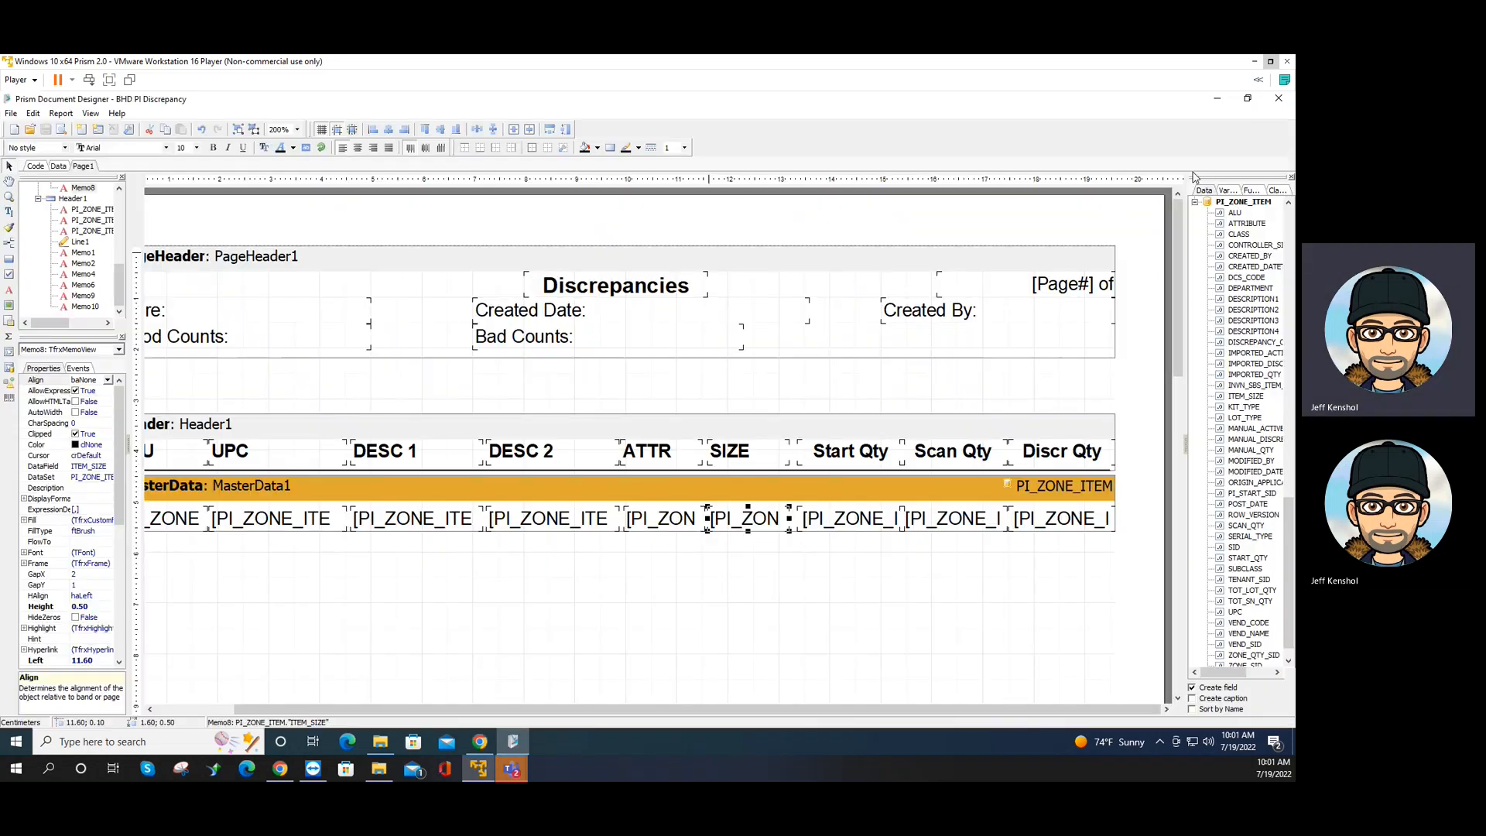
pyautogui.click(1277, 99)
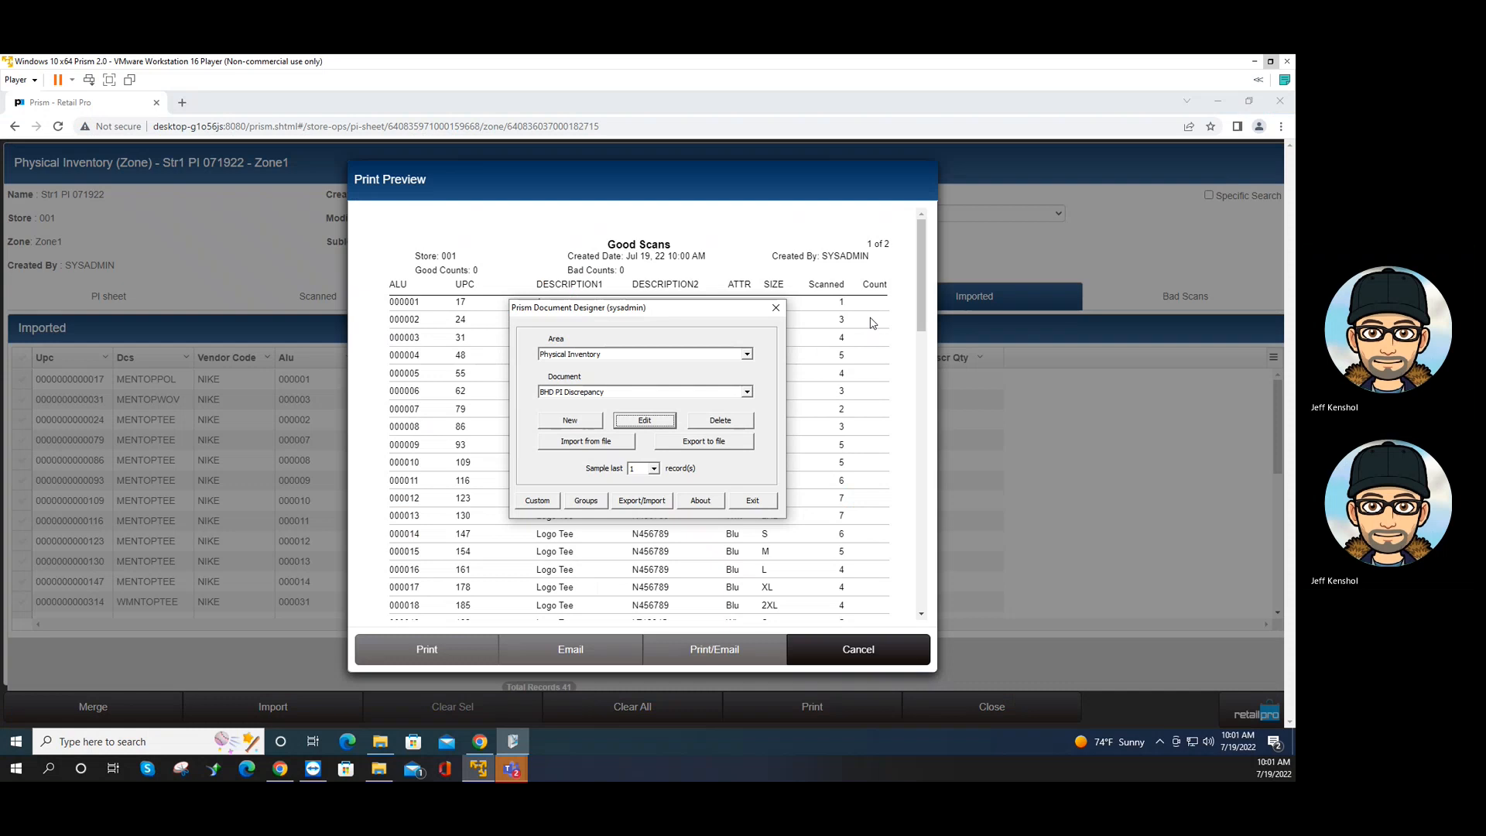
pyautogui.click(628, 354)
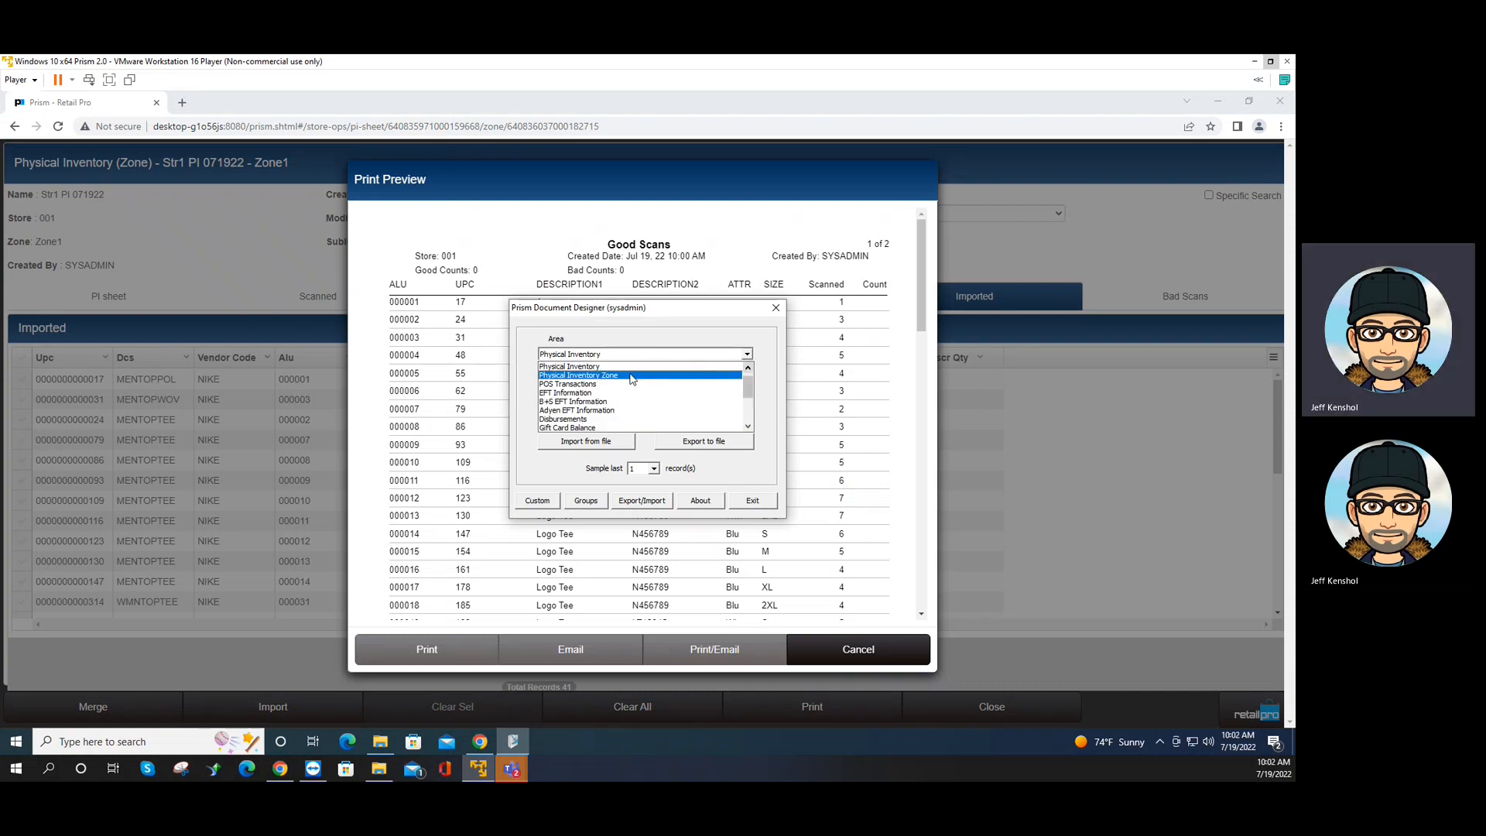
pyautogui.click(631, 375)
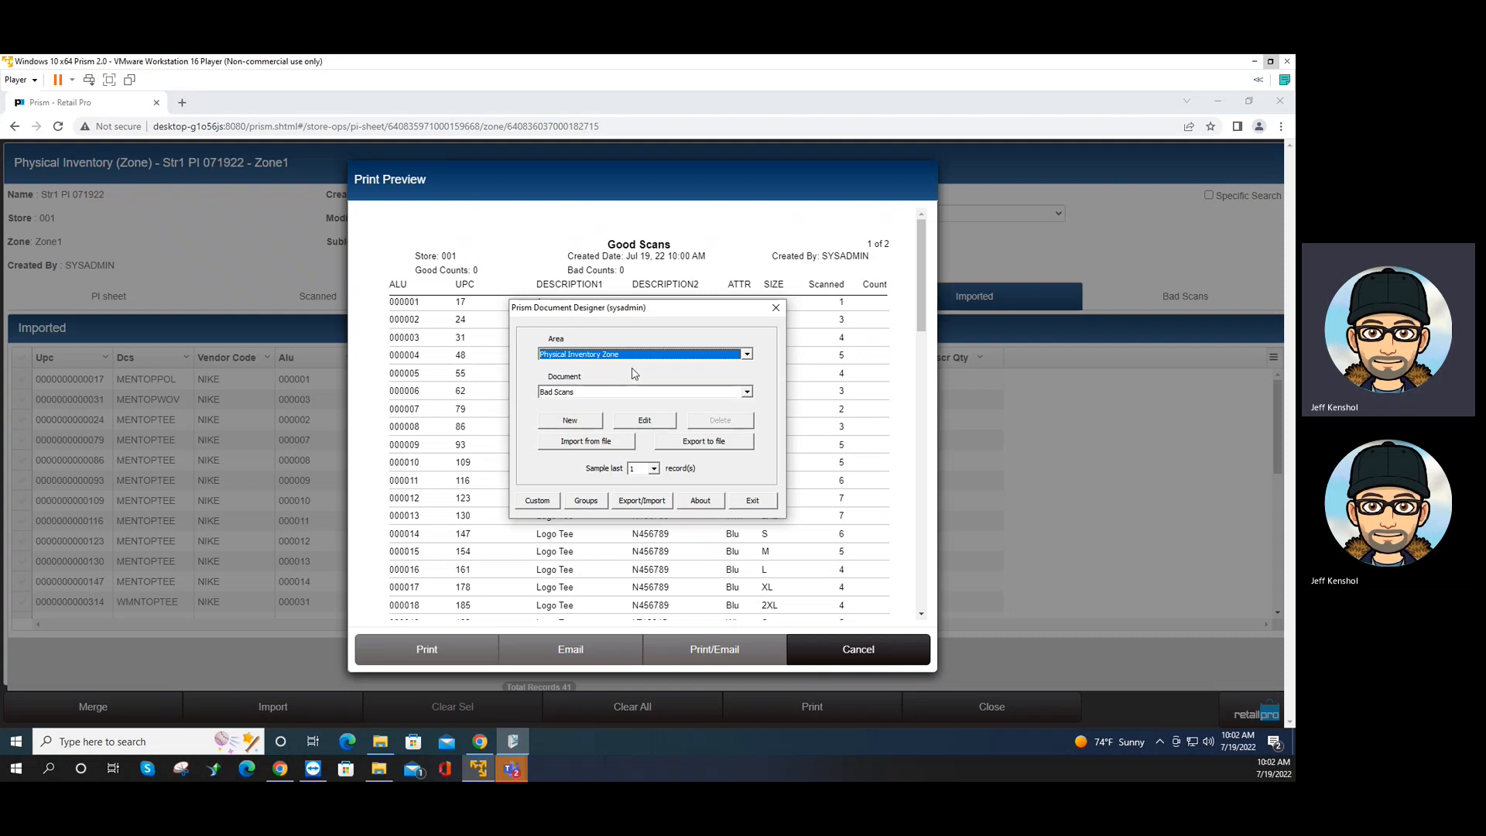
pyautogui.click(610, 393)
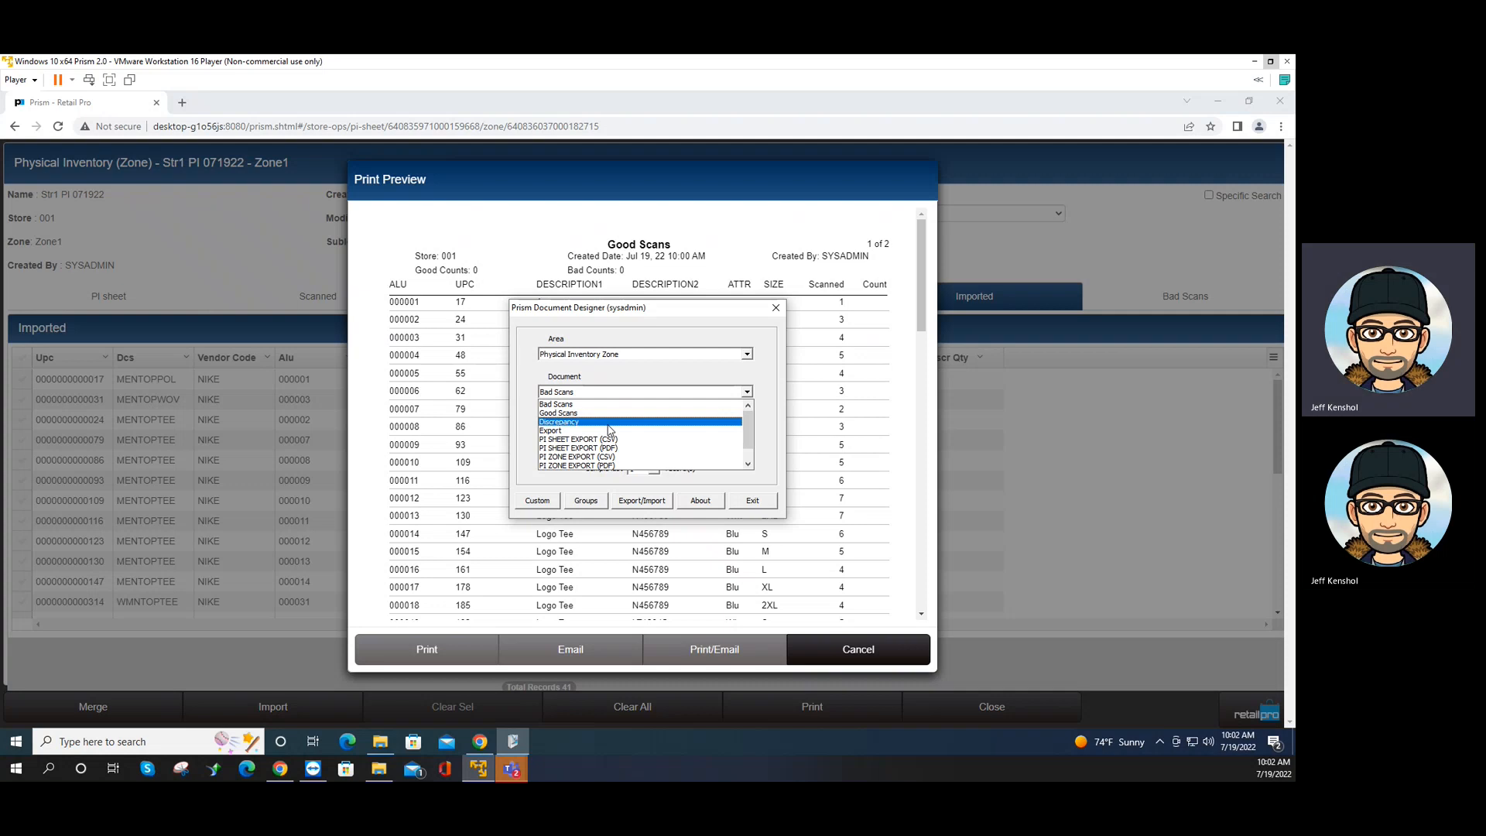
pyautogui.moveTo(747, 438); pyautogui.dragTo(747, 455)
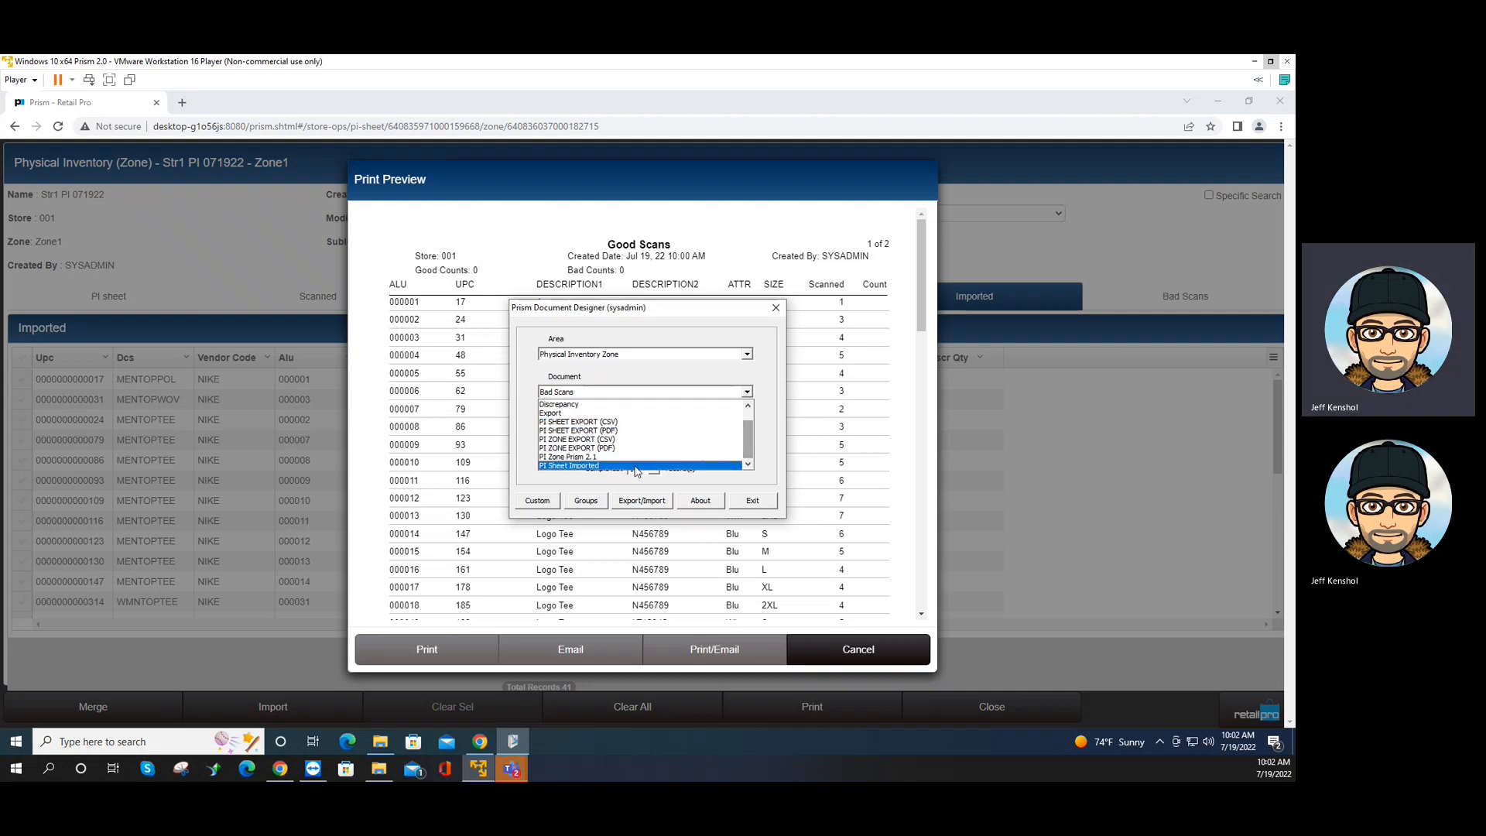
pyautogui.click(636, 457)
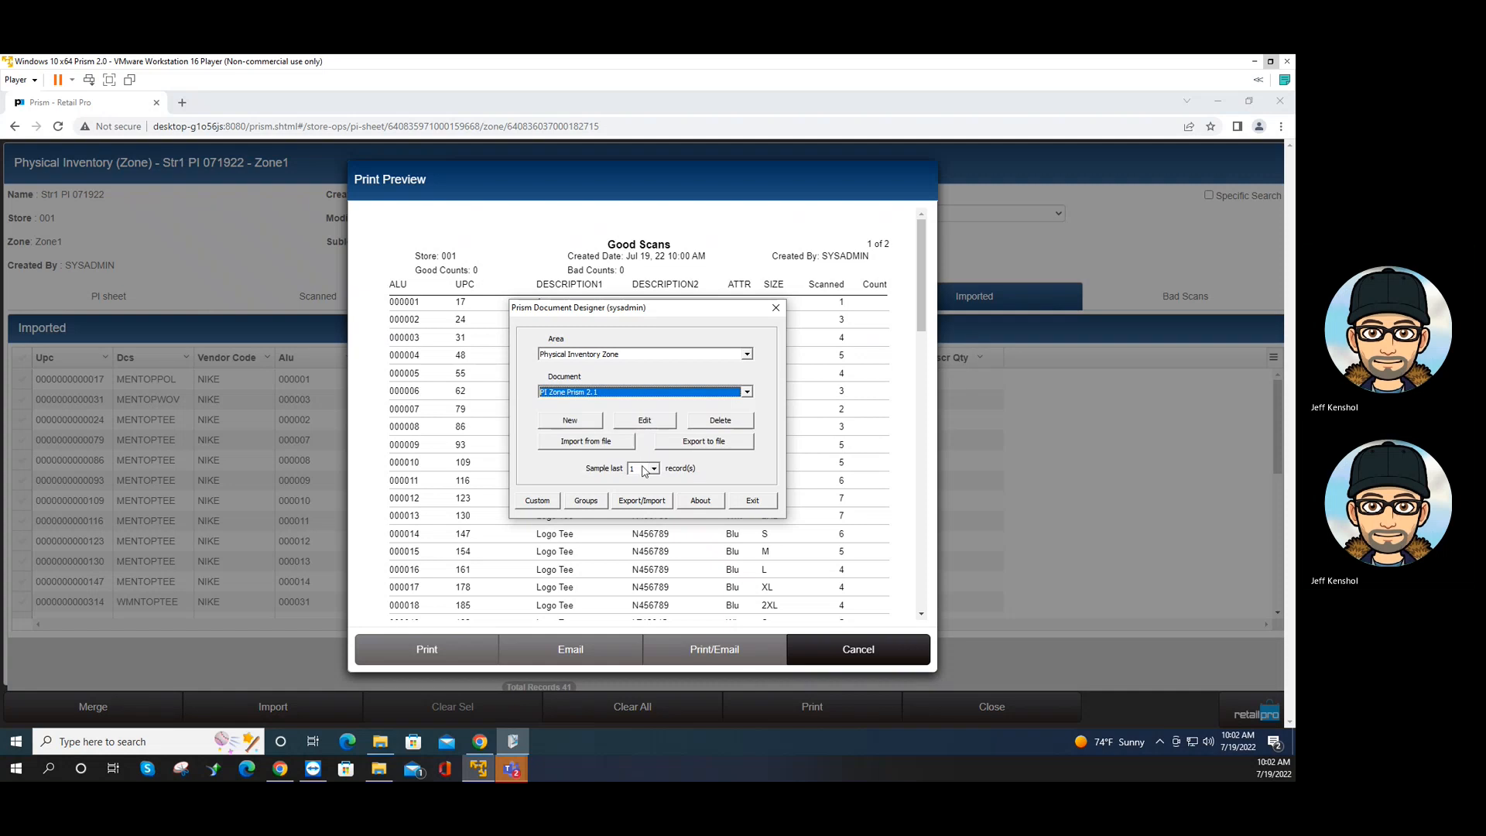
pyautogui.click(646, 420)
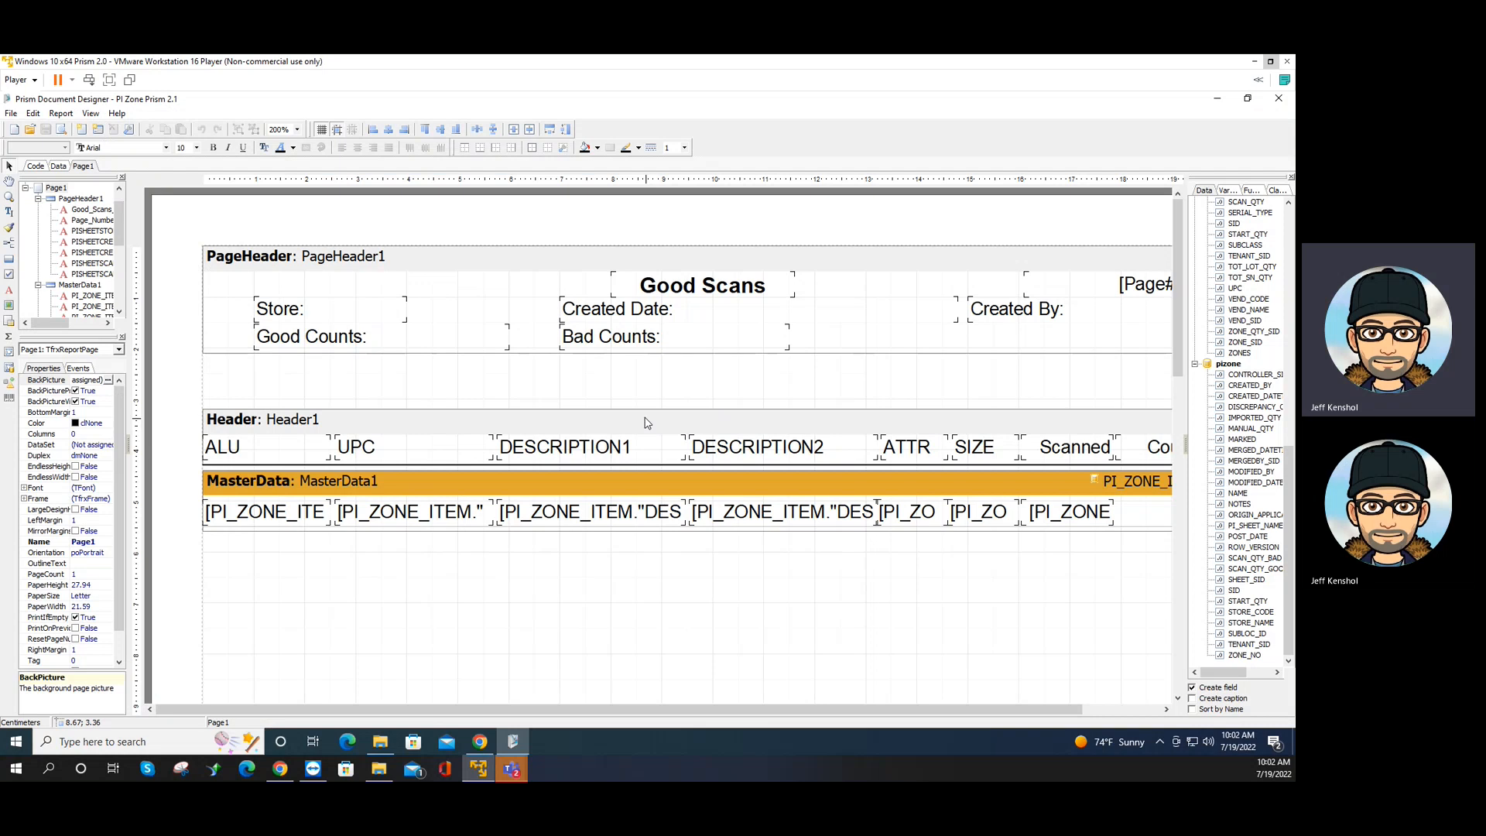
# Inspect the expression of the data field beneath the ALU header without changing it
pyautogui.click(11, 114)
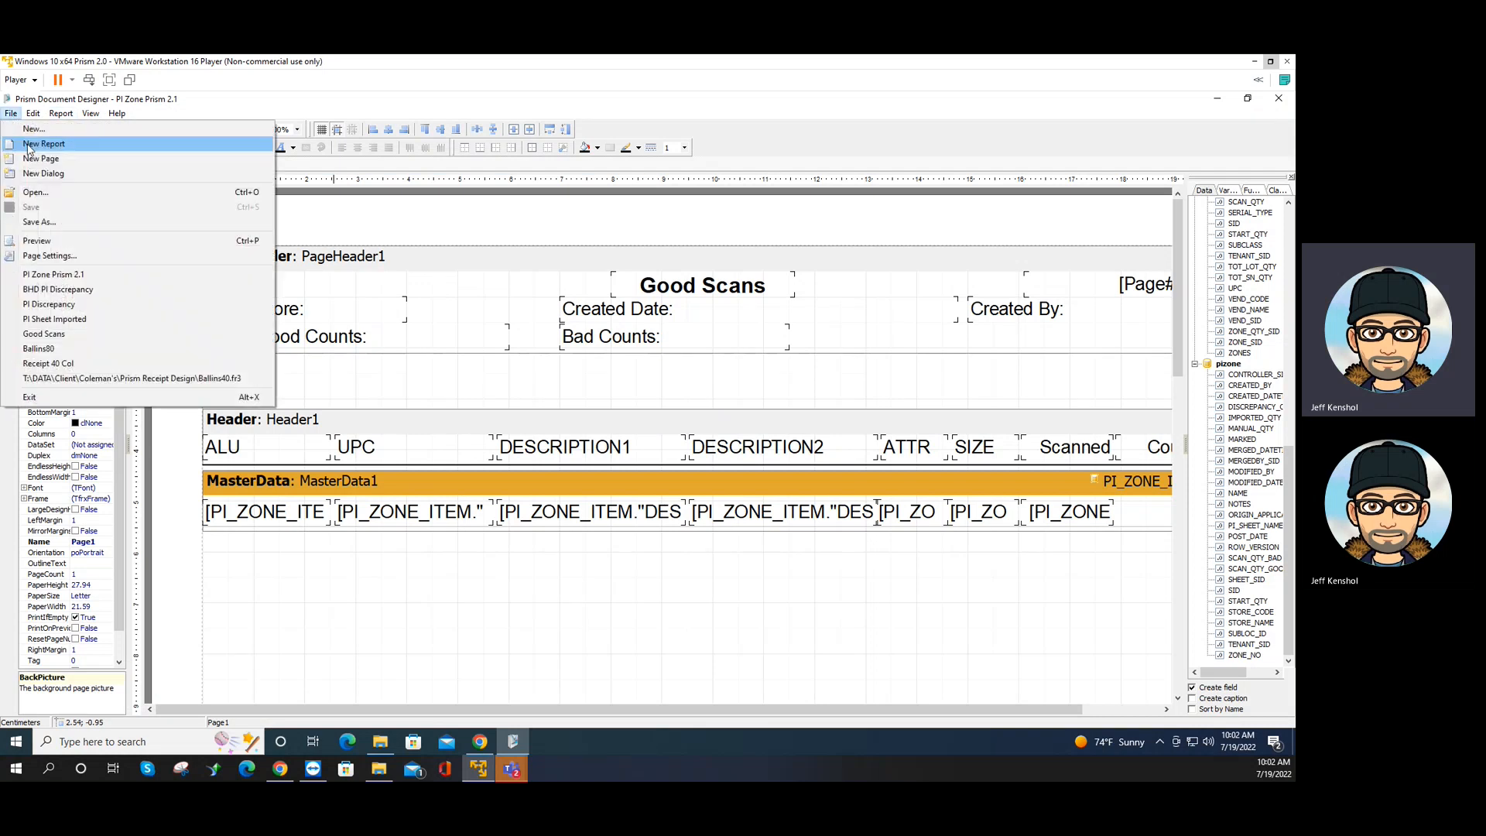
pyautogui.click(521, 644)
pyautogui.click(424, 517)
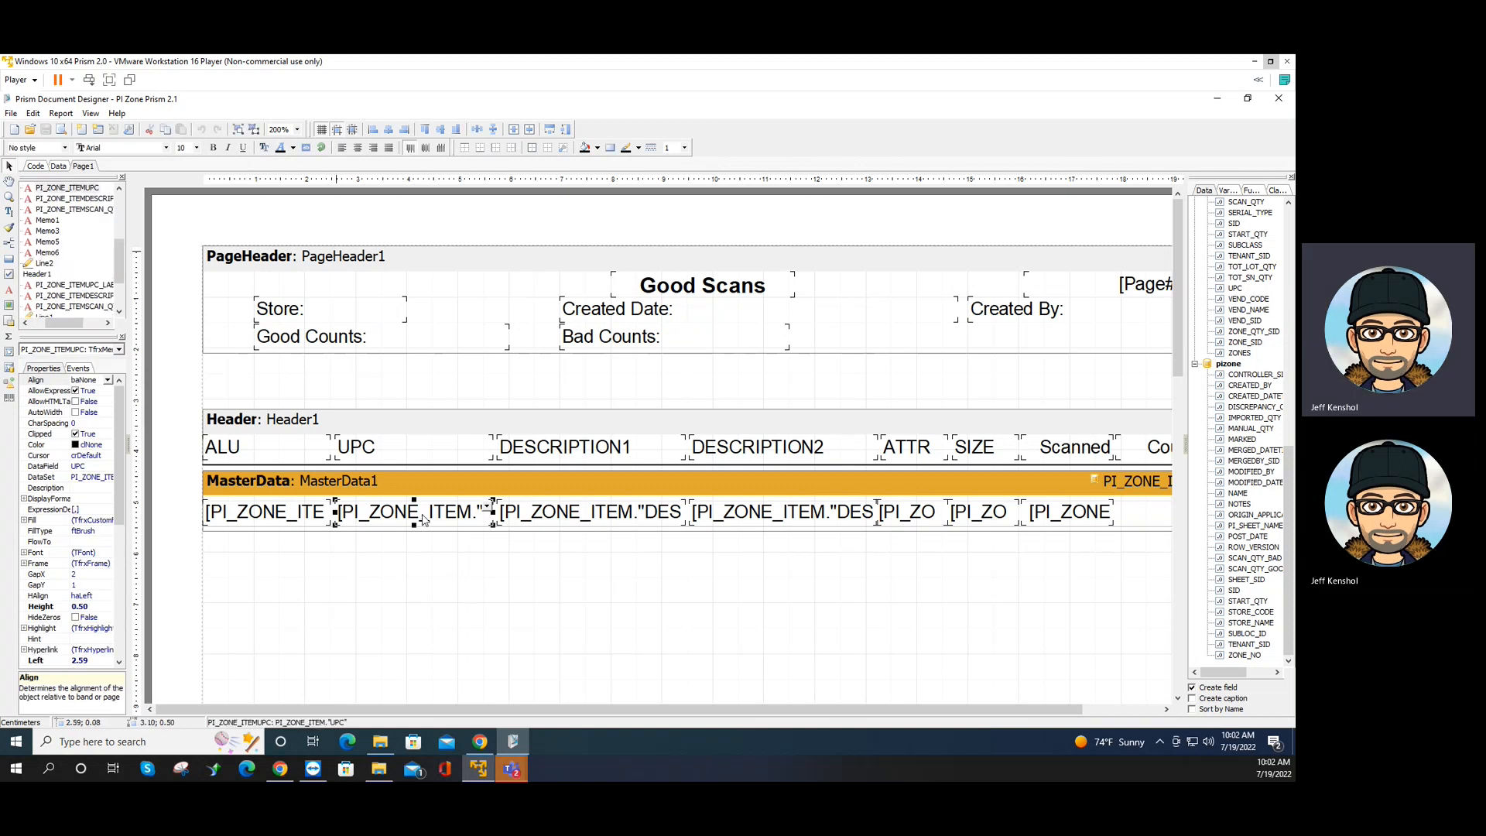
pyautogui.click(302, 512)
pyautogui.doubleClick(302, 512)
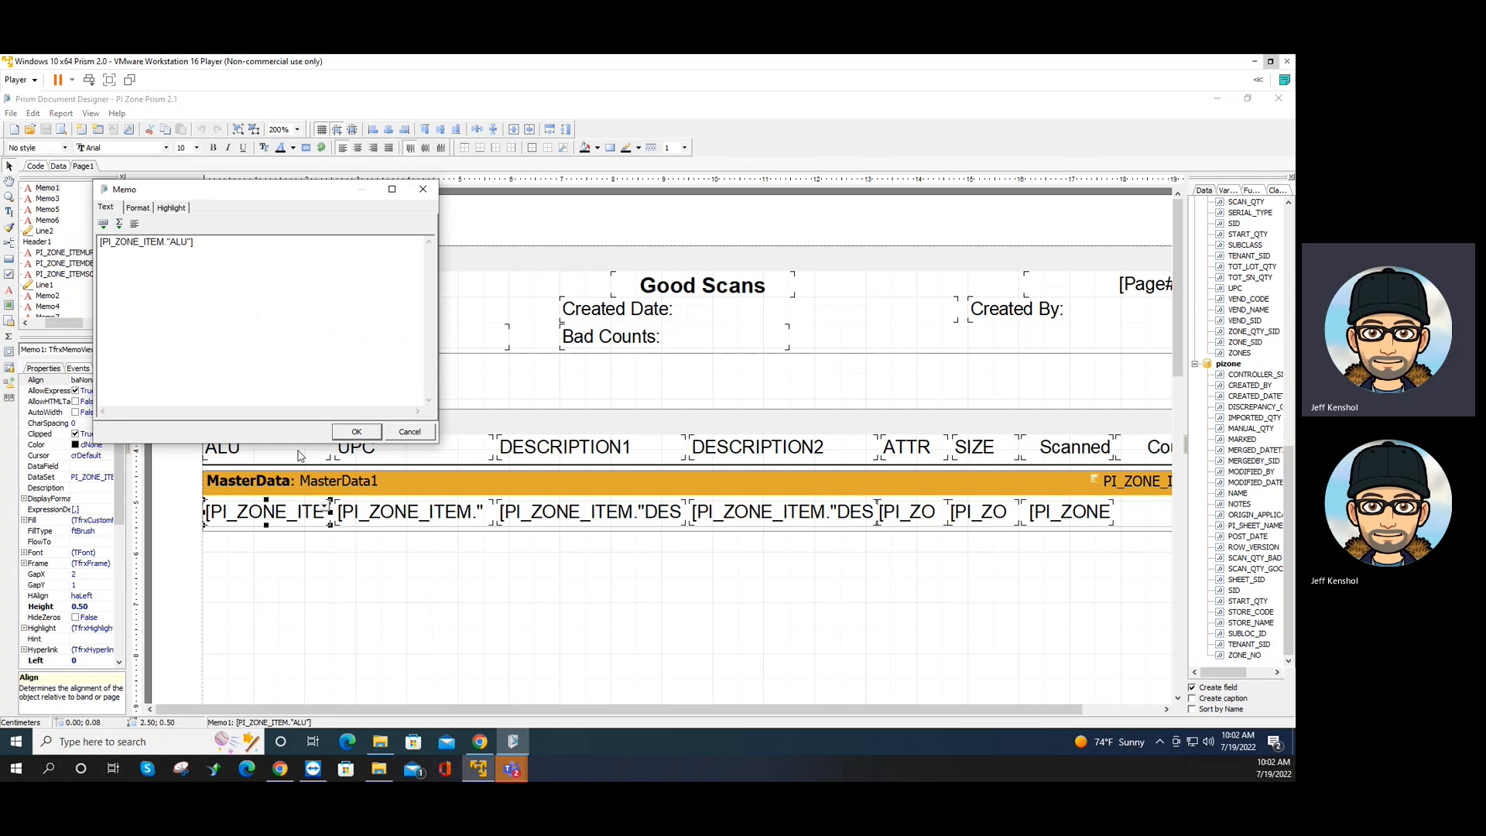
pyautogui.moveTo(191, 243); pyautogui.dragTo(158, 243)
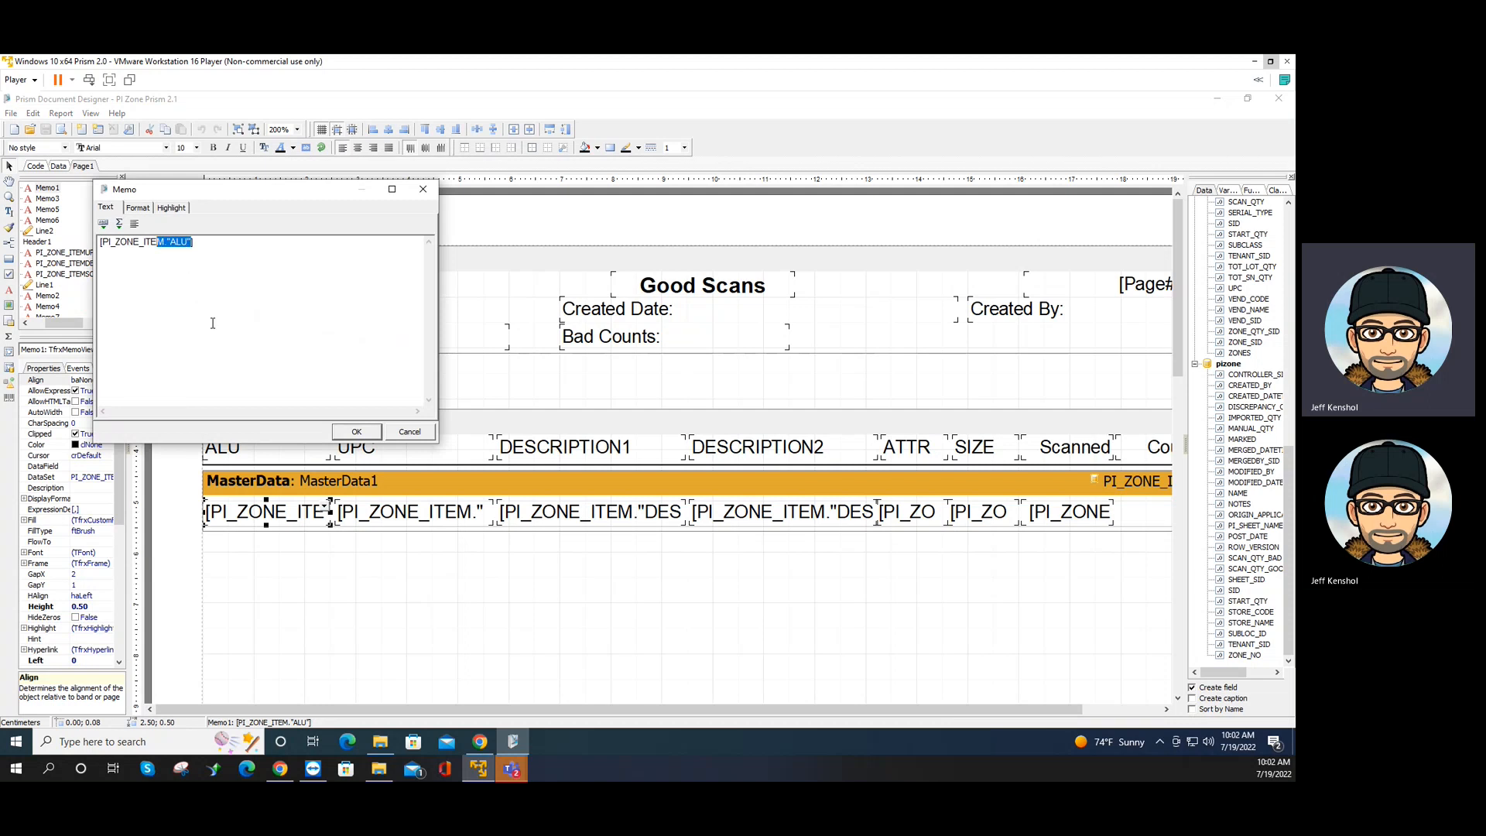
pyautogui.click(415, 435)
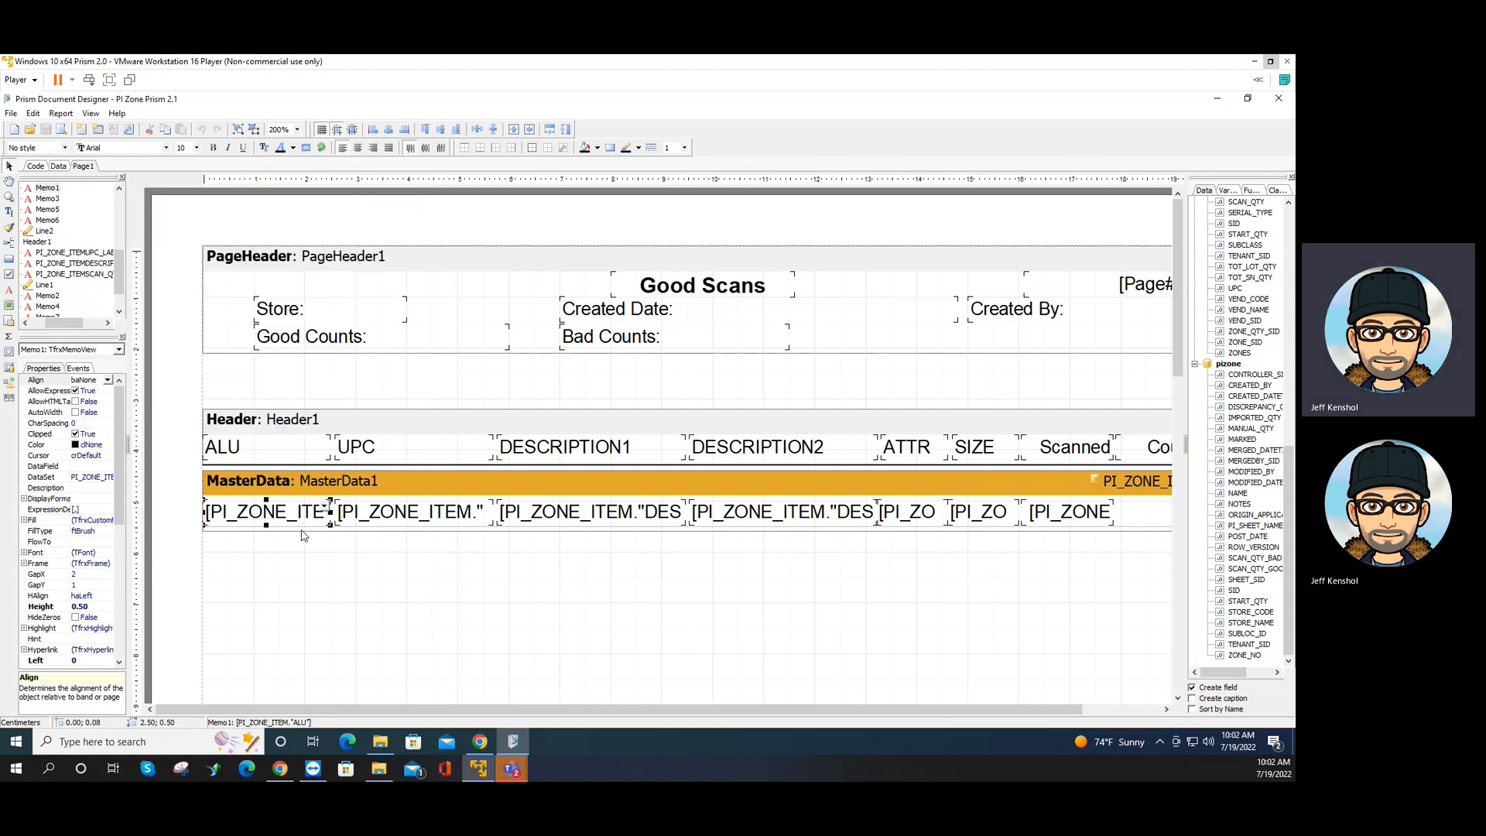
# Replace the ALU data field in the MasterData1 band with a copy of the UPC data field placed beneath the ALU header
pyautogui.press('Delete')
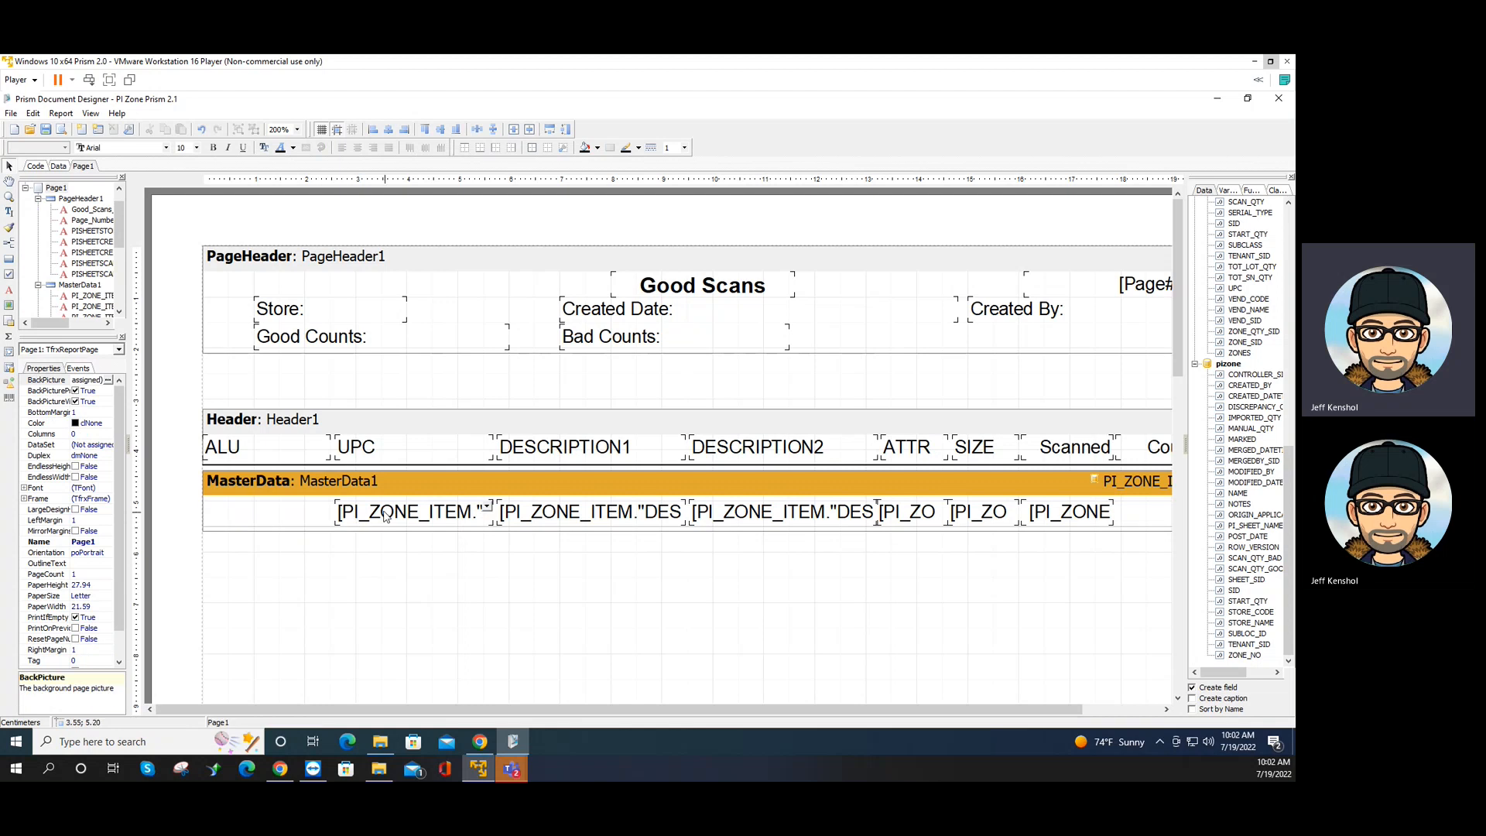
pyautogui.click(387, 516)
pyautogui.rightClick(387, 516)
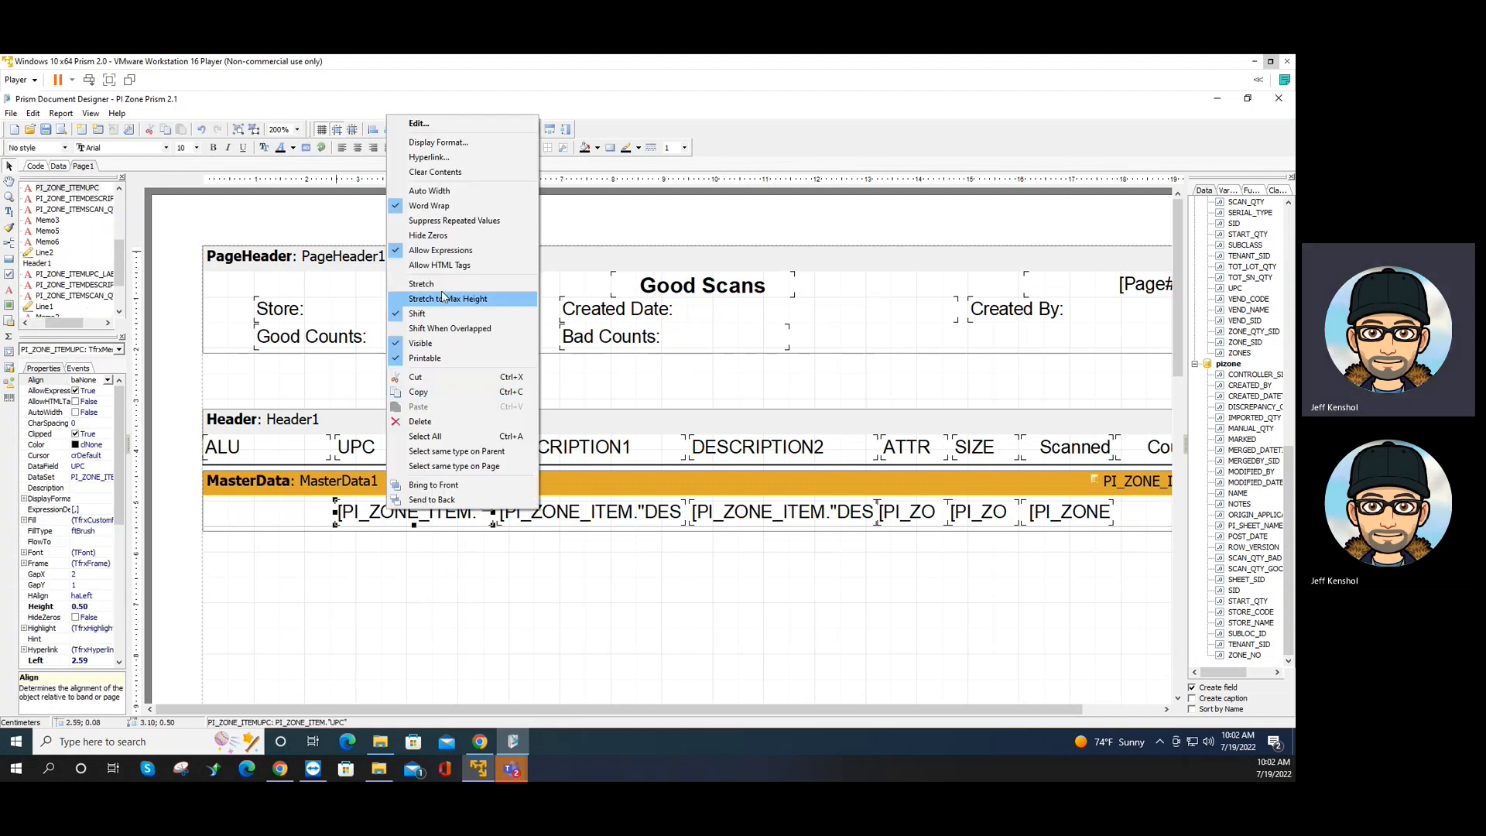
pyautogui.click(427, 392)
pyautogui.rightClick(258, 514)
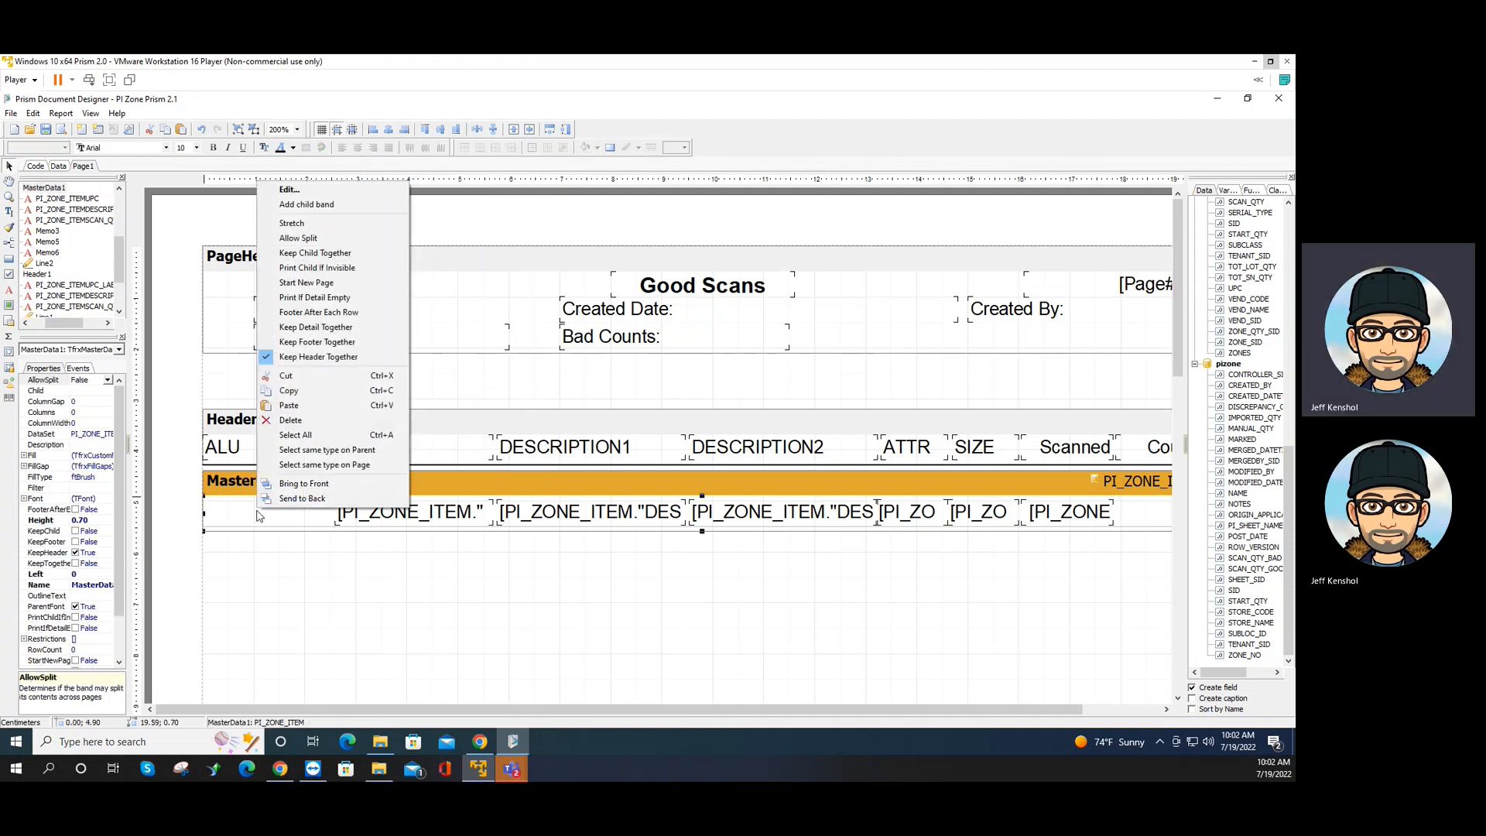
pyautogui.click(313, 409)
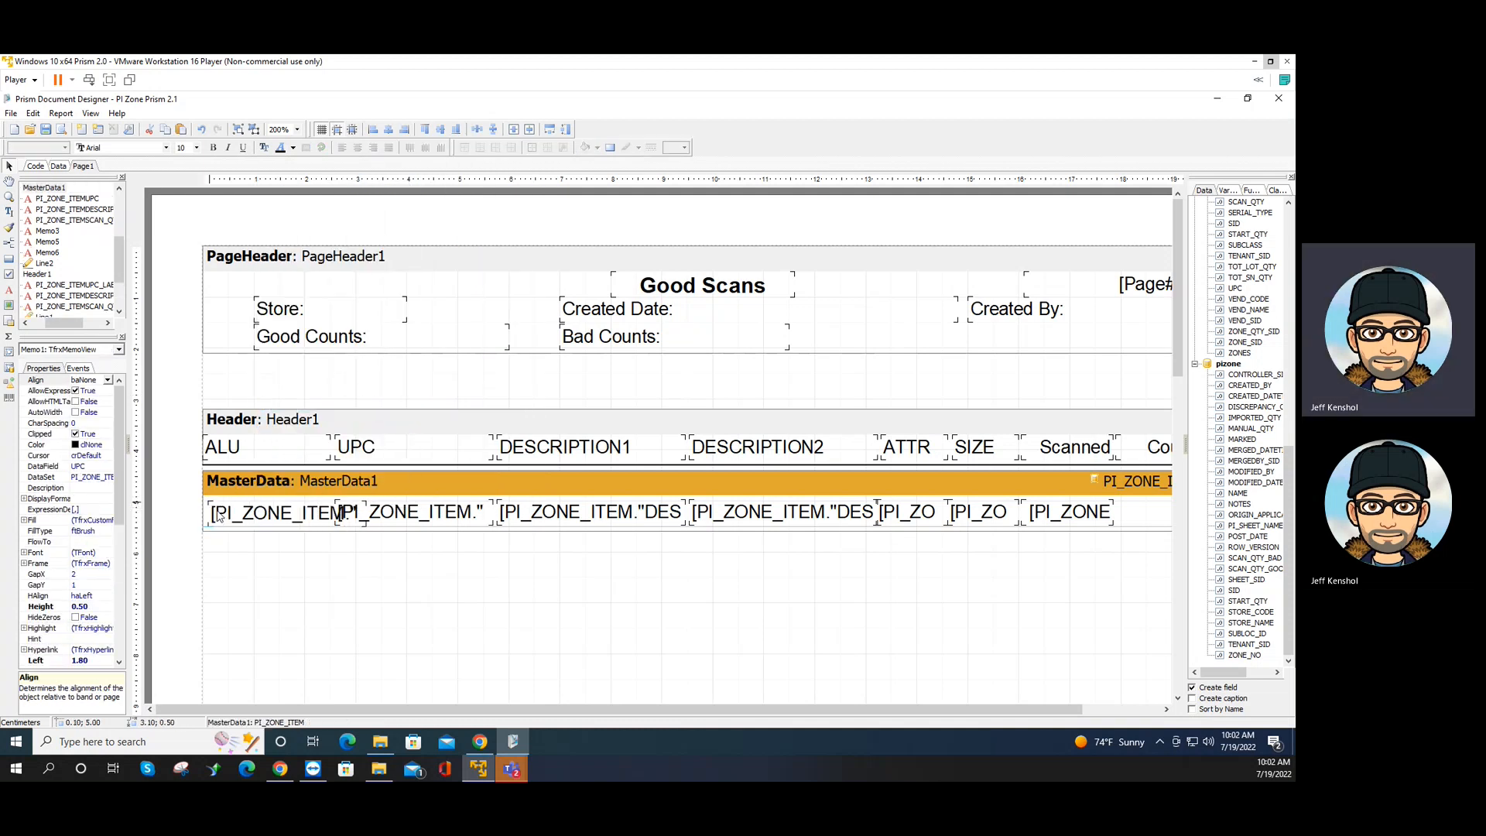
pyautogui.click(216, 516)
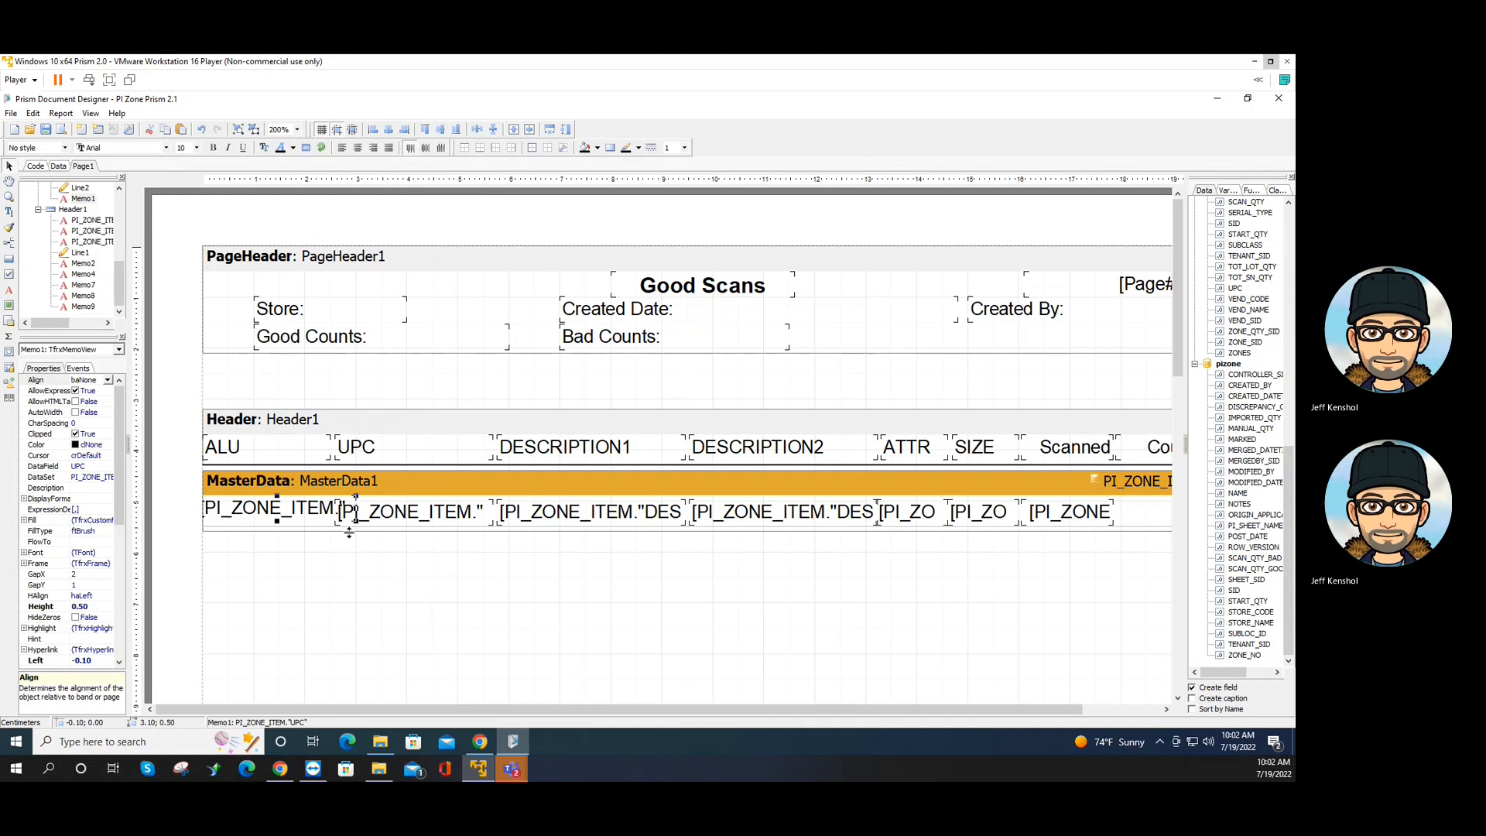
# Nudge the copied data field down to align it vertically with the original UPC data field
pyautogui.click(409, 523)
pyautogui.keyDown('shift'); pyautogui.click(304, 511); pyautogui.keyUp('shift')
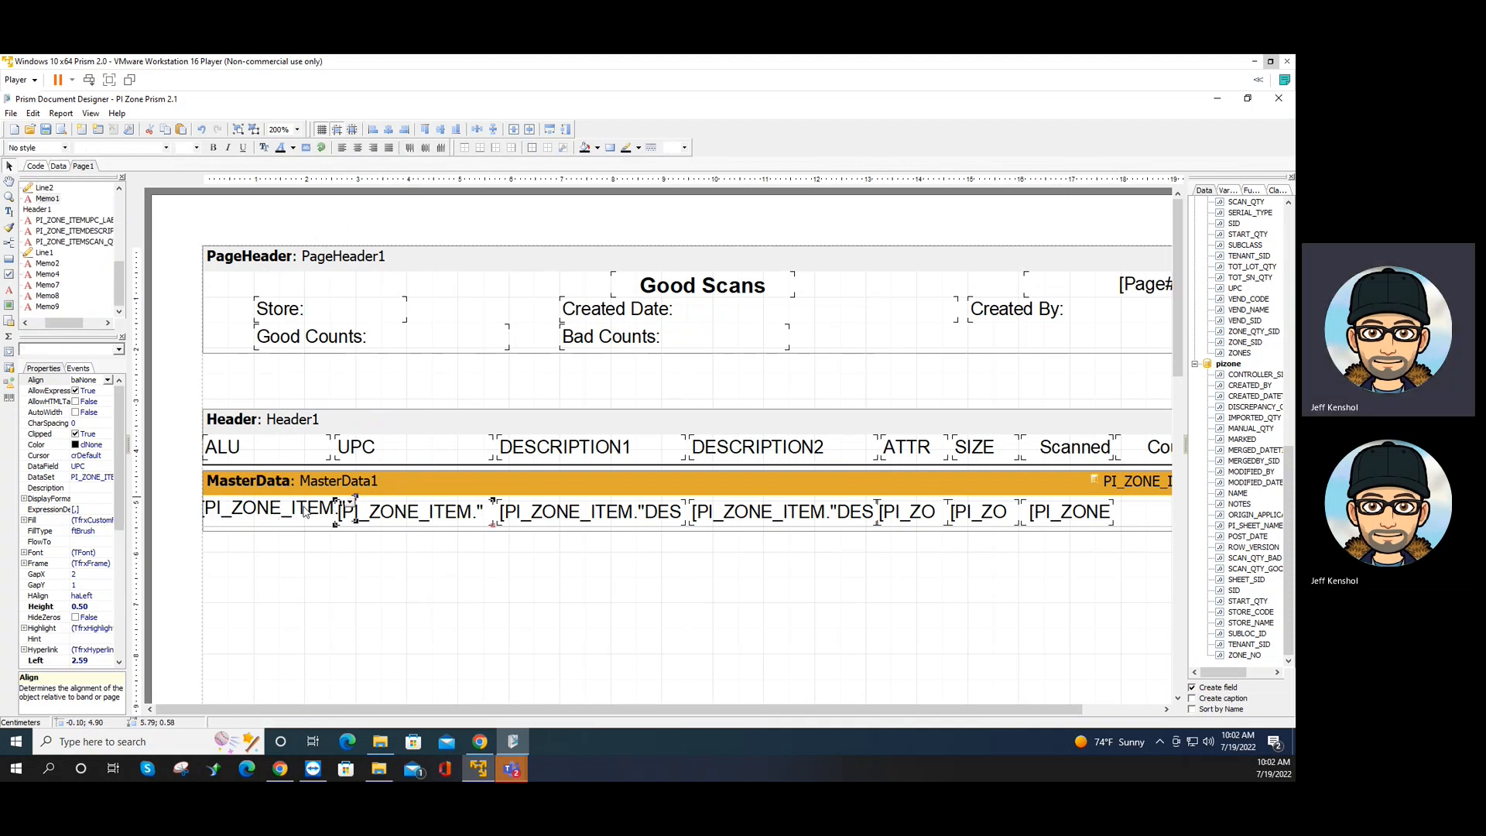
pyautogui.click(297, 520)
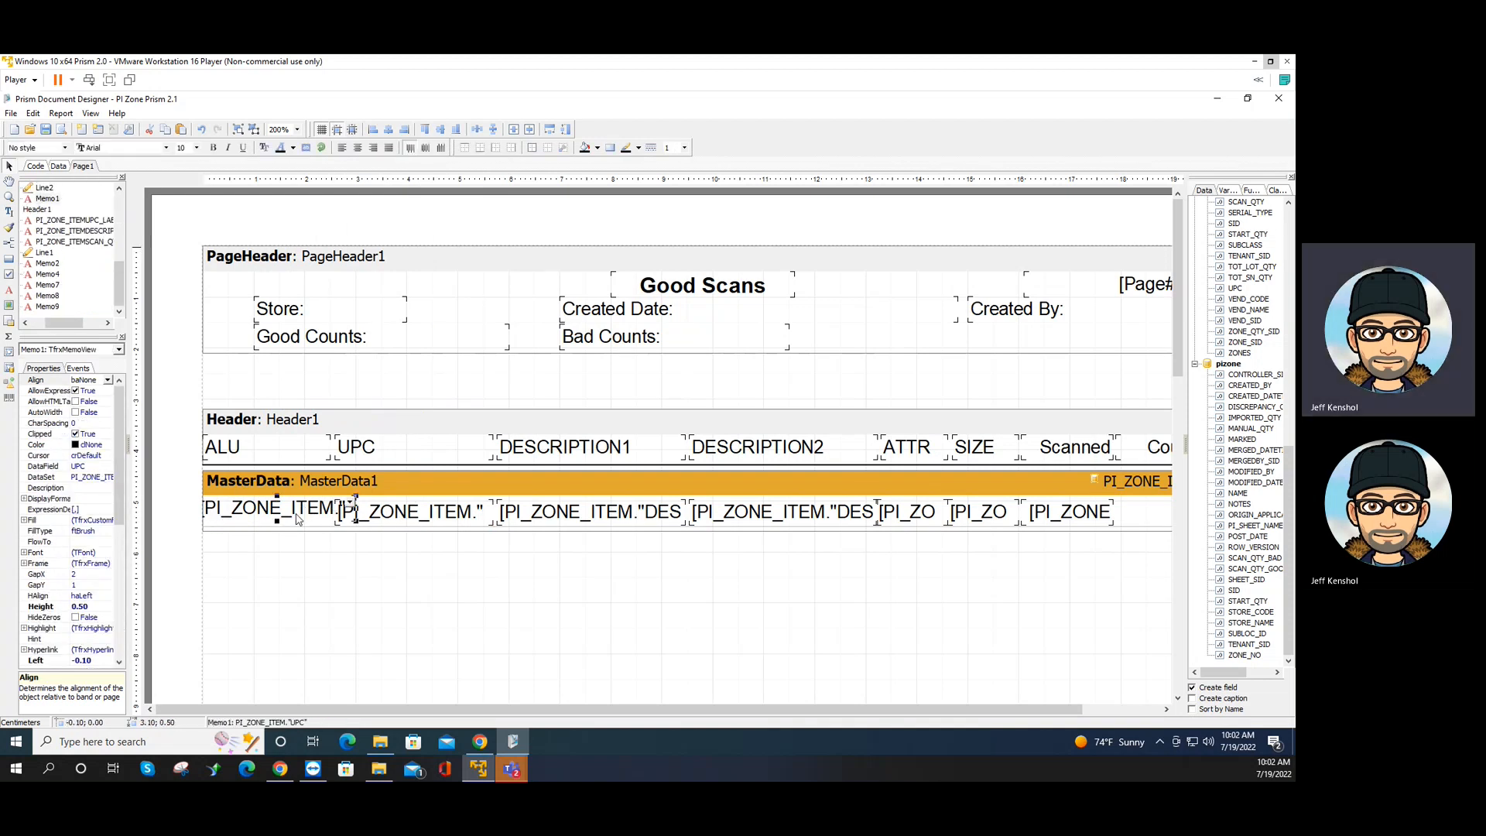
pyautogui.hotkey('ctrl', 'Down')
pyautogui.hotkey('ctrl', 'Down')
pyautogui.hotkey('ctrl', 'Down')
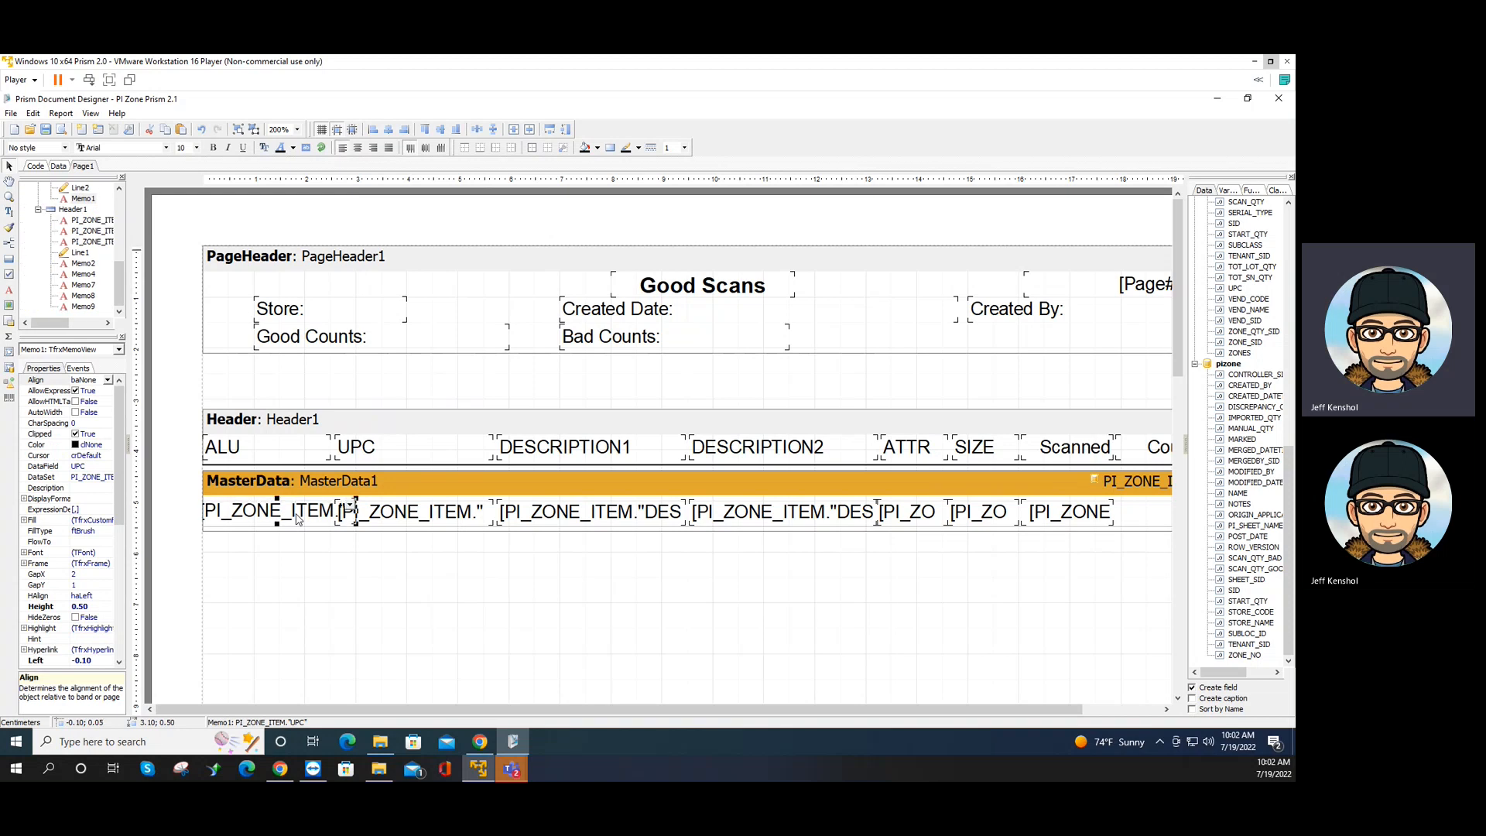
pyautogui.press('Tab')
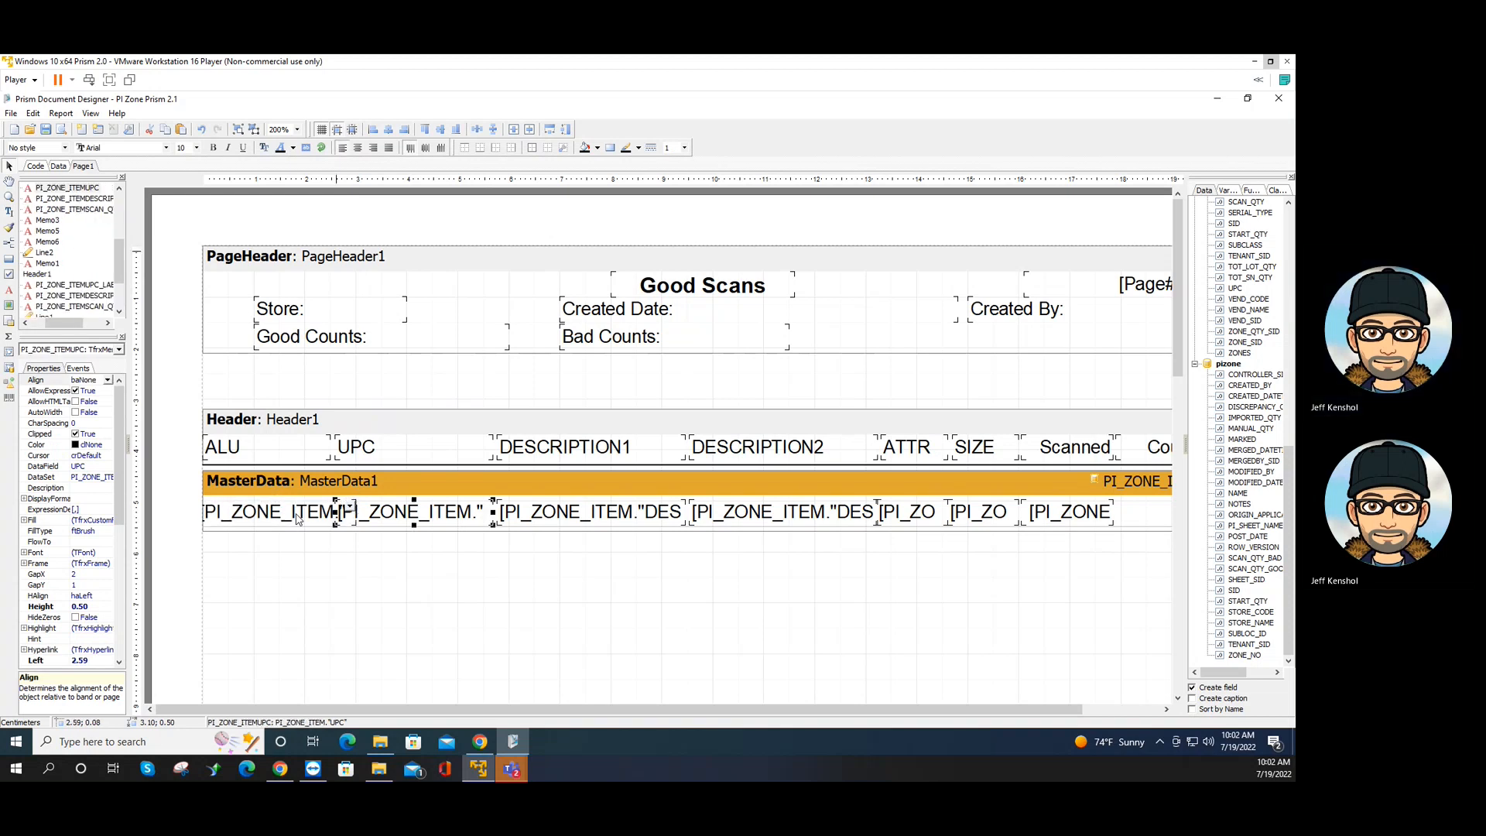
pyautogui.click(273, 522)
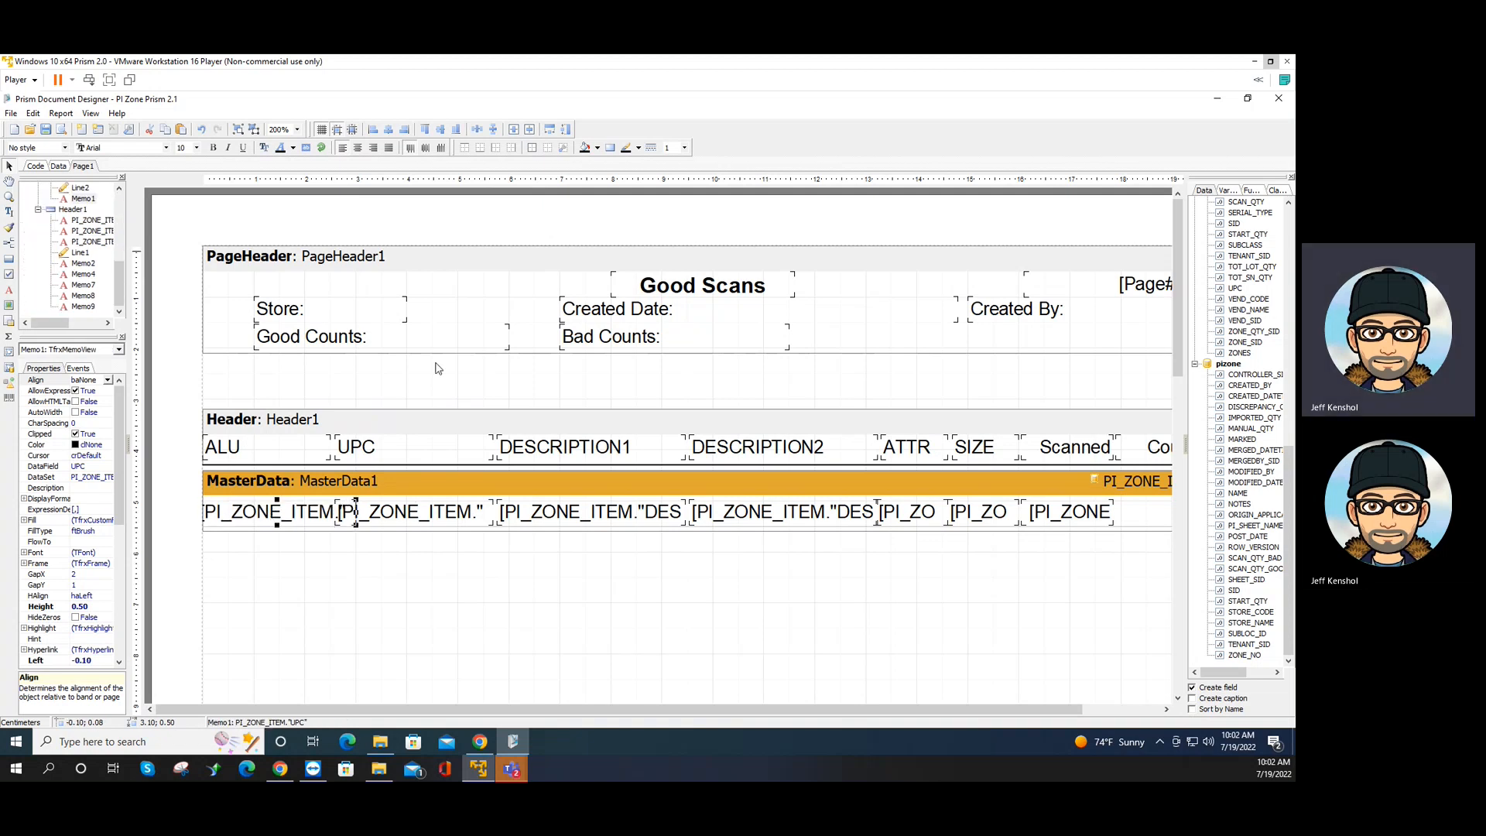
pyautogui.click(382, 521)
pyautogui.keyDown('shift'); pyautogui.click(310, 513); pyautogui.keyUp('shift')
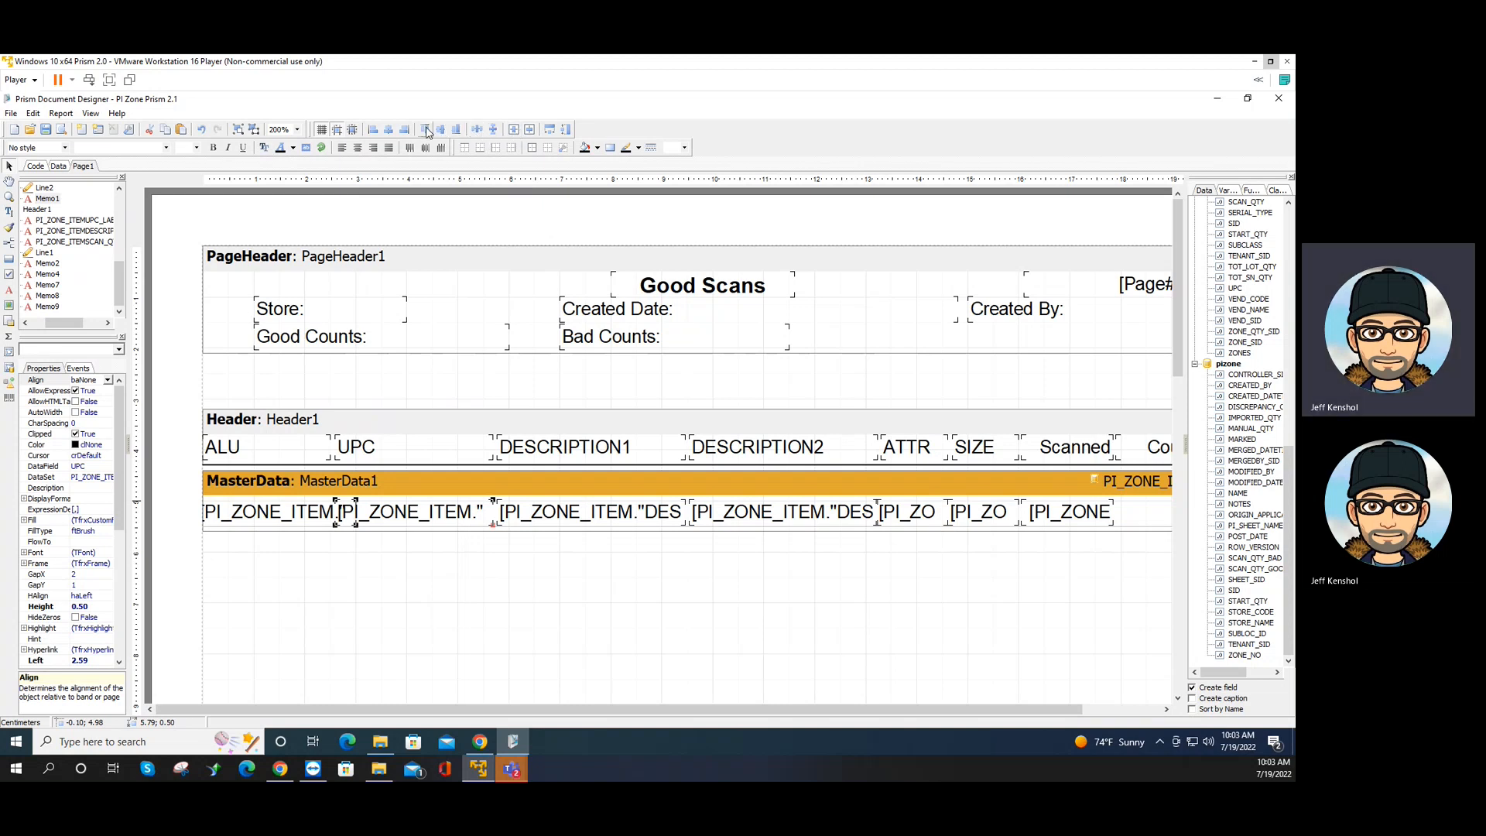
# Match the copied data field's width to the ALU header's width
pyautogui.click(269, 440)
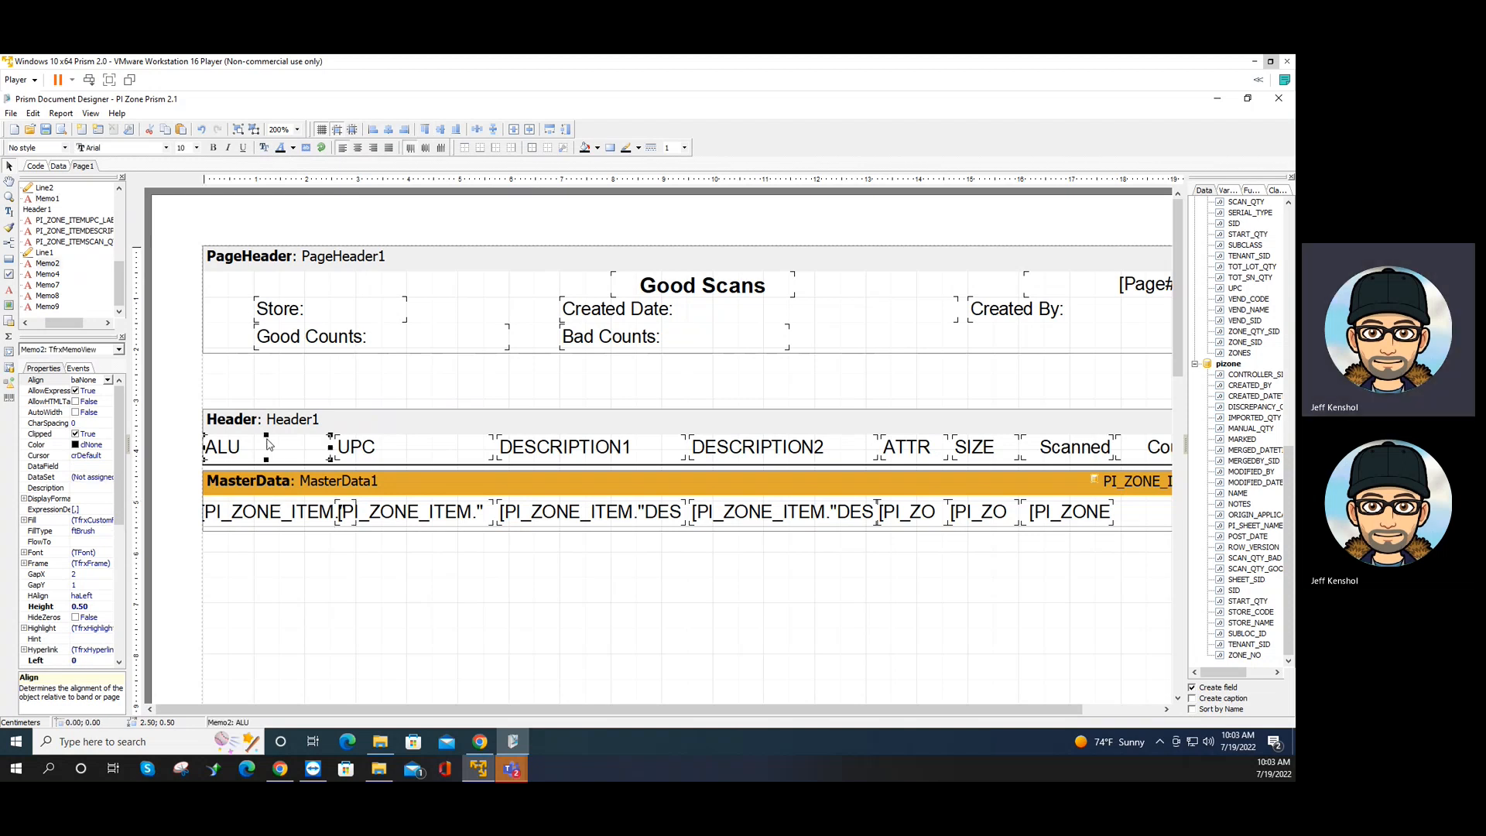
pyautogui.keyDown('shift'); pyautogui.click(264, 514); pyautogui.keyUp('shift')
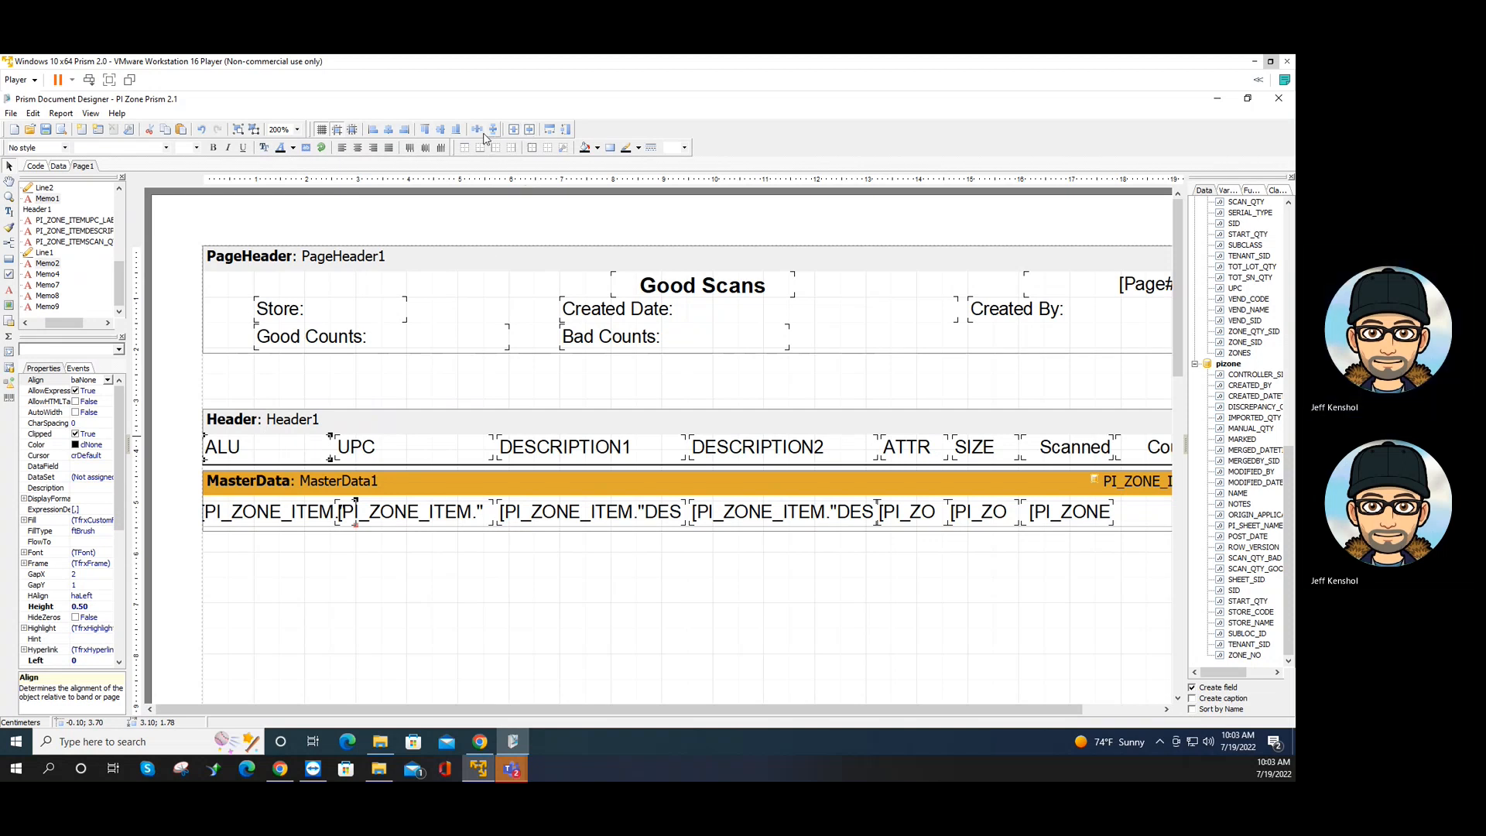
pyautogui.click(549, 128)
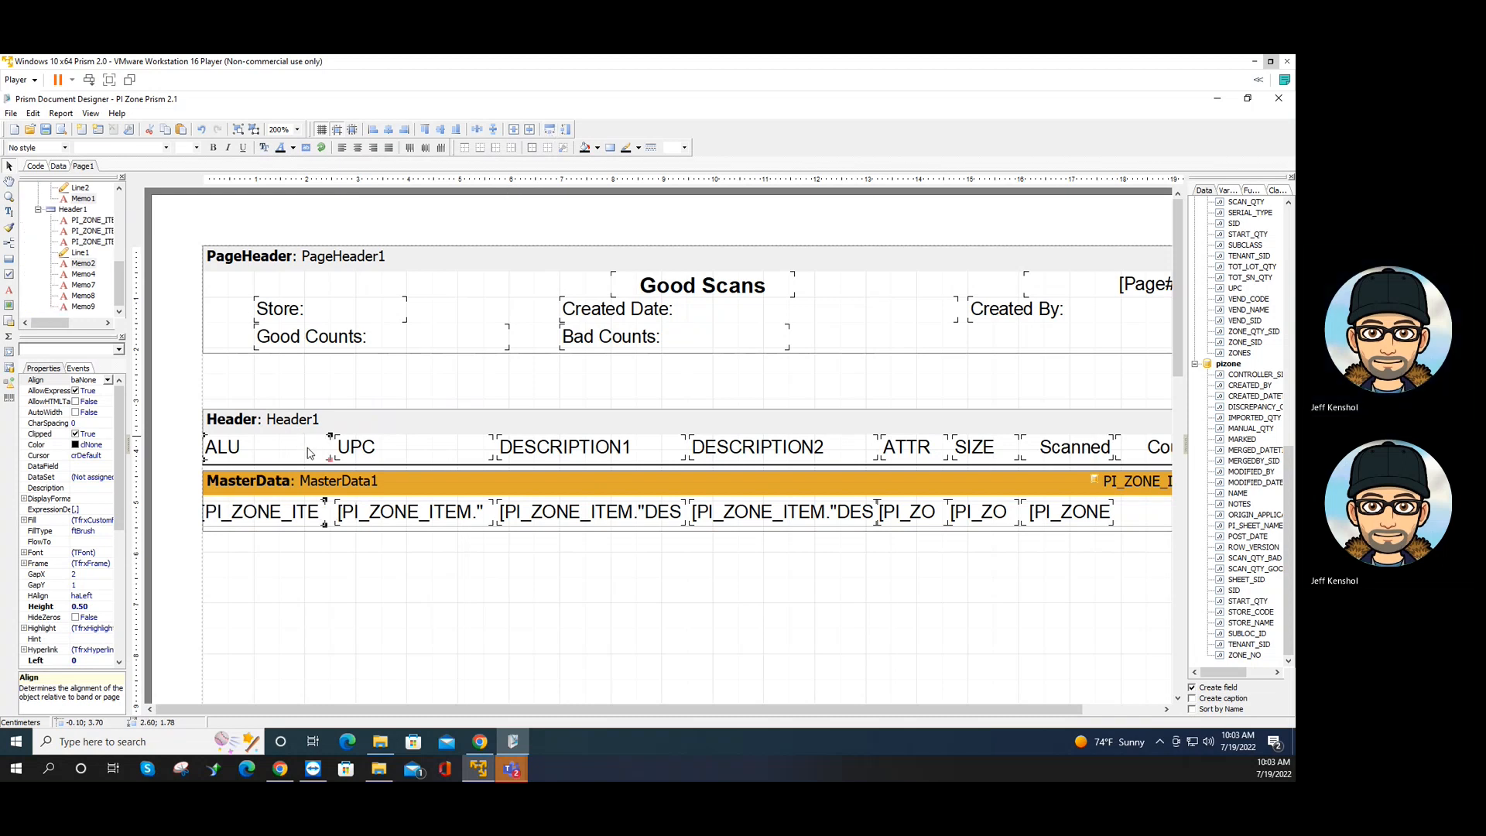
pyautogui.click(280, 551)
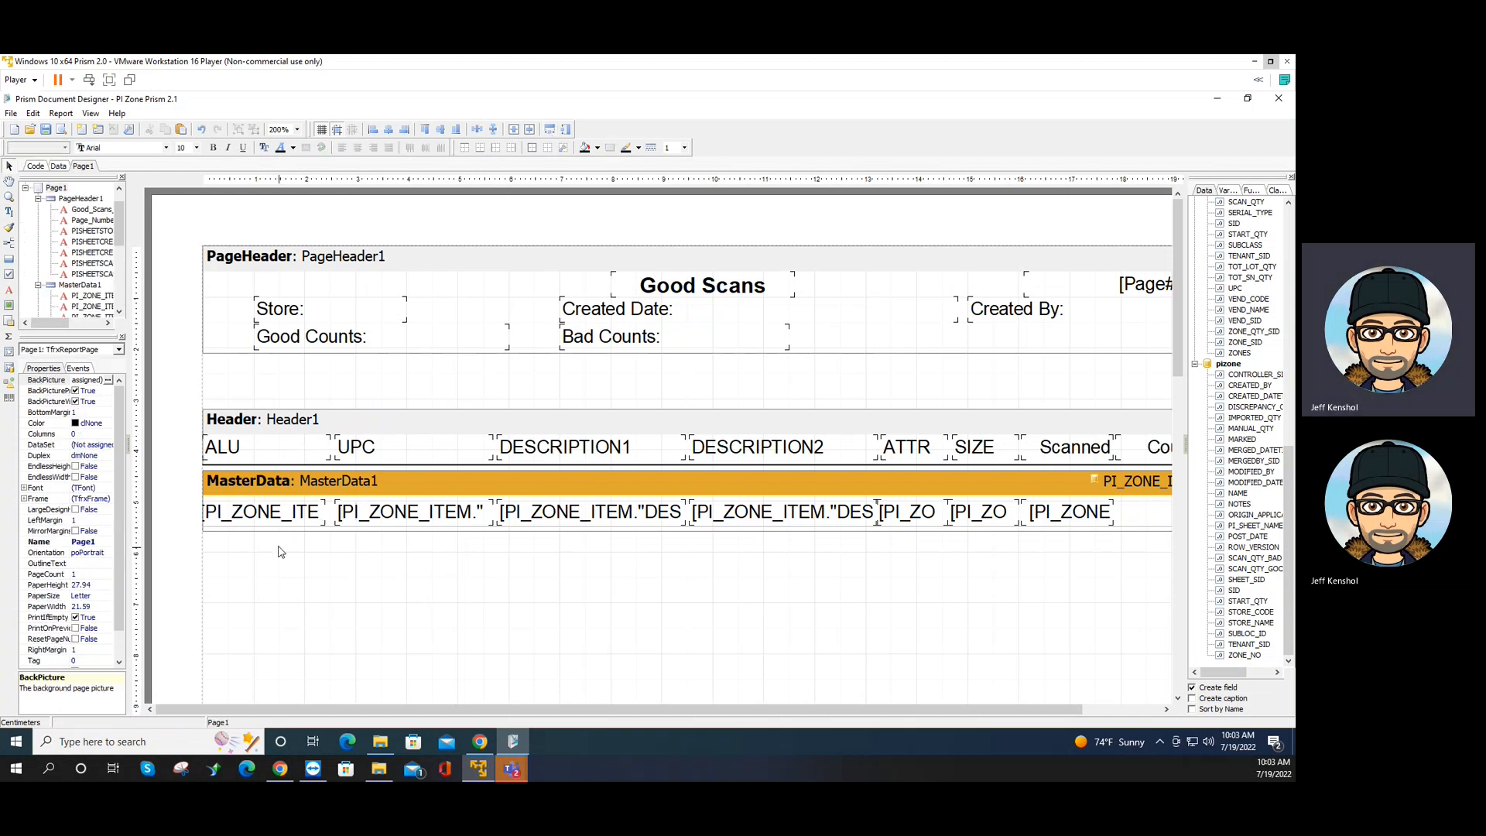
# Change the expression of the data field beneath the ALU header to [PI_ZONE_ITEM."ALU"]
pyautogui.click(292, 526)
pyautogui.doubleClick(292, 523)
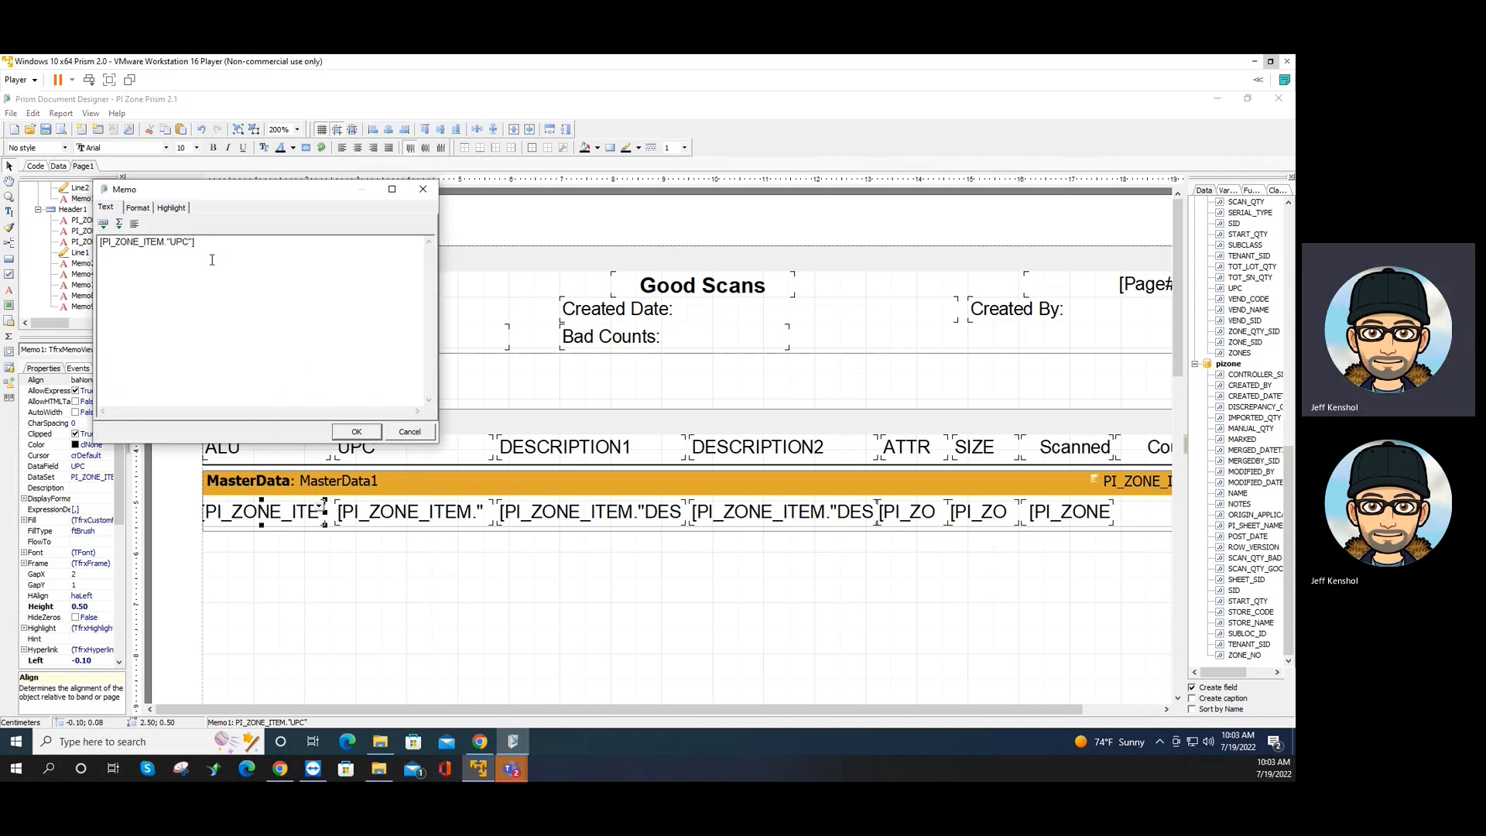
pyautogui.write('AL')
pyautogui.moveTo(193, 243); pyautogui.dragTo(4, 237)
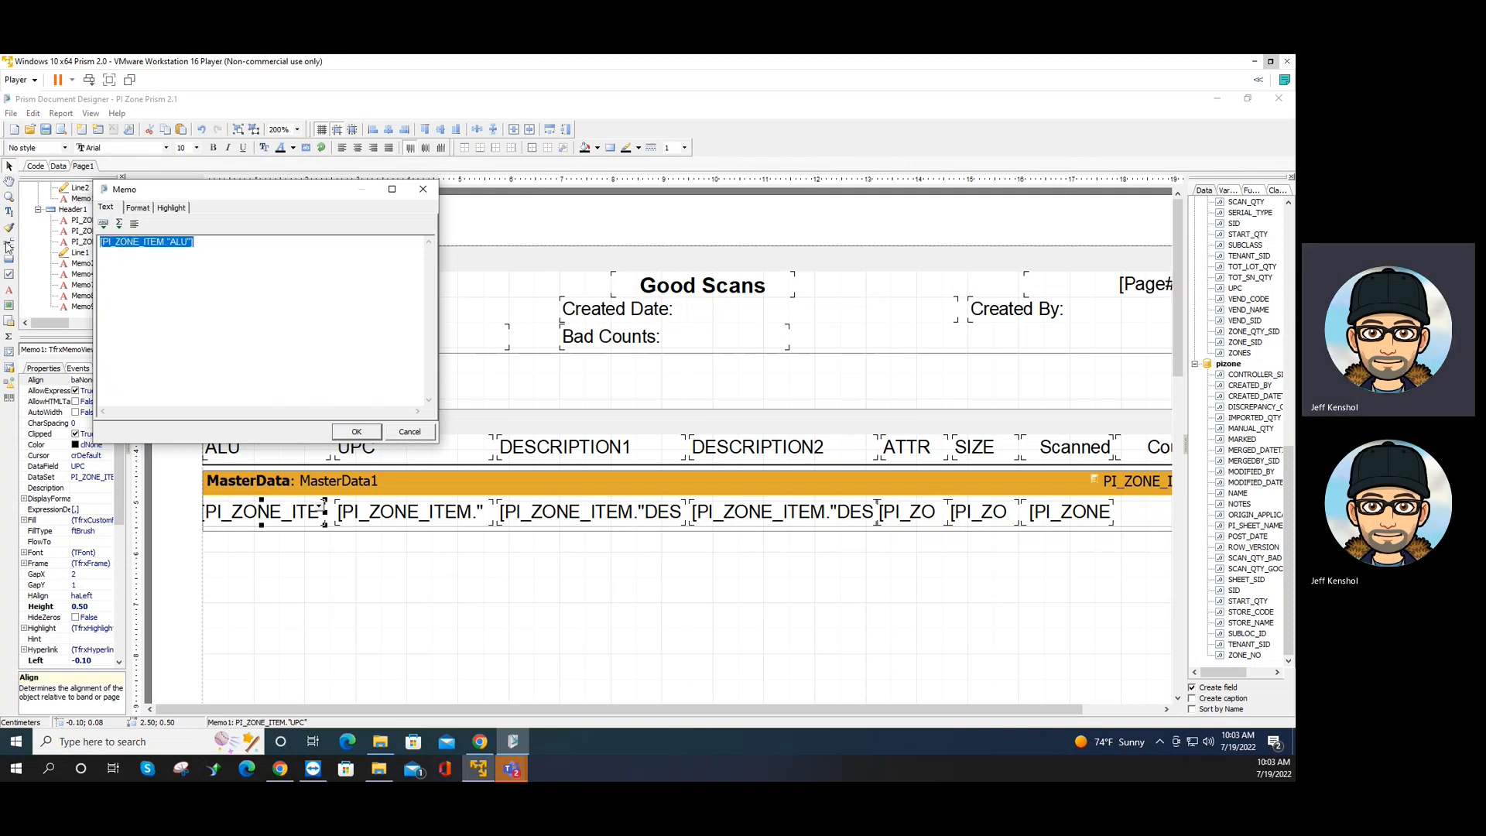
pyautogui.press('Delete')
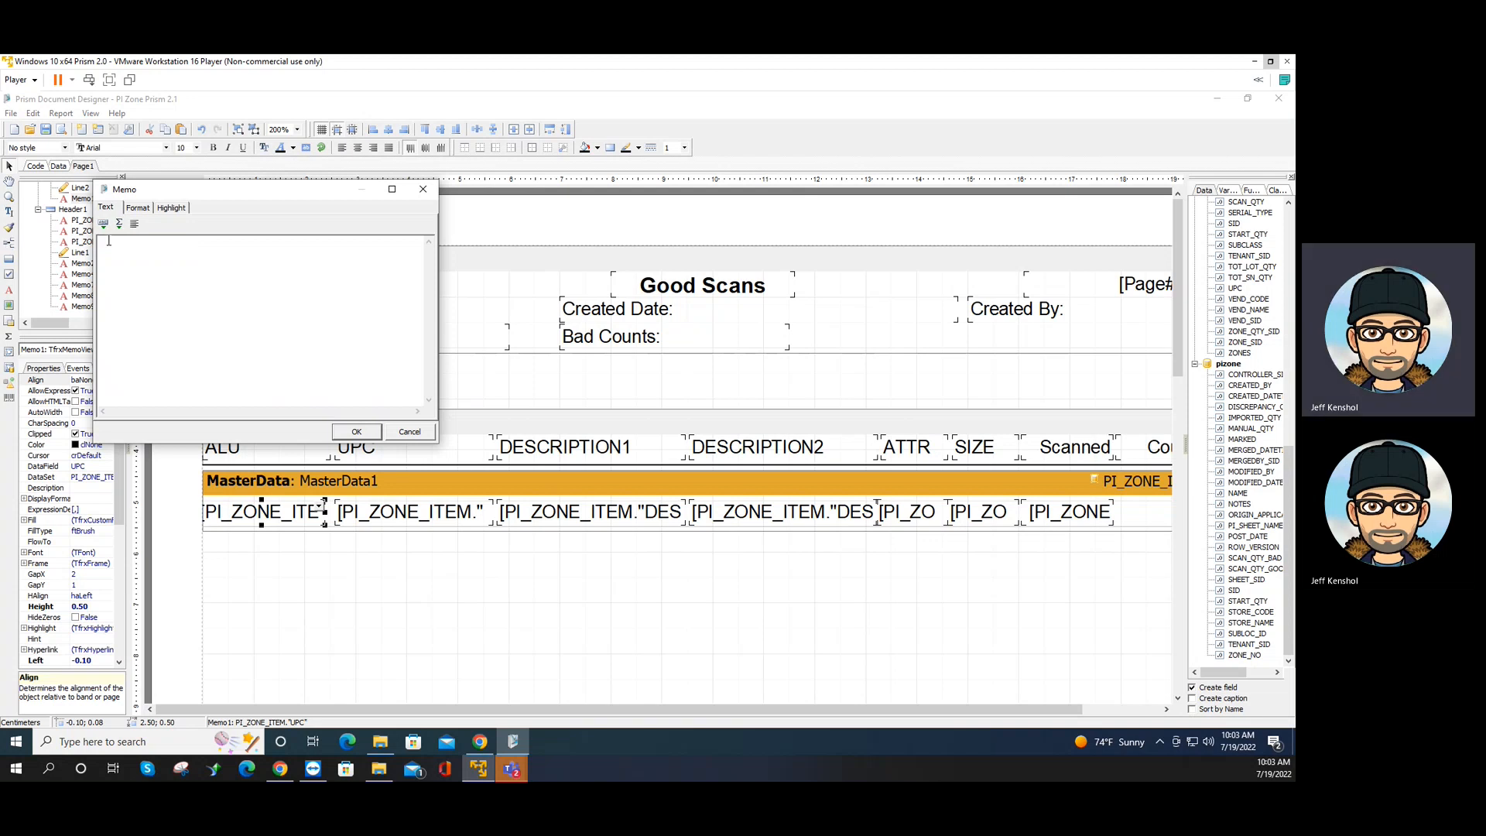
pyautogui.click(104, 225)
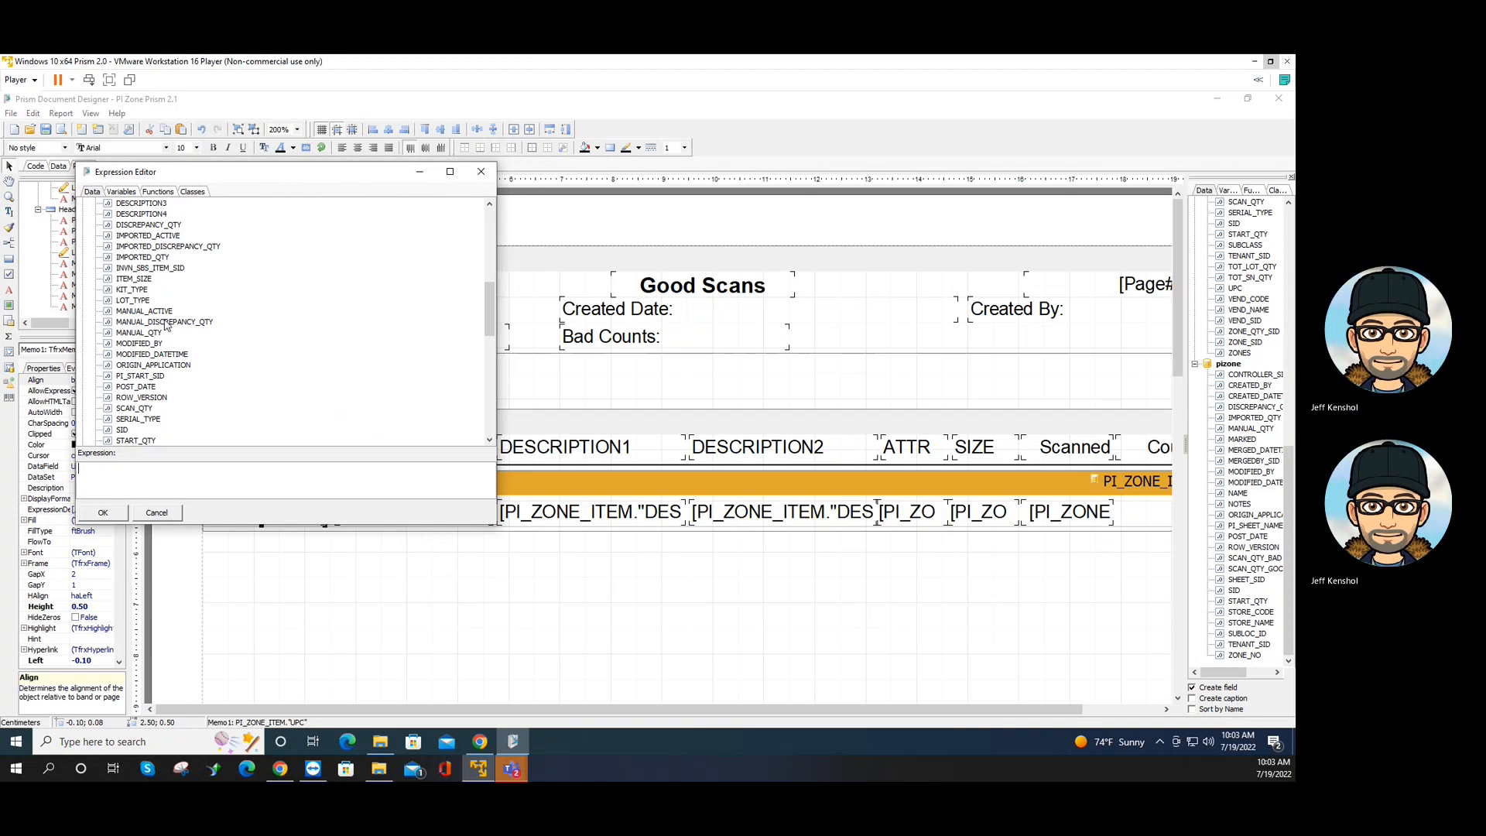
pyautogui.scroll(5, 165, 326)
pyautogui.click(123, 258)
pyautogui.doubleClick(124, 259)
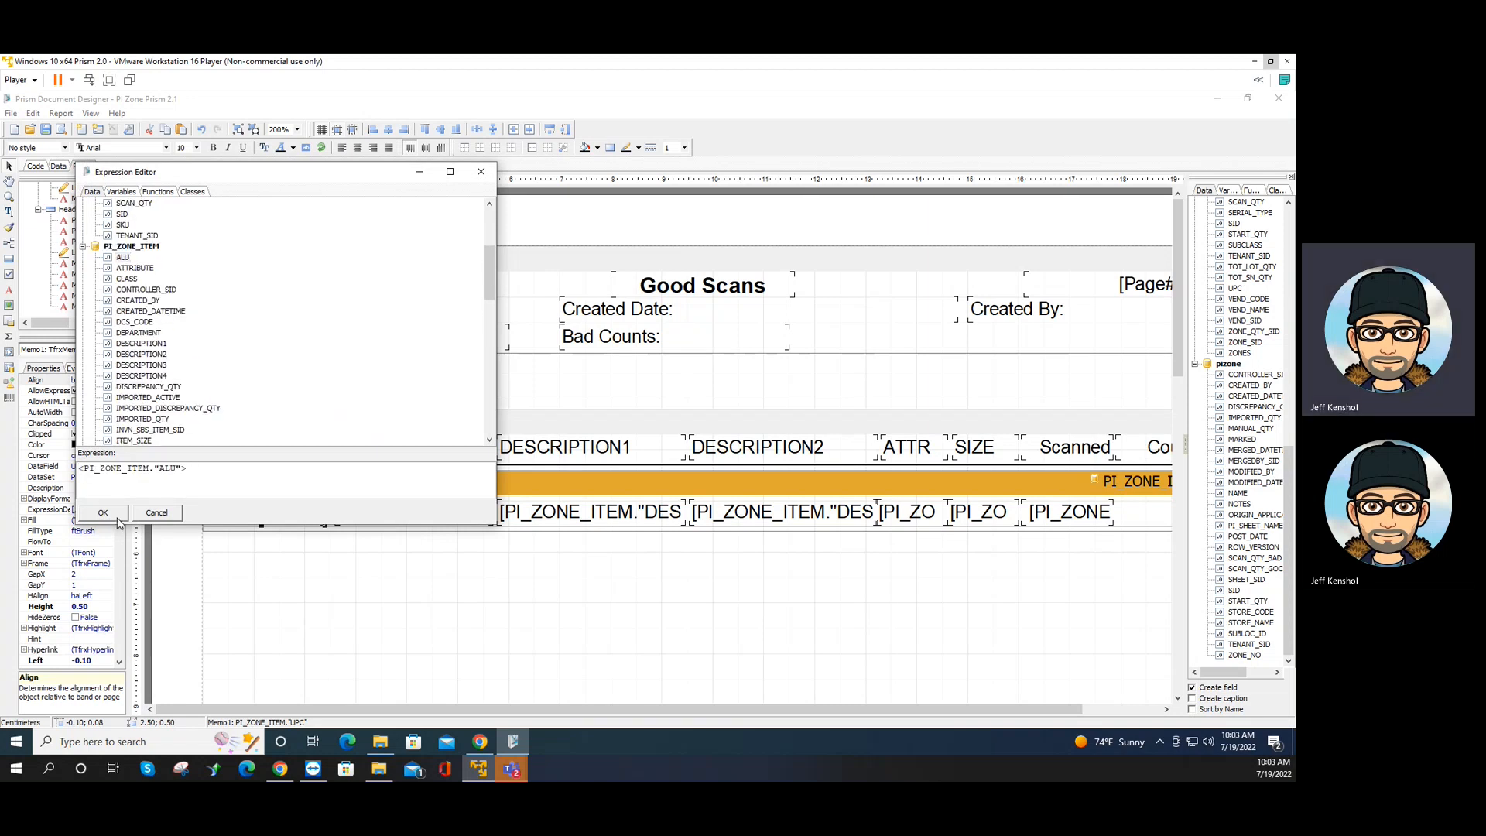
pyautogui.click(104, 513)
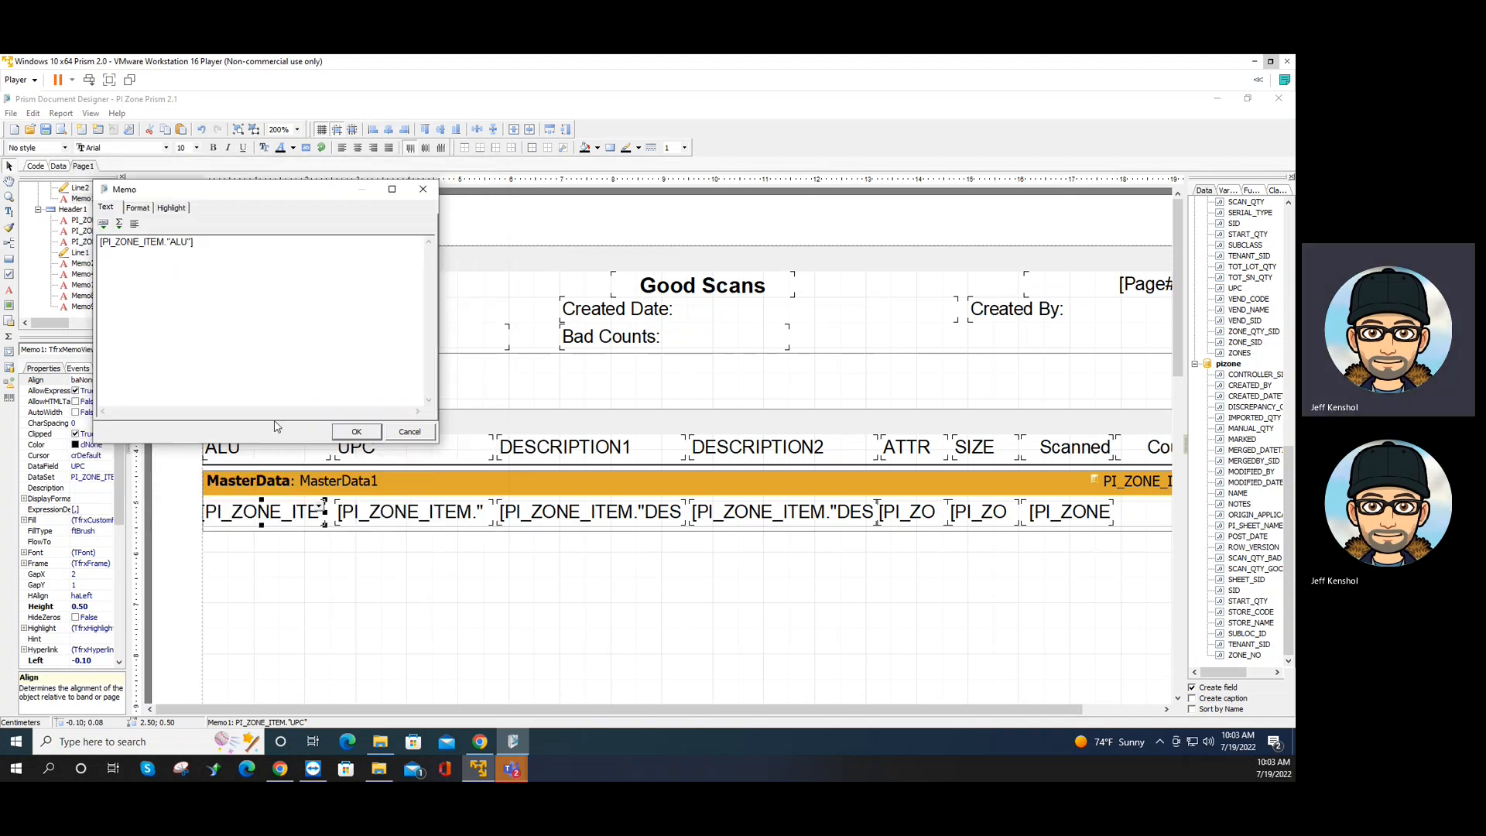
pyautogui.click(356, 432)
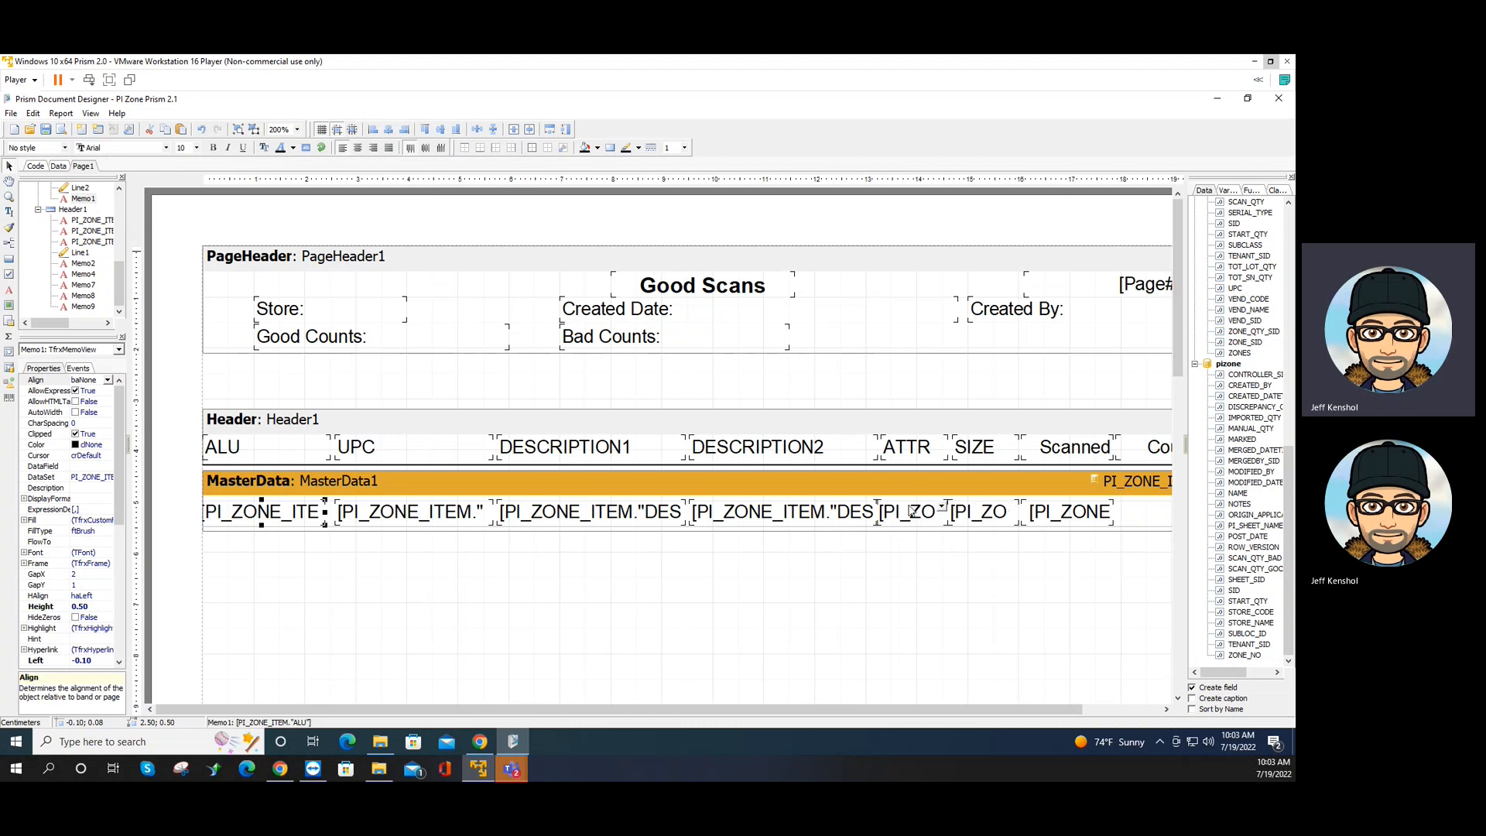
# Inspect the expression of the data field beneath the Scanned header without changing it
pyautogui.click(1073, 515)
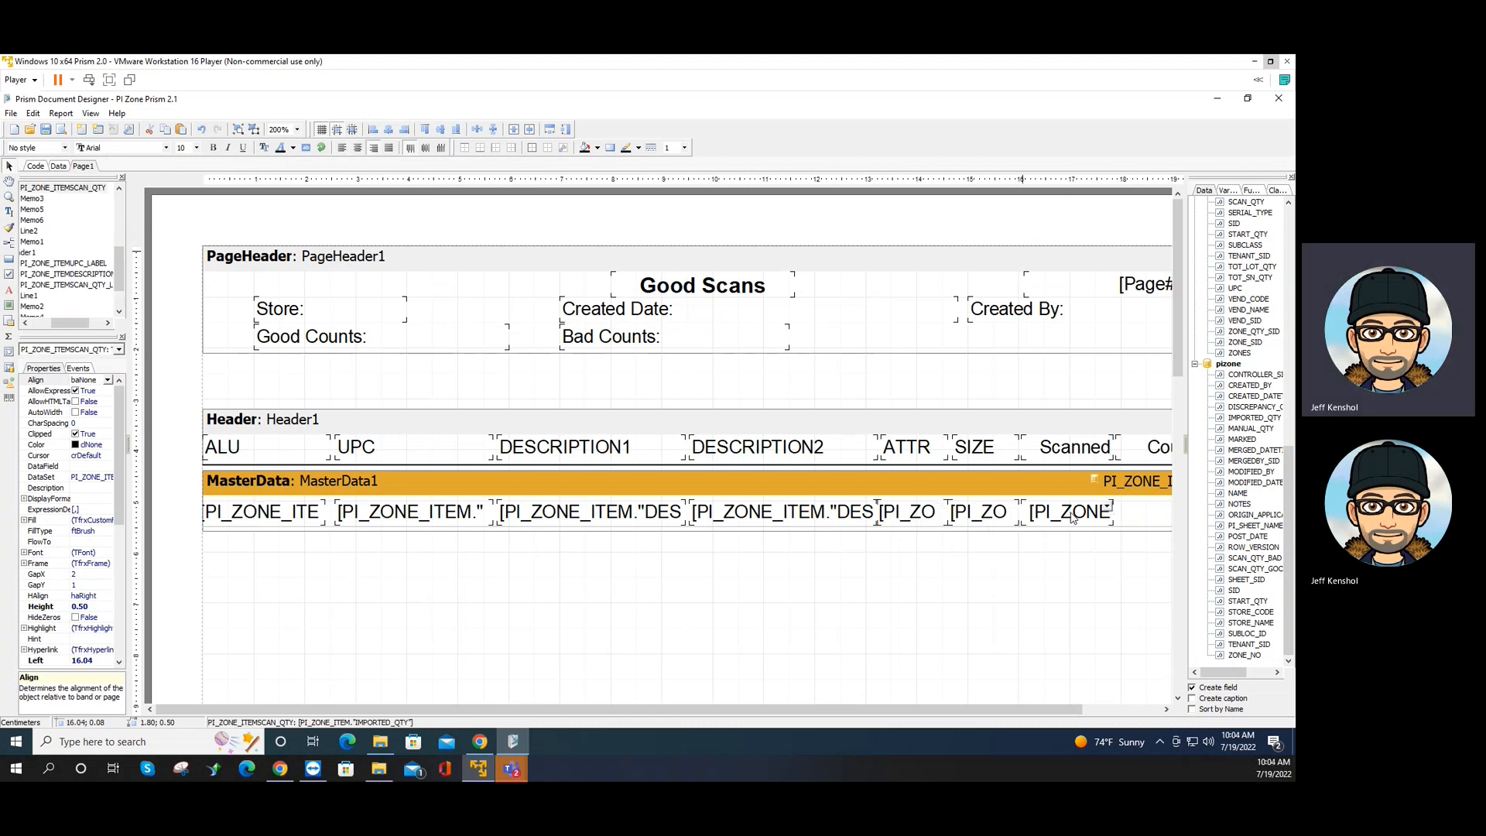
pyautogui.doubleClick(1072, 516)
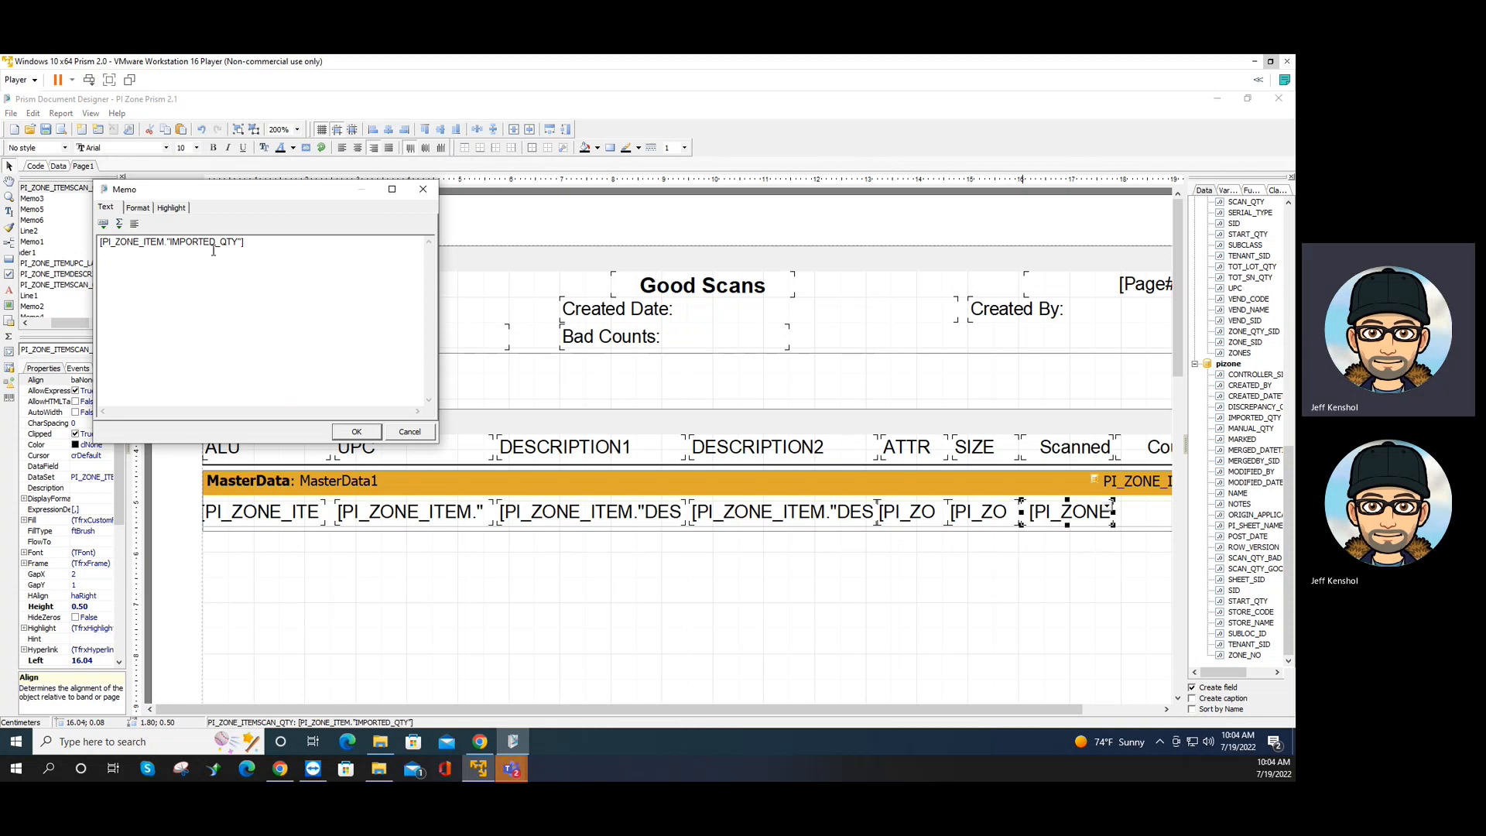
pyautogui.click(356, 431)
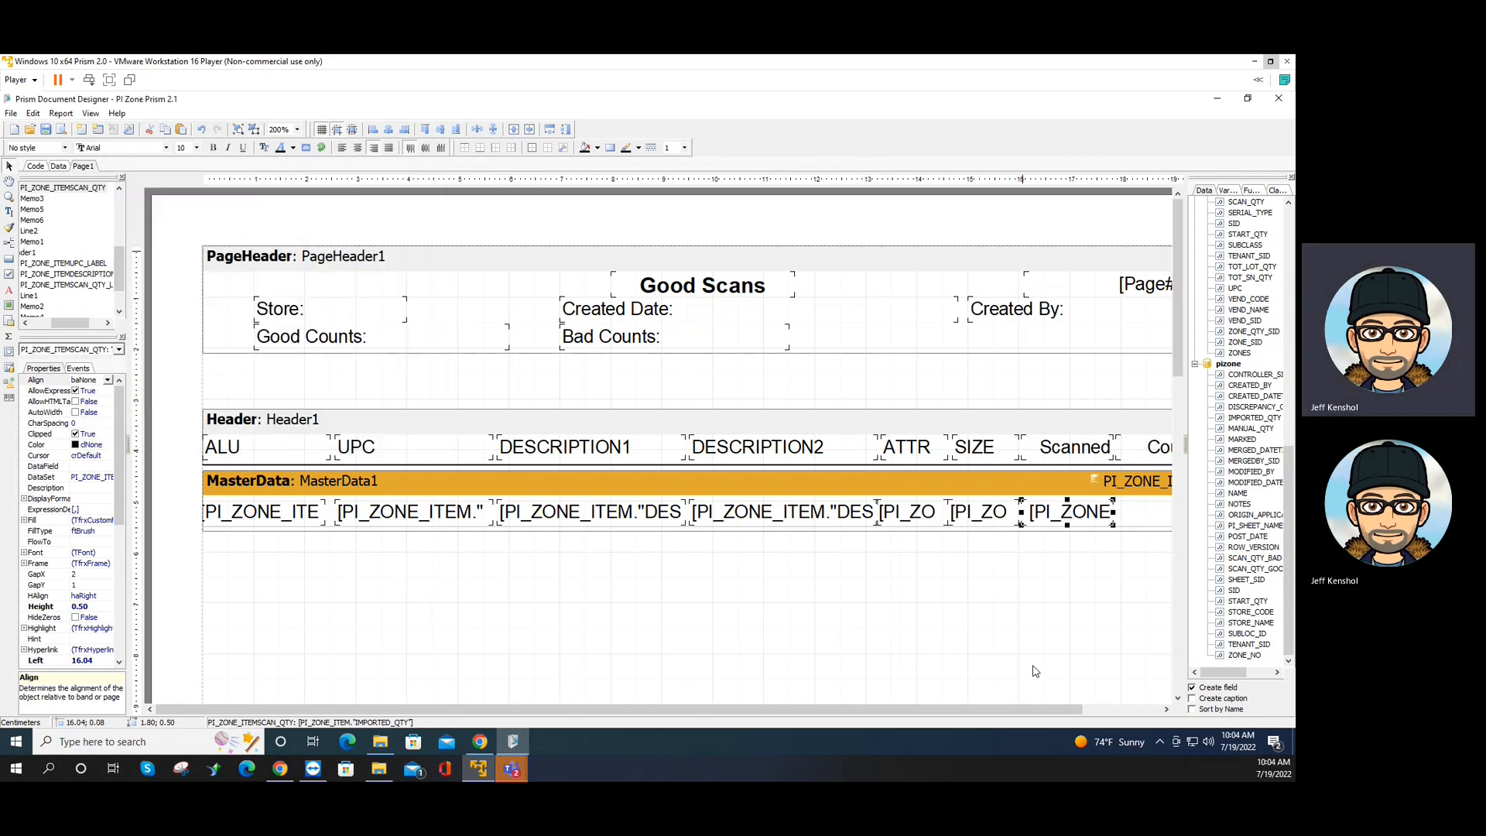
# Save the print design, then switch to Retail Pro Prism and review the print preview of Zone1's imported scans
pyautogui.moveTo(1041, 710); pyautogui.dragTo(936, 696)
pyautogui.click(47, 132)
pyautogui.click(1219, 101)
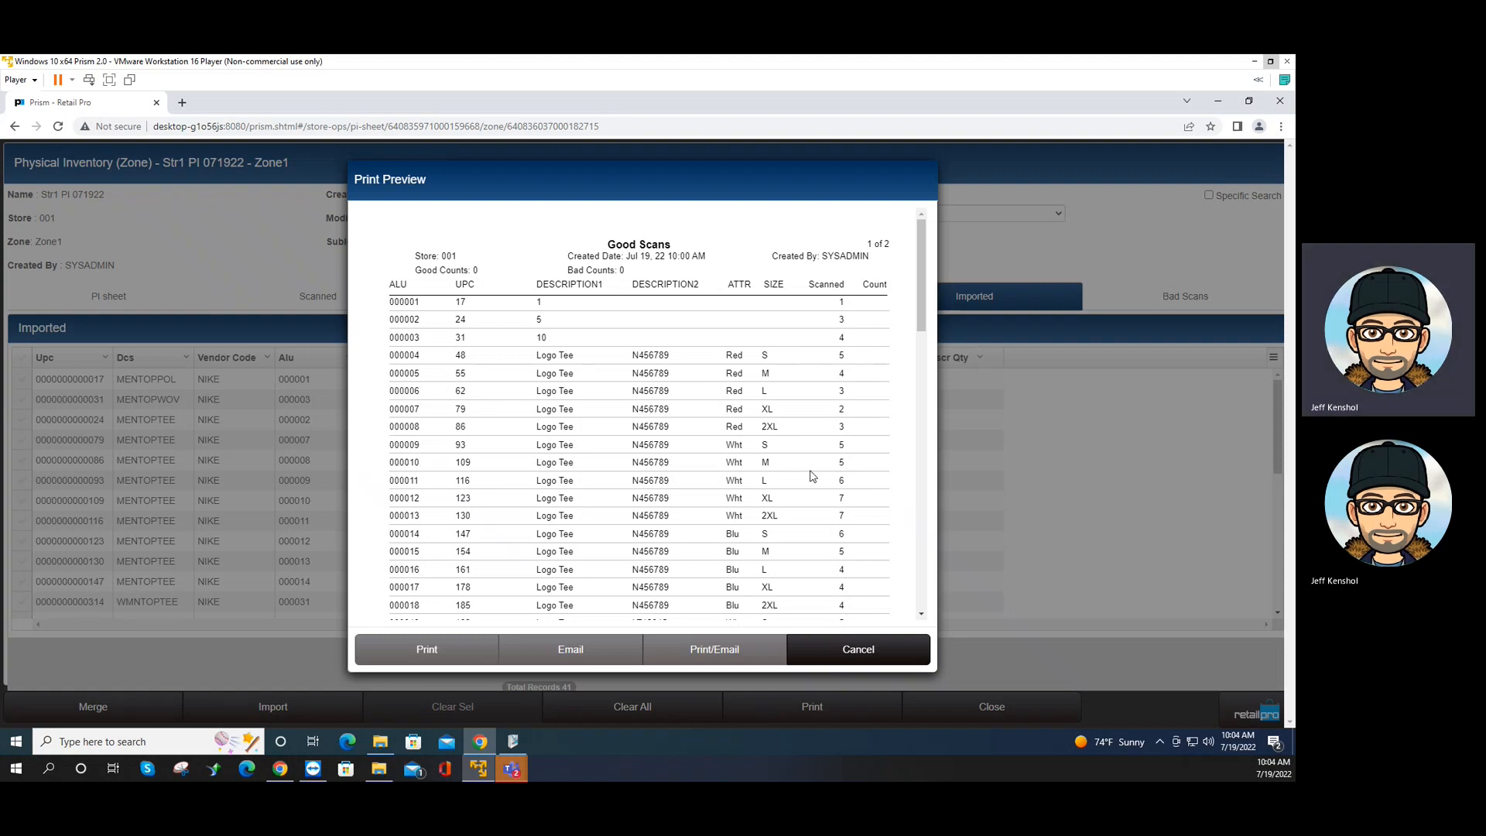
pyautogui.click(883, 656)
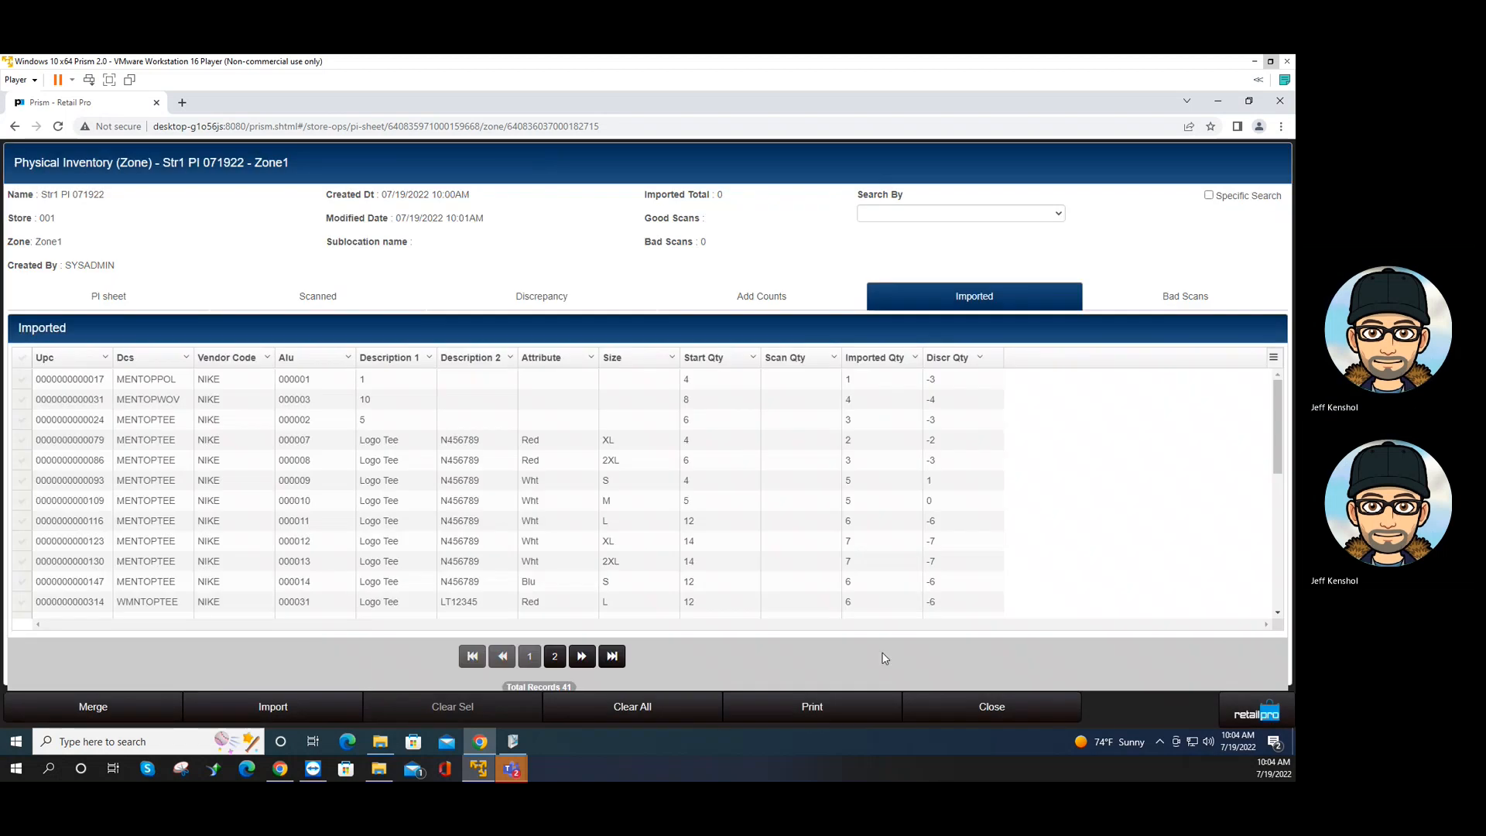
# Set the imported quantity to 3 for the item with ALU 000010 and to 4 for ALU 000009
pyautogui.doubleClick(865, 499)
pyautogui.press('BackSpace')
pyautogui.write('3')
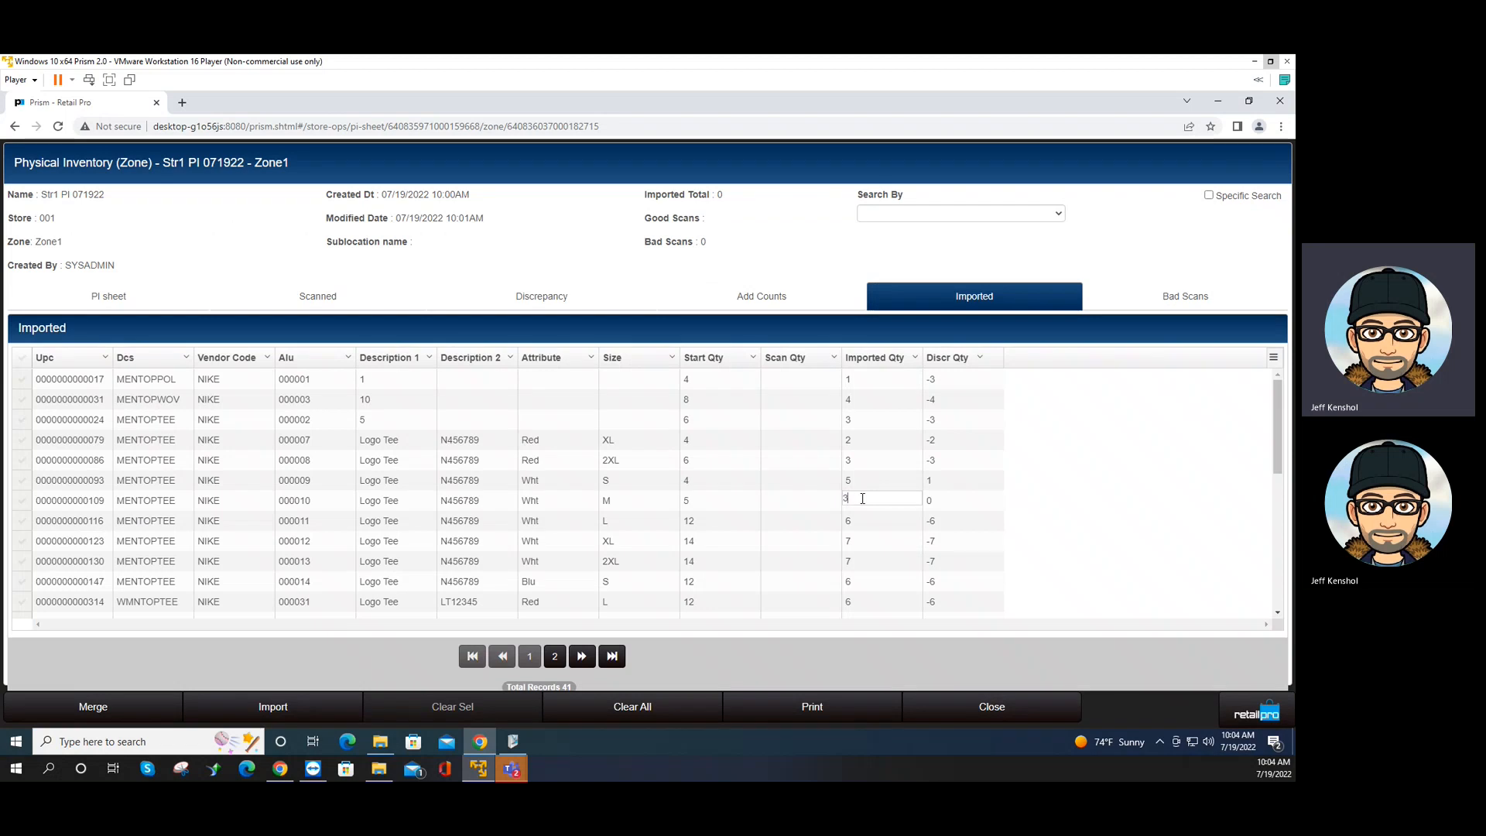
pyautogui.press('Return')
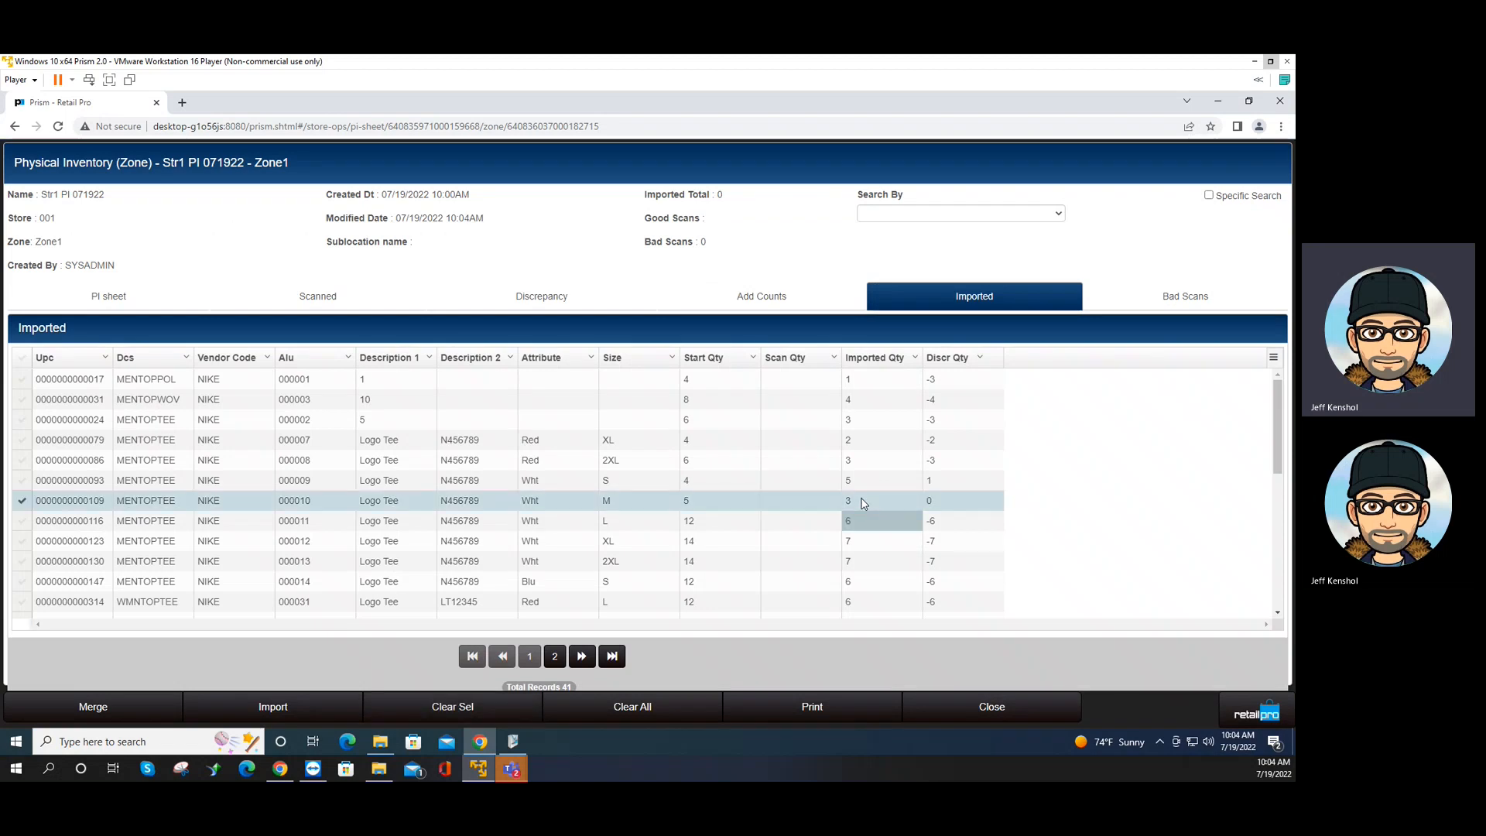
pyautogui.click(872, 487)
pyautogui.click(871, 484)
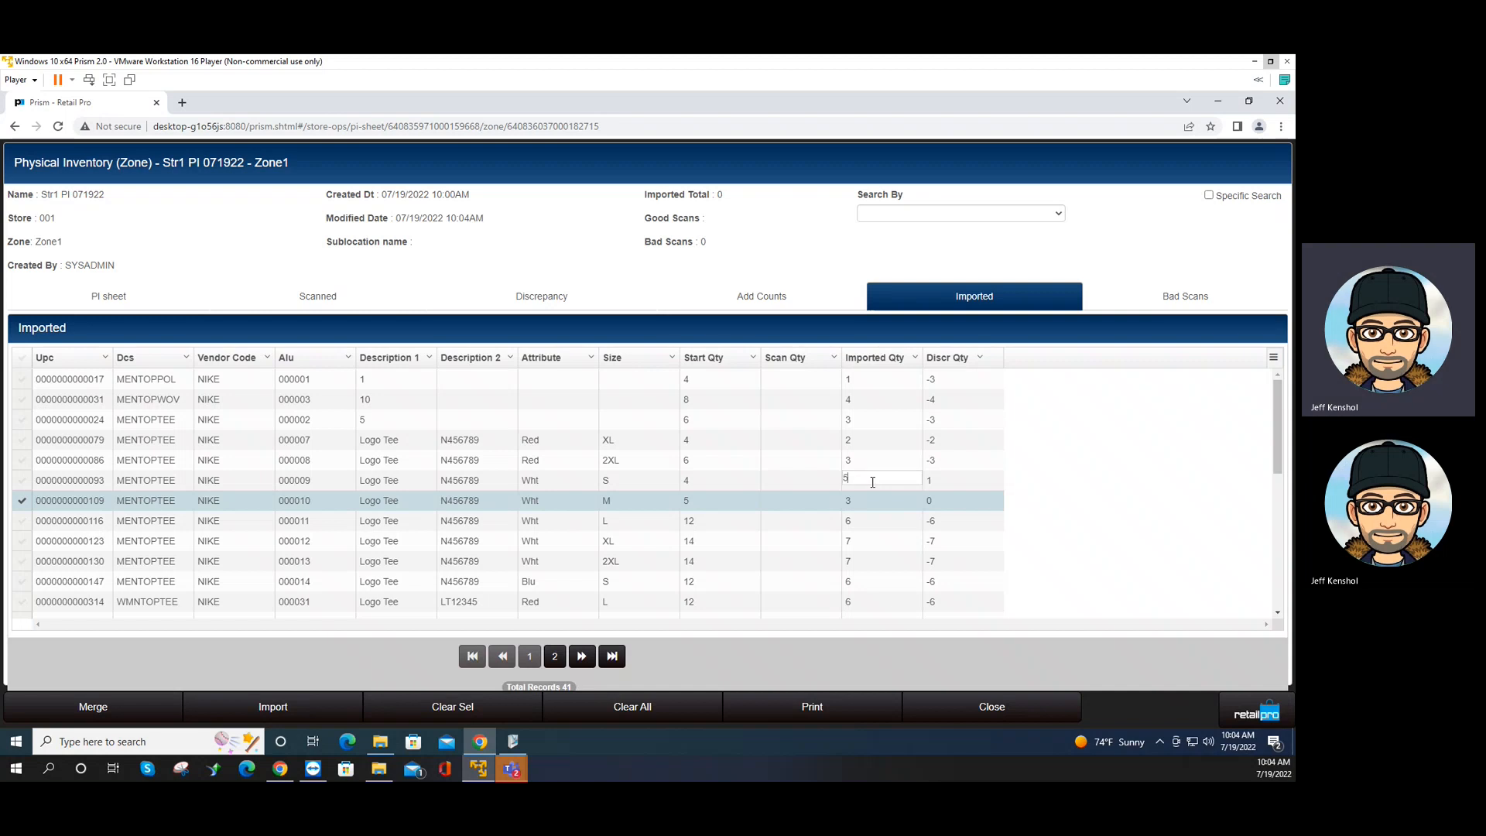
pyautogui.press('BackSpace')
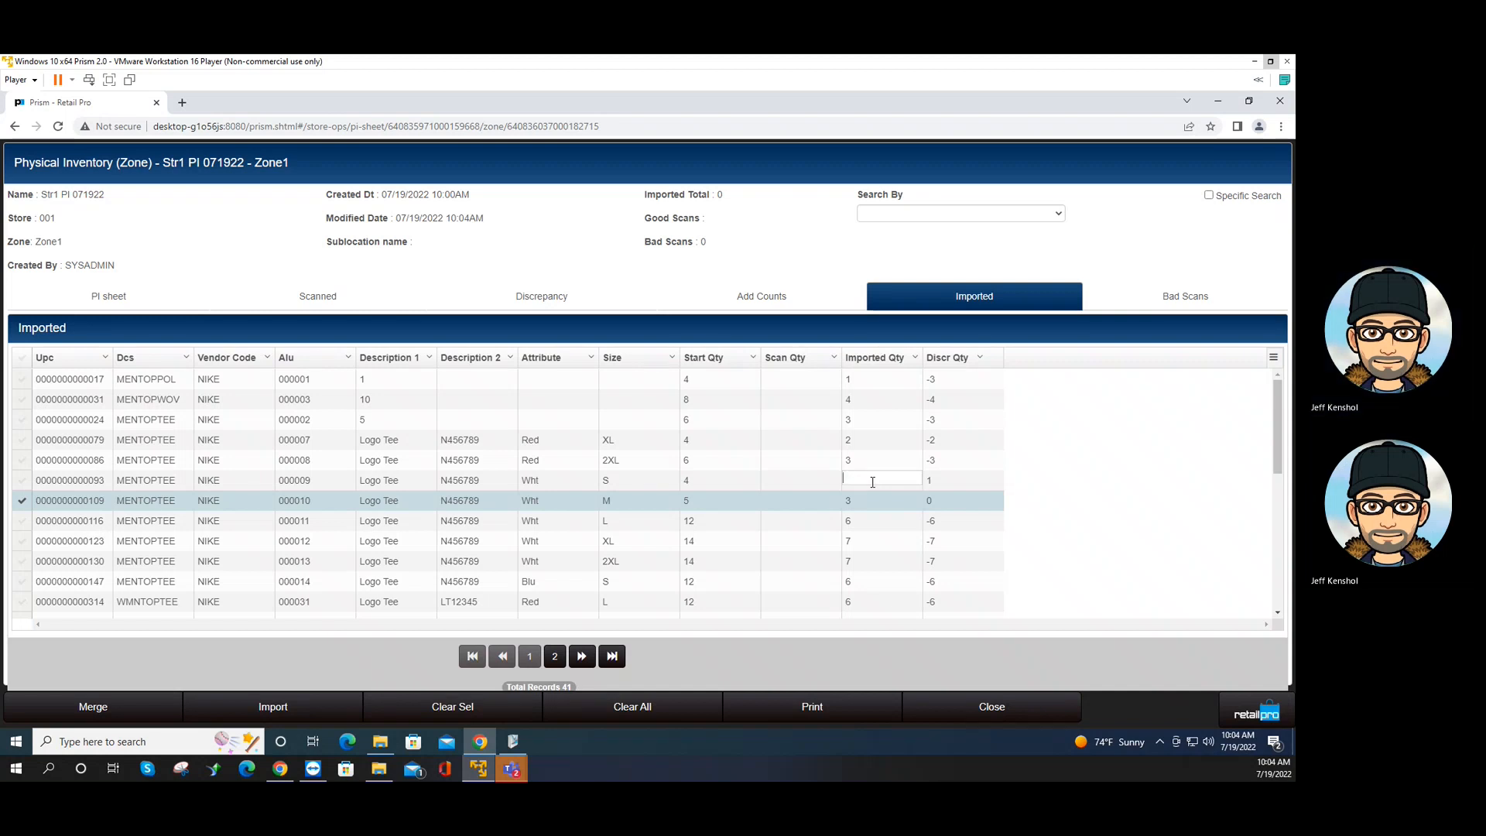
pyautogui.write('4')
pyautogui.press('Return')
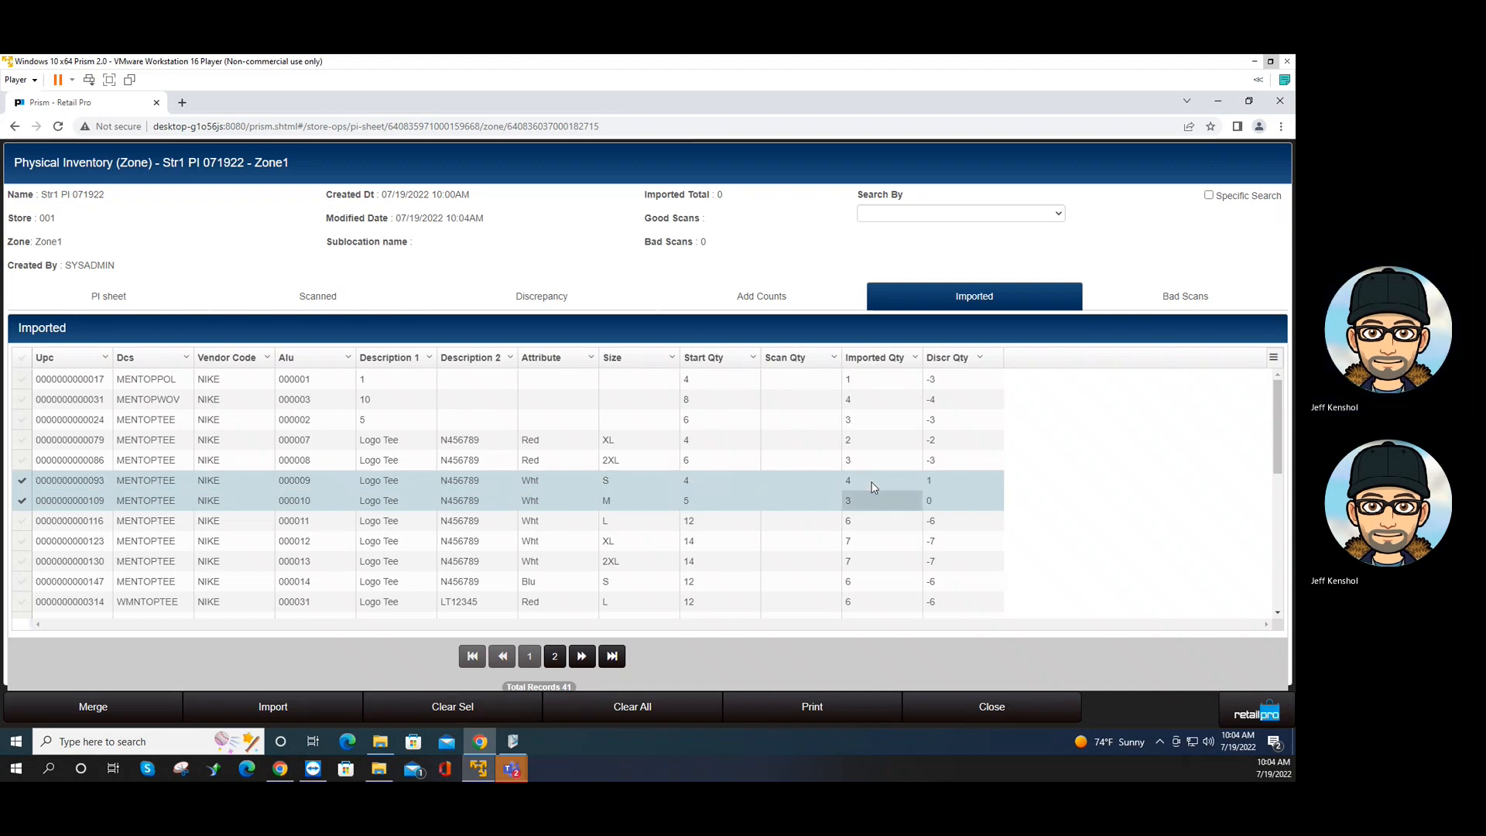
# Merge all imported item counts in Zone1 and show the zone's scanned items
pyautogui.click(90, 707)
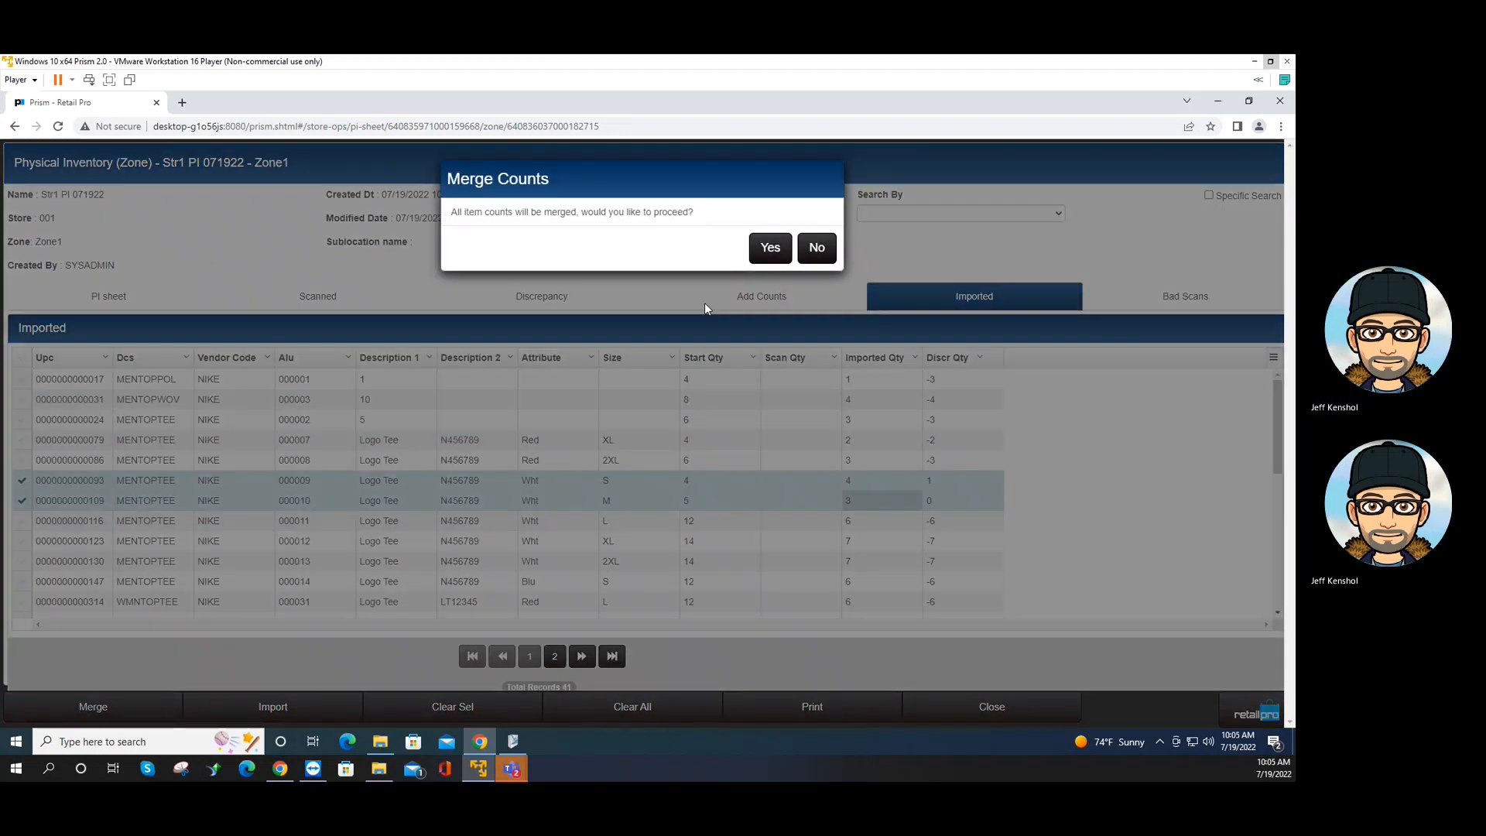
pyautogui.click(766, 248)
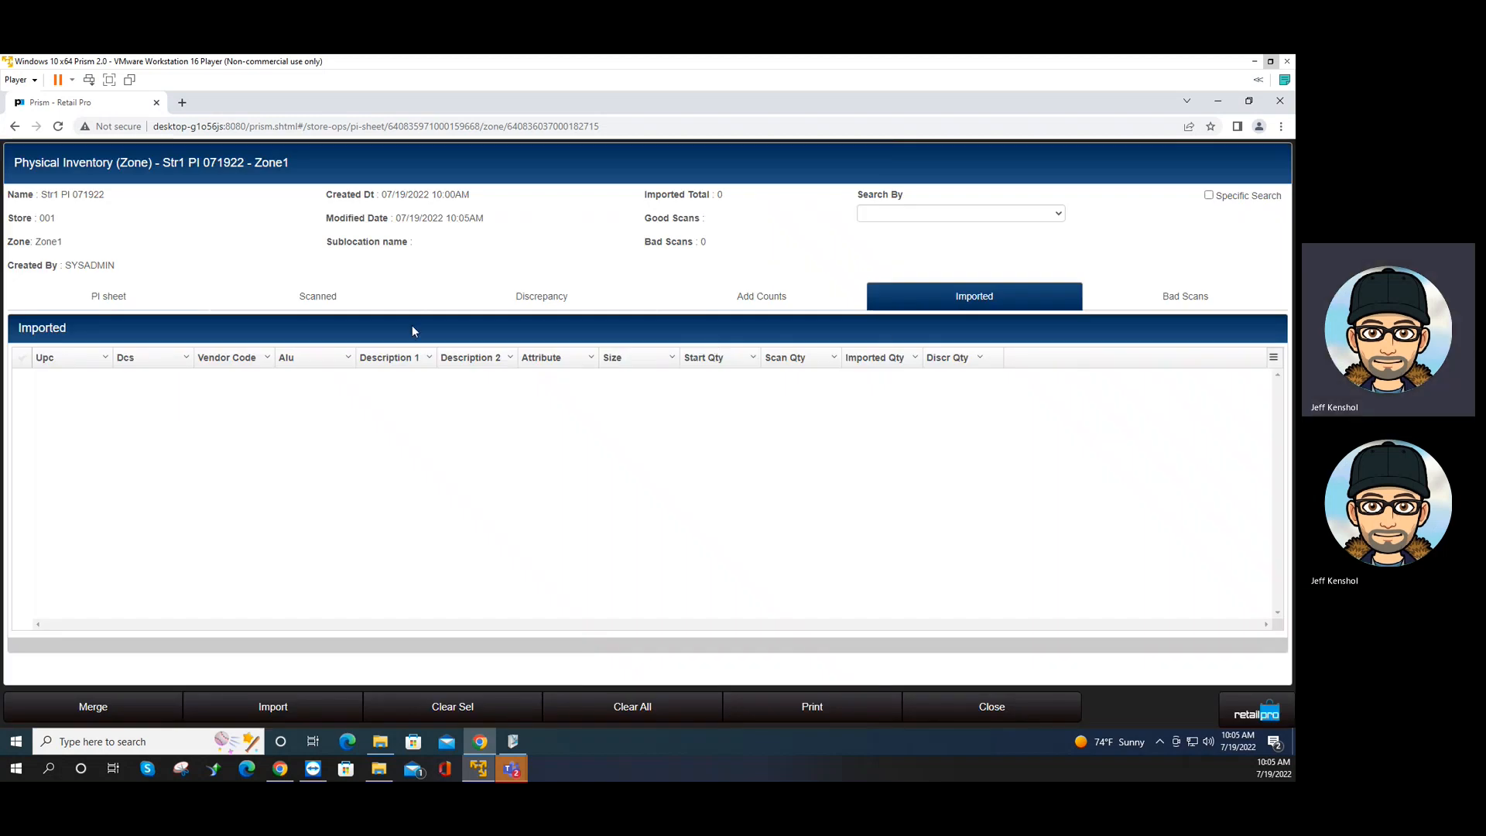
pyautogui.click(344, 303)
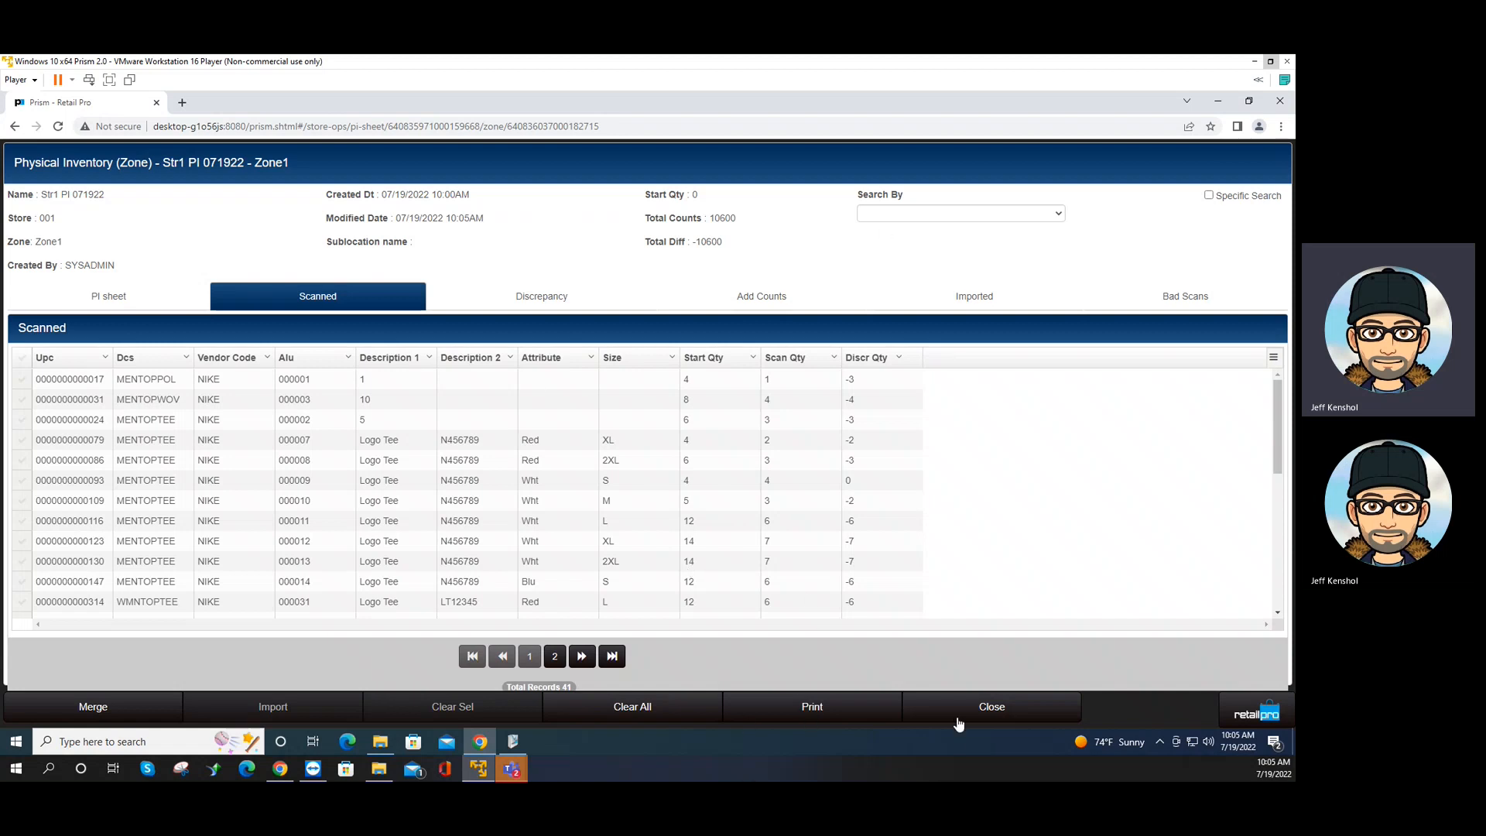
# Close the Zone1 sheet and create a new zone named Zone2 in the Str1 PI 071922 inventory
pyautogui.click(986, 706)
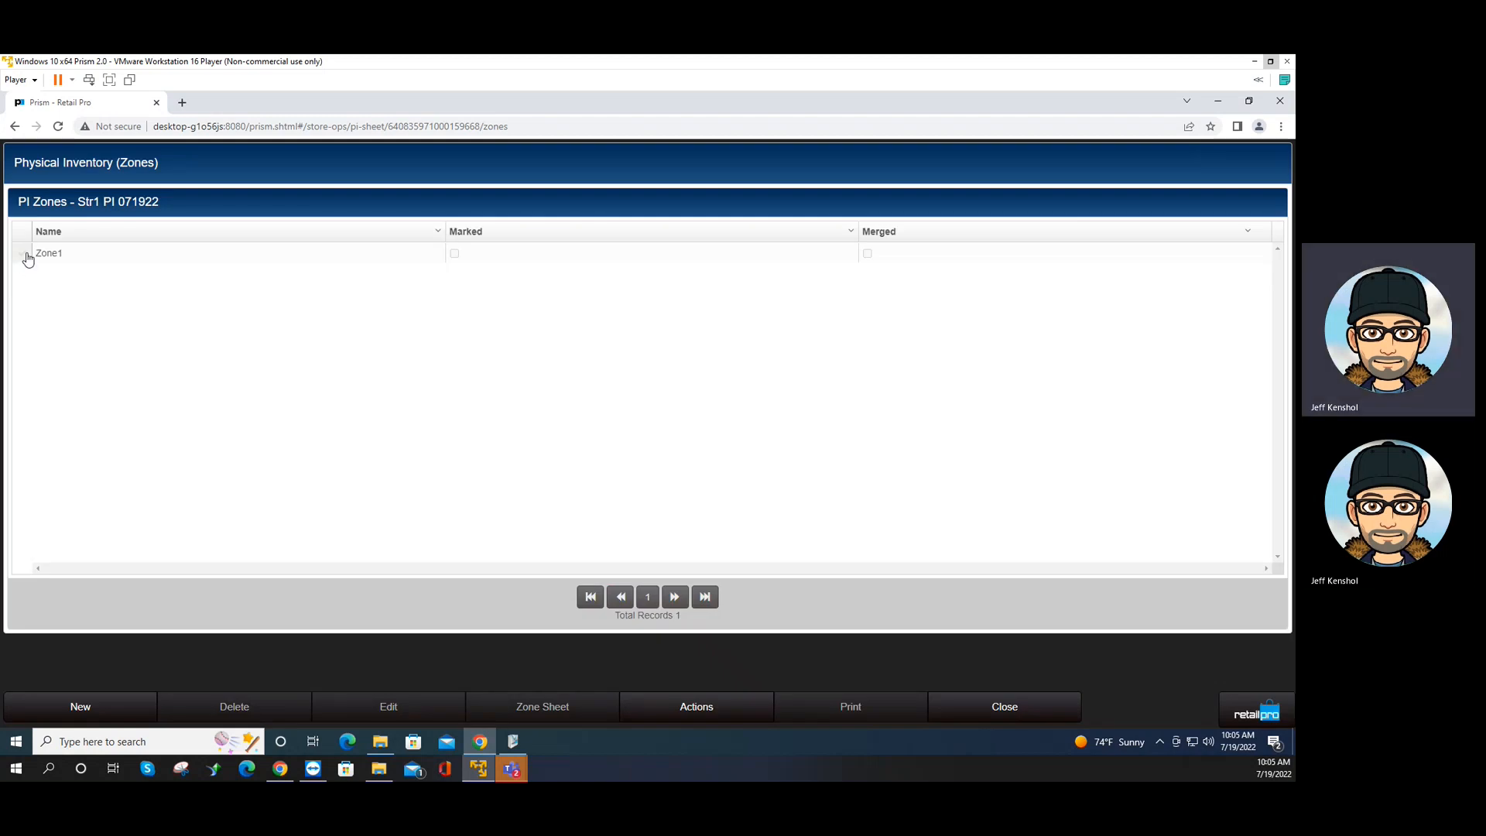
pyautogui.click(79, 715)
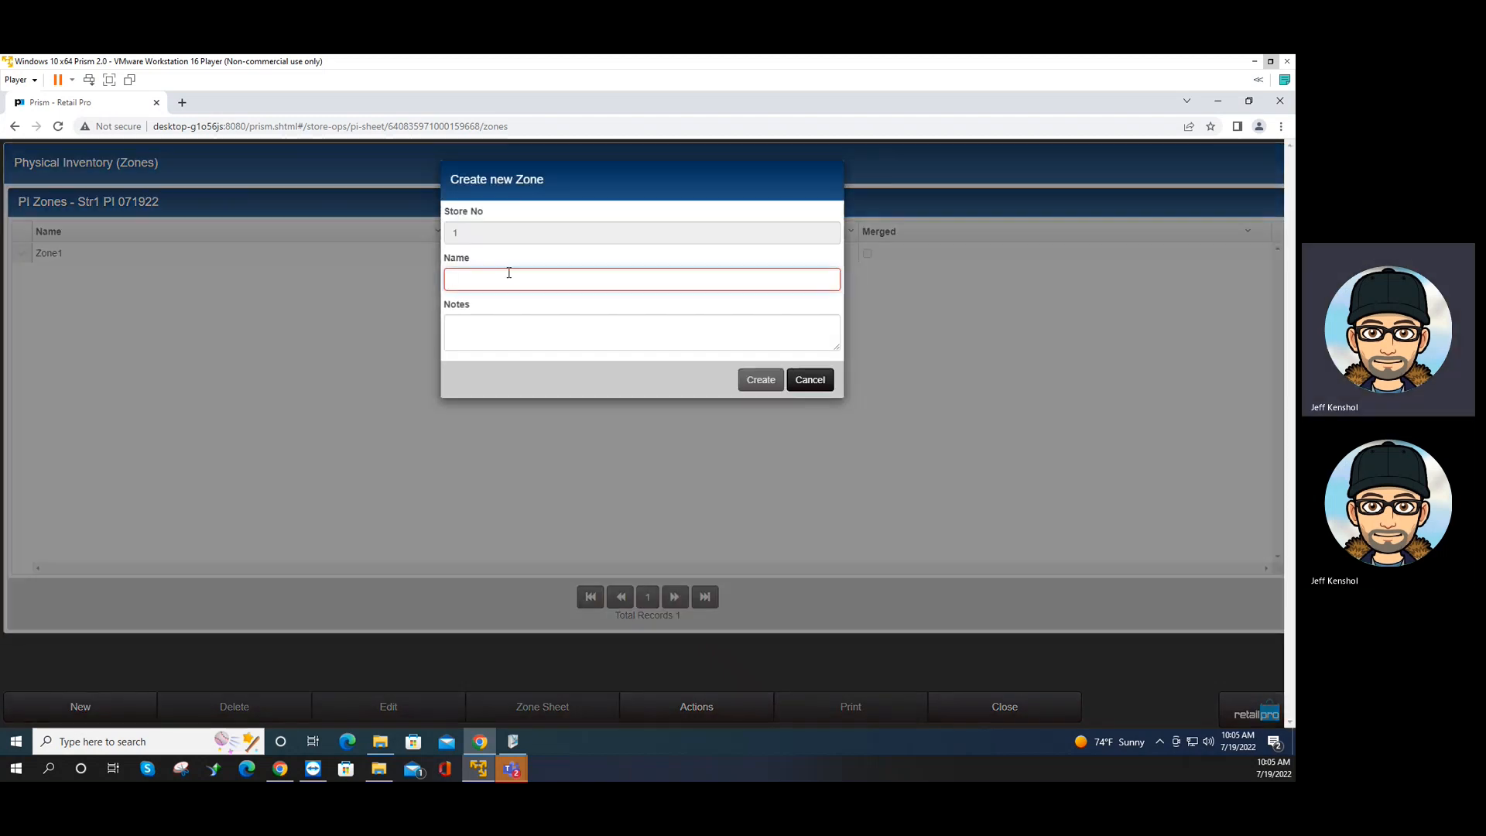
pyautogui.write('Z')
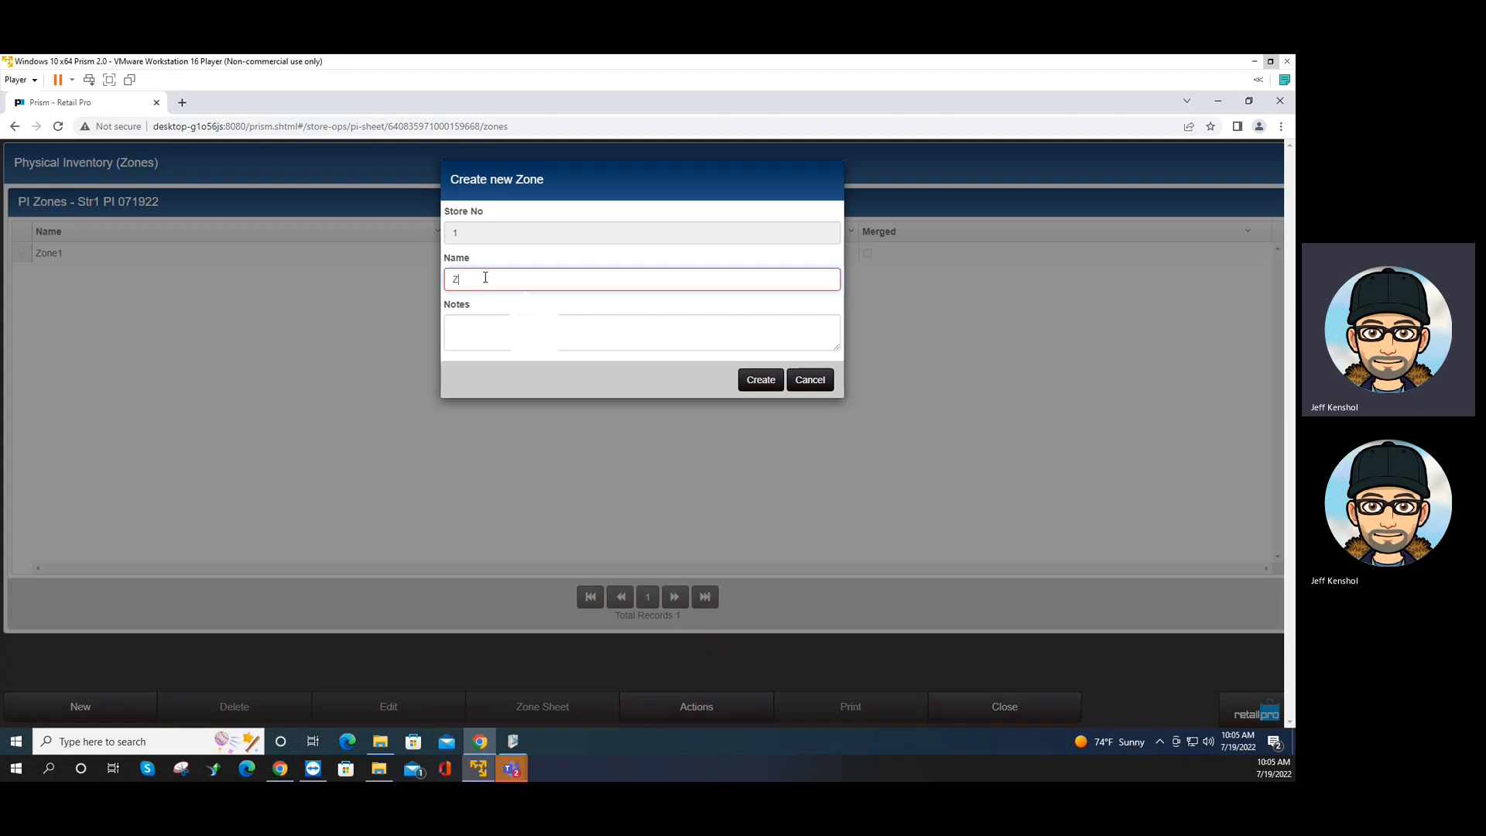
pyautogui.write('one2')
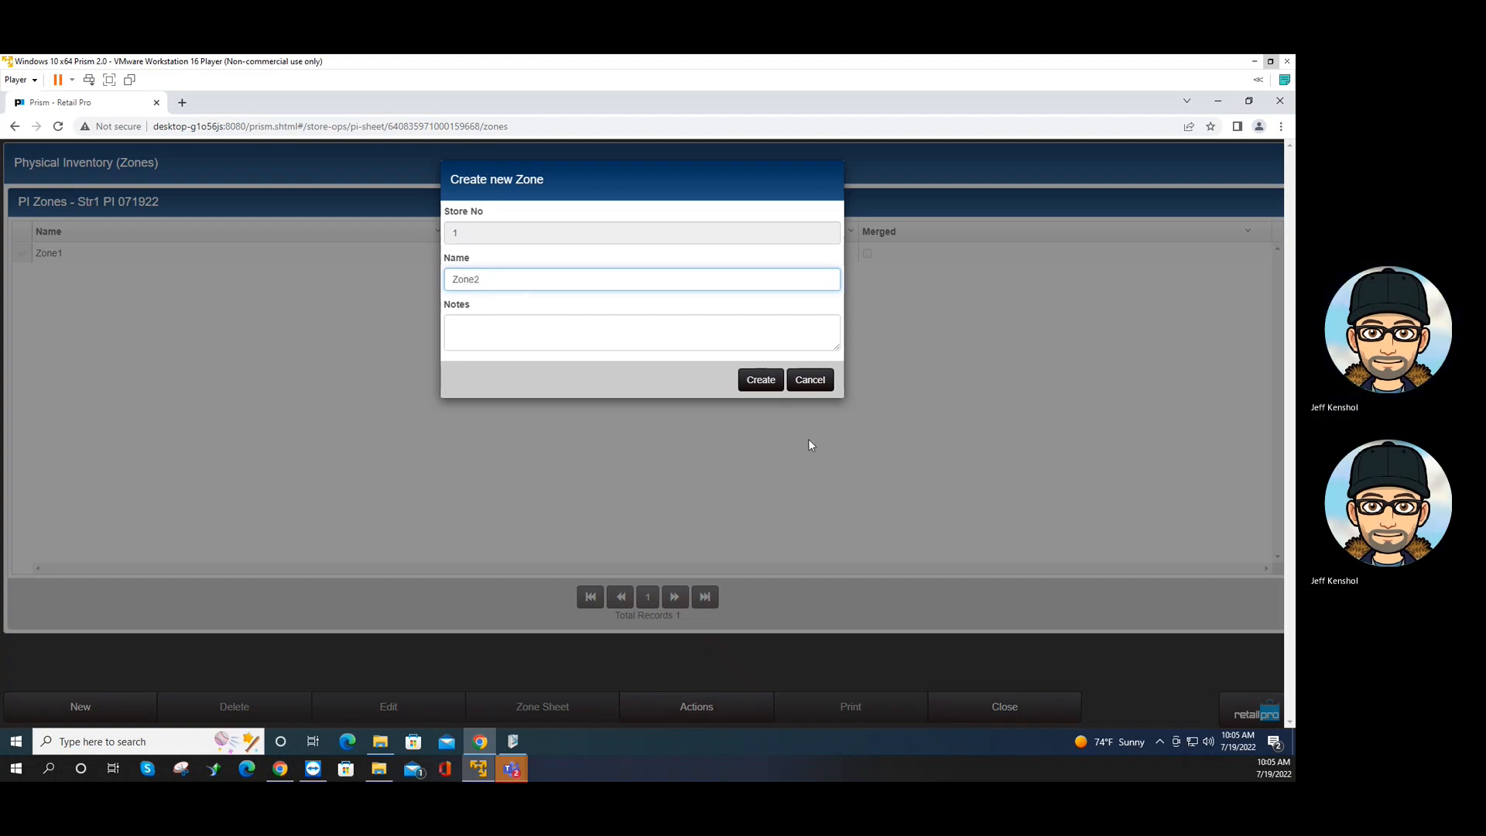
pyautogui.click(762, 378)
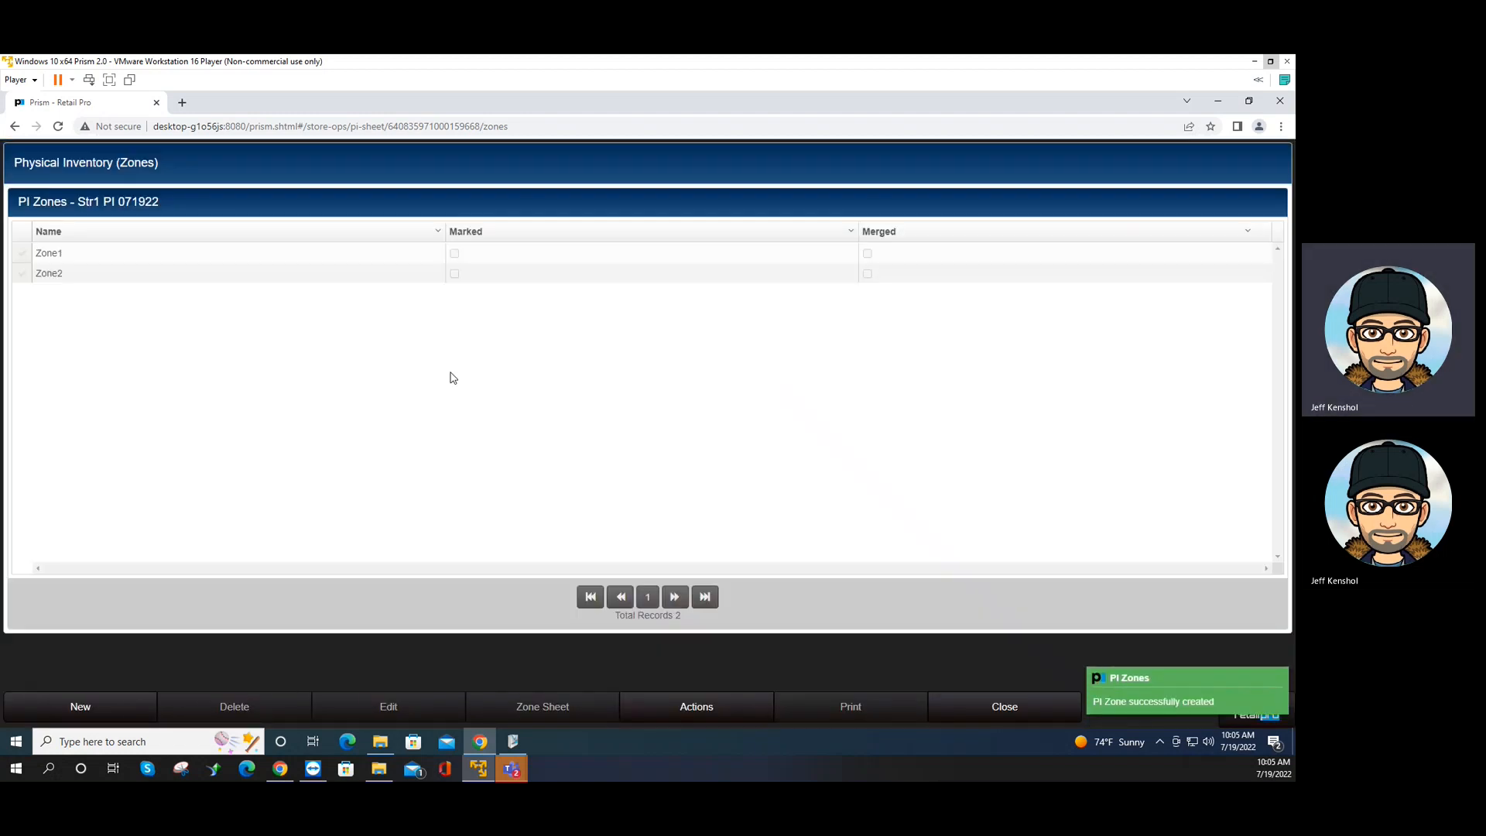
# Open the zone sheet of Zone2 and show its imported items list
pyautogui.click(23, 272)
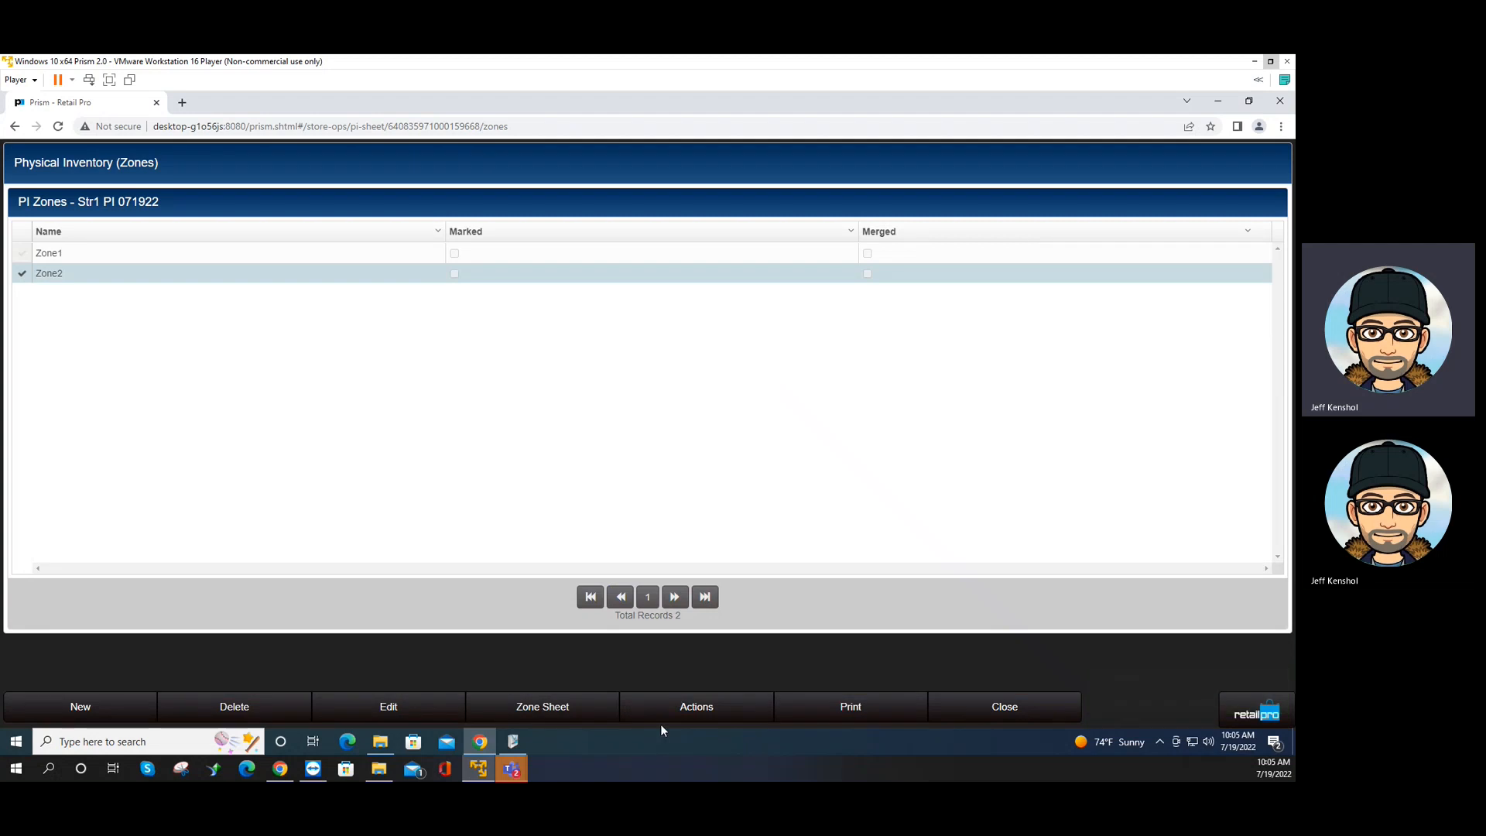
pyautogui.click(572, 706)
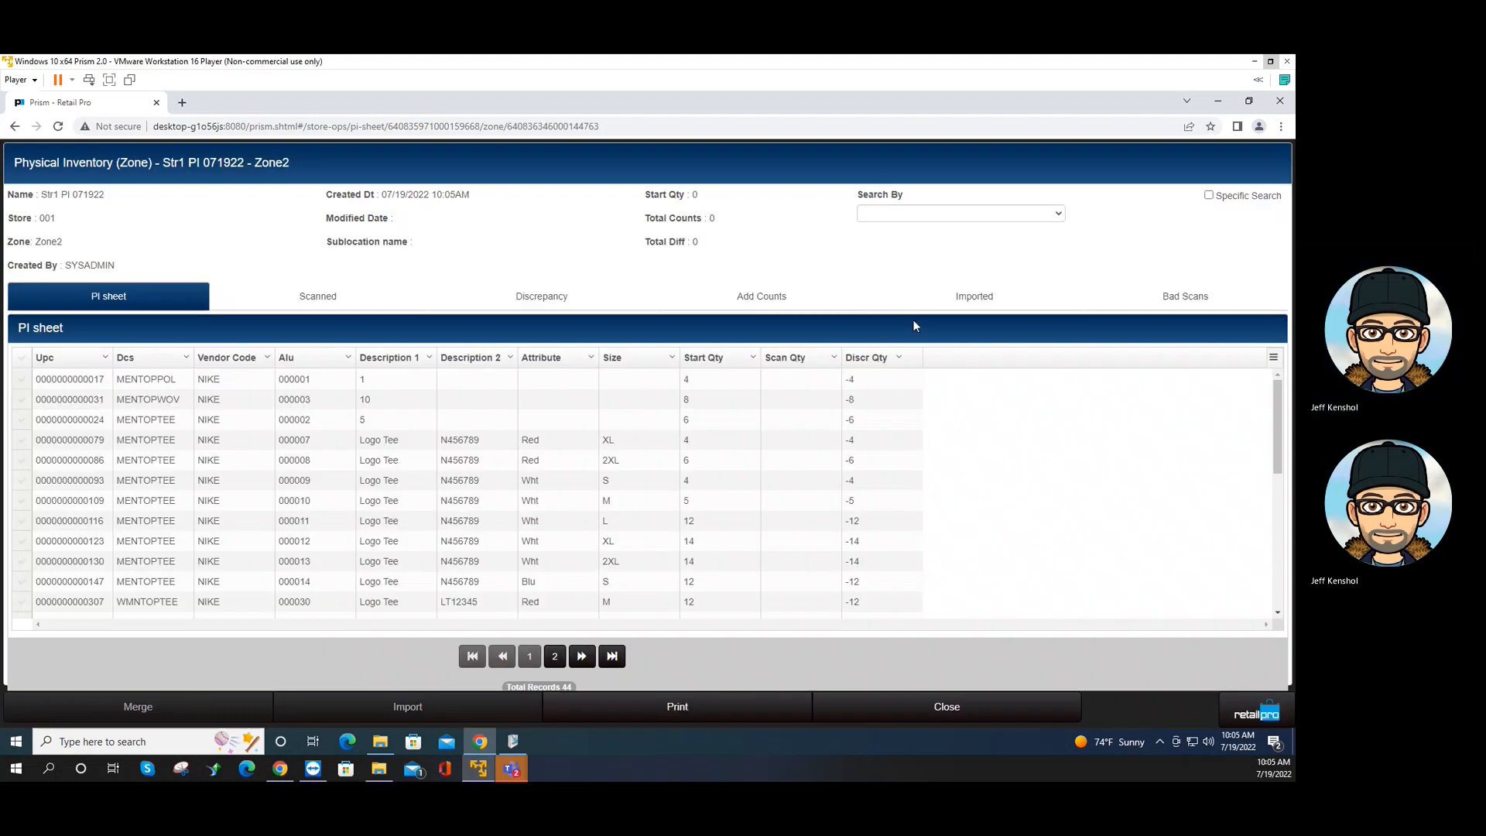
pyautogui.click(954, 304)
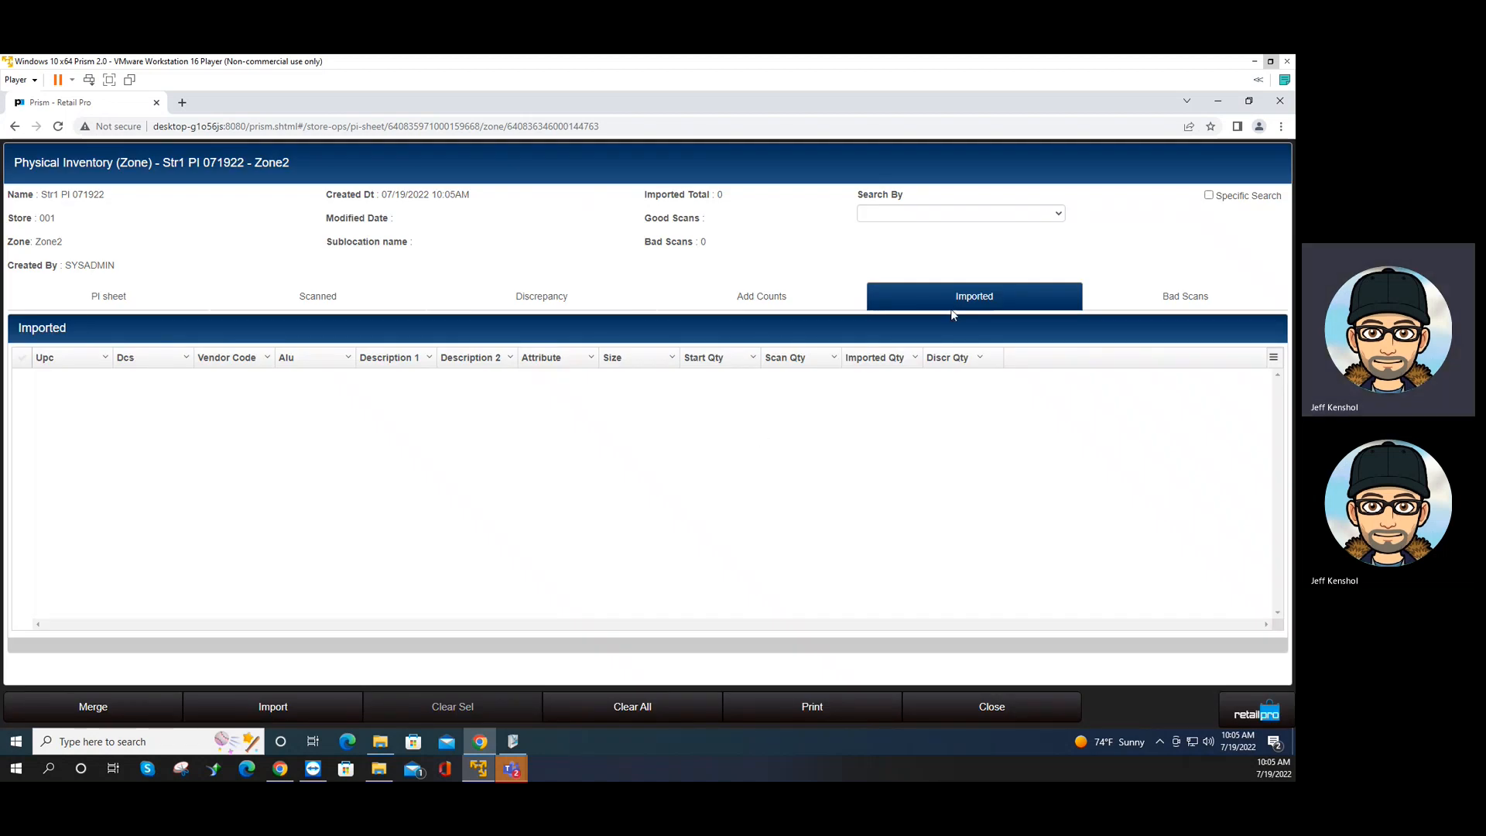
# Import the scan file UPC Zone 2.dat into Zone2 using the UPC CSV mapping schema
pyautogui.click(302, 708)
pyautogui.click(620, 266)
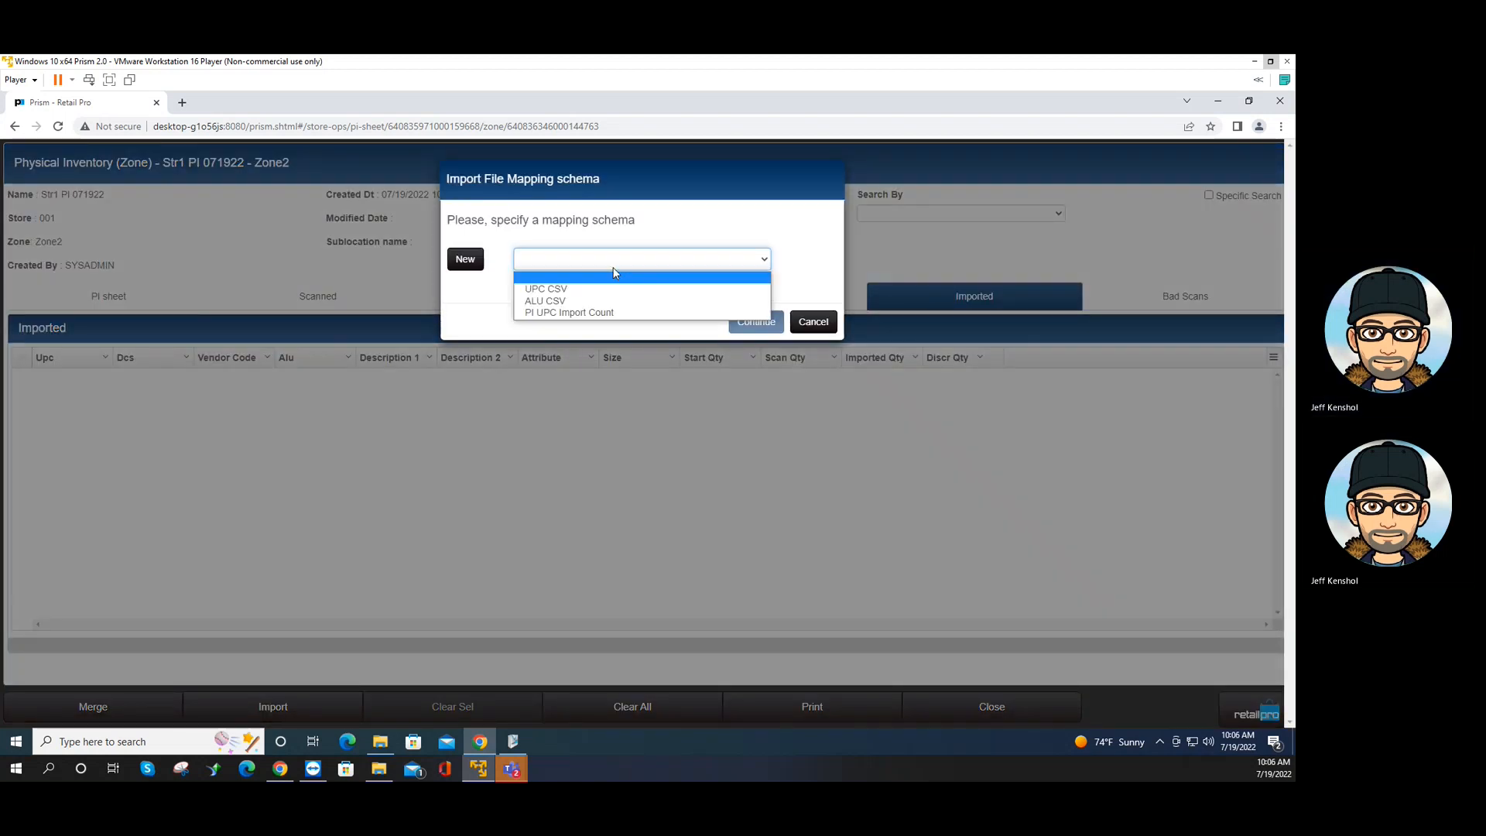
pyautogui.click(581, 291)
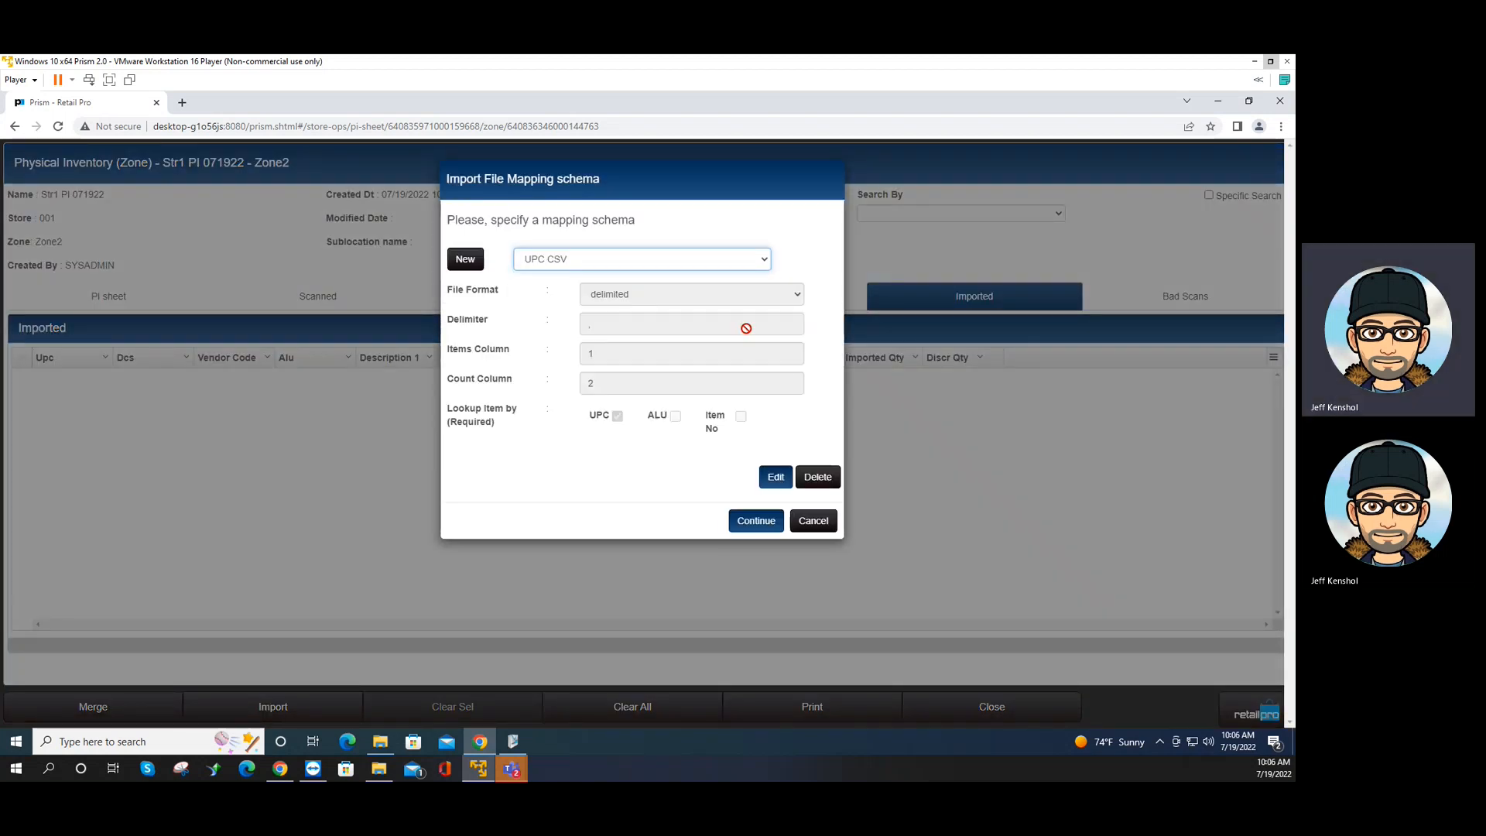
pyautogui.click(743, 521)
pyautogui.click(496, 248)
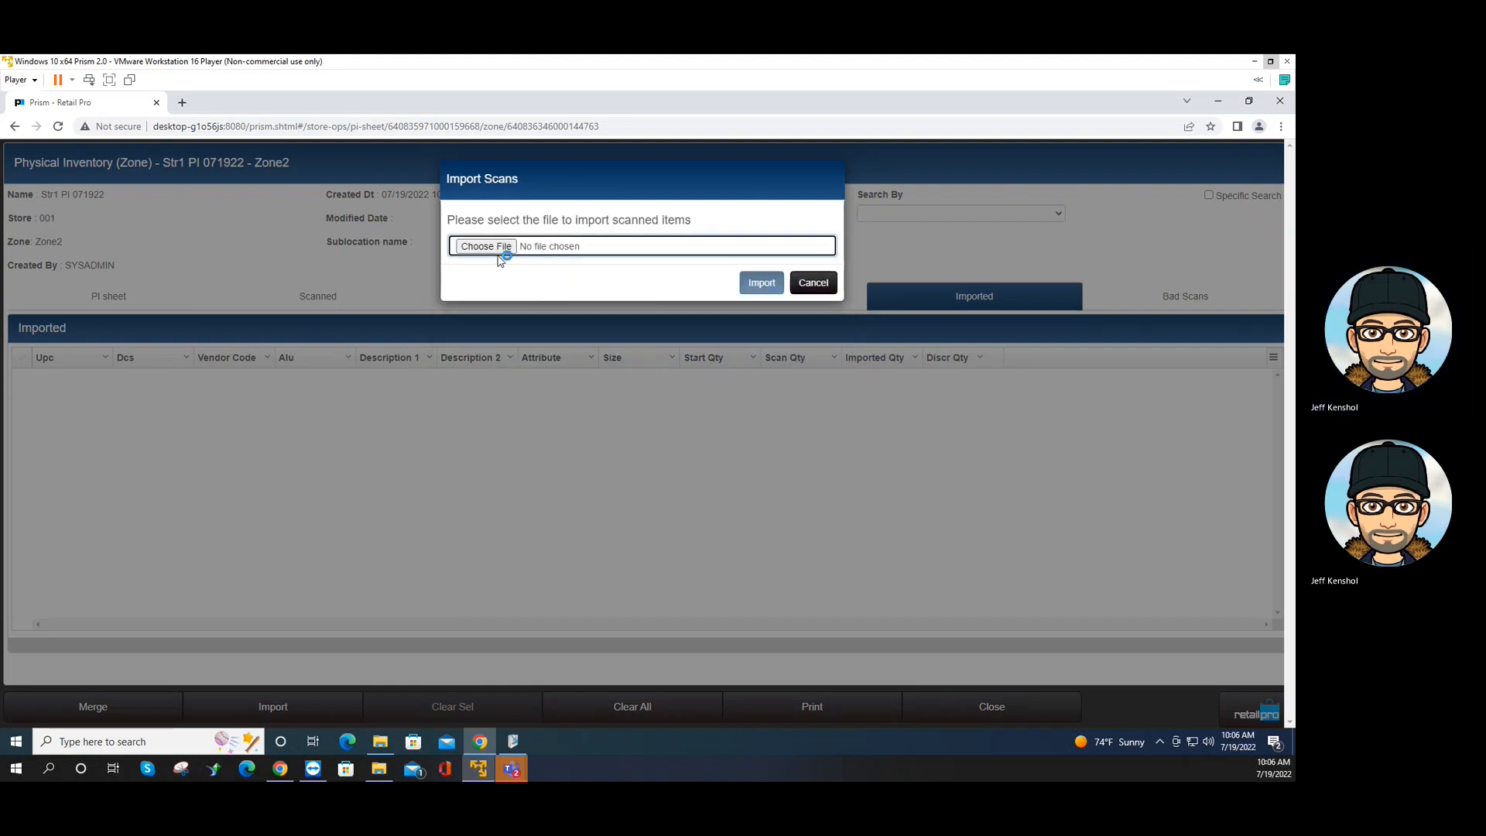
pyautogui.click(212, 246)
pyautogui.click(542, 406)
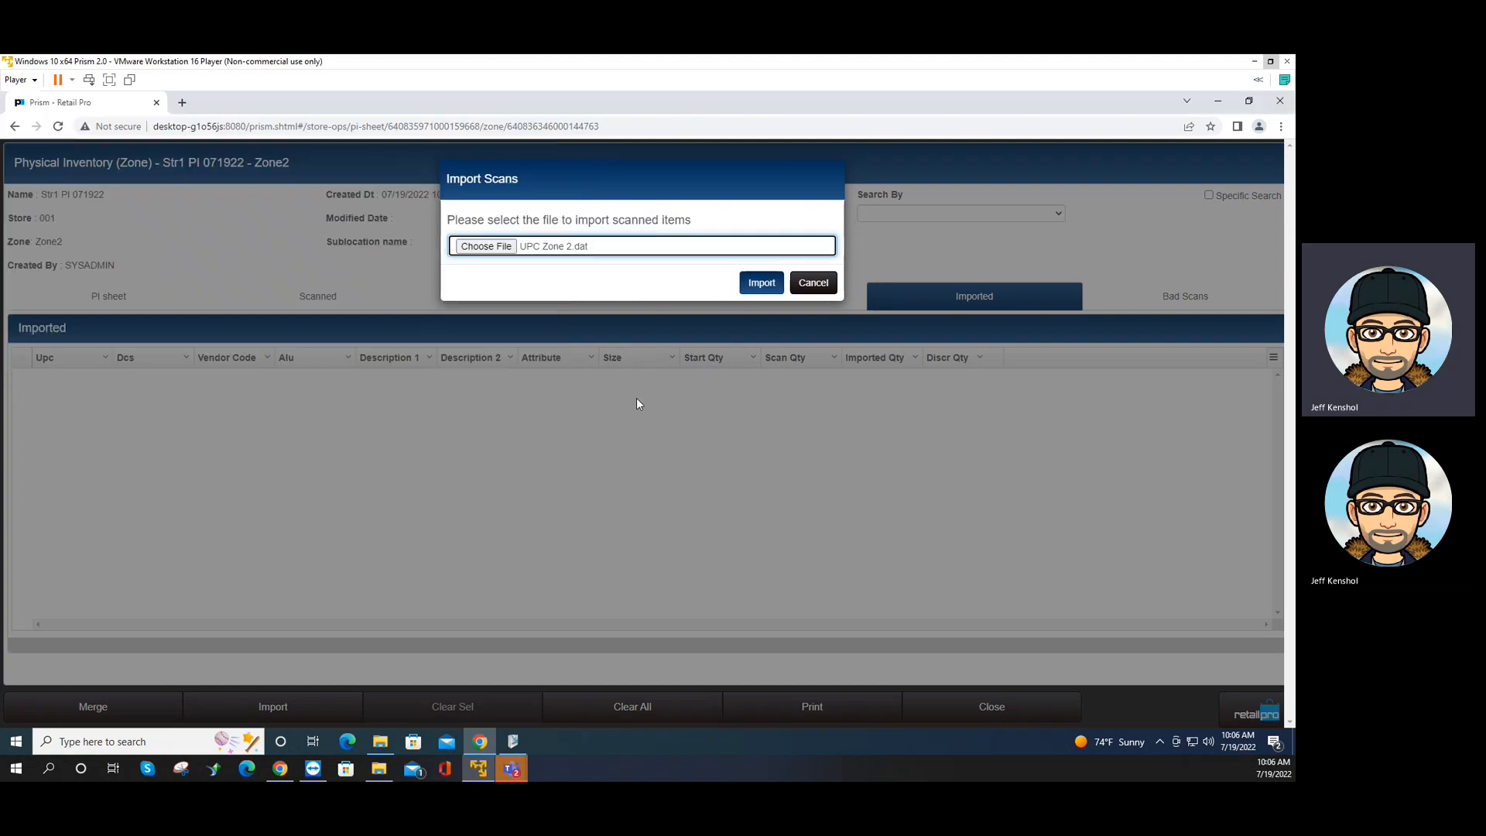
pyautogui.click(763, 284)
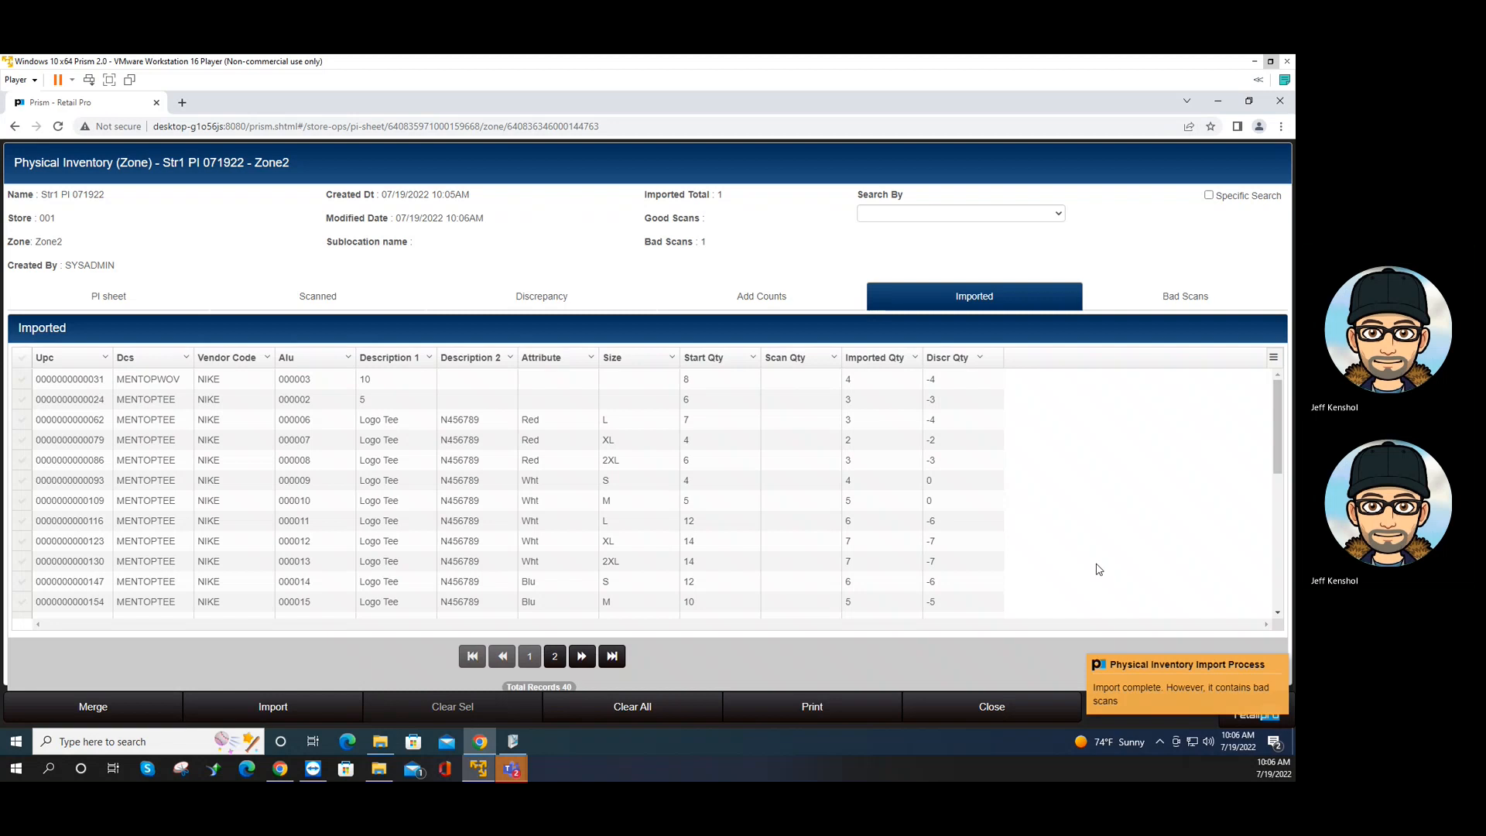
pyautogui.click(1196, 298)
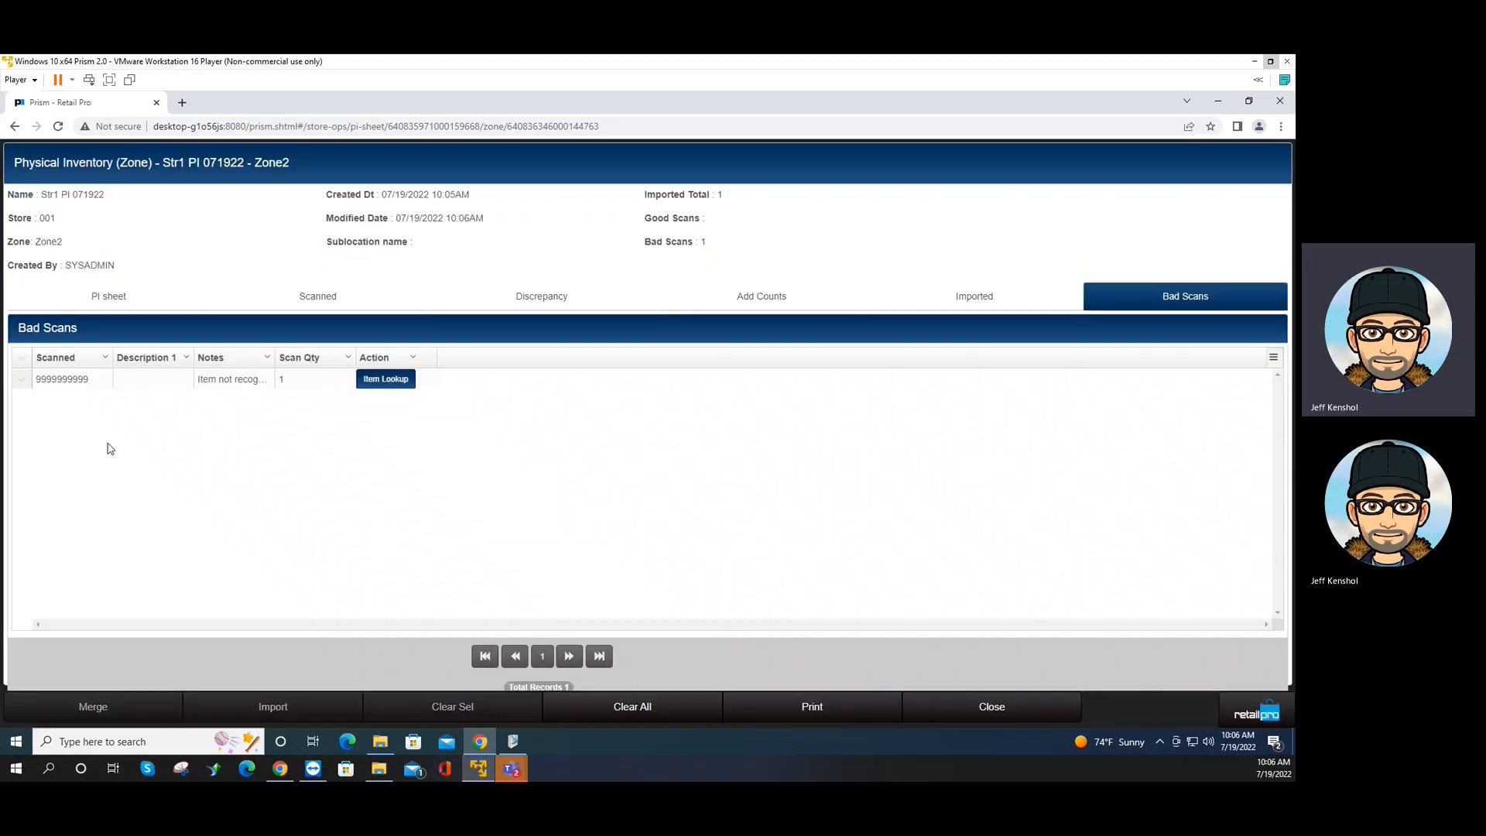
pyautogui.click(22, 381)
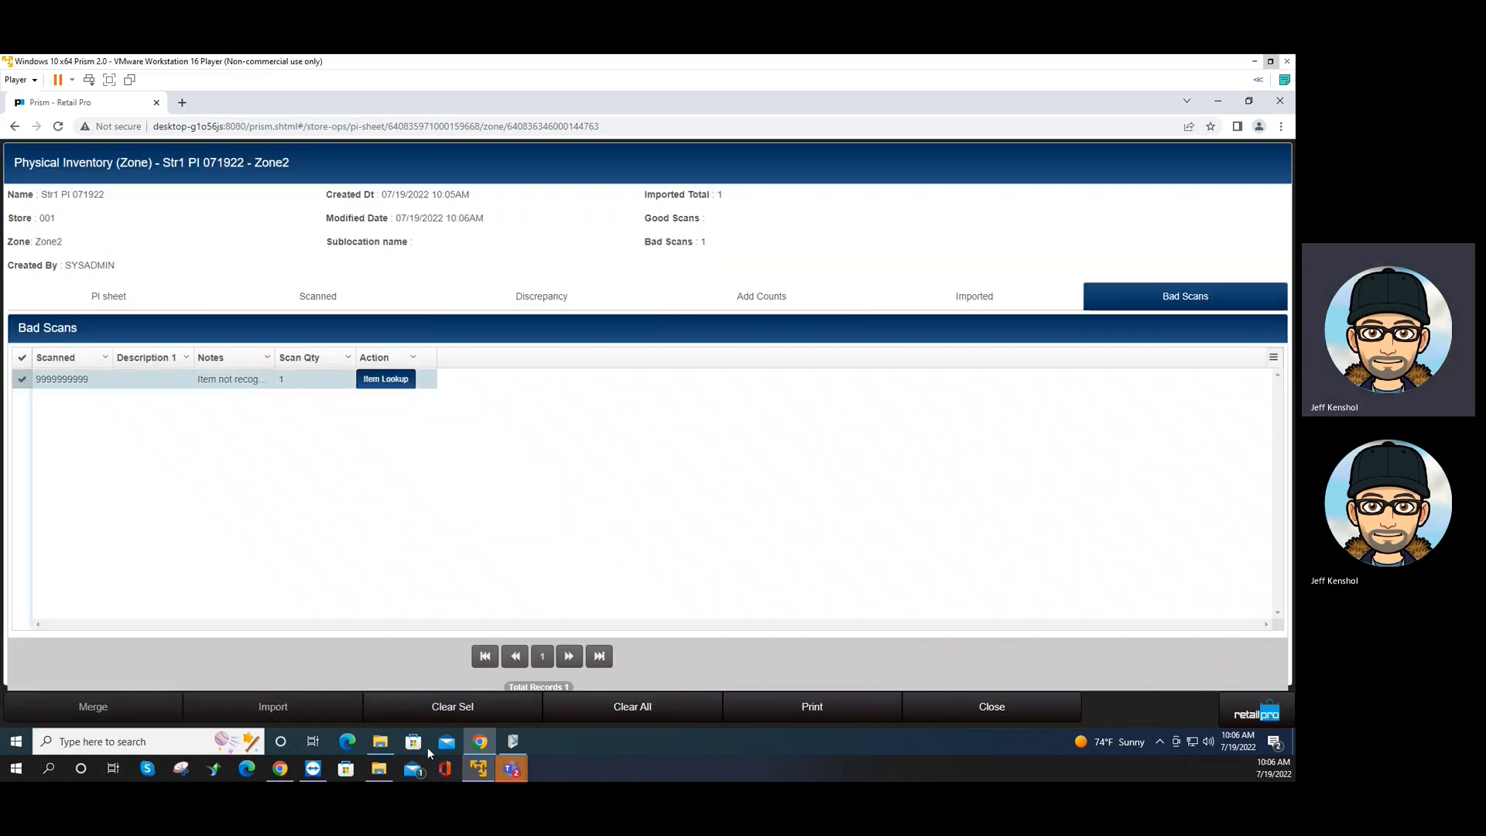
pyautogui.click(455, 710)
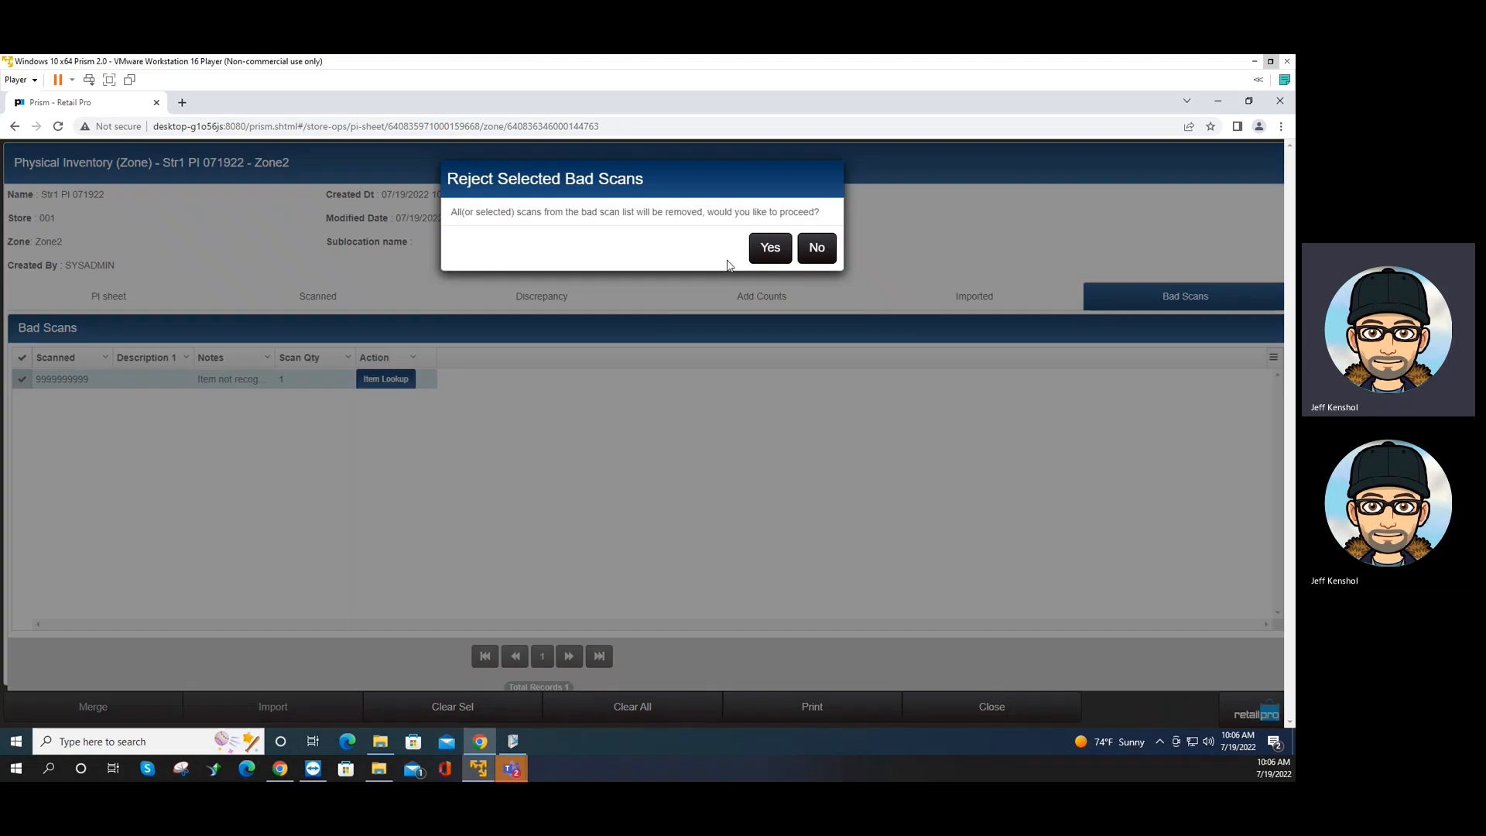
pyautogui.click(768, 248)
pyautogui.click(968, 296)
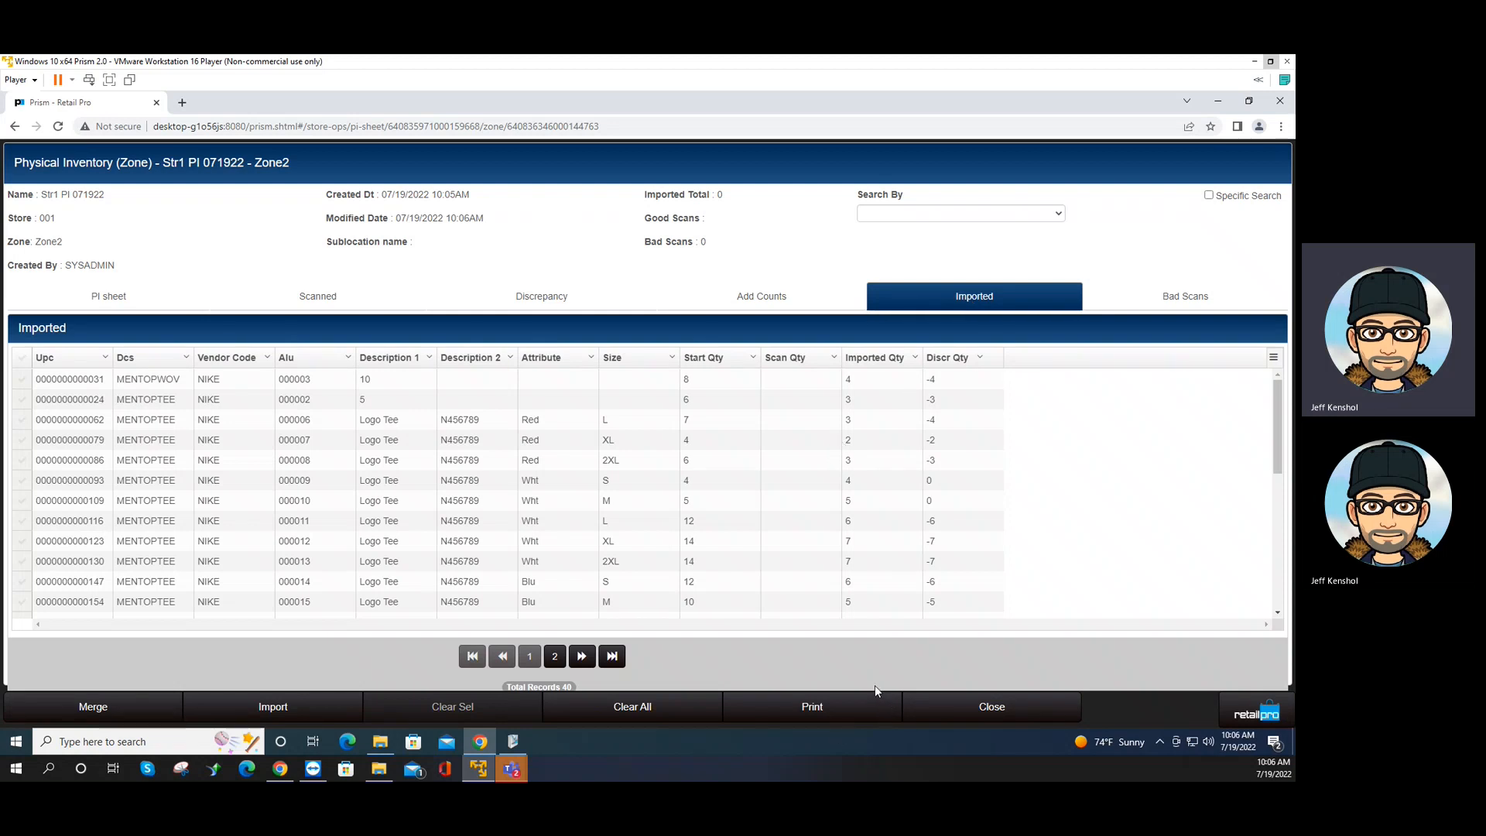
# Close the Zone2 sheet, delete Zone2 from the Str1 PI 071922 zones, and return to the store's PI sheet
pyautogui.click(974, 710)
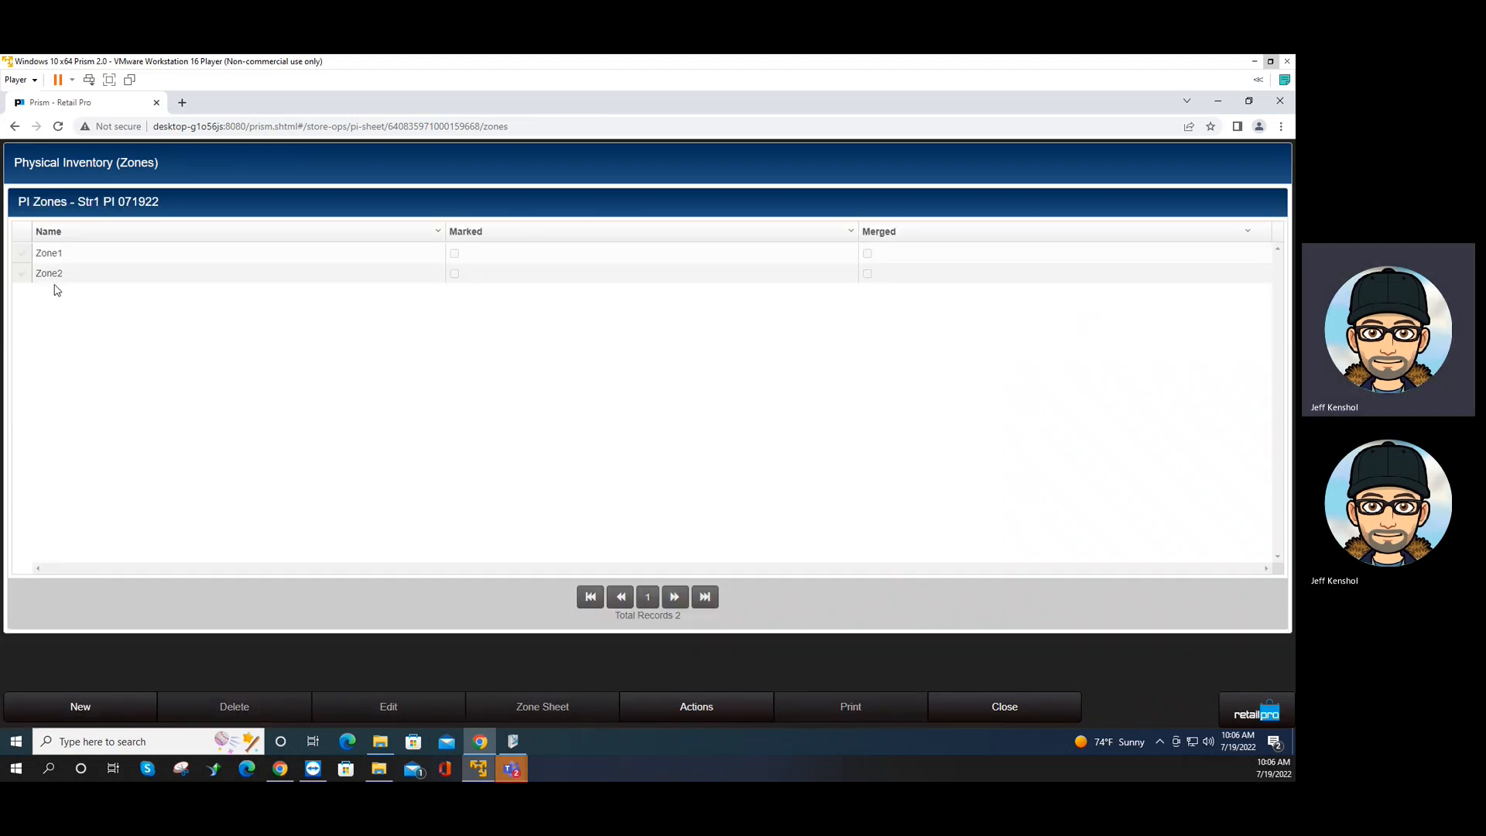
pyautogui.click(26, 279)
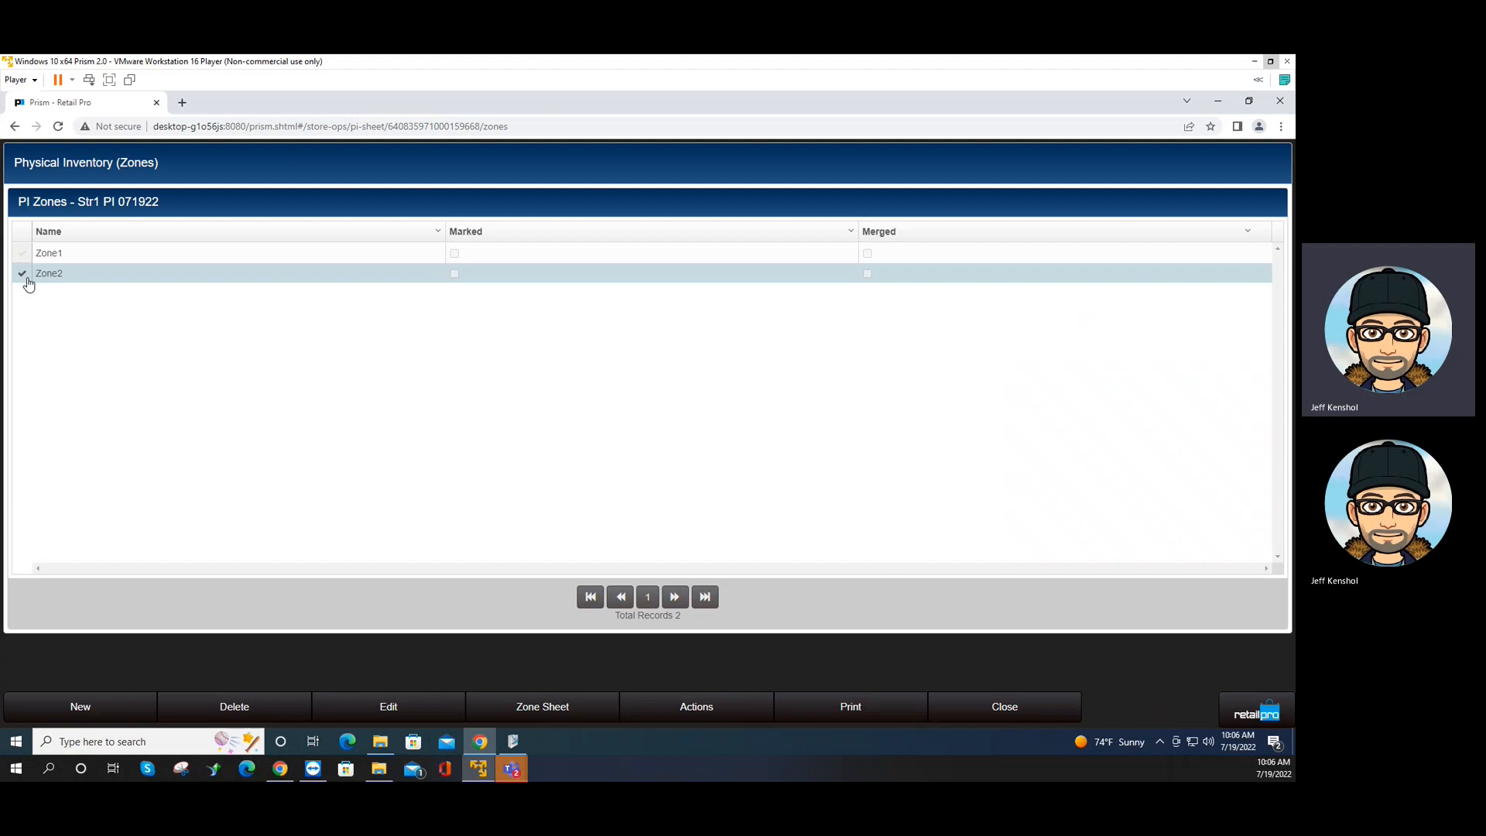
pyautogui.click(240, 707)
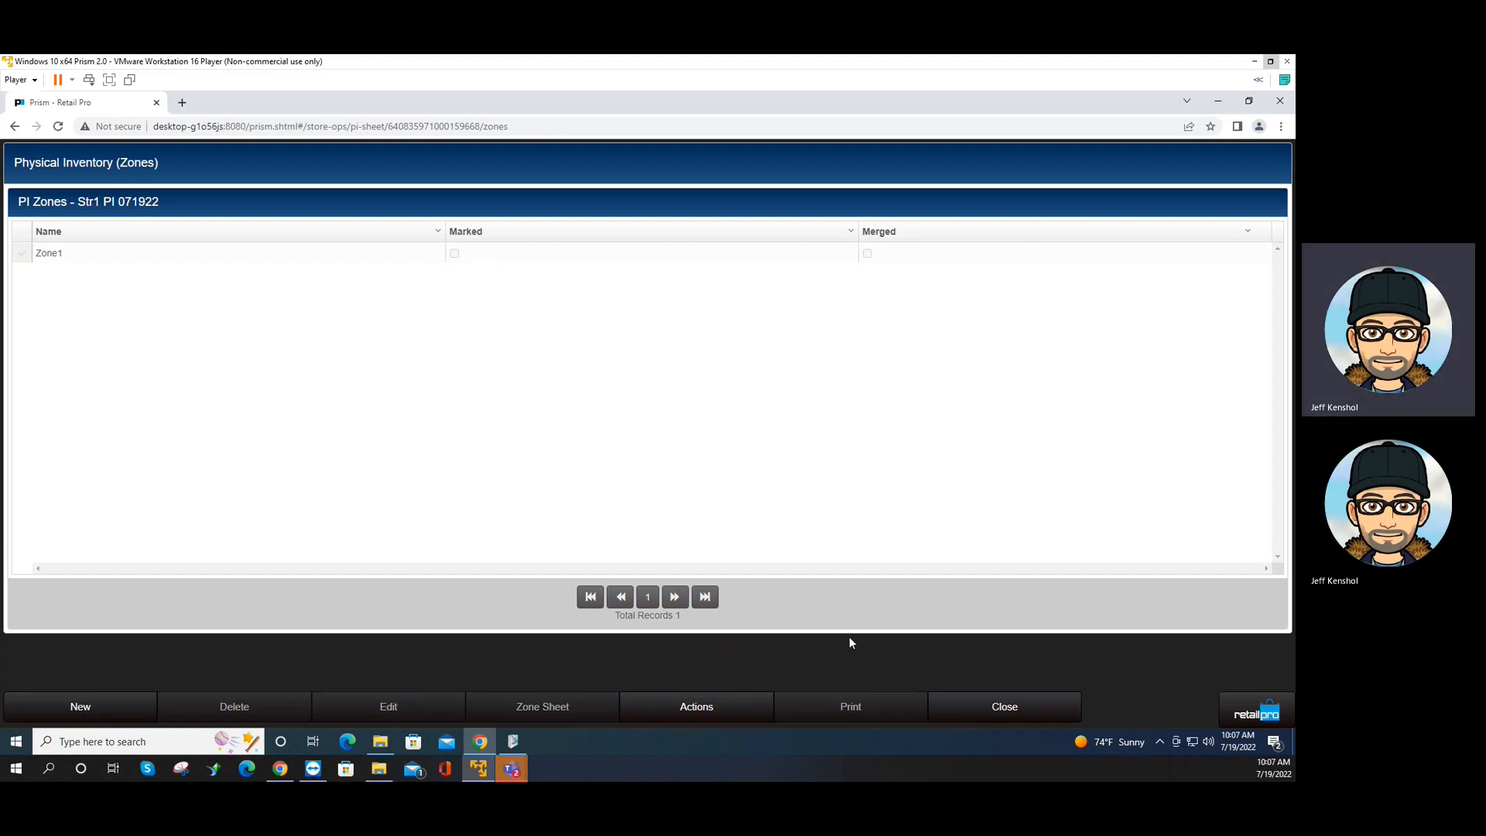
pyautogui.click(978, 707)
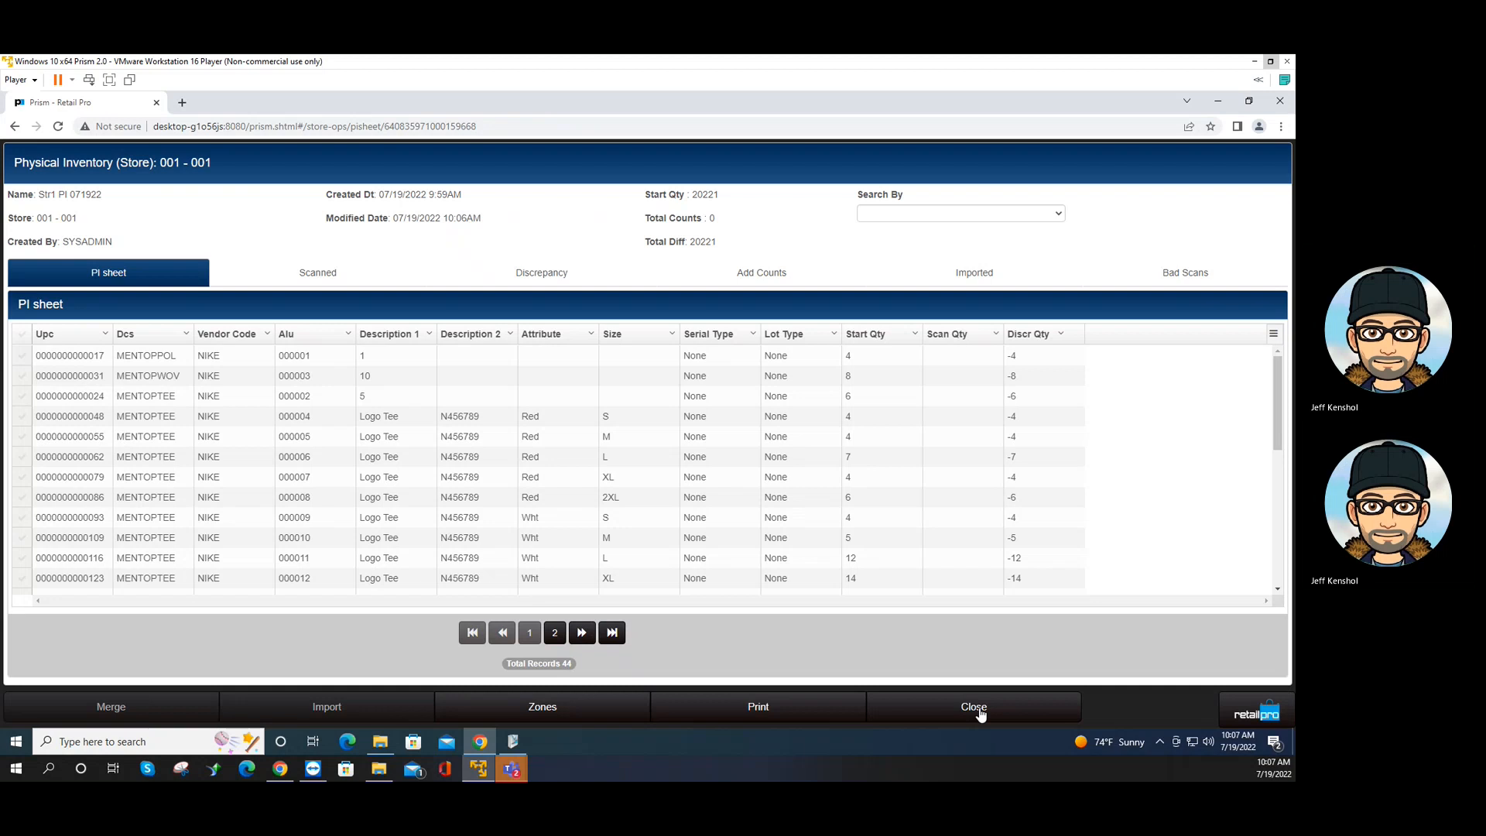
# Look up the installed Retail Pro Prism version in its About information and close it
pyautogui.click(1242, 716)
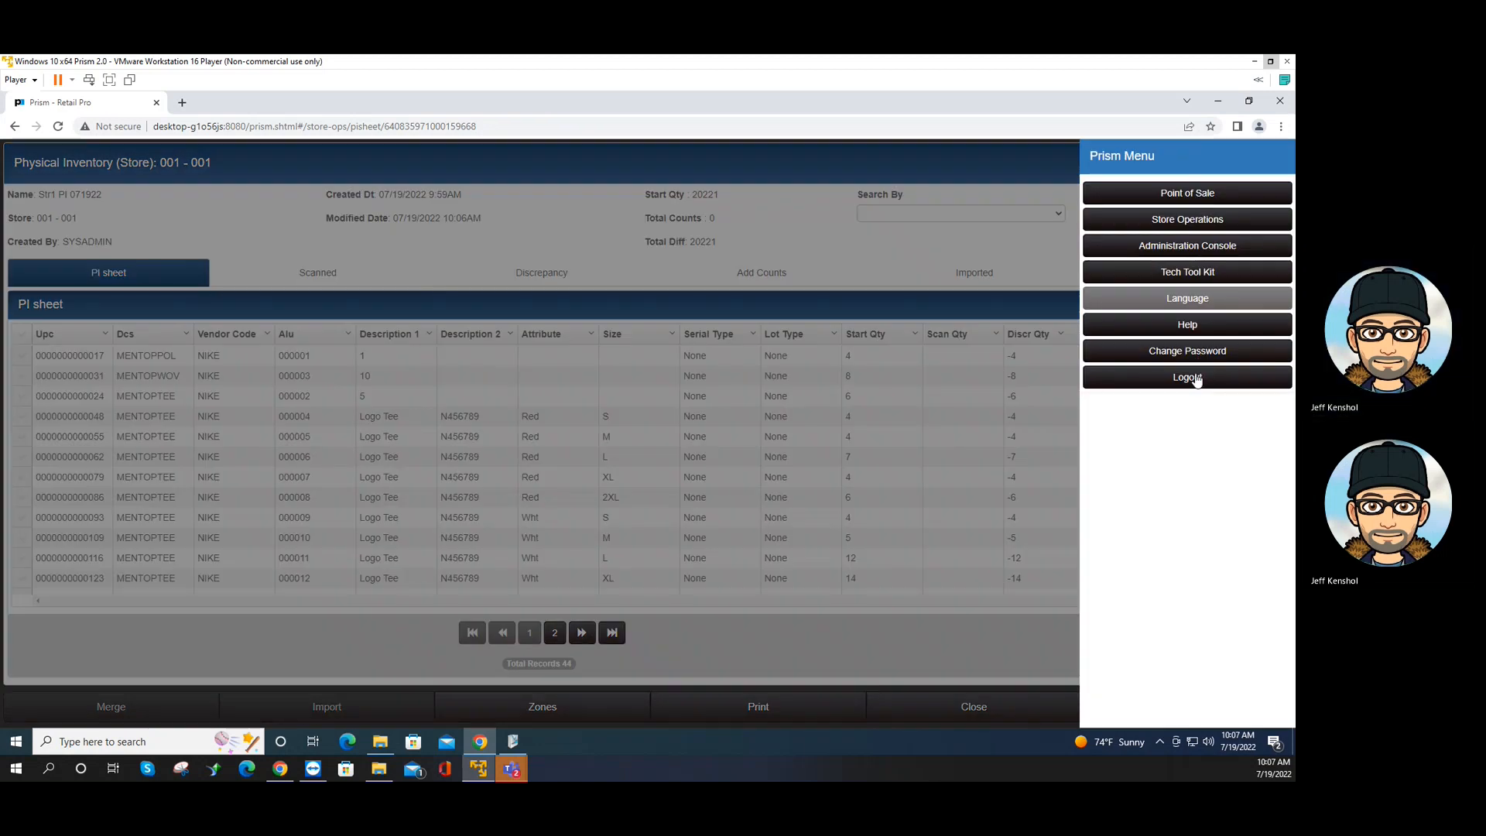
pyautogui.click(1204, 331)
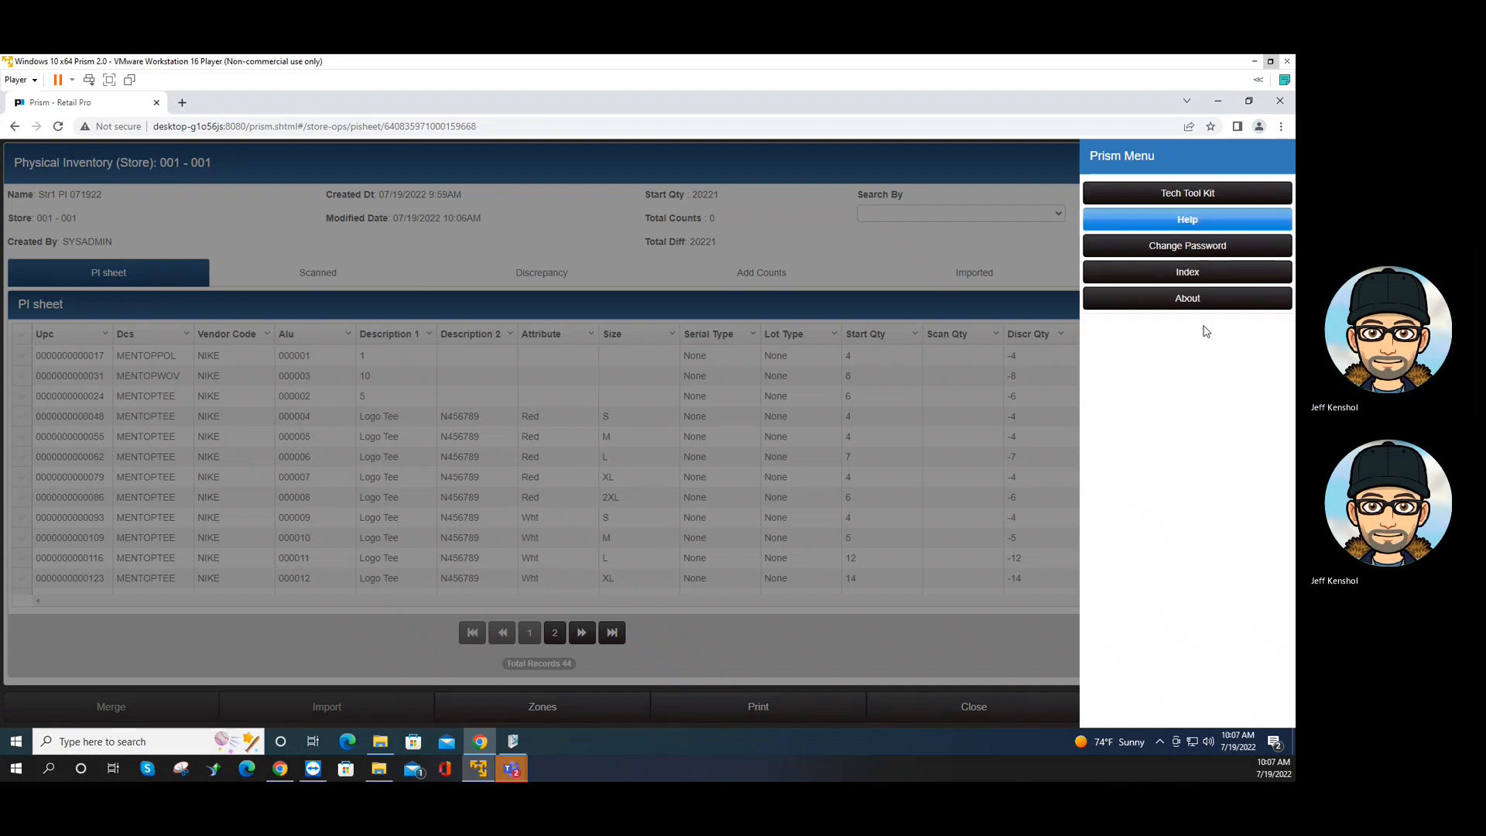
pyautogui.click(1183, 299)
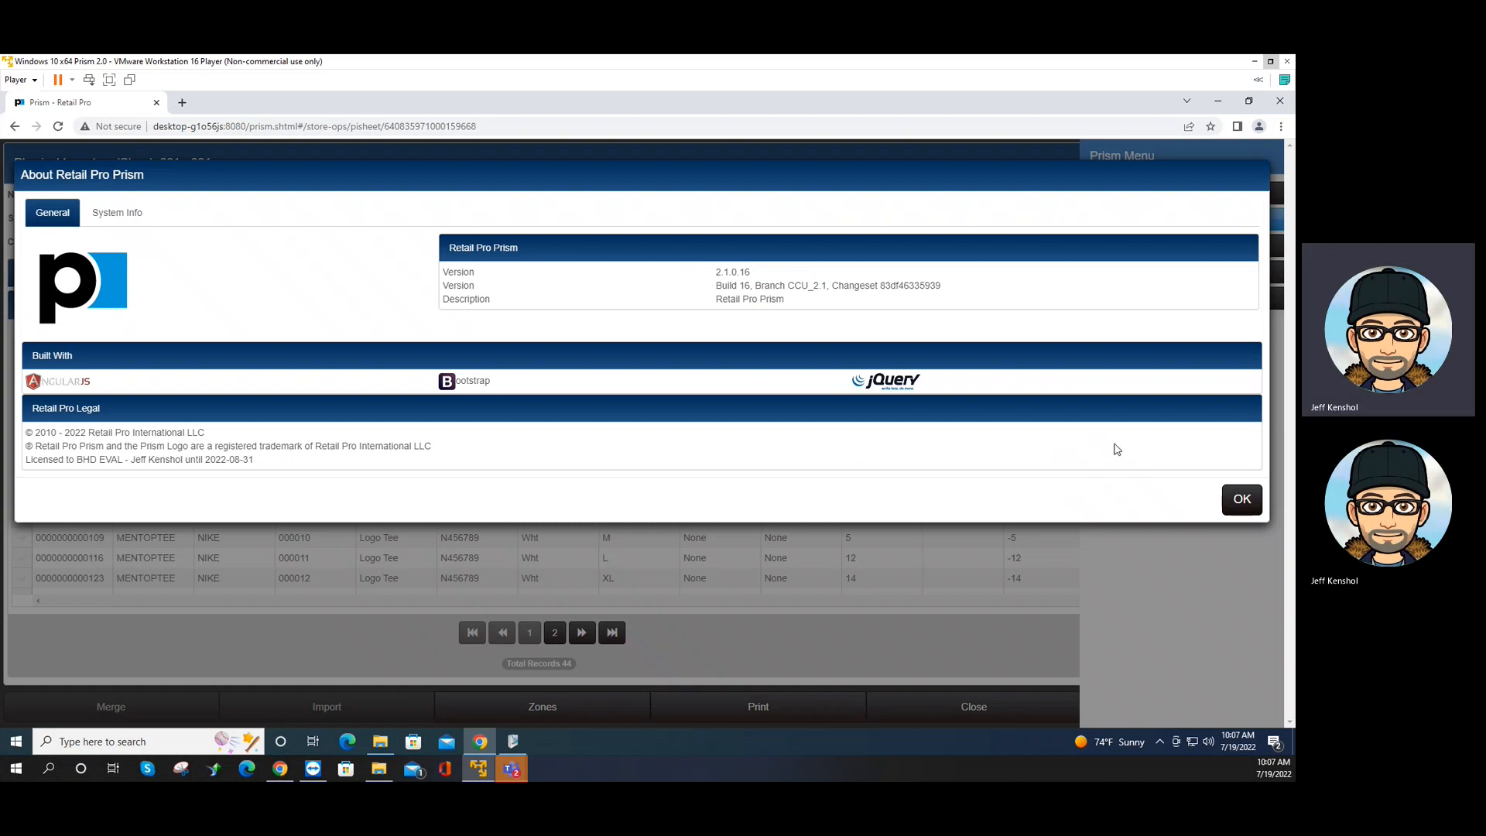
pyautogui.click(1231, 499)
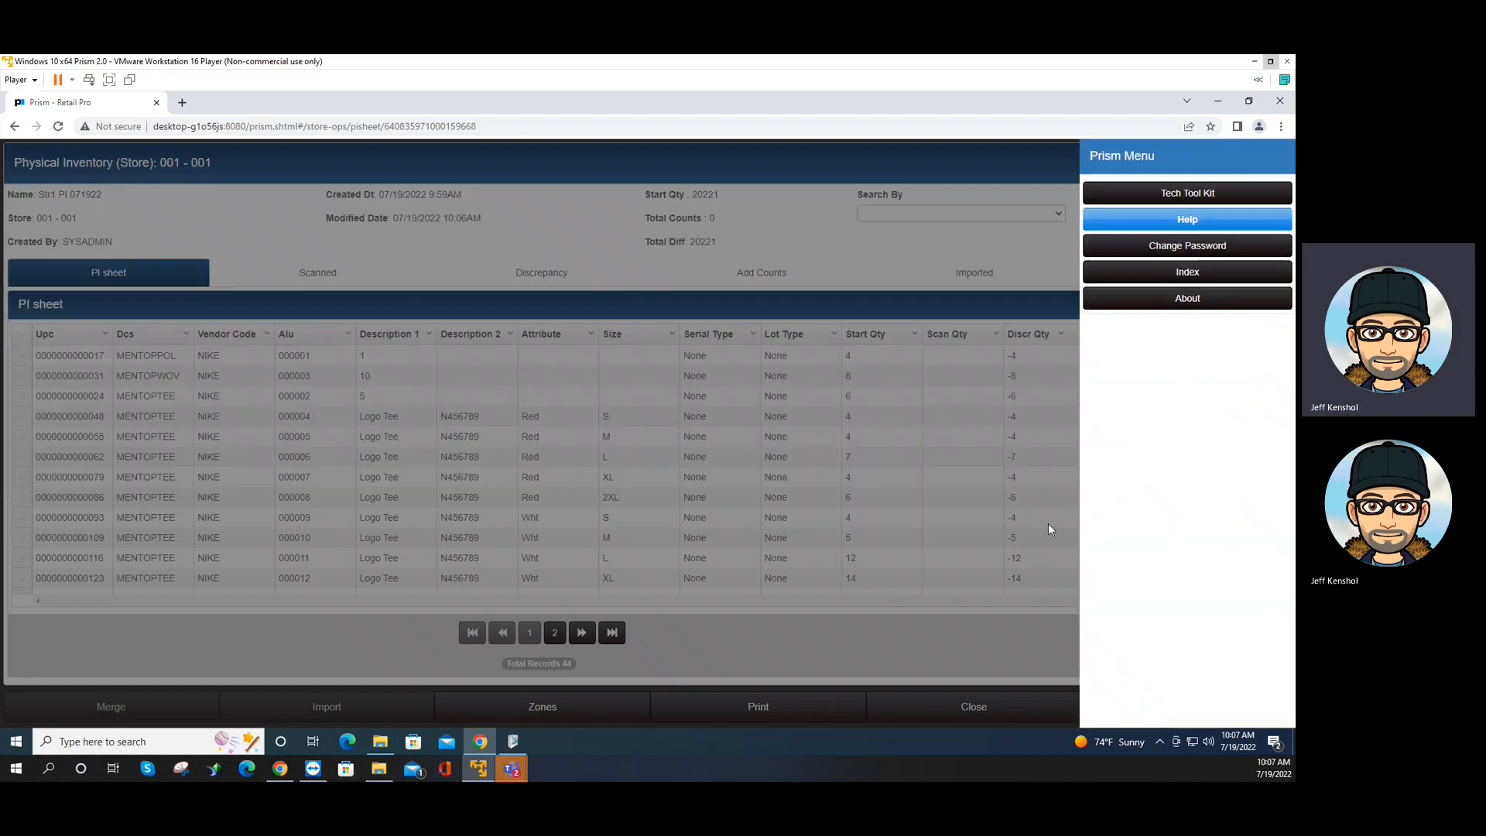
pyautogui.click(1029, 703)
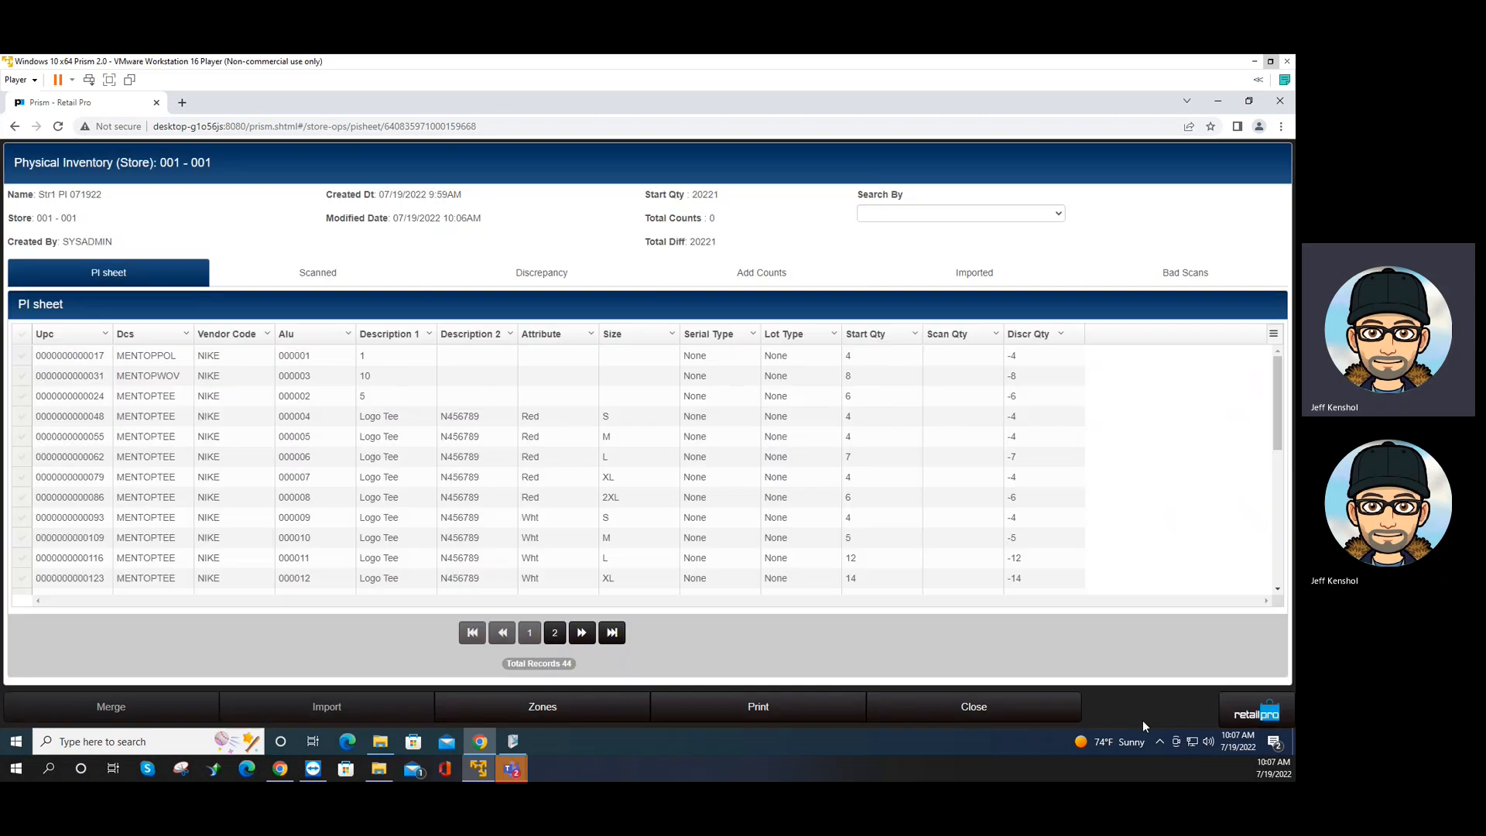
pyautogui.click(1257, 709)
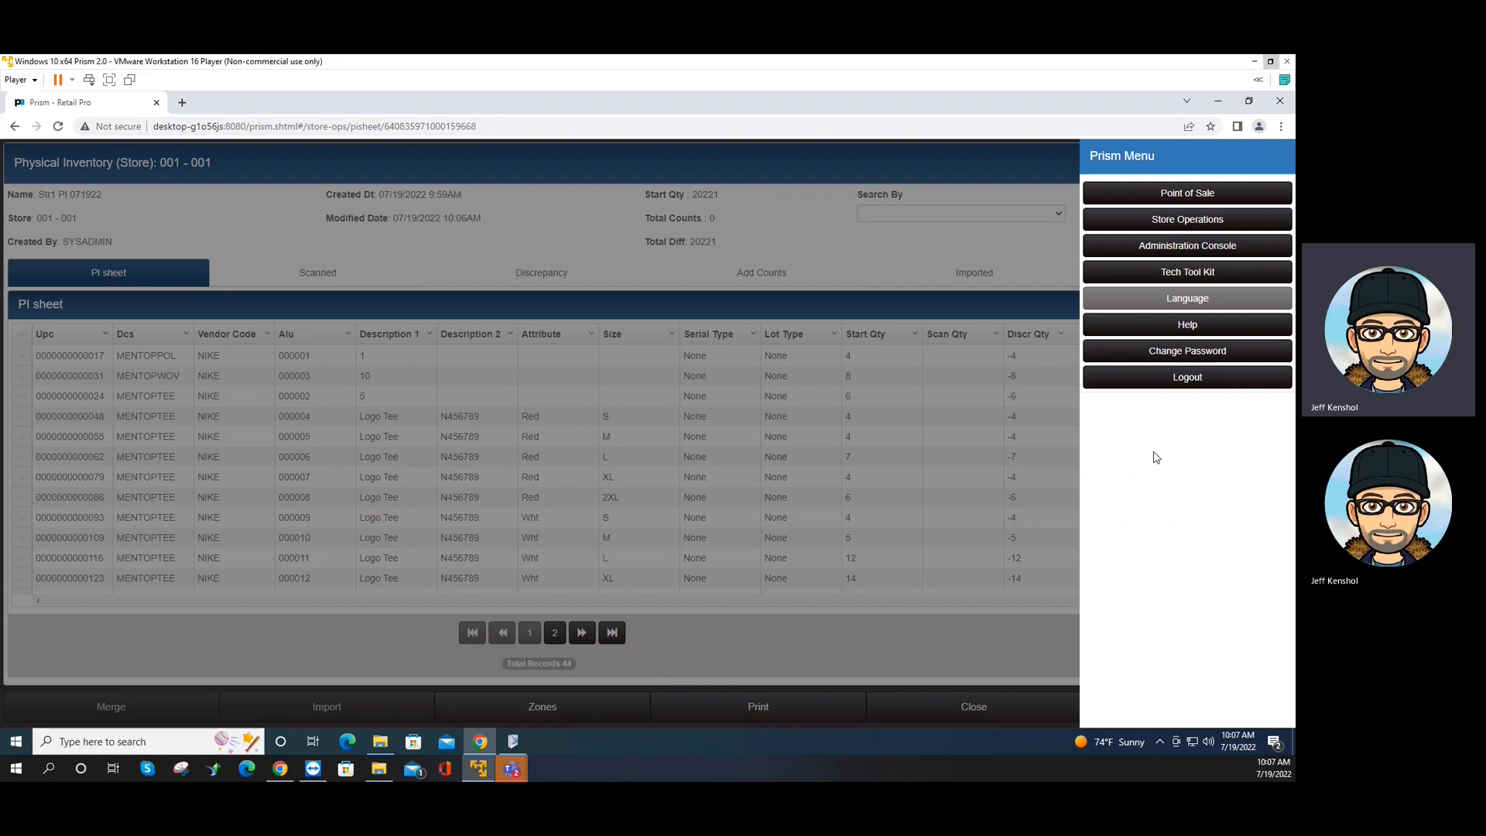
pyautogui.click(541, 169)
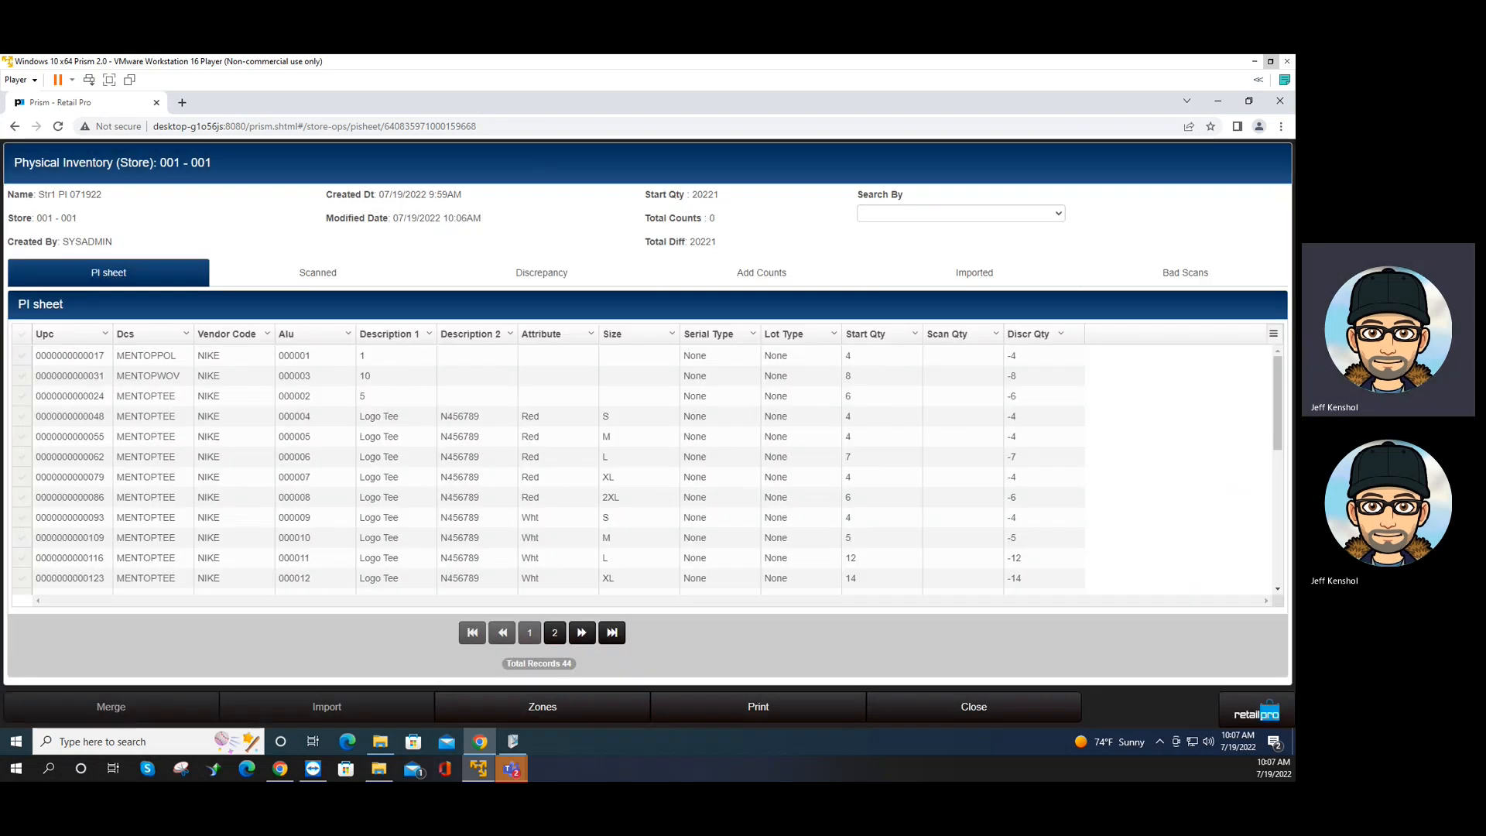